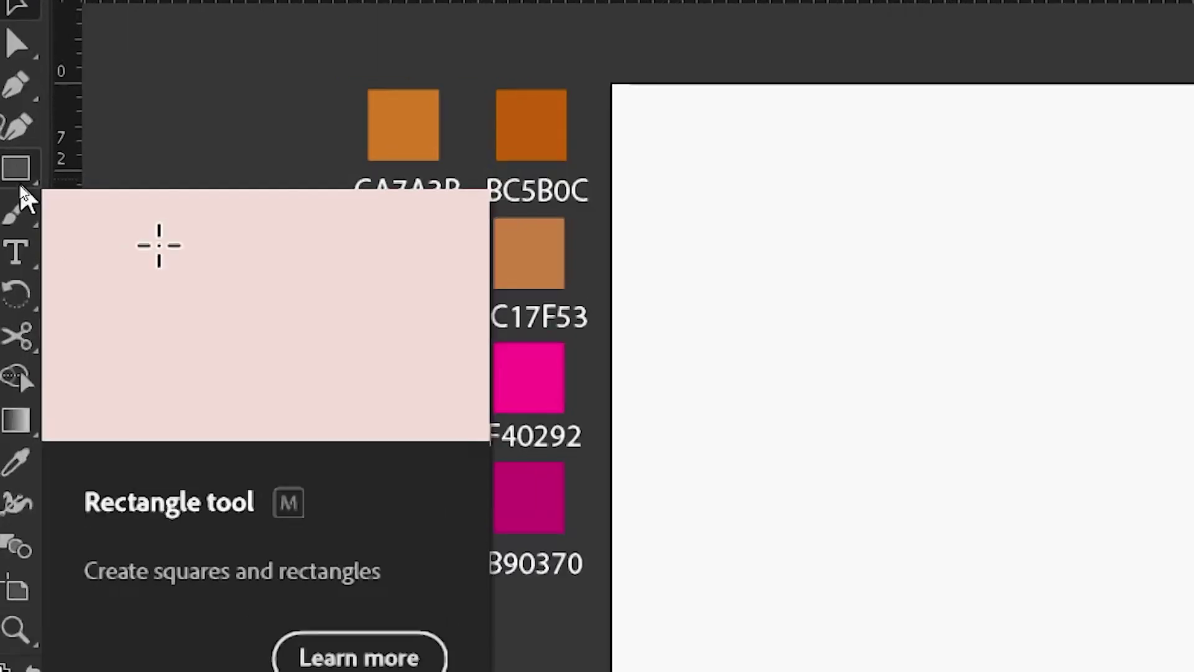
- Draw an artboard-sized rectangle filled with the pale pink FCFCFC swatch colour
click(18, 179)
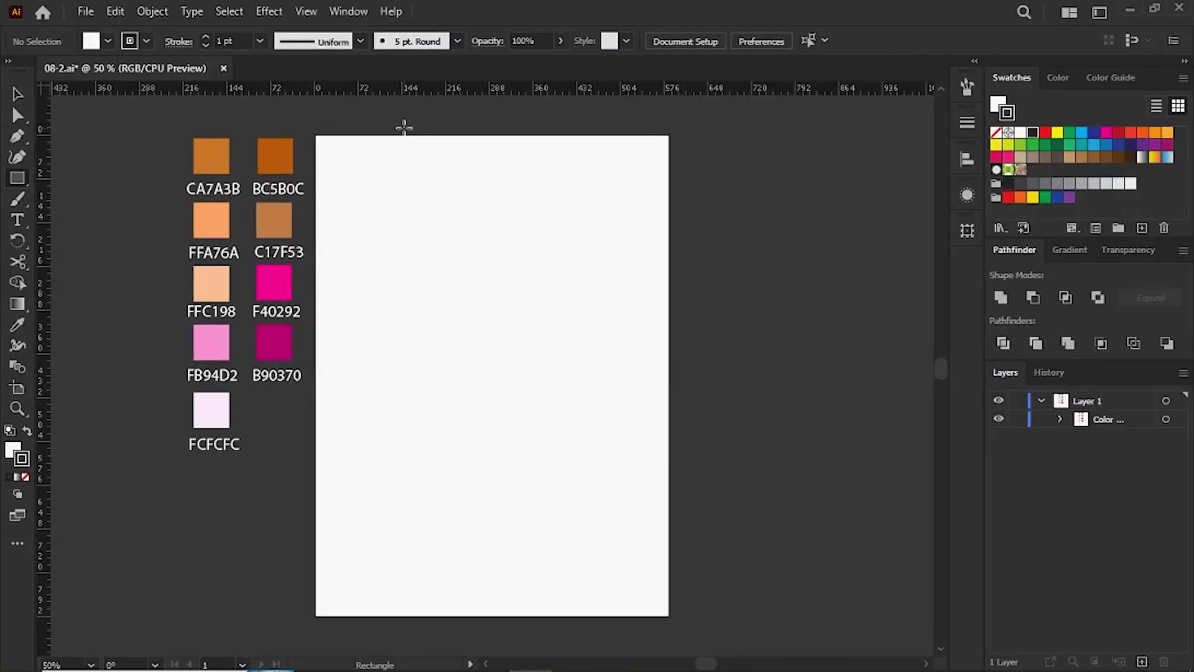
drag(316, 136, 669, 616)
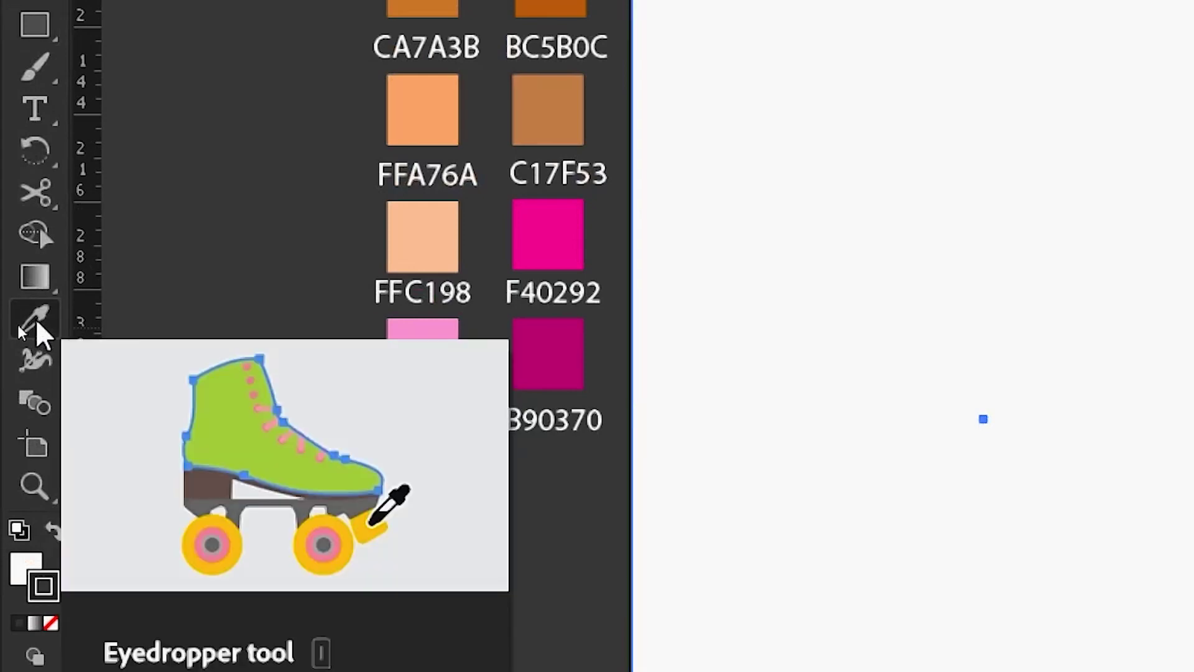
click(37, 333)
click(441, 439)
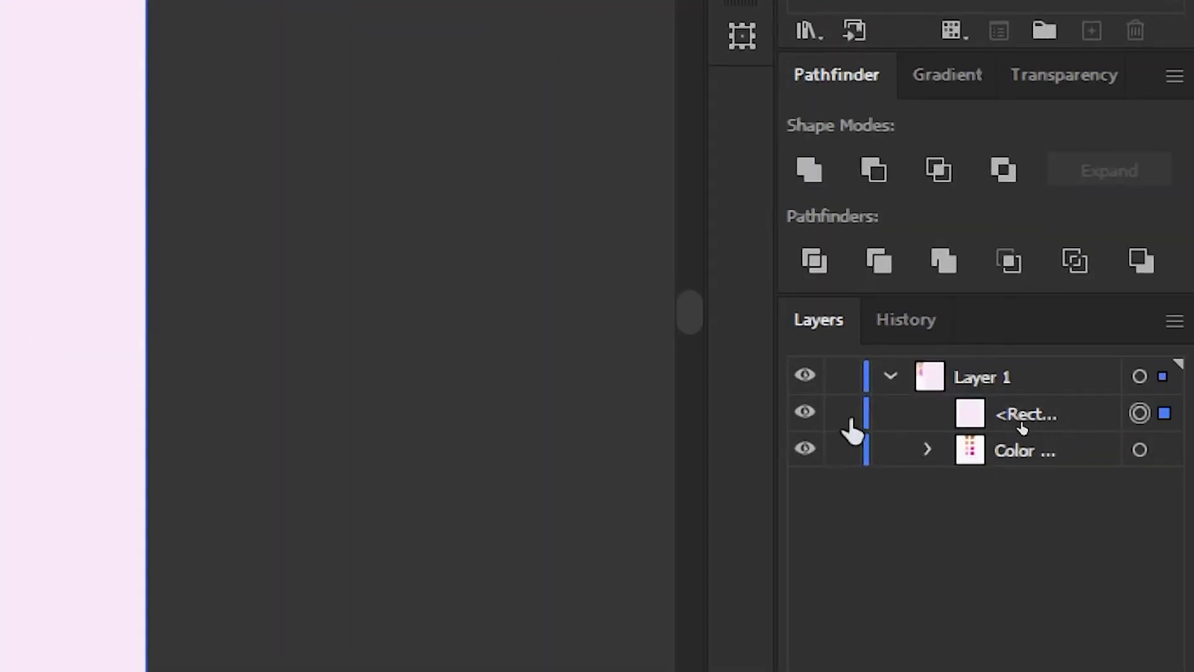
- Lock the pink rectangle and rename its layer entry to Background
click(844, 414)
double_click(1038, 409)
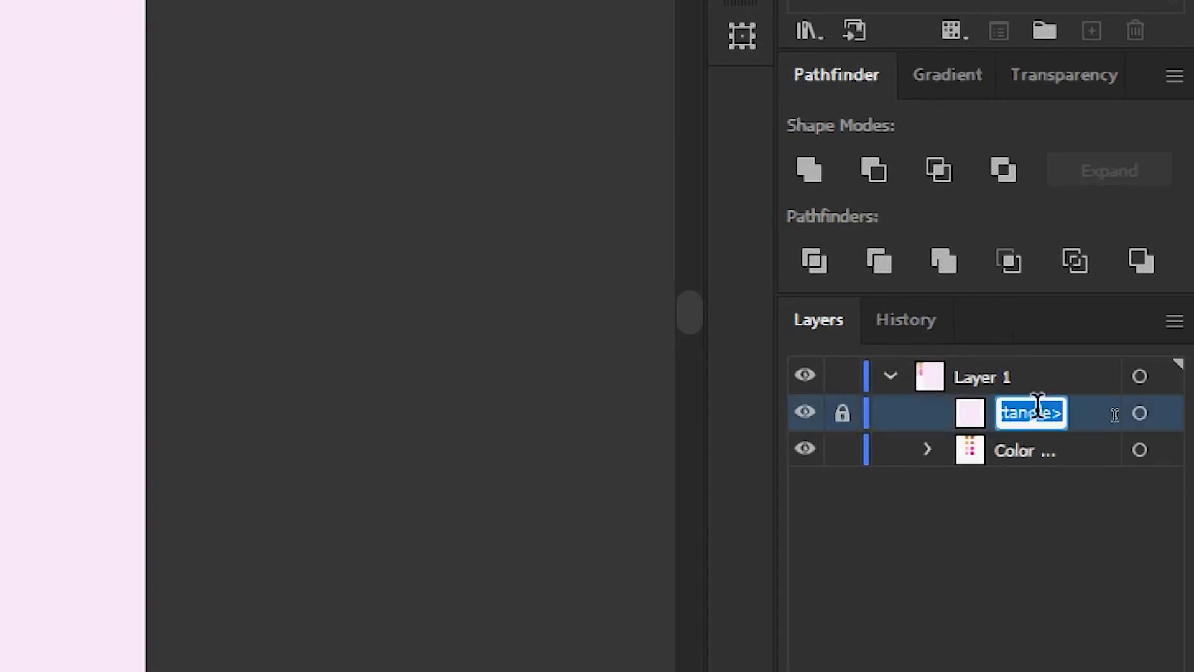
text(Backgr)
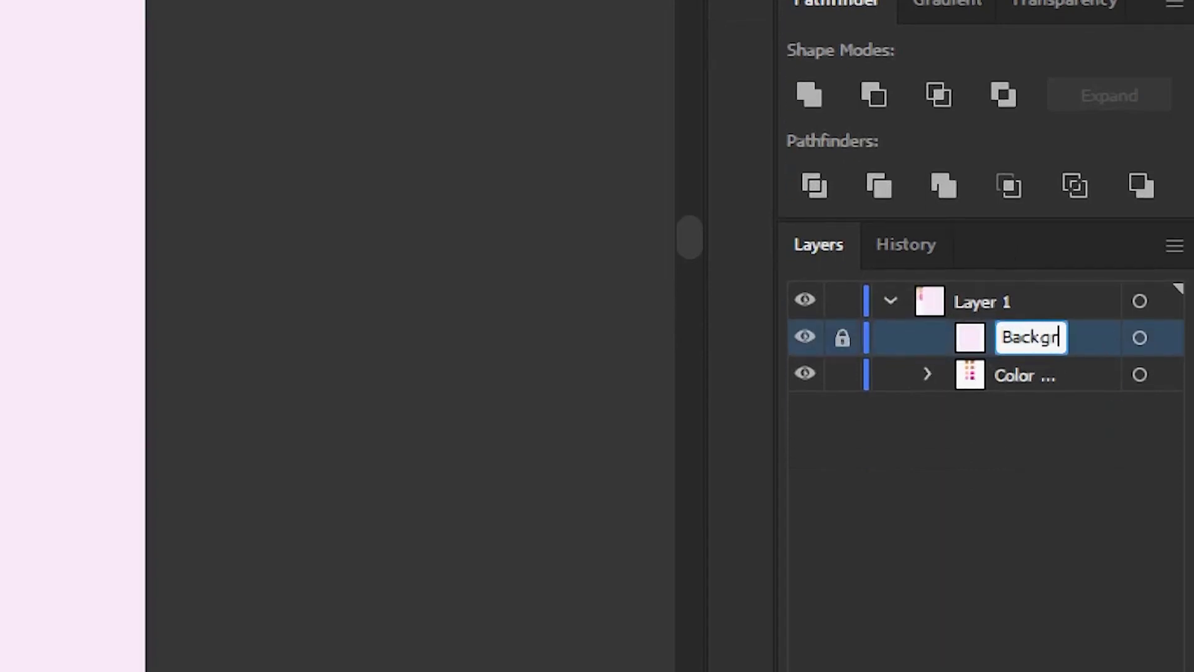
text(ound)
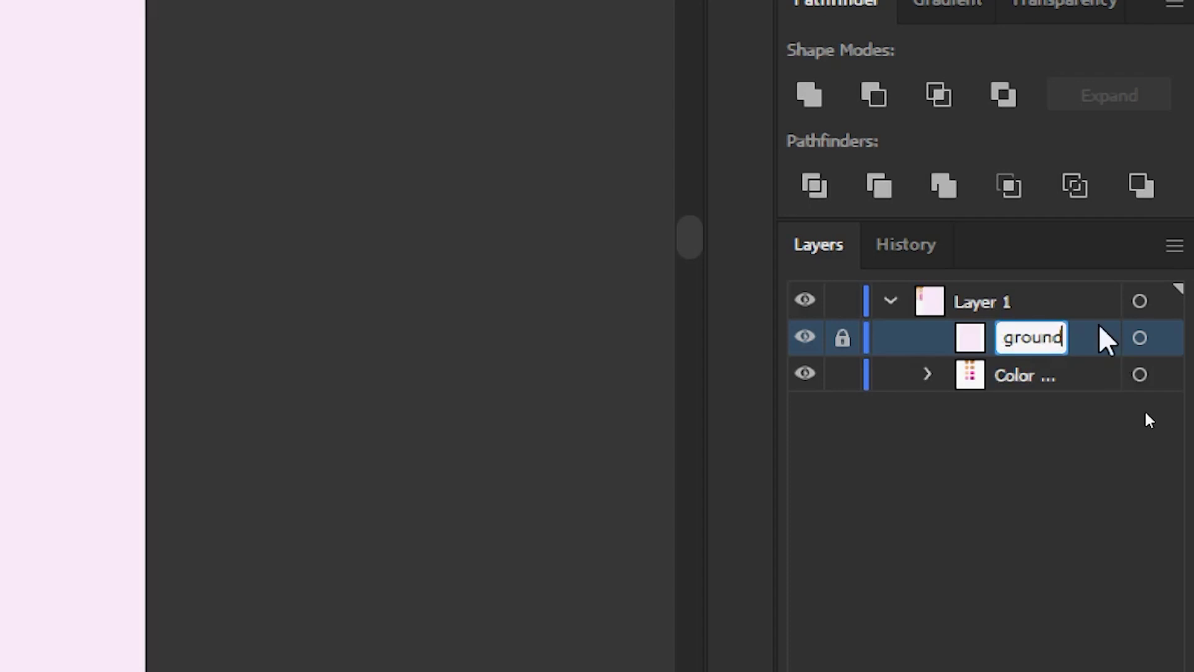
key(Return)
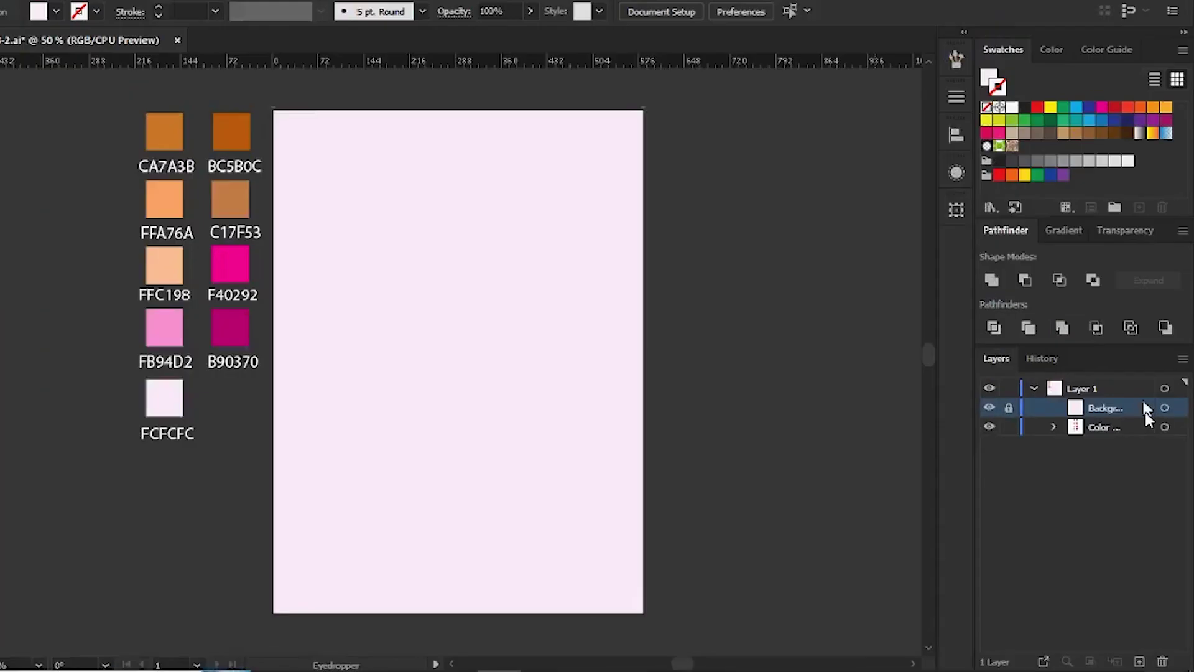
key(v)
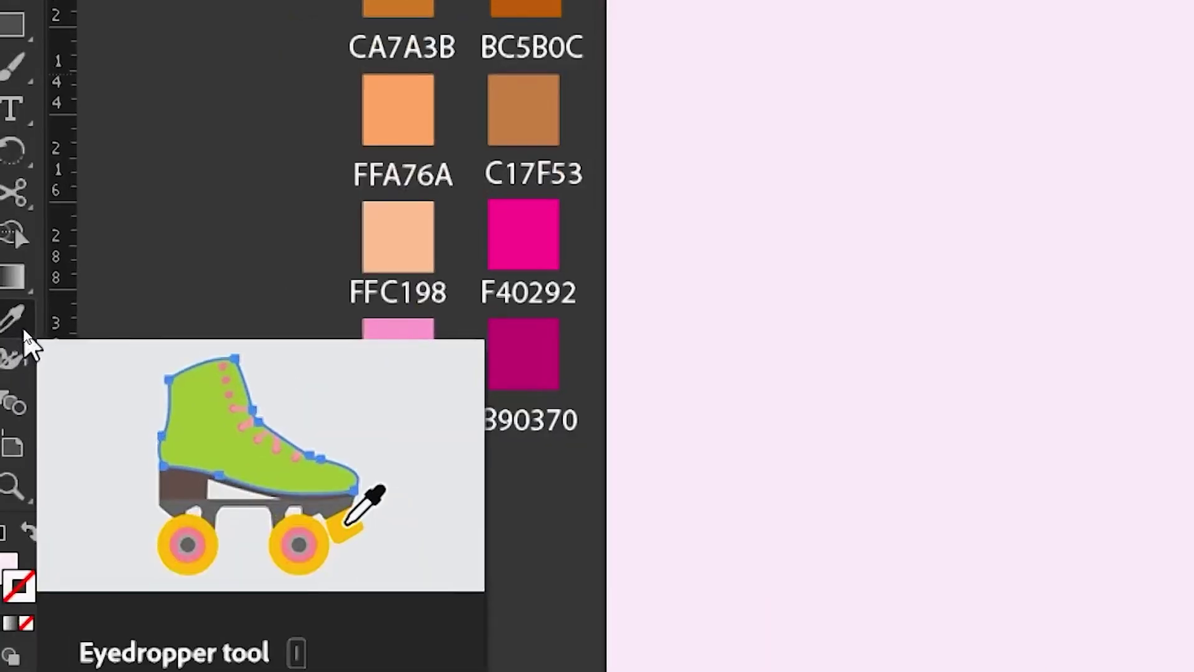
- Sample the orange CA7A3B colour and create a 3-point star triangle with radii 25 and 50 pt
click(14, 329)
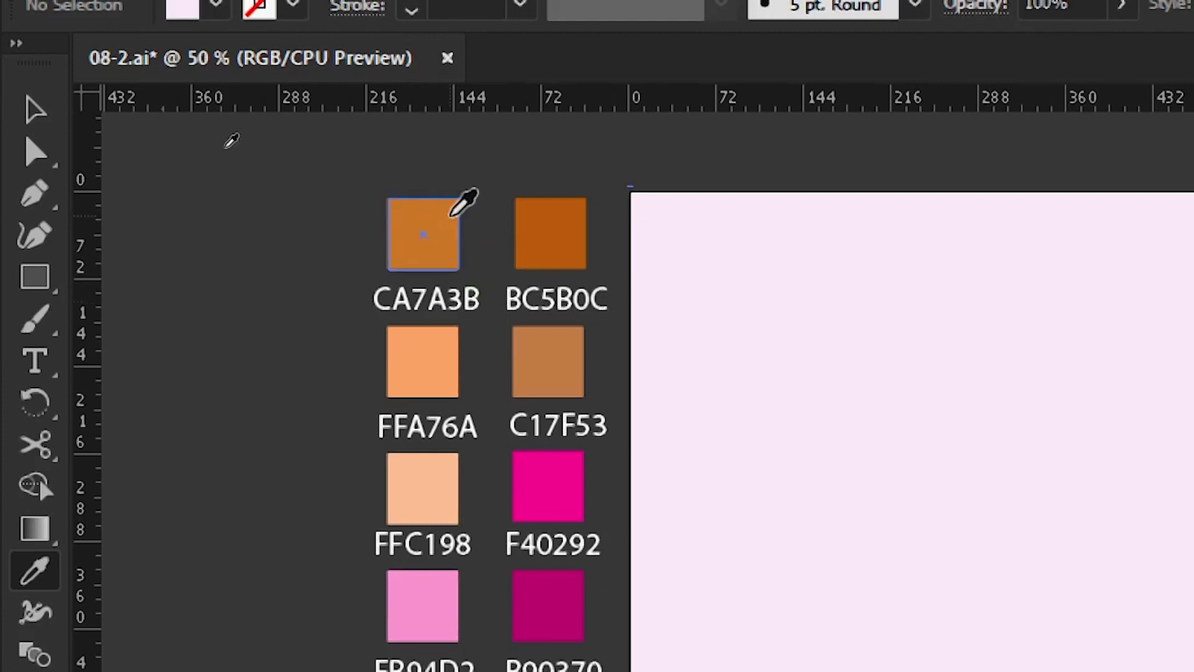
click(452, 214)
click(38, 286)
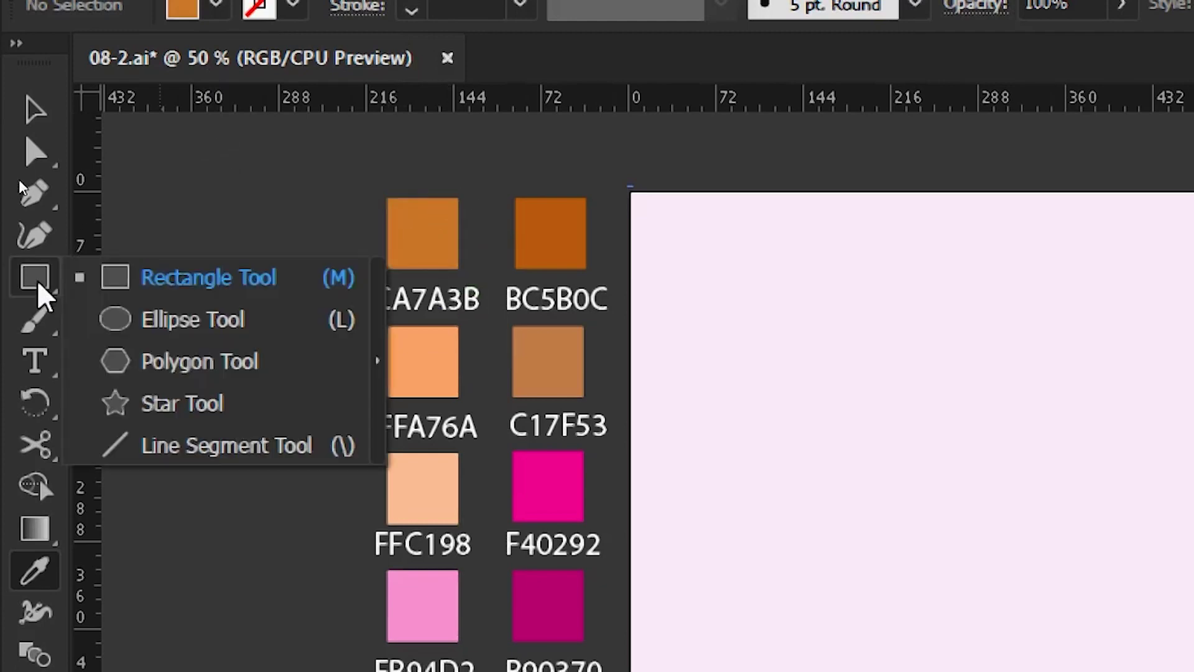
click(212, 416)
click(698, 436)
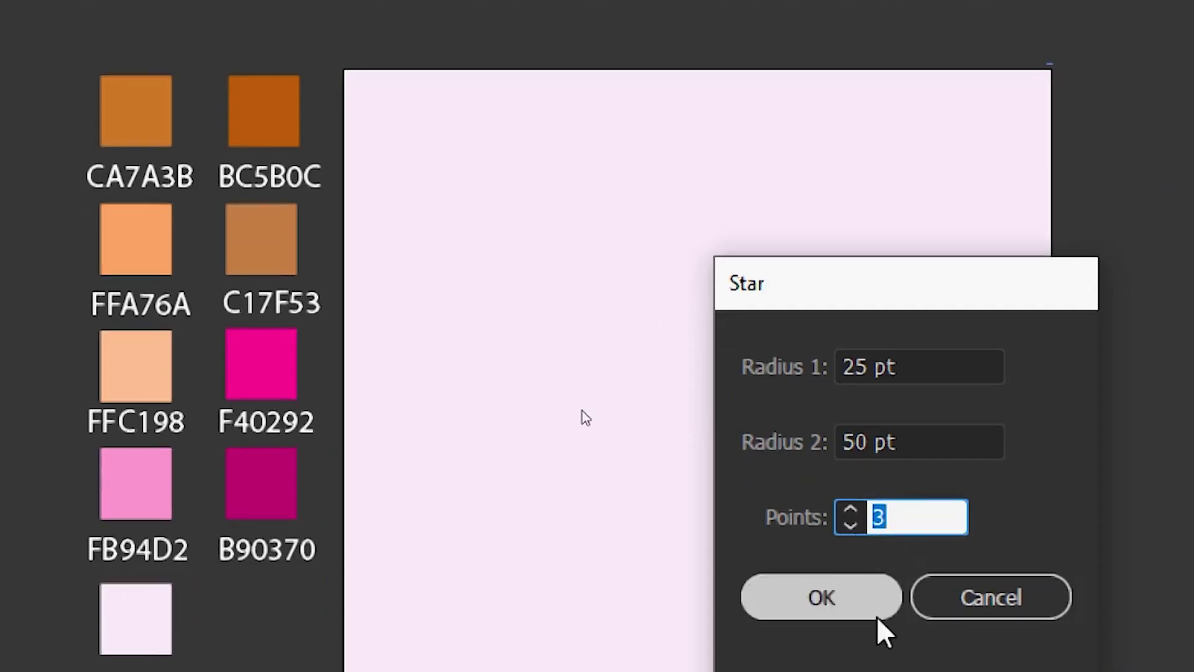
click(853, 602)
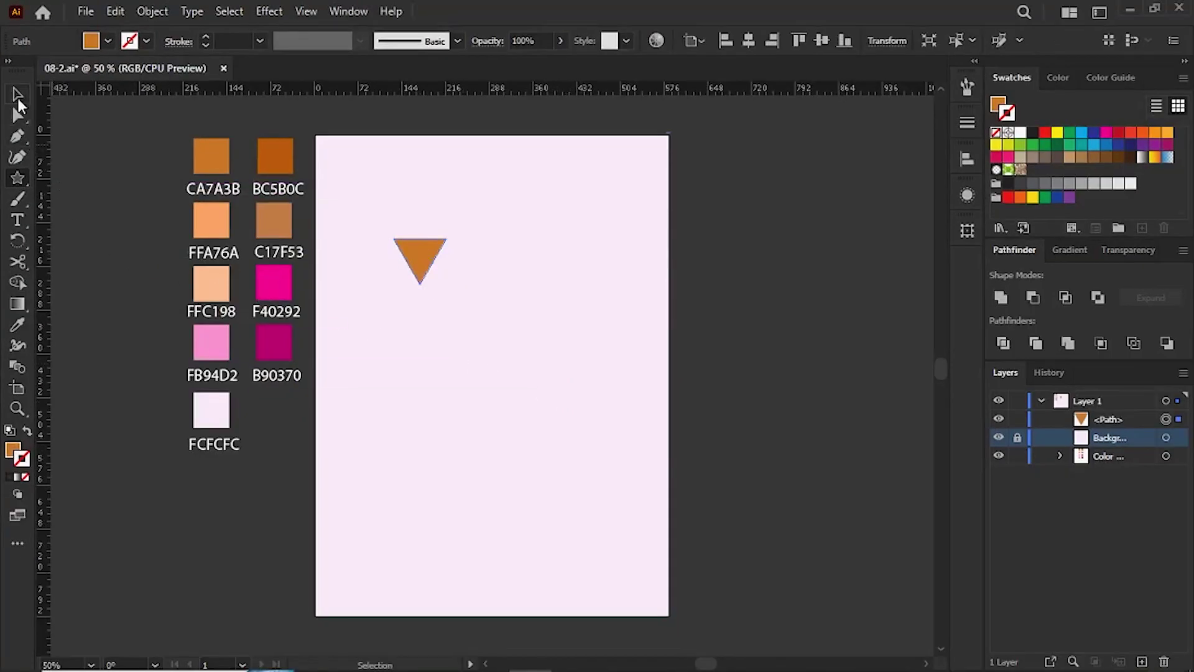
- Move the orange triangle toward the artboard centre and stretch it taller and wider
click(18, 97)
key(ctrl+plus)
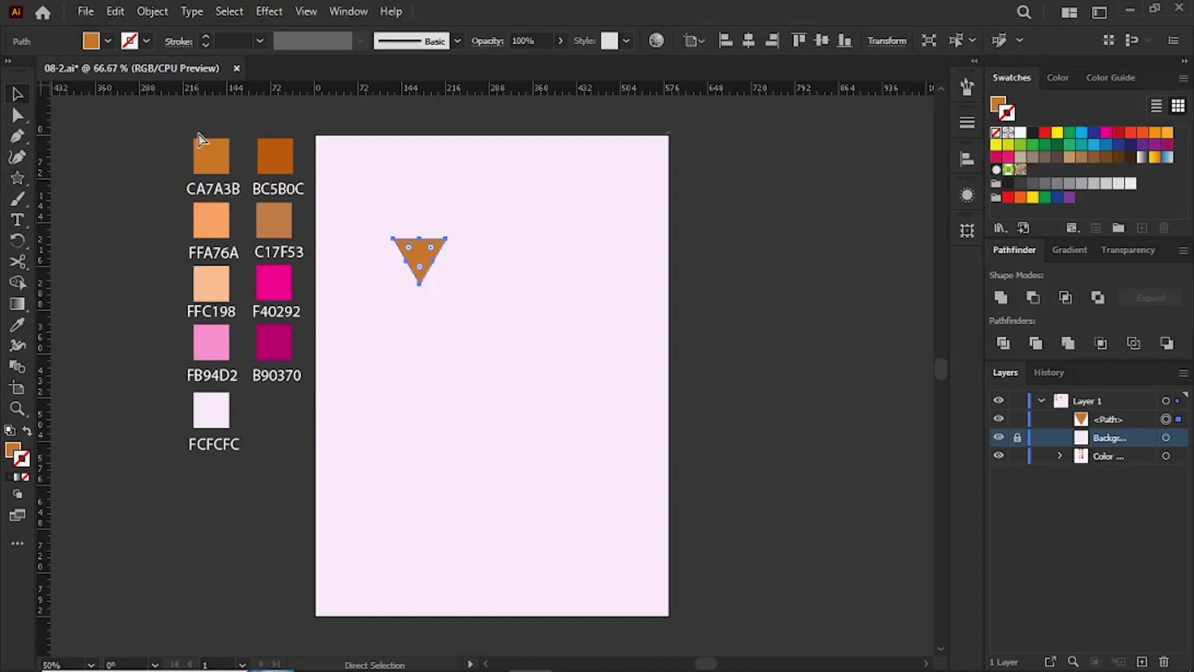
mouse_move(500, 503)
mouse_down()
mouse_move(409, 318)
mouse_move(432, 323)
mouse_up()
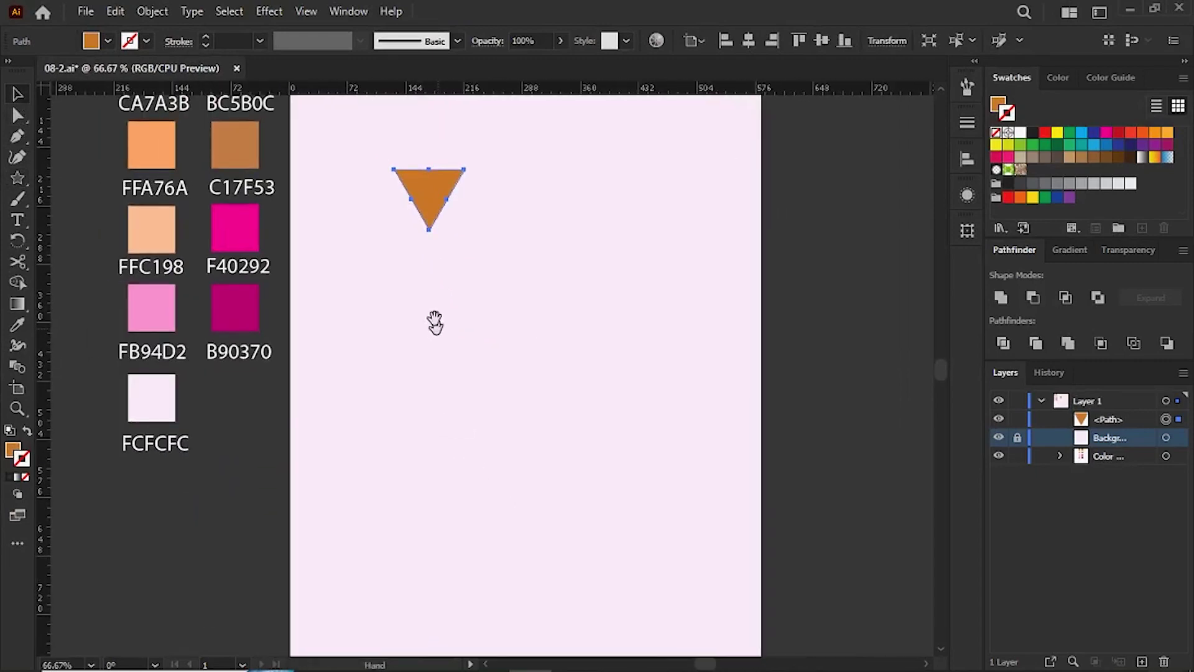
mouse_move(439, 199)
mouse_down()
mouse_move(509, 369)
mouse_move(610, 491)
mouse_up()
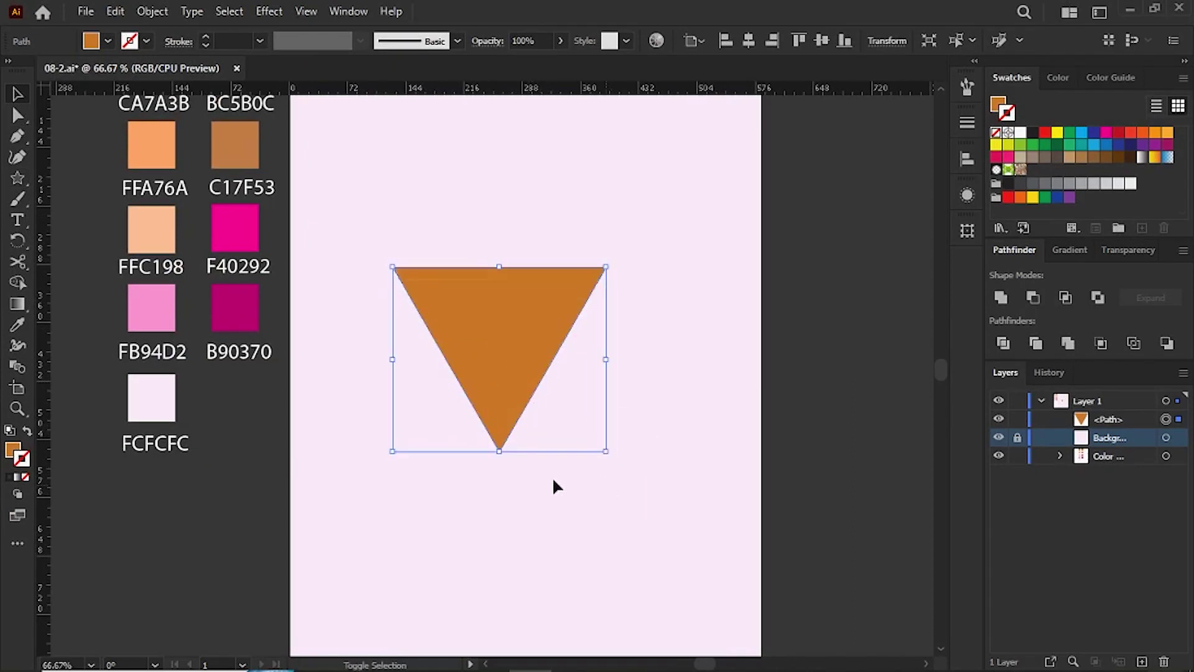
drag(499, 452, 506, 613)
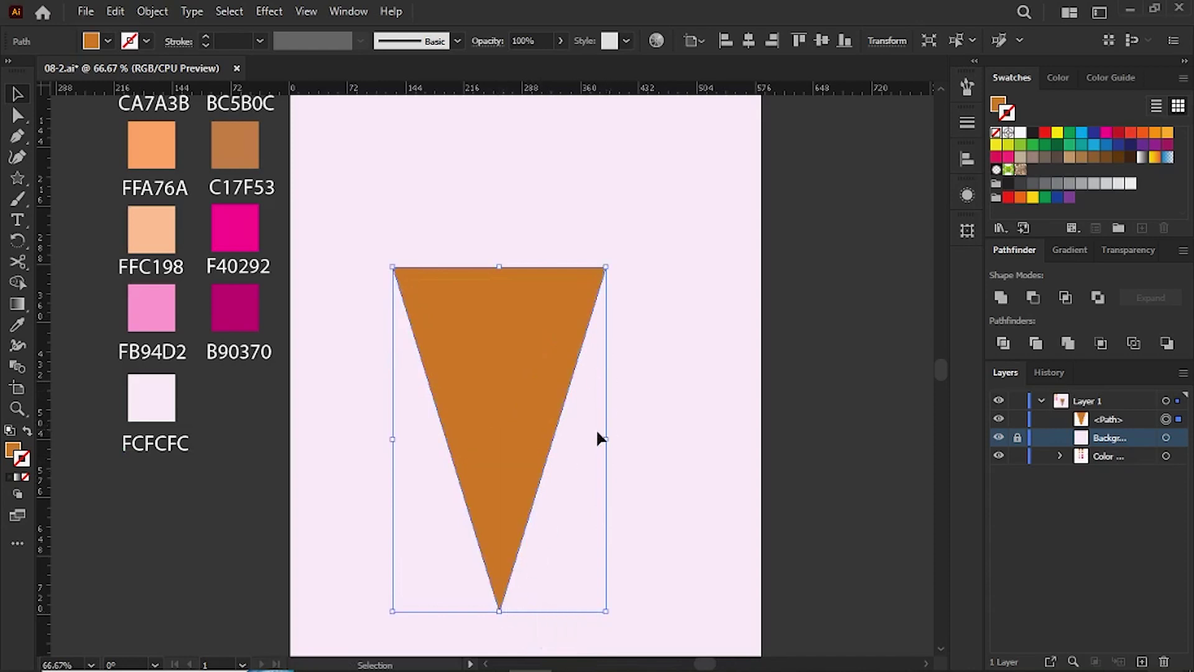
drag(602, 440, 634, 434)
- Fine-tune the triangle's position and size to roughly 292 × 418 pt
click(681, 358)
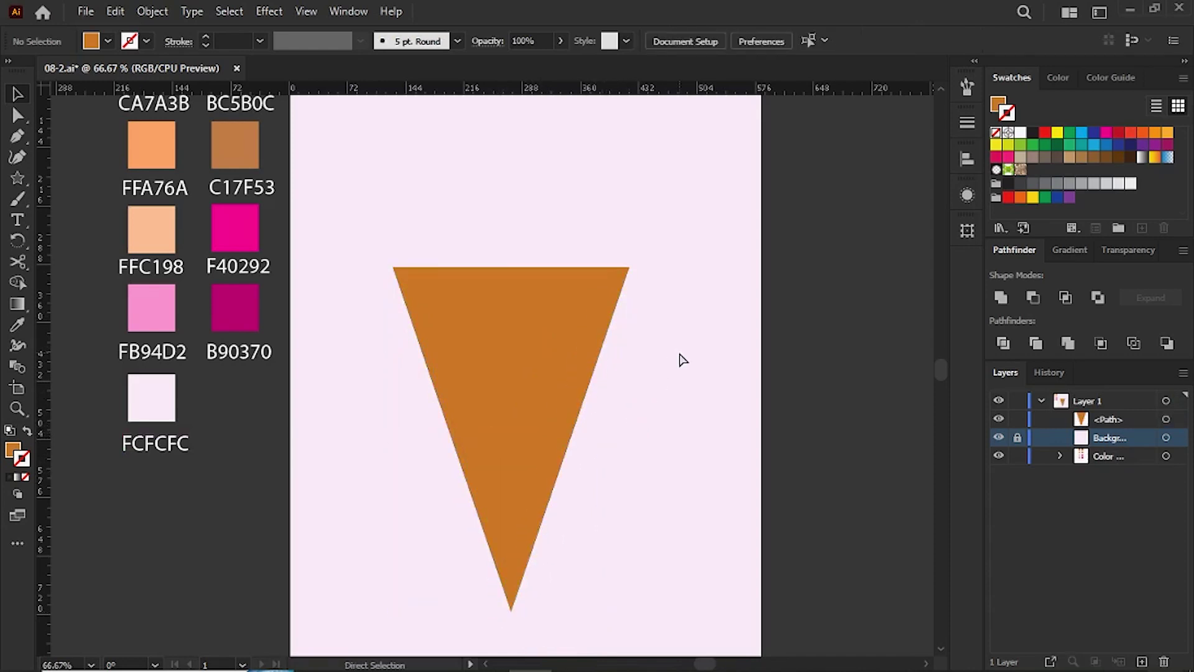
key(ctrl+minus)
drag(535, 370, 543, 360)
drag(610, 555, 594, 542)
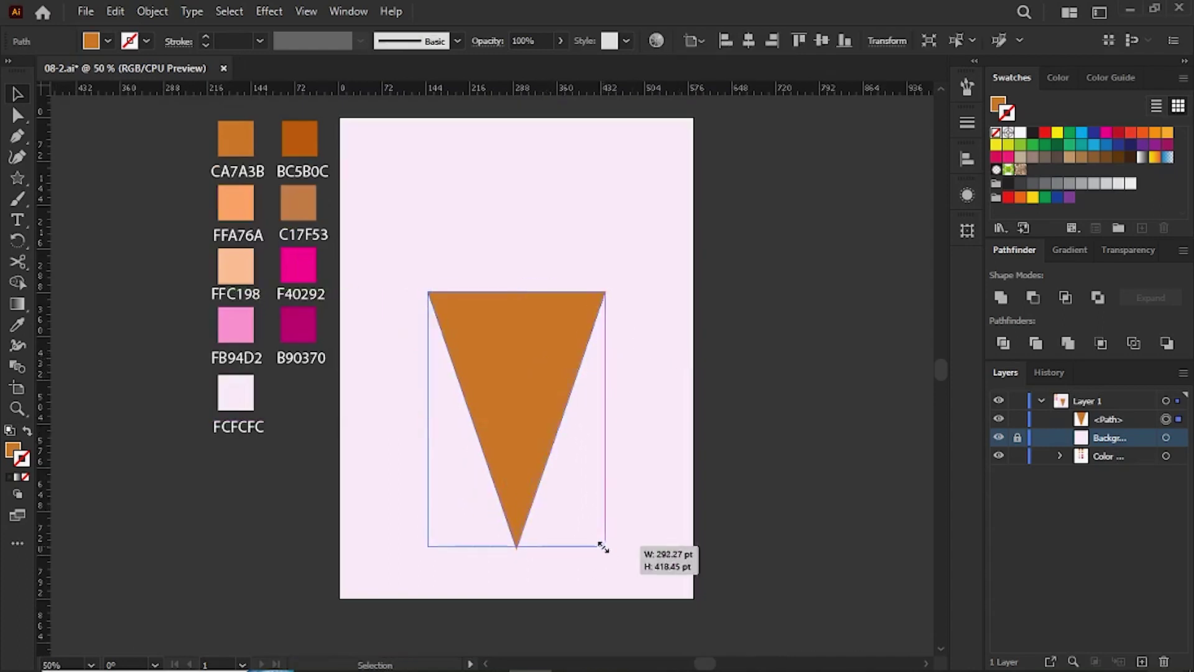
click(641, 480)
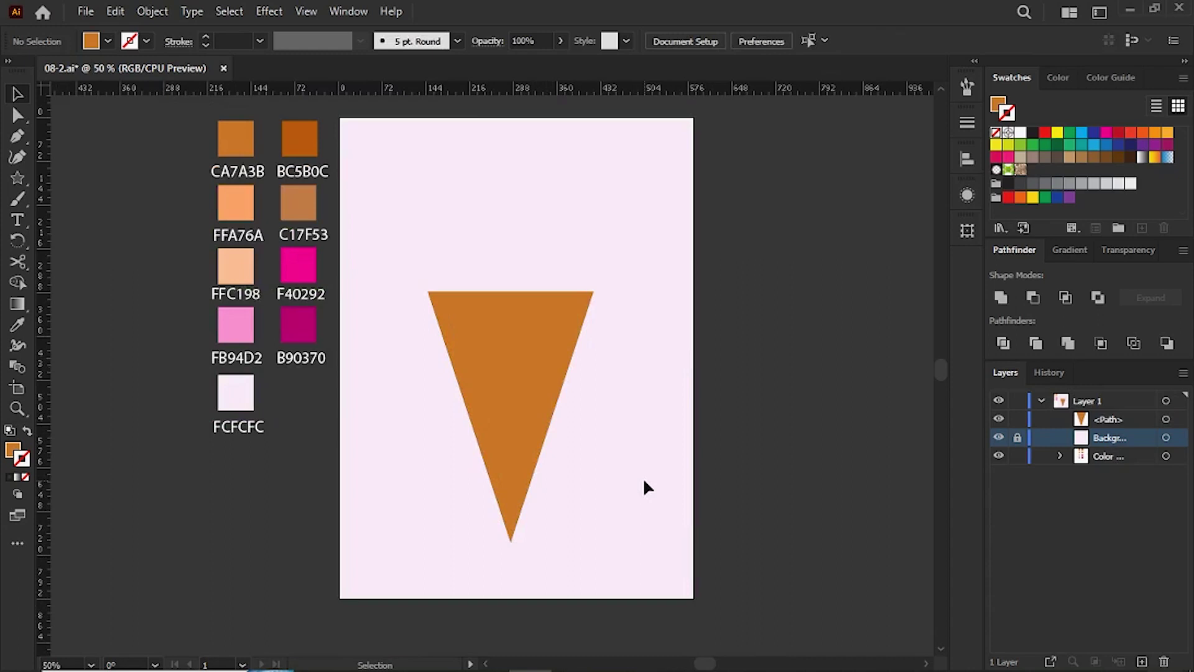
click(525, 394)
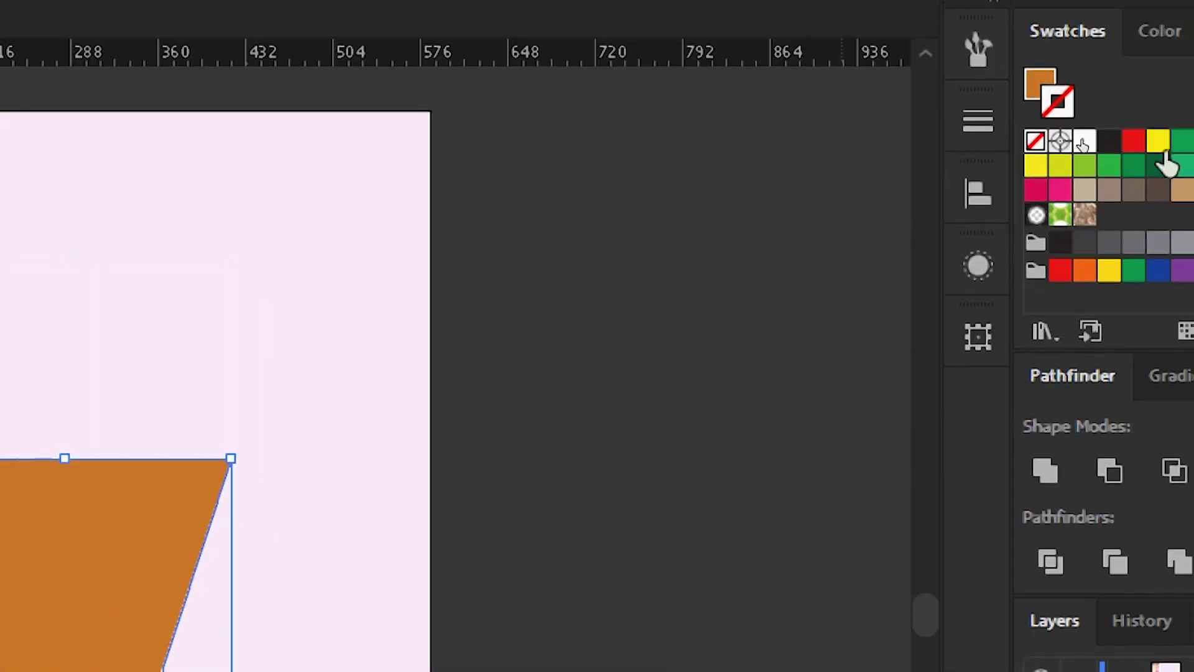
- Give the orange cone a black 4 pt outline stroke
click(1001, 145)
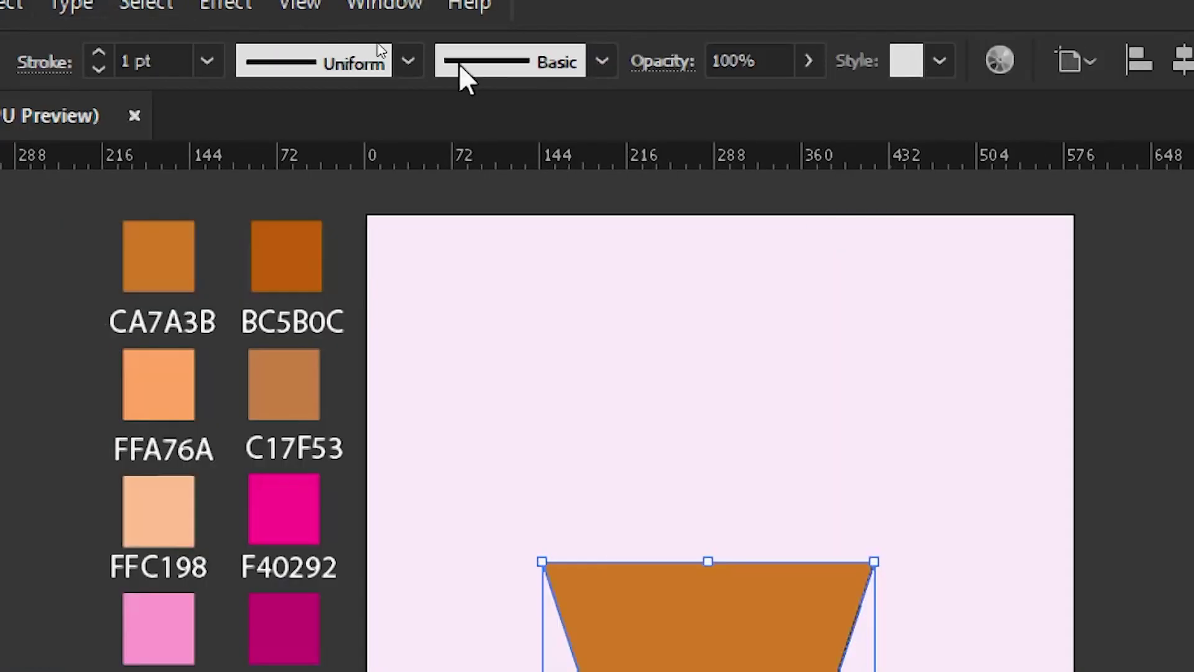
click(207, 69)
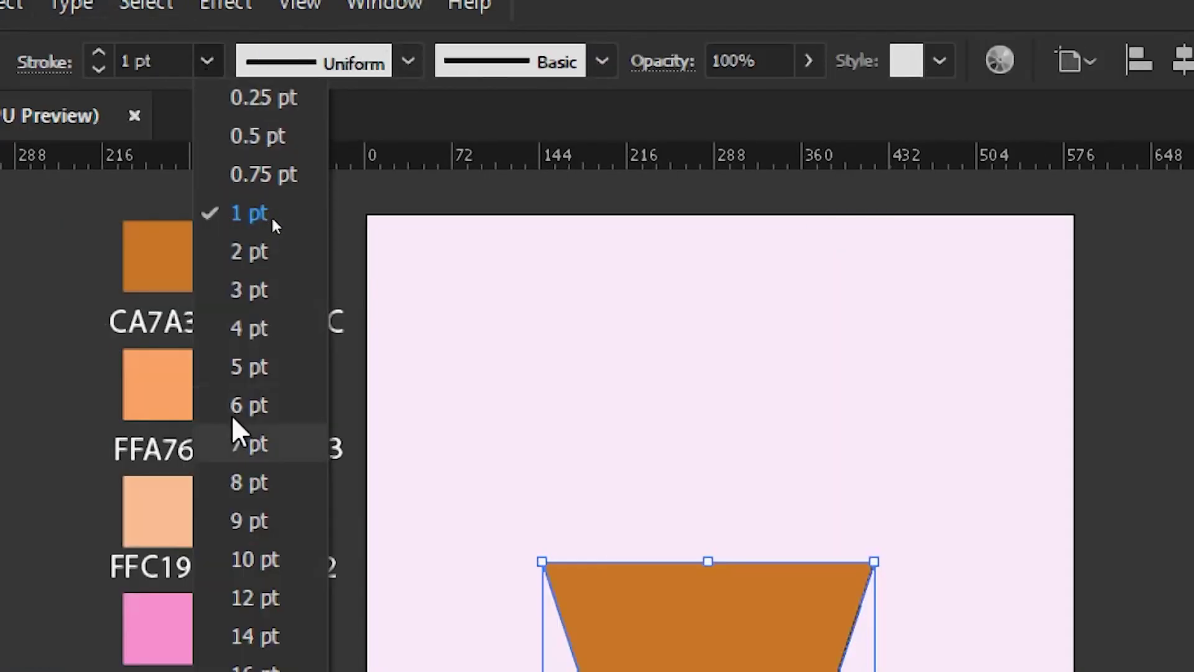
click(240, 333)
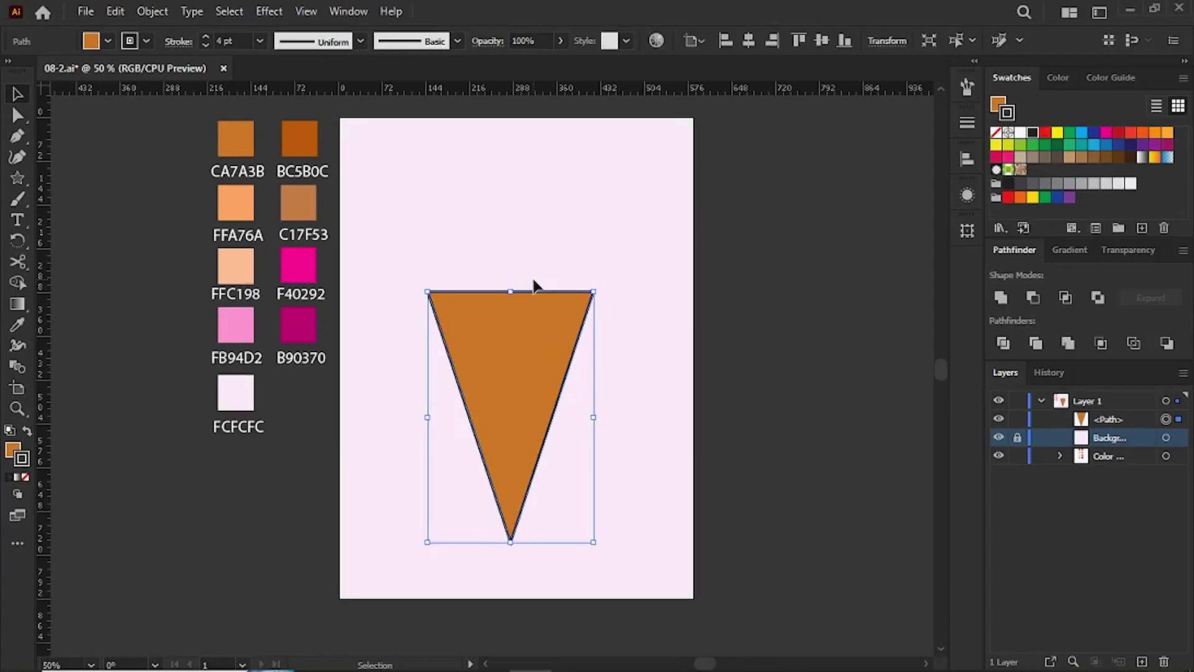
click(642, 225)
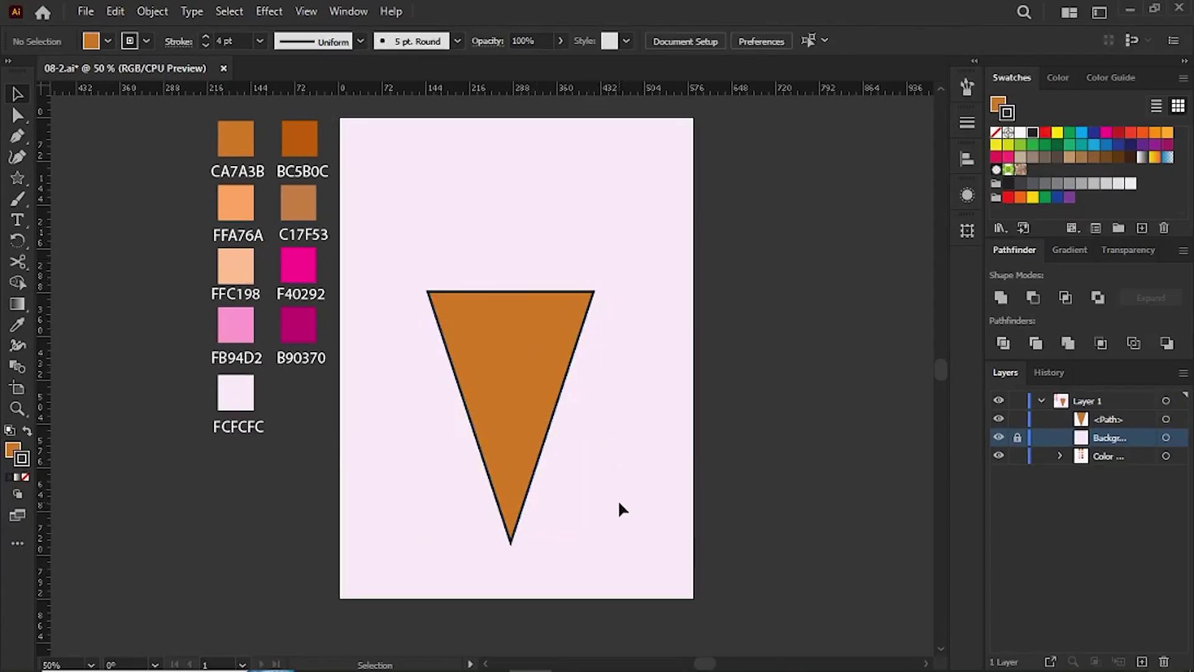
click(514, 381)
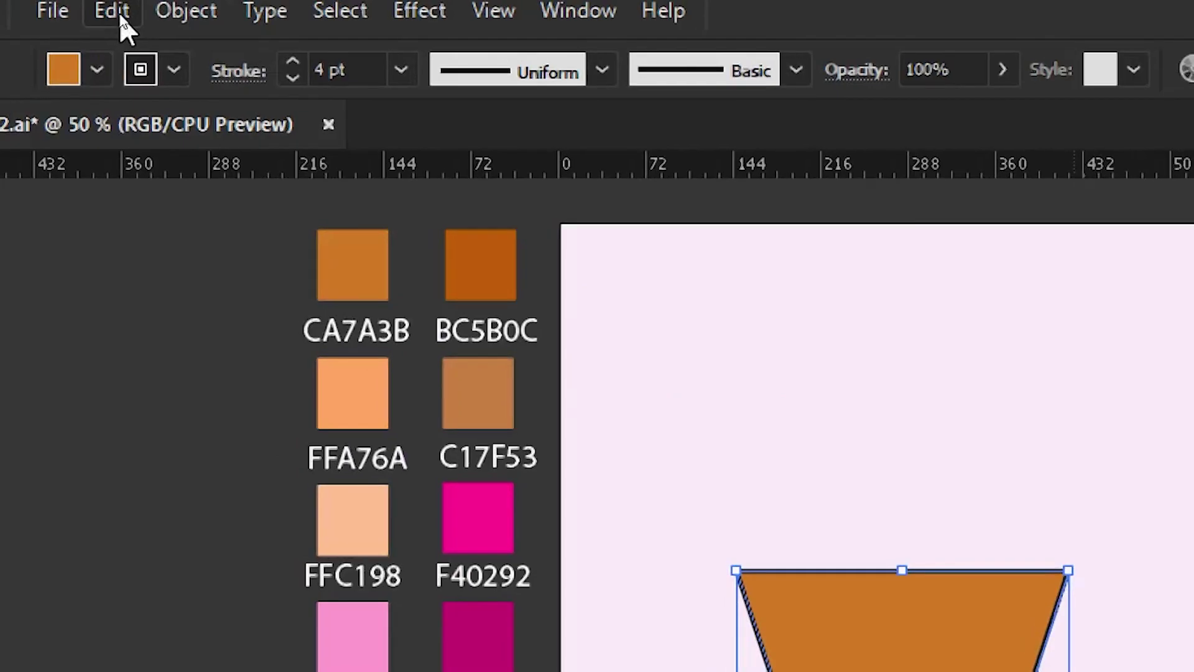
- Copy the orange cone and paste a duplicate directly on top of it
click(121, 16)
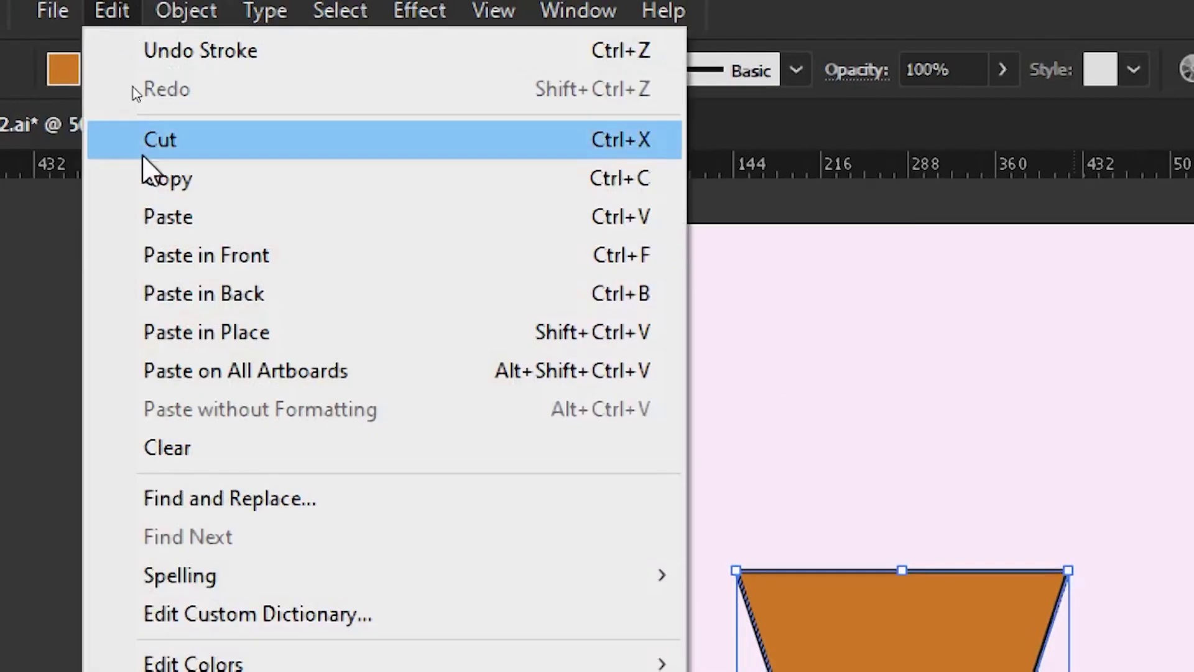
click(158, 181)
click(103, 16)
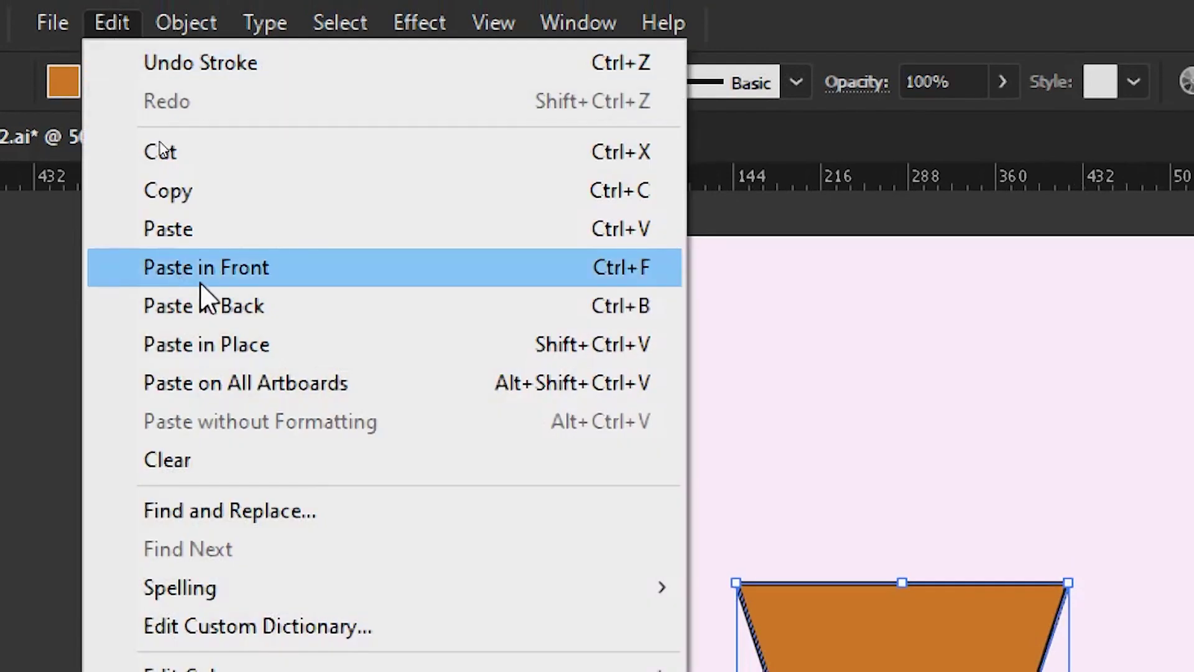
click(200, 279)
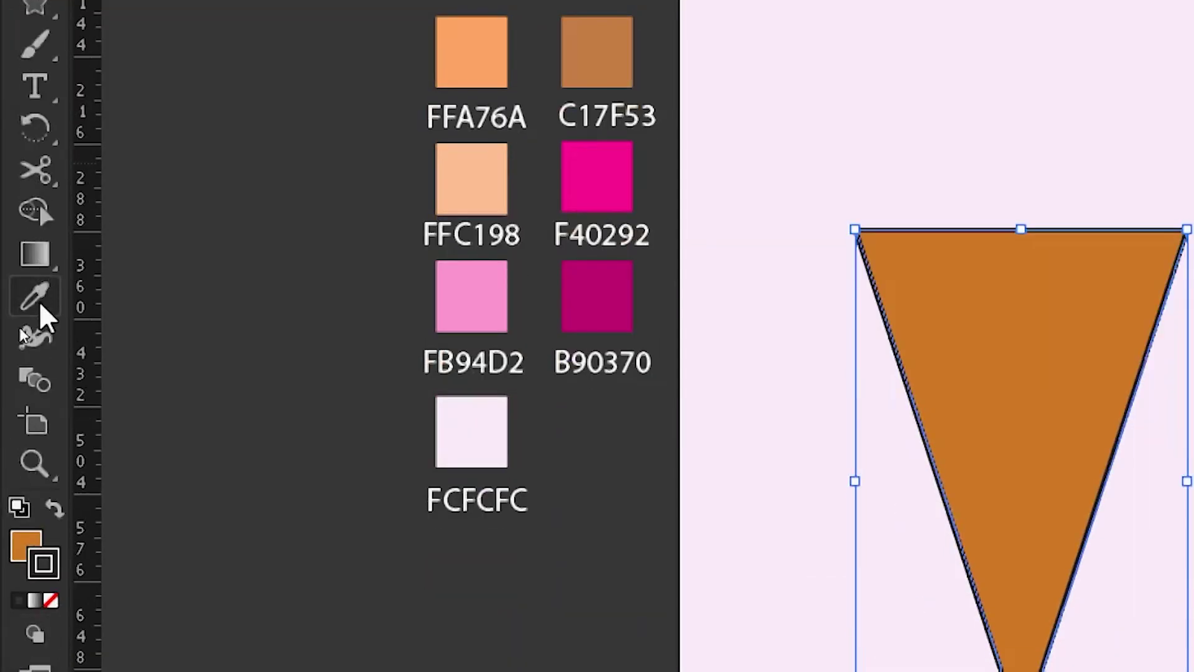
- Fill the top copy with the darker brown BC5B0C sampled from the swatch
click(37, 308)
scroll(153, 250, up, 5)
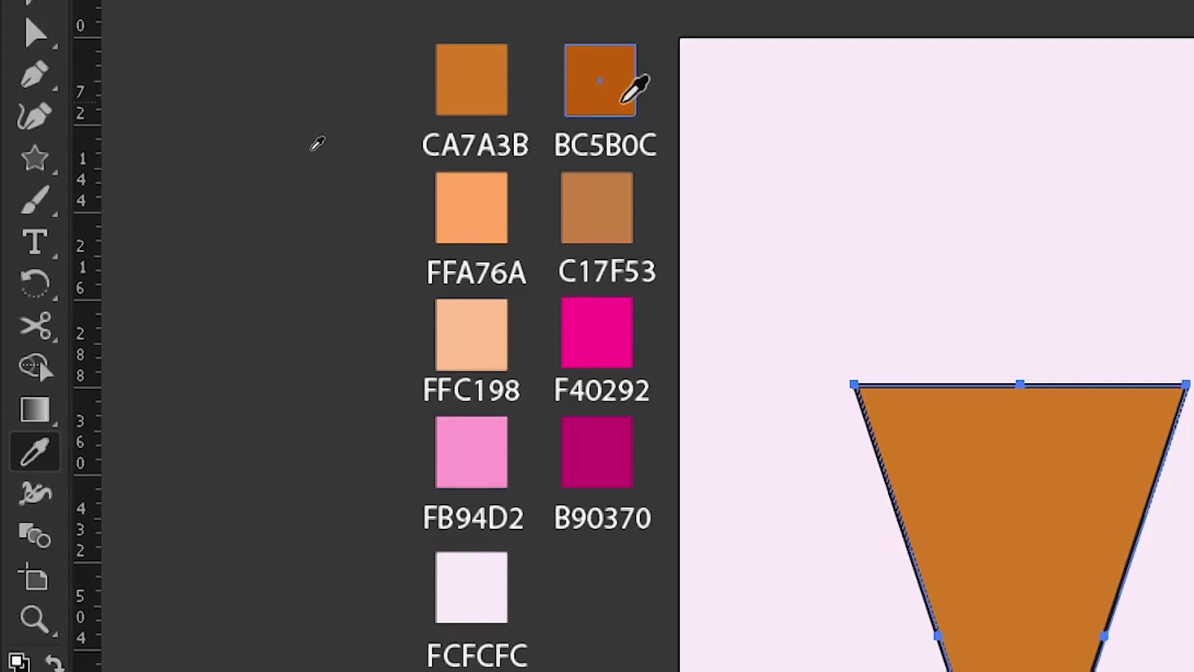
click(623, 101)
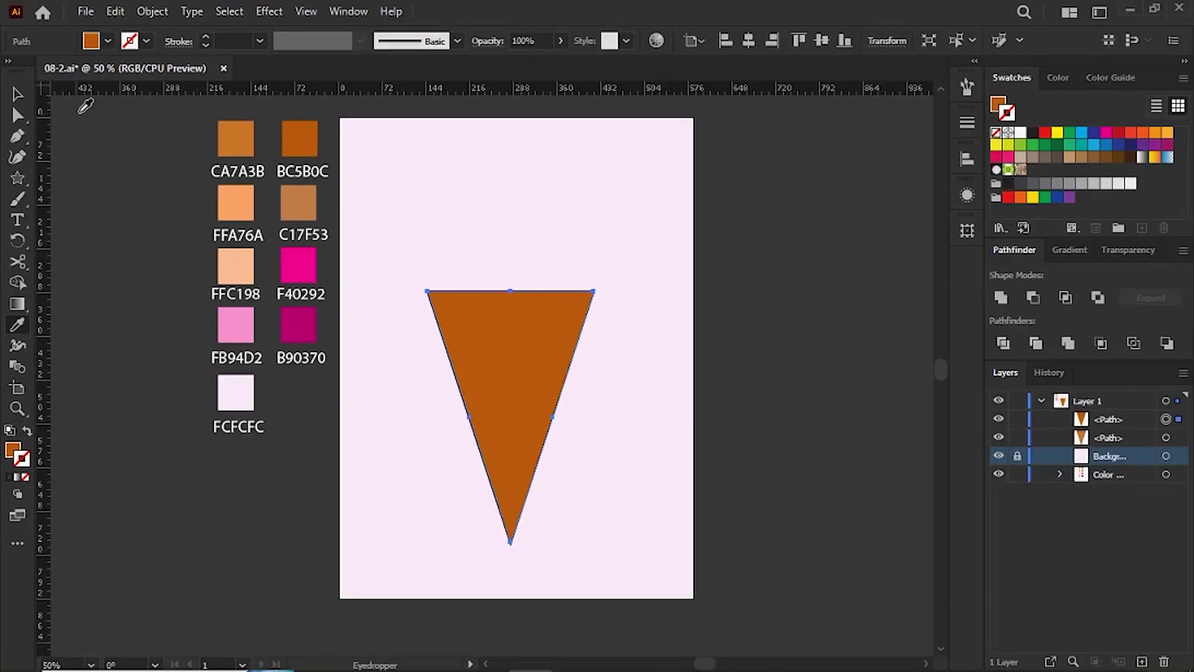
click(16, 94)
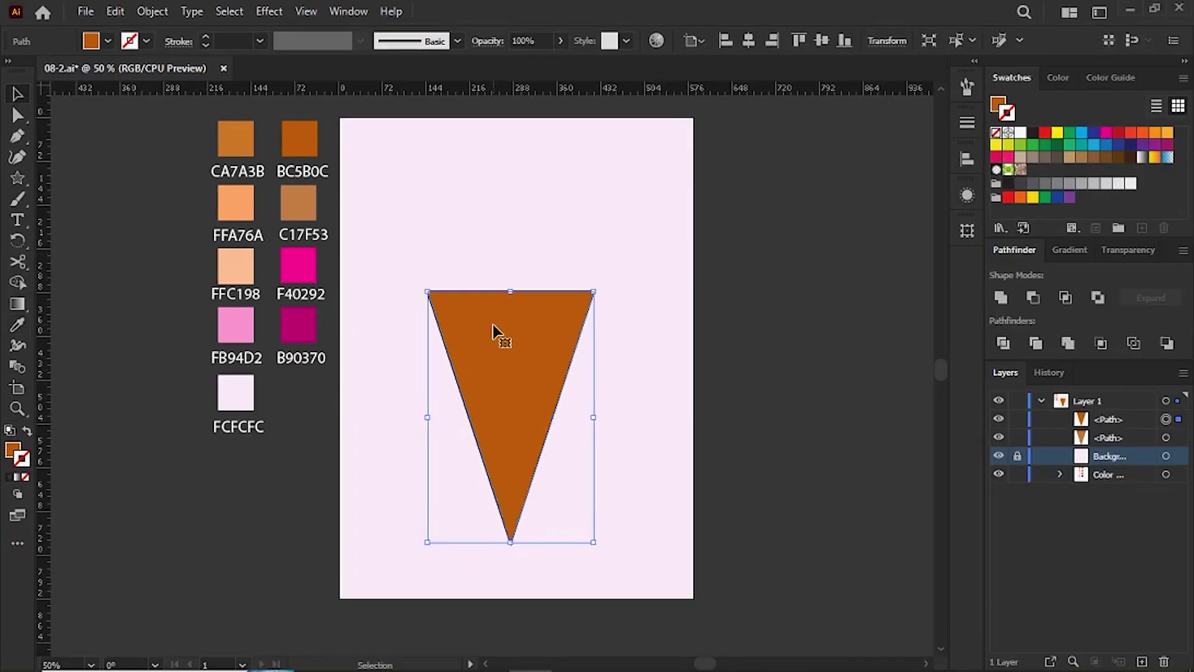
key(ctrl+equal)
key(ctrl+equal)
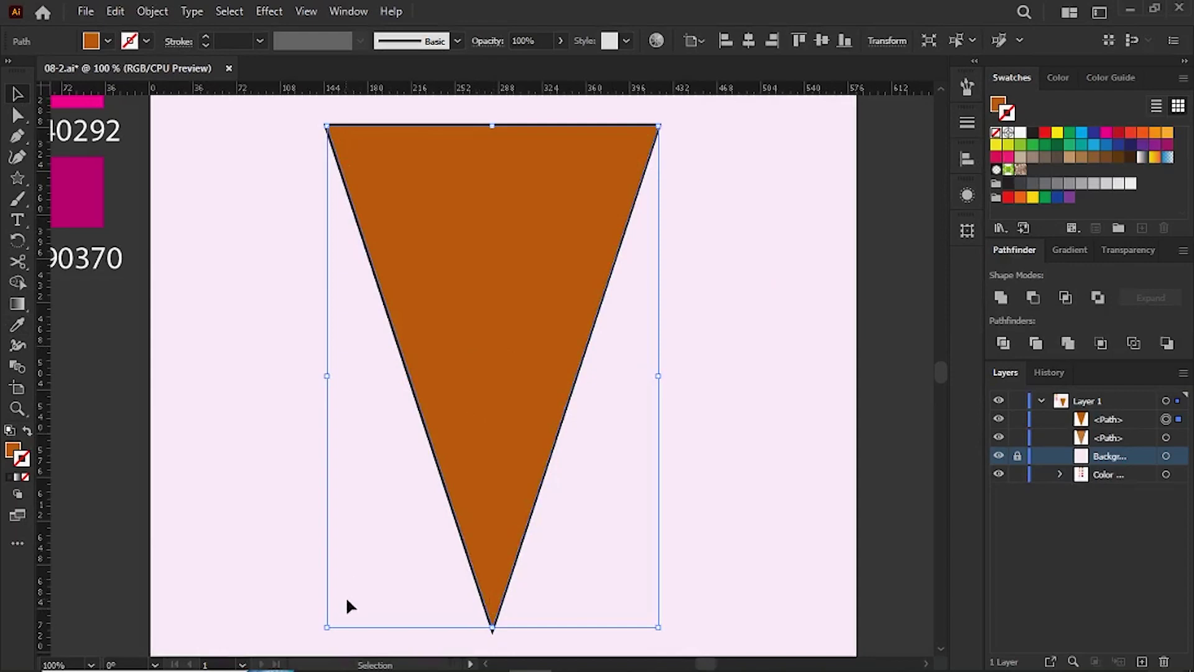
- Narrow the dark front triangle from its lower-left corner and shorten it slightly
drag(328, 629, 361, 574)
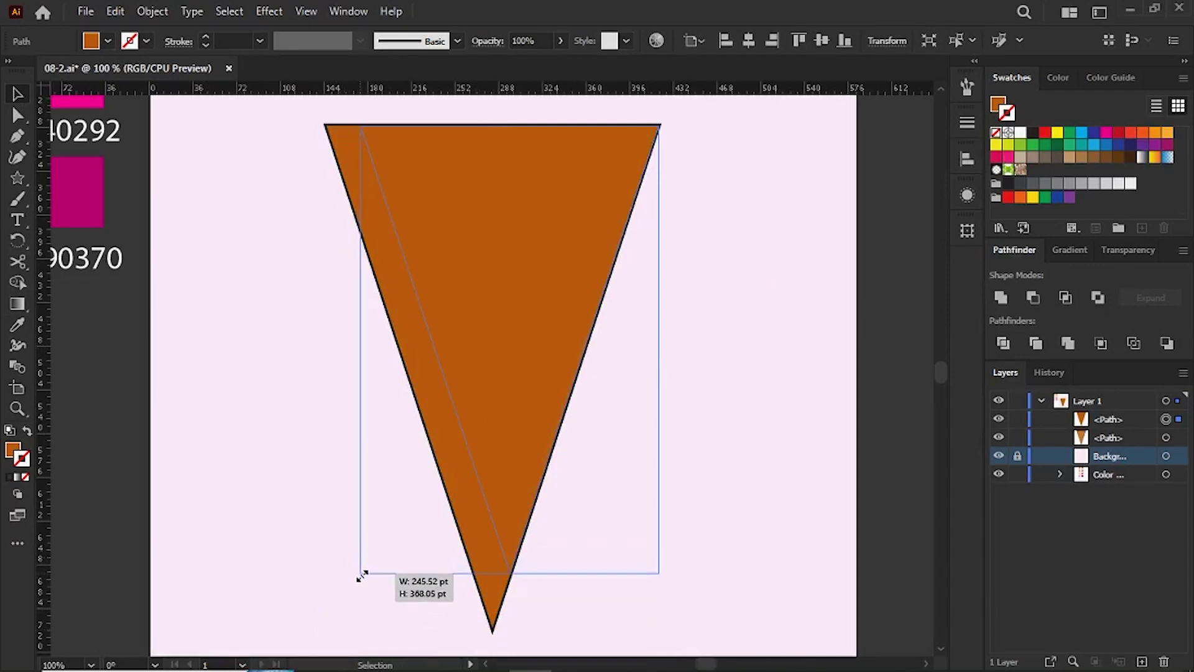
drag(362, 574, 360, 571)
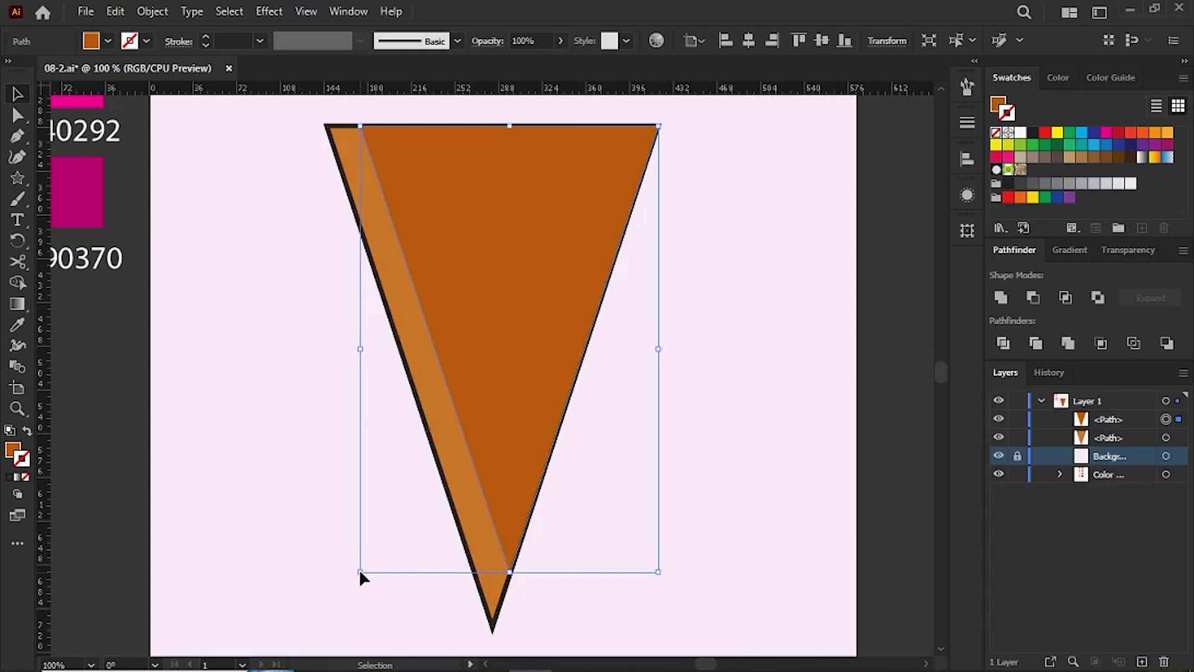
click(728, 260)
click(493, 407)
drag(355, 571, 361, 564)
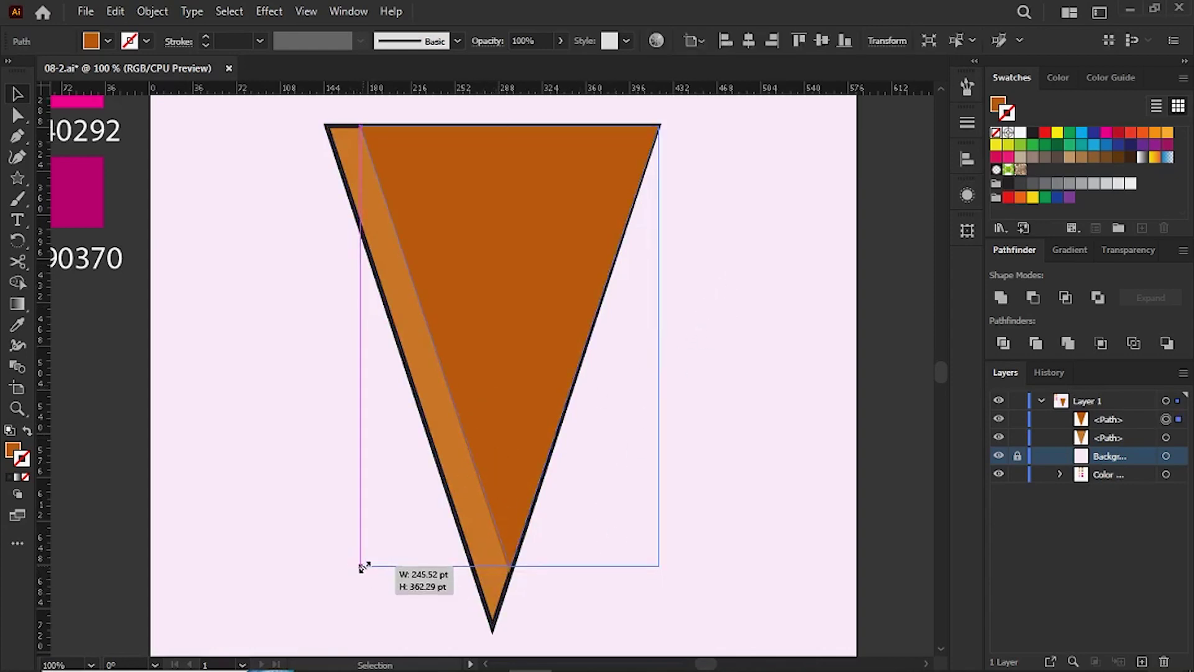
- Nudge the dark triangle left so a lighter orange strip shows along the cone's left edge
key(ctrl+plus)
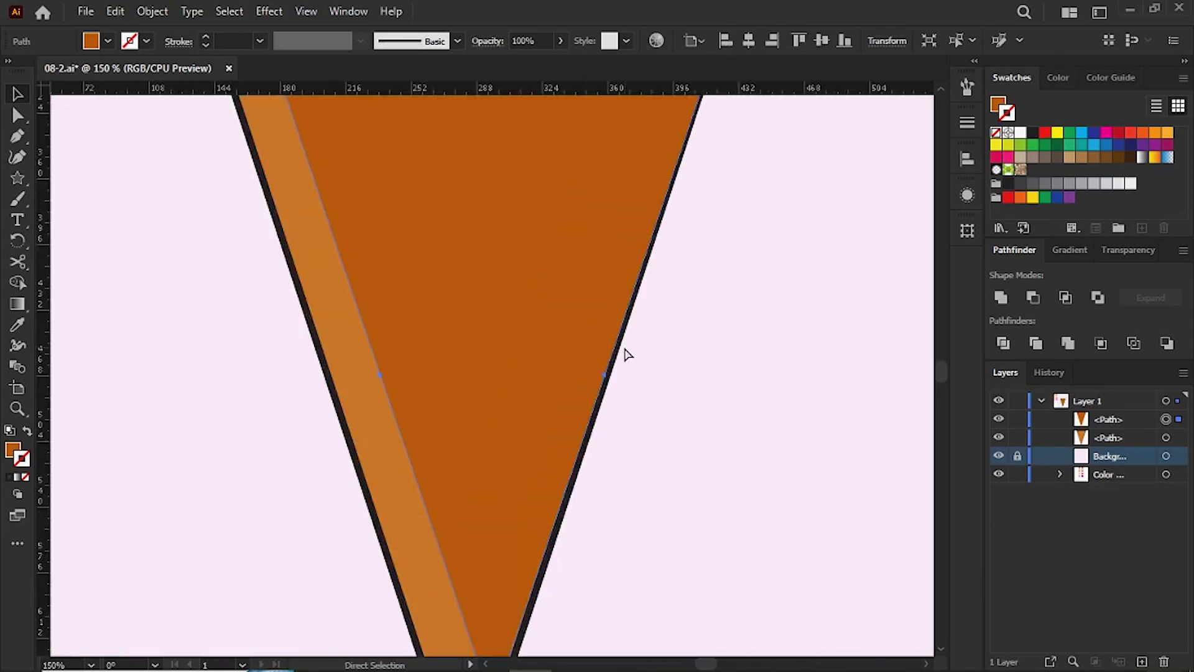
key(Left)
key(Left)
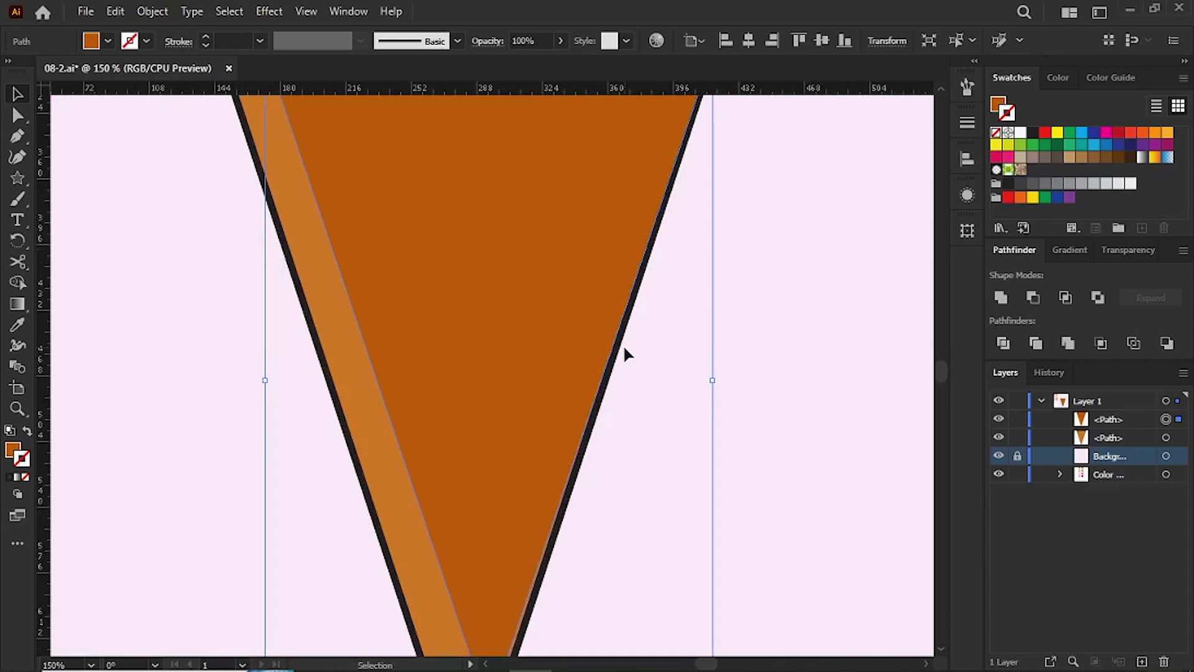
scroll(623, 348, up, 2)
scroll(616, 346, up, 2)
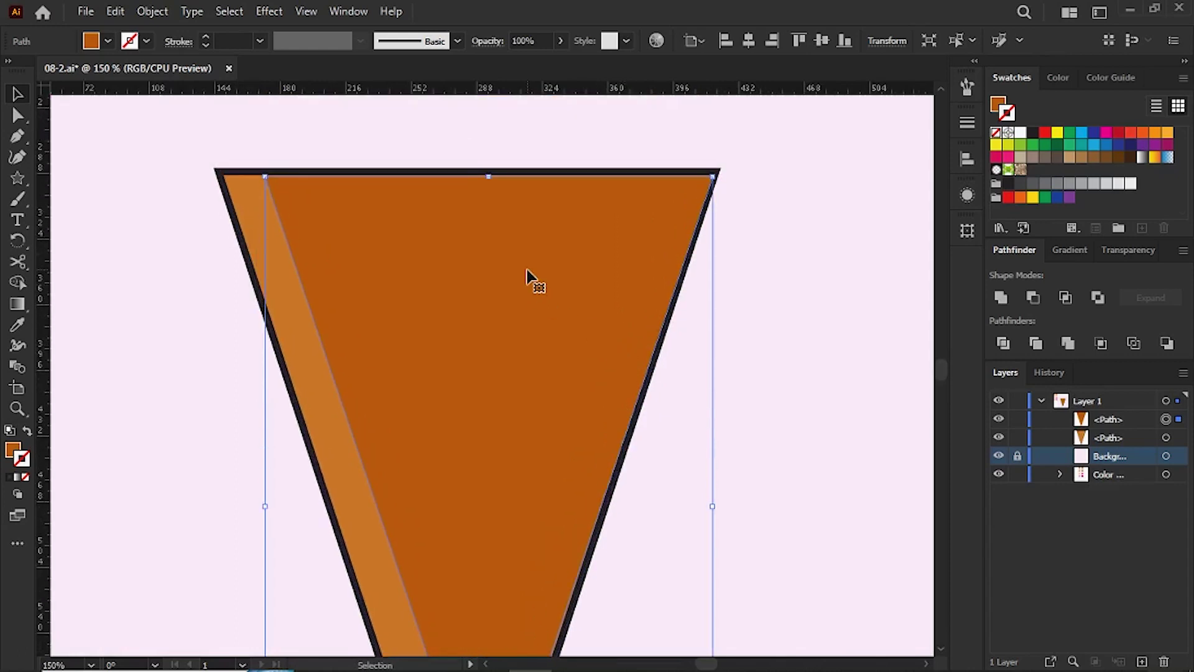
click(785, 188)
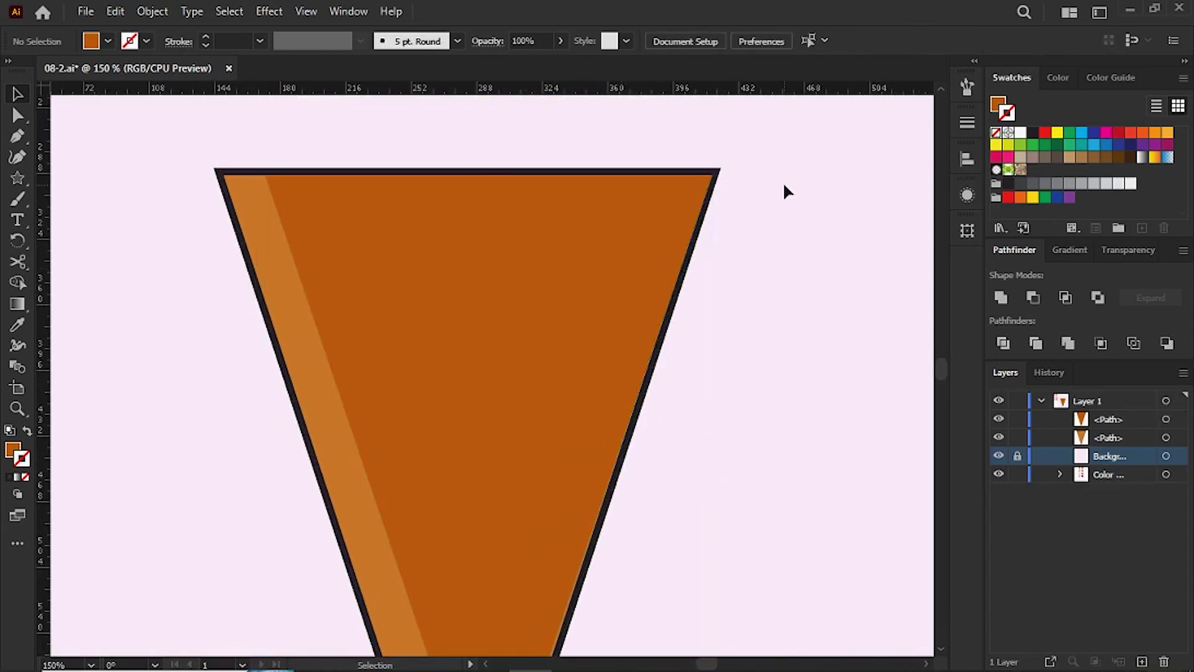
drag(598, 480, 543, 218)
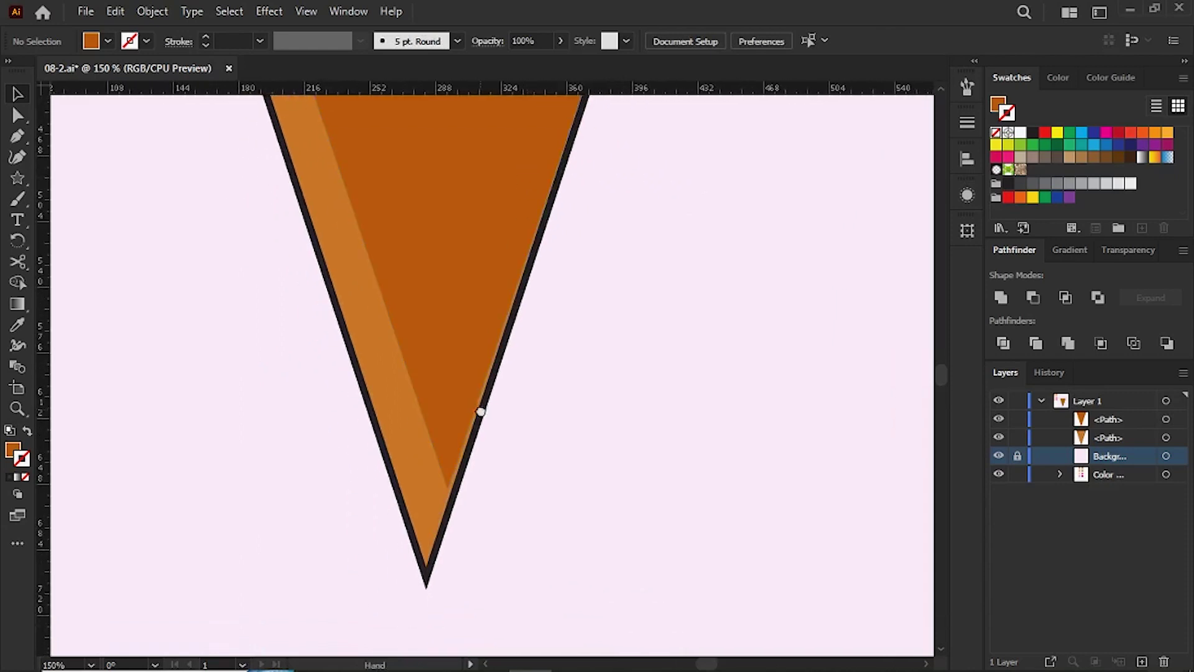
drag(480, 413, 534, 304)
- Round the cone's bottom anchor to about a 2.41 pt corner radius
click(496, 427)
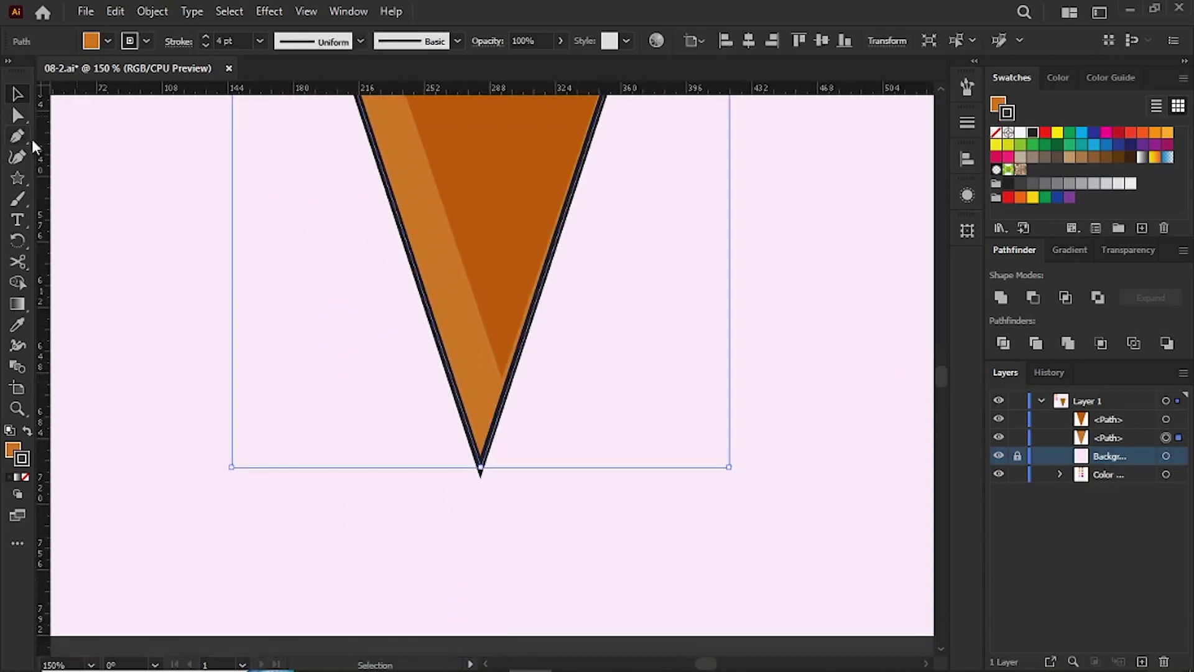
click(17, 118)
click(481, 463)
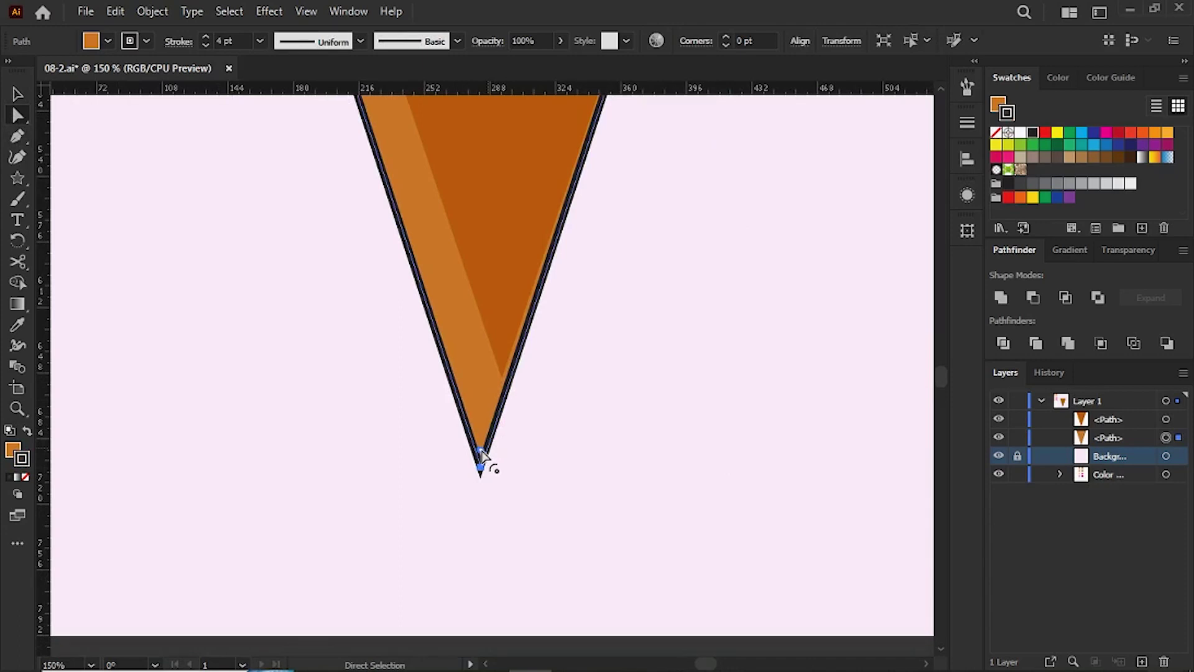
drag(480, 451, 481, 461)
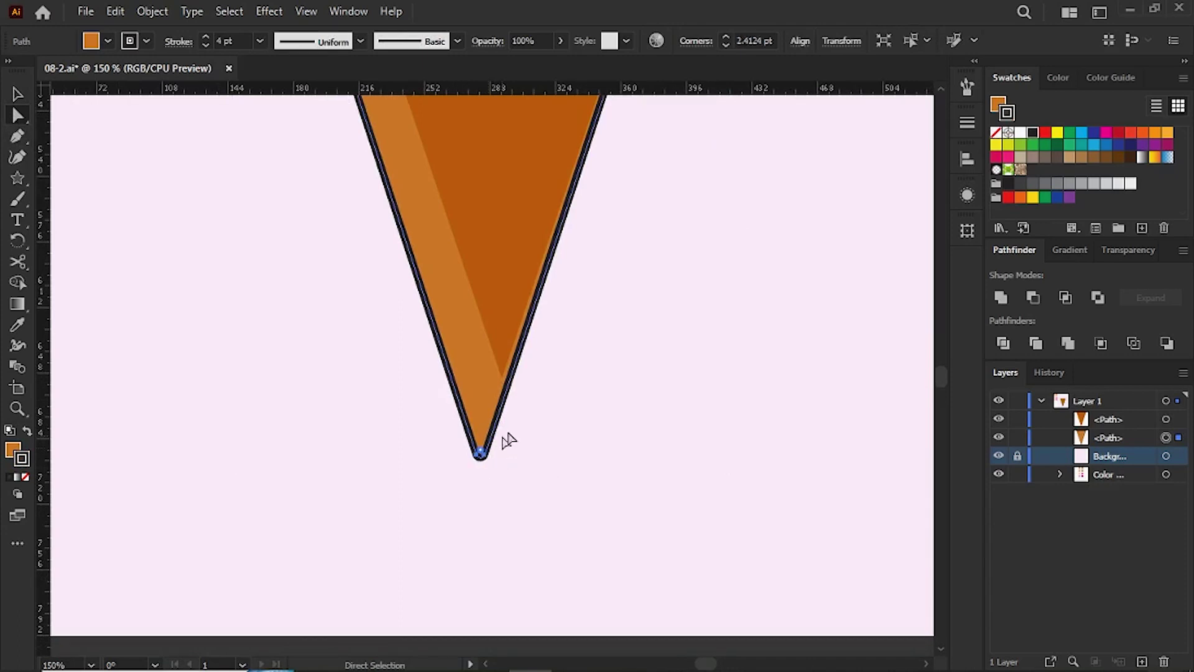
click(624, 365)
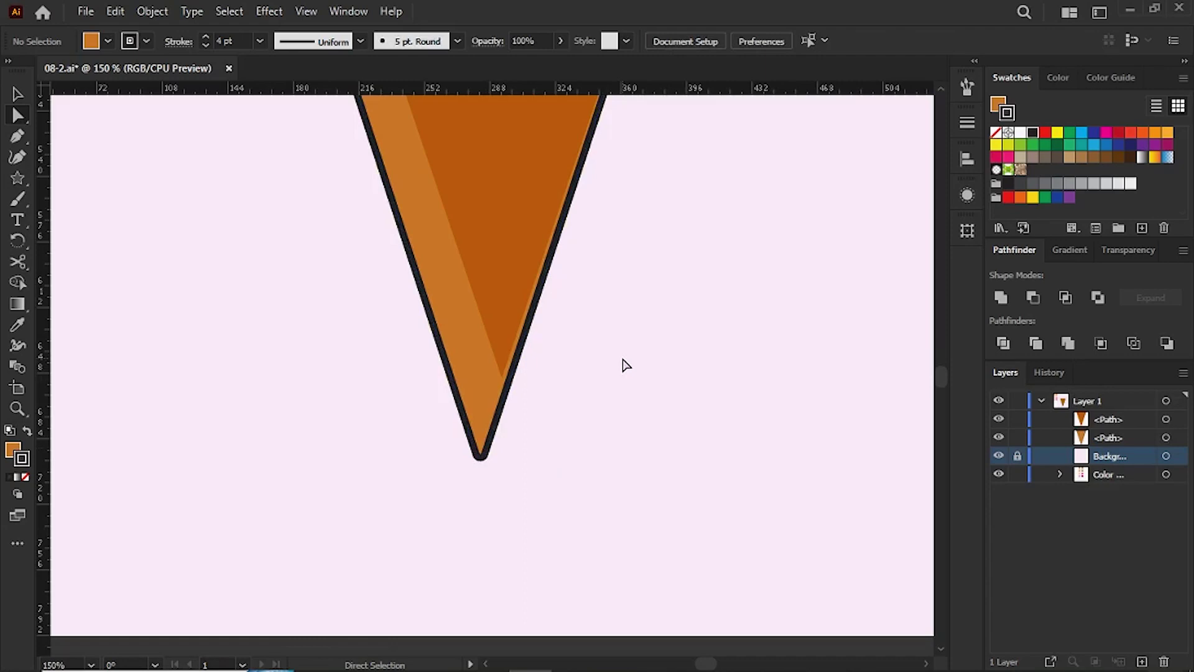
key(ctrl+1)
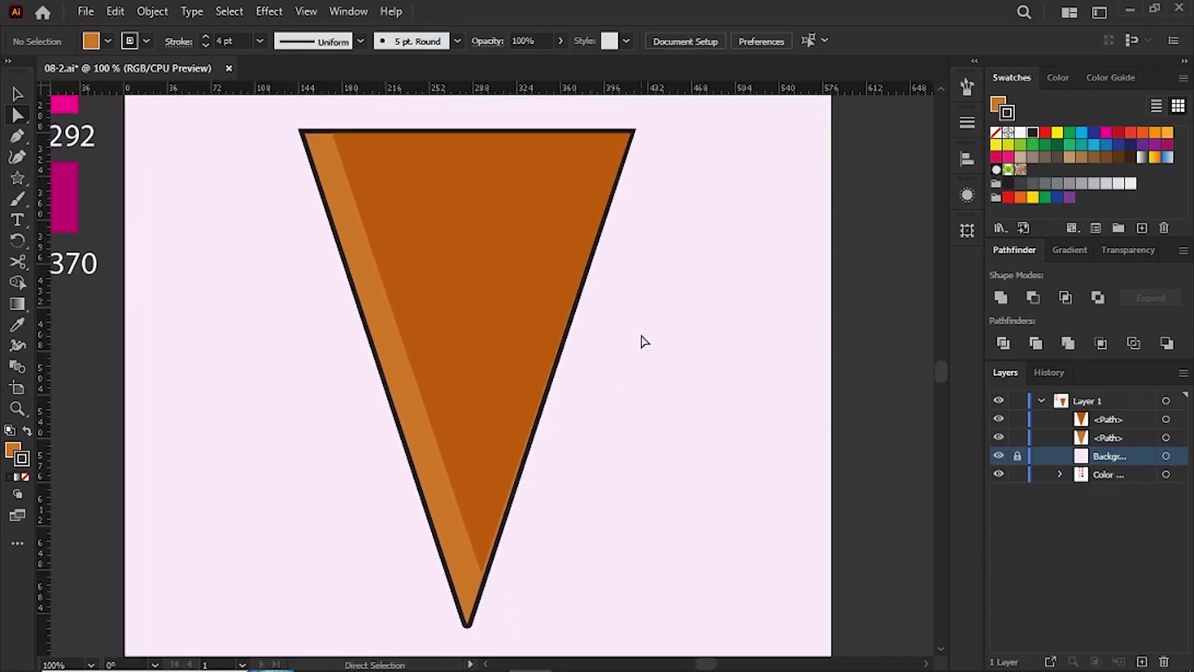
- Select both cone triangles and group them
drag(688, 435, 256, 134)
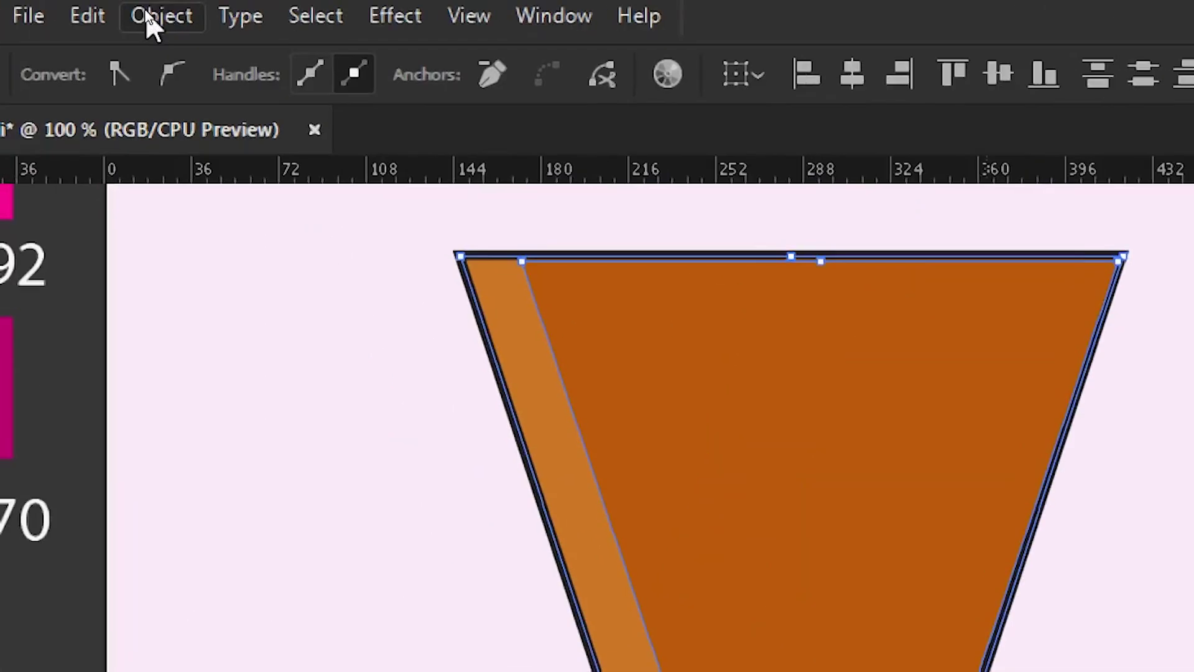
click(146, 13)
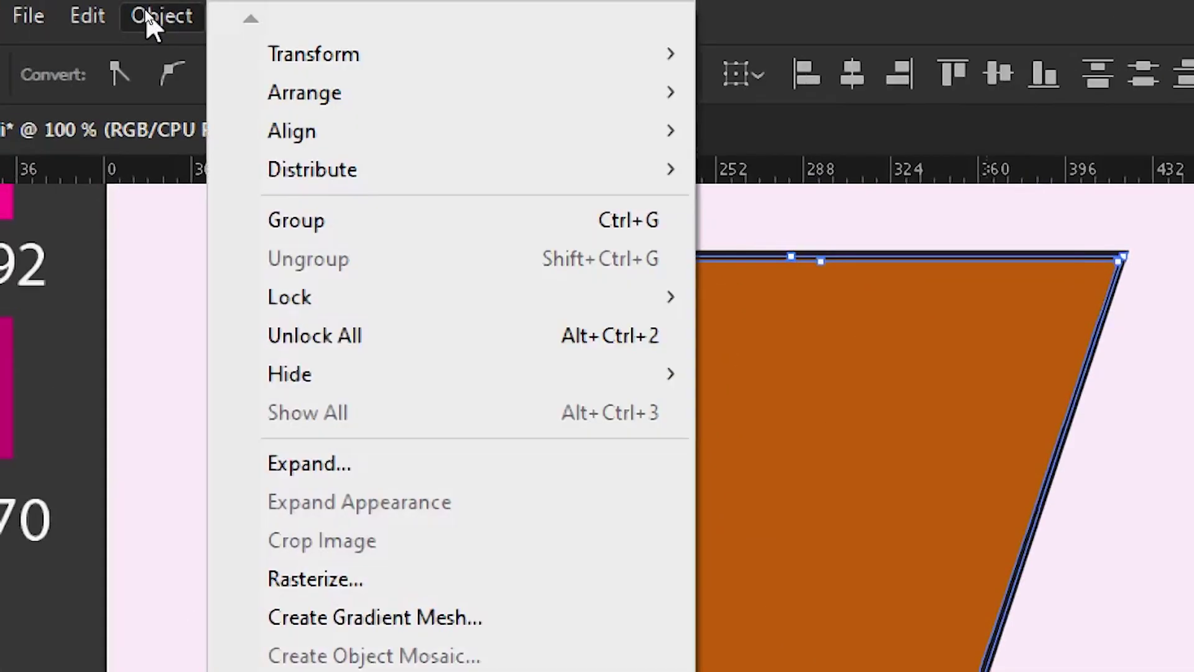
click(348, 220)
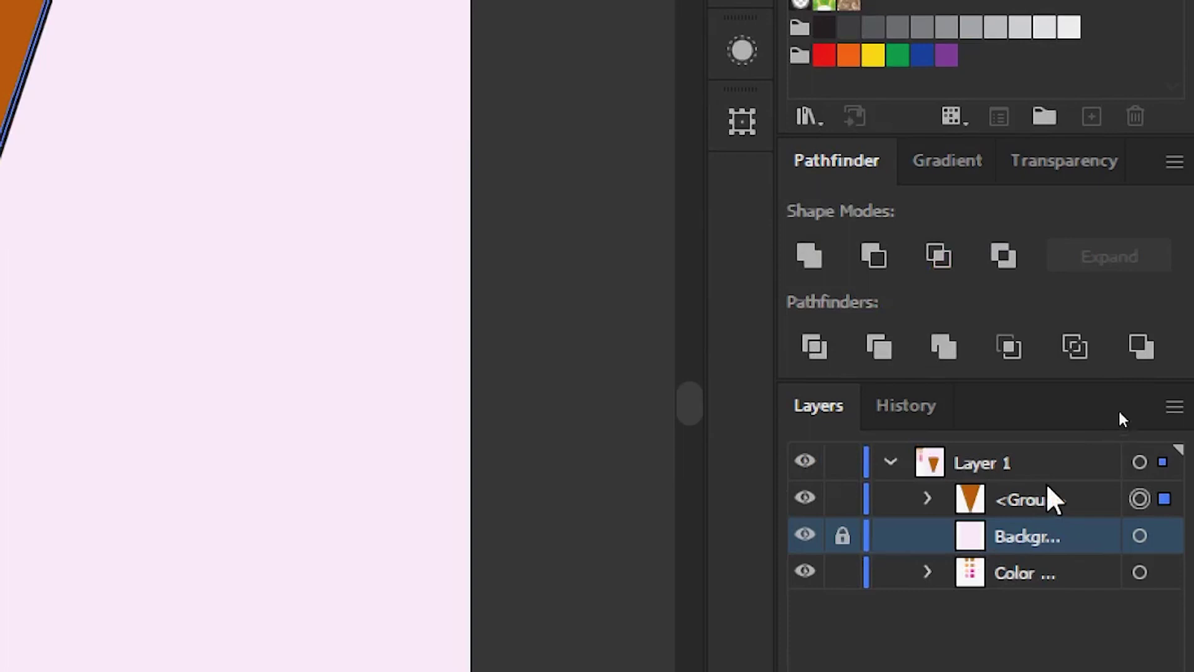
- Rename the cone group's layer entry to Corn
click(1051, 499)
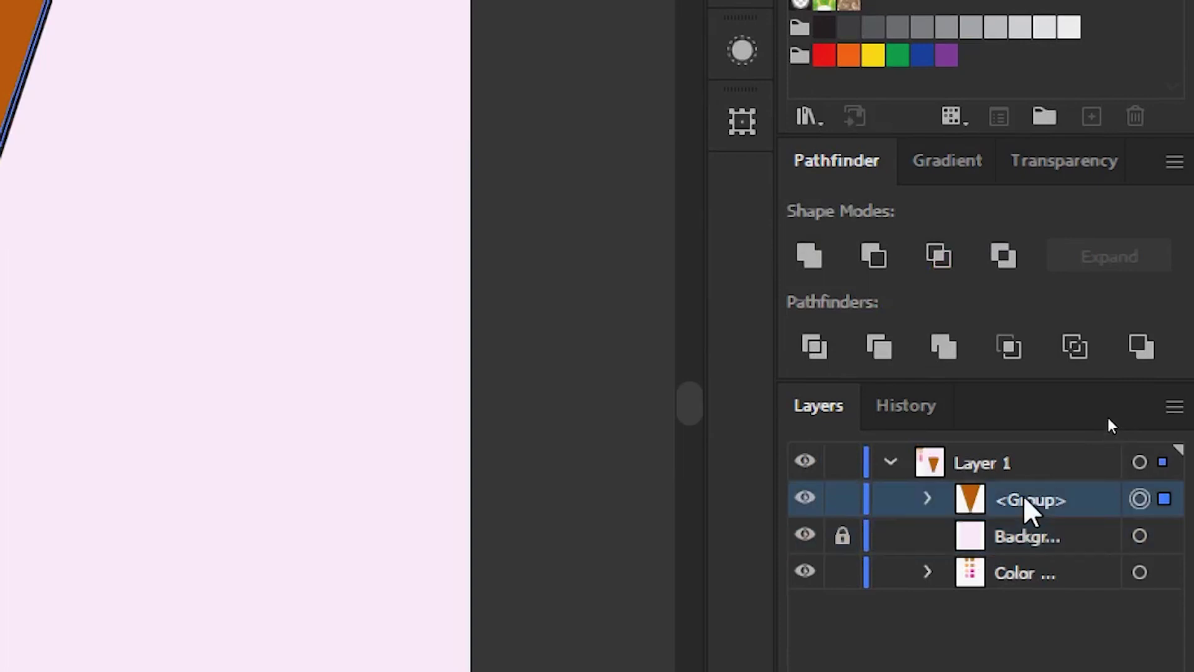
double_click(1024, 498)
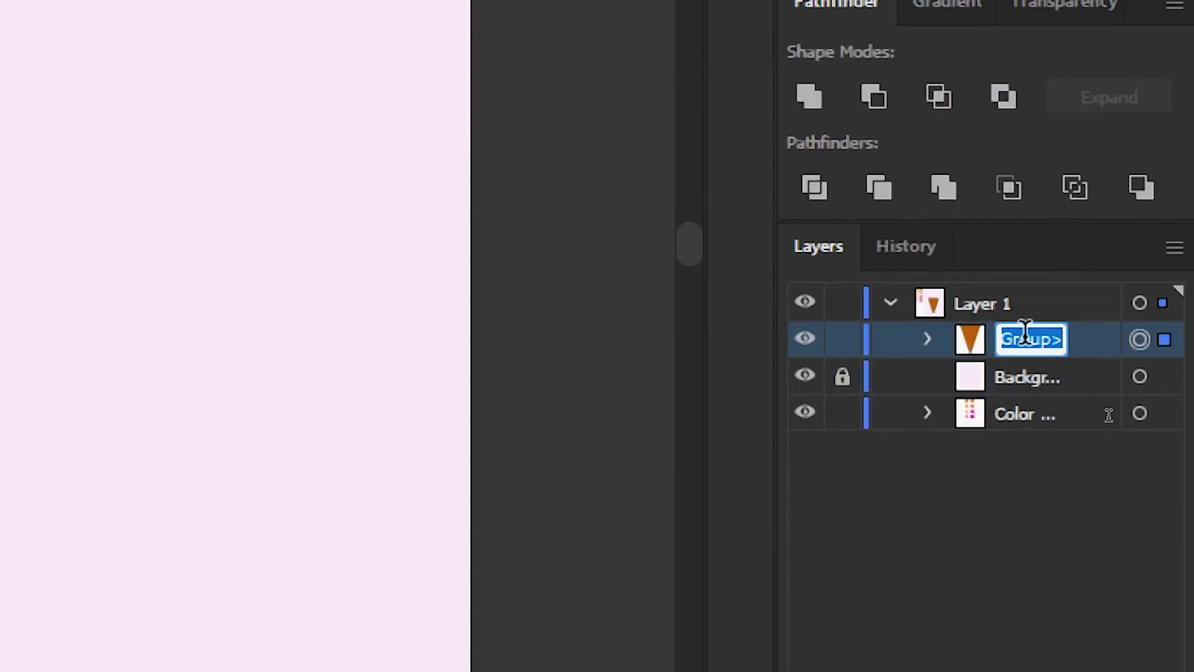
key(BackSpace)
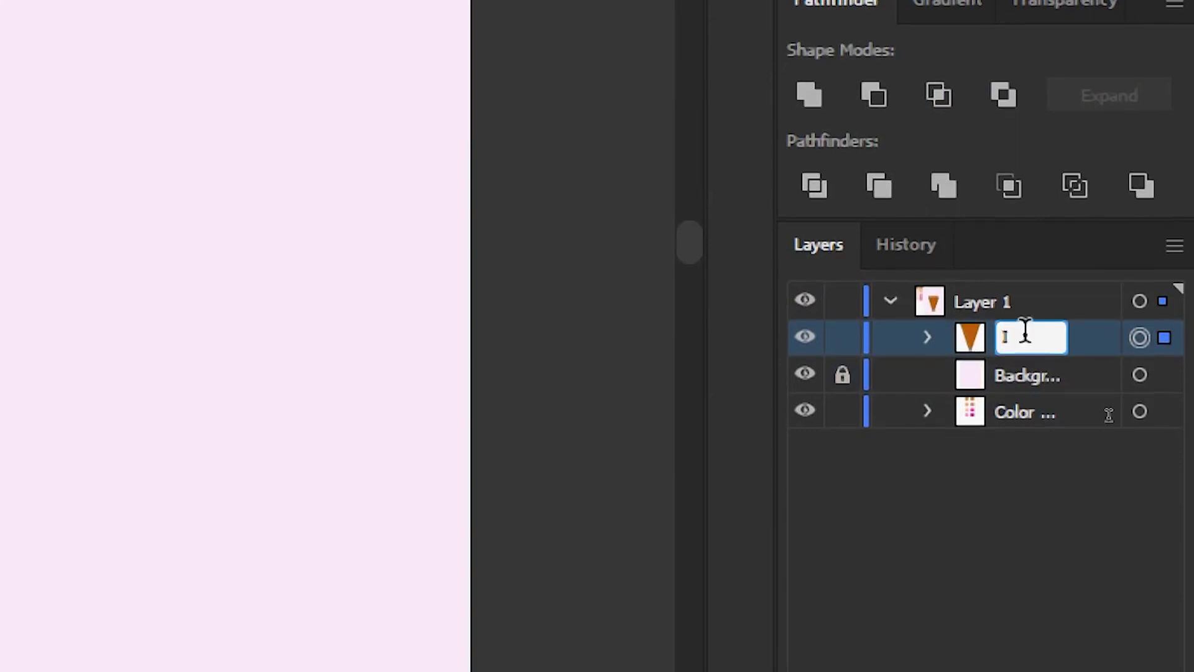
text(ce)
text(Corn)
key(Return)
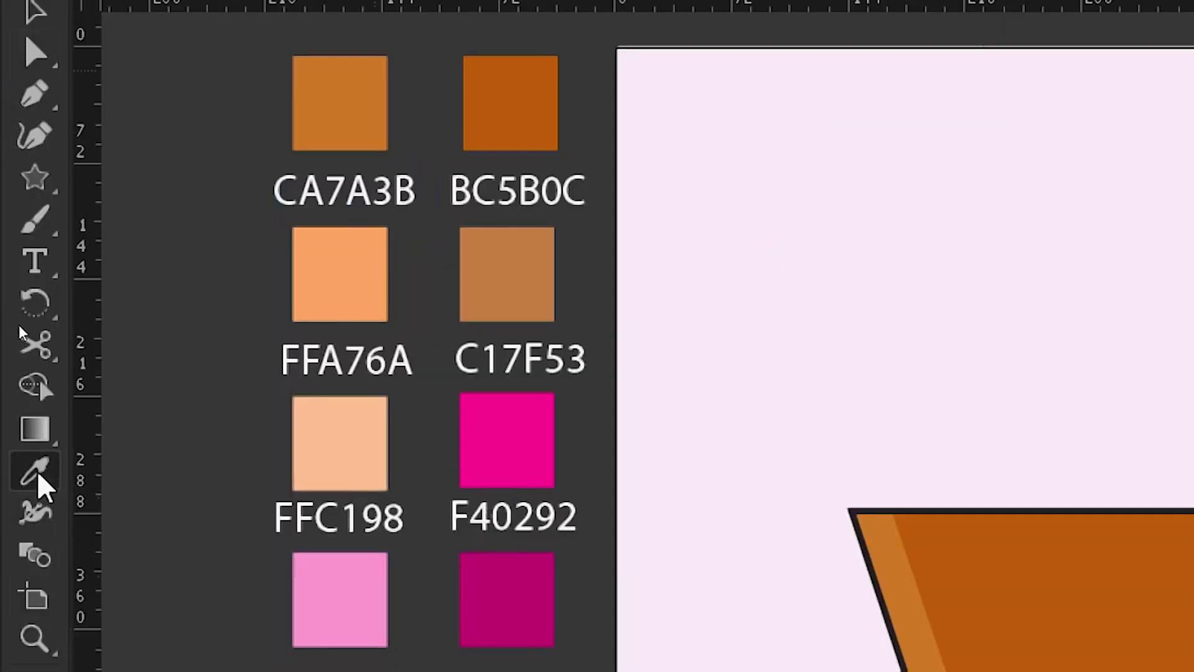
- Sample a light orange fill colour for the next rectangle
click(39, 488)
click(367, 267)
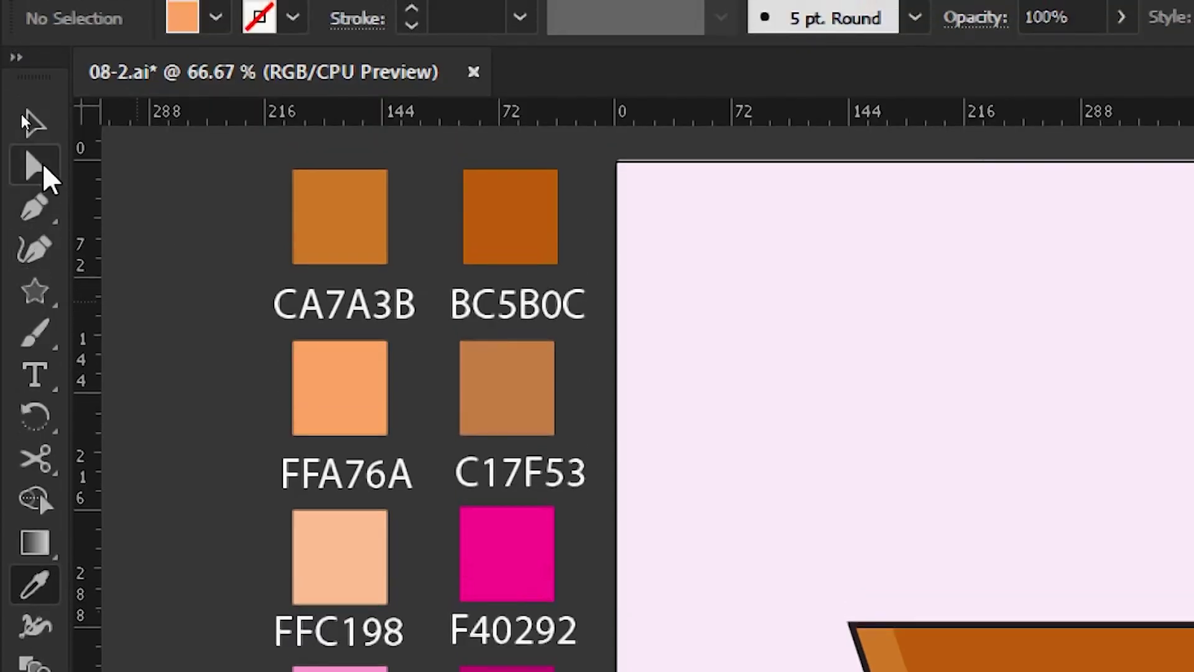
click(35, 292)
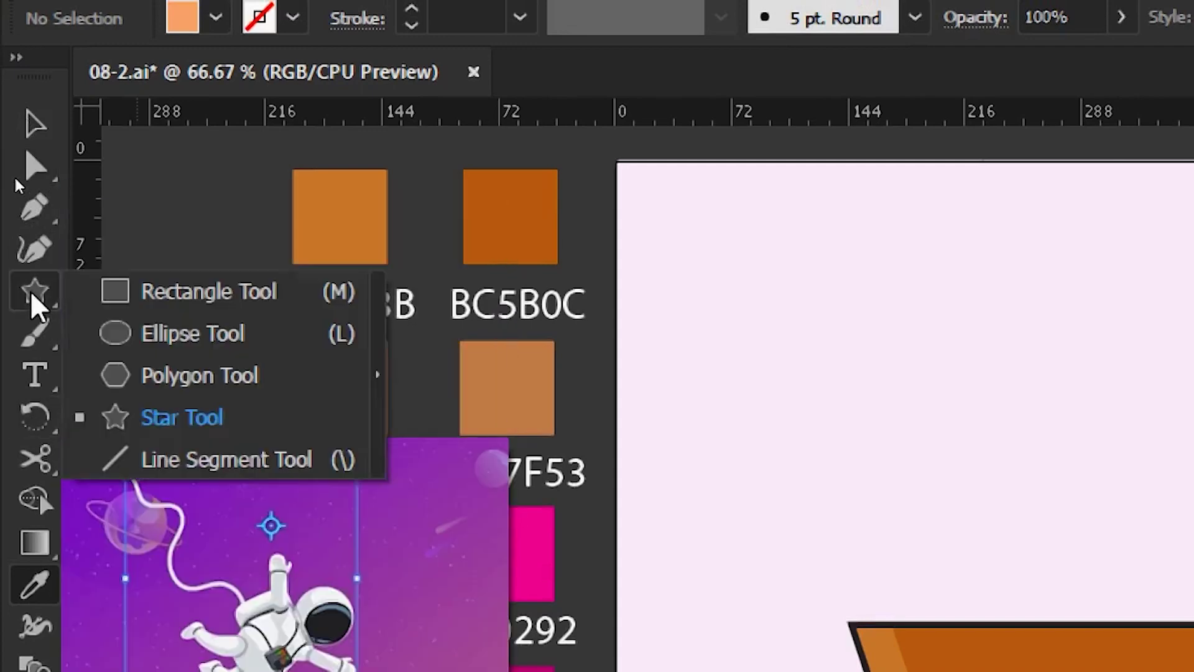
click(194, 305)
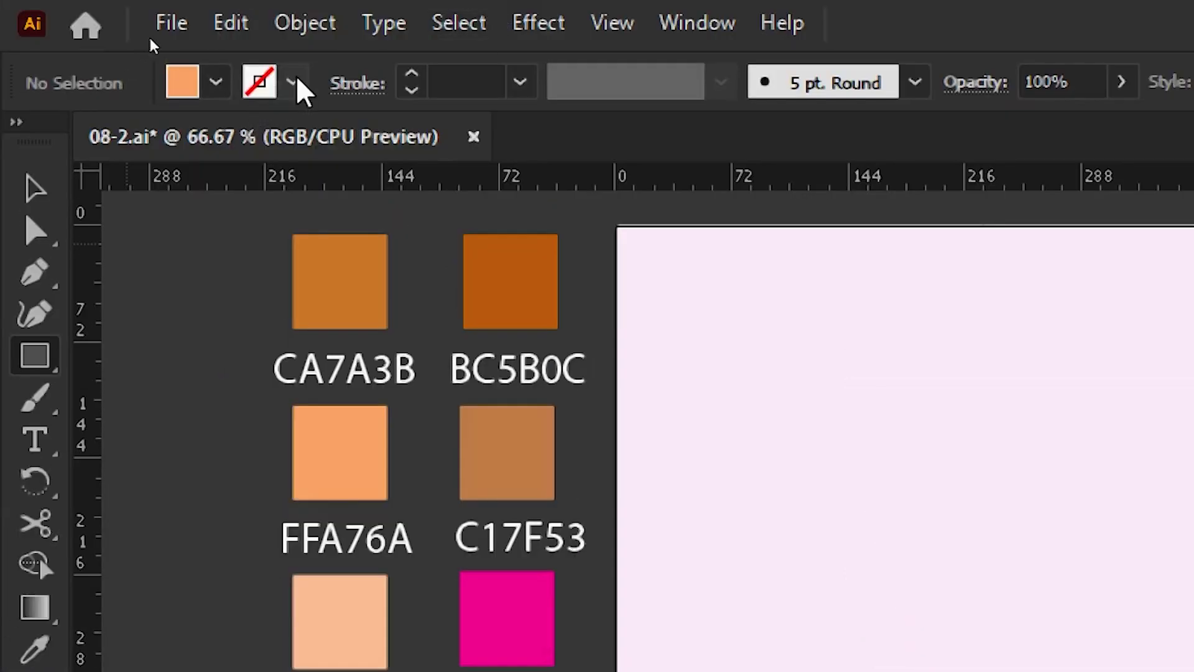
- Set the next shape's stroke to black at 4 pt weight
click(292, 82)
click(95, 153)
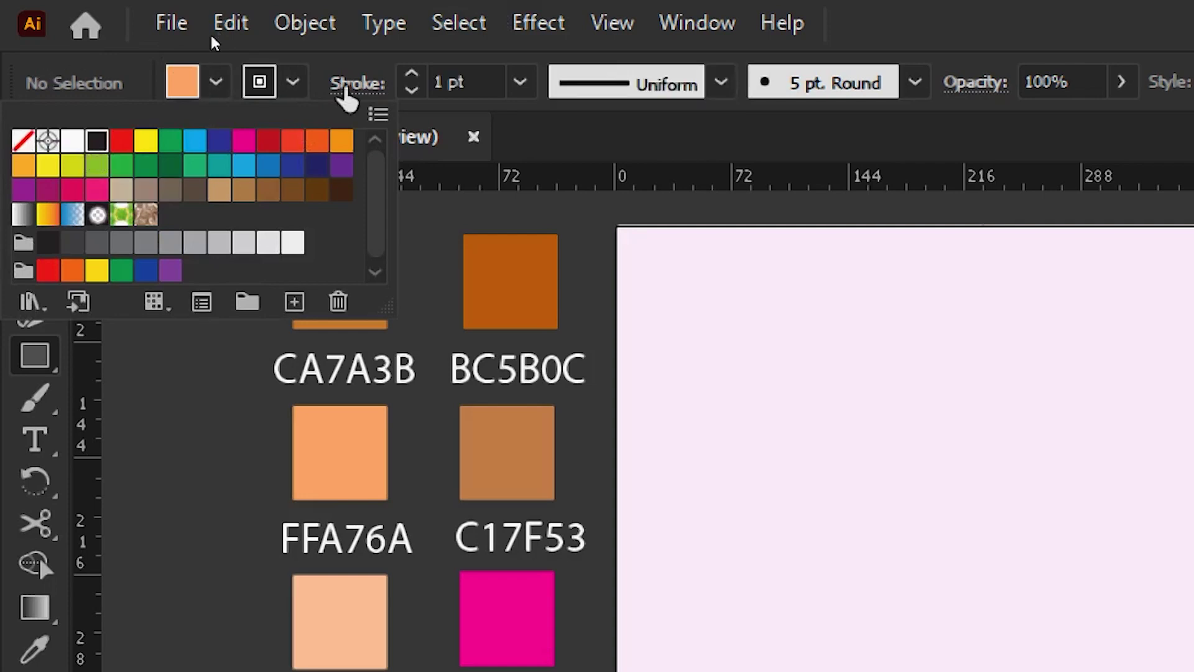
click(518, 95)
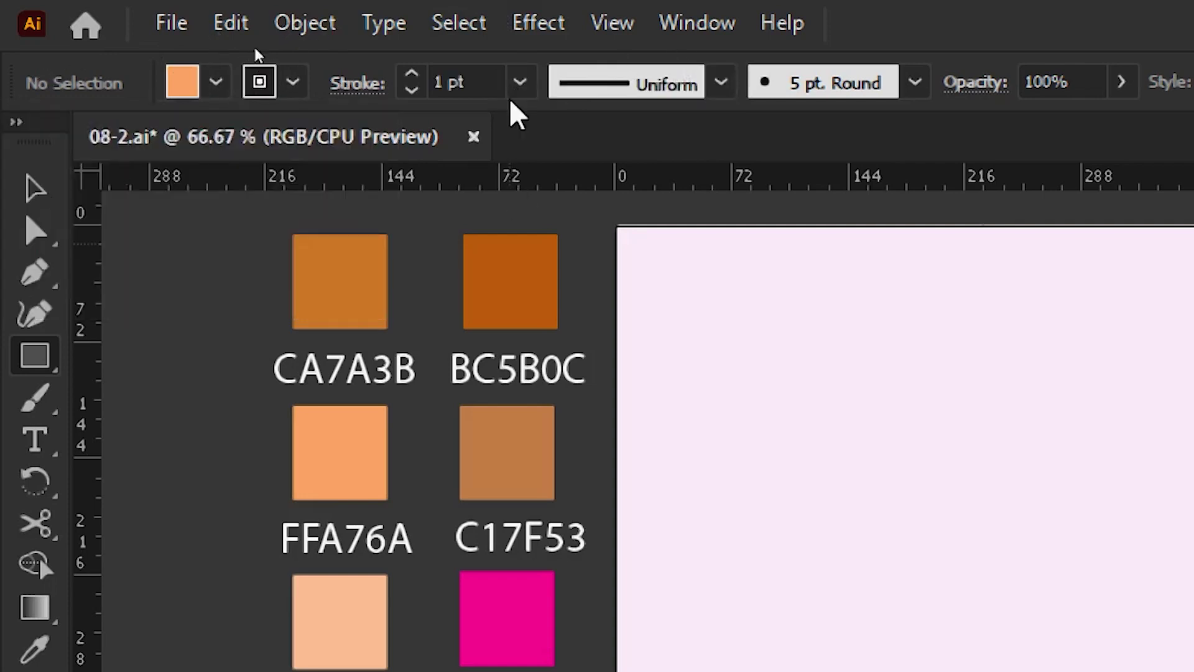
click(520, 82)
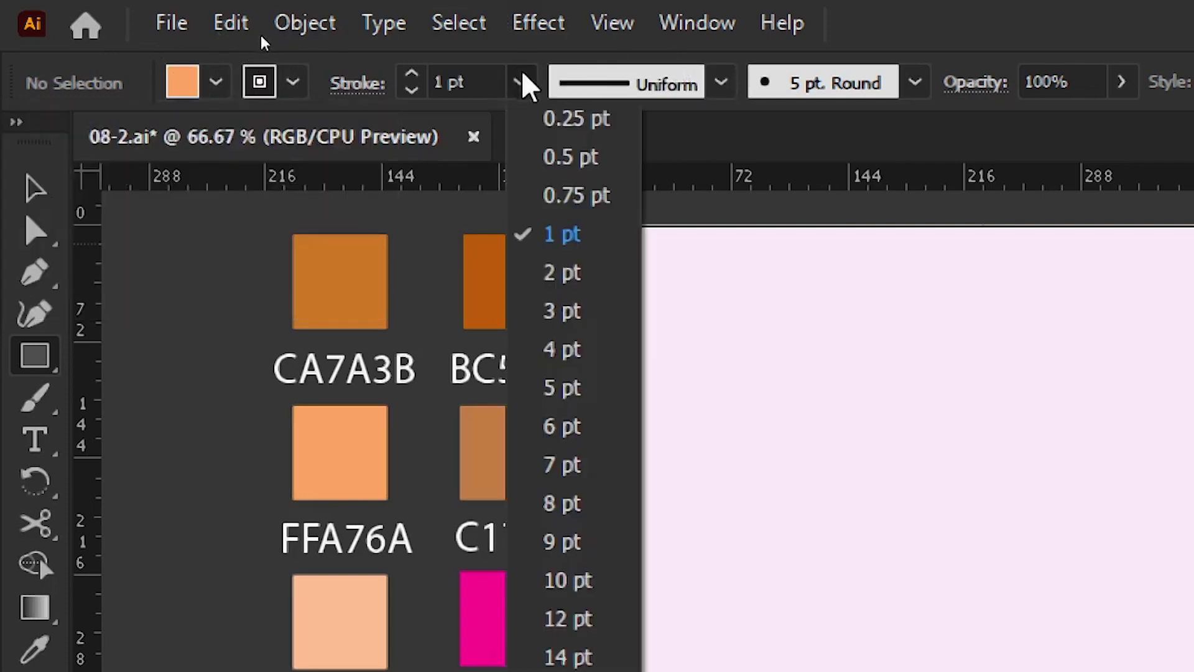
click(567, 349)
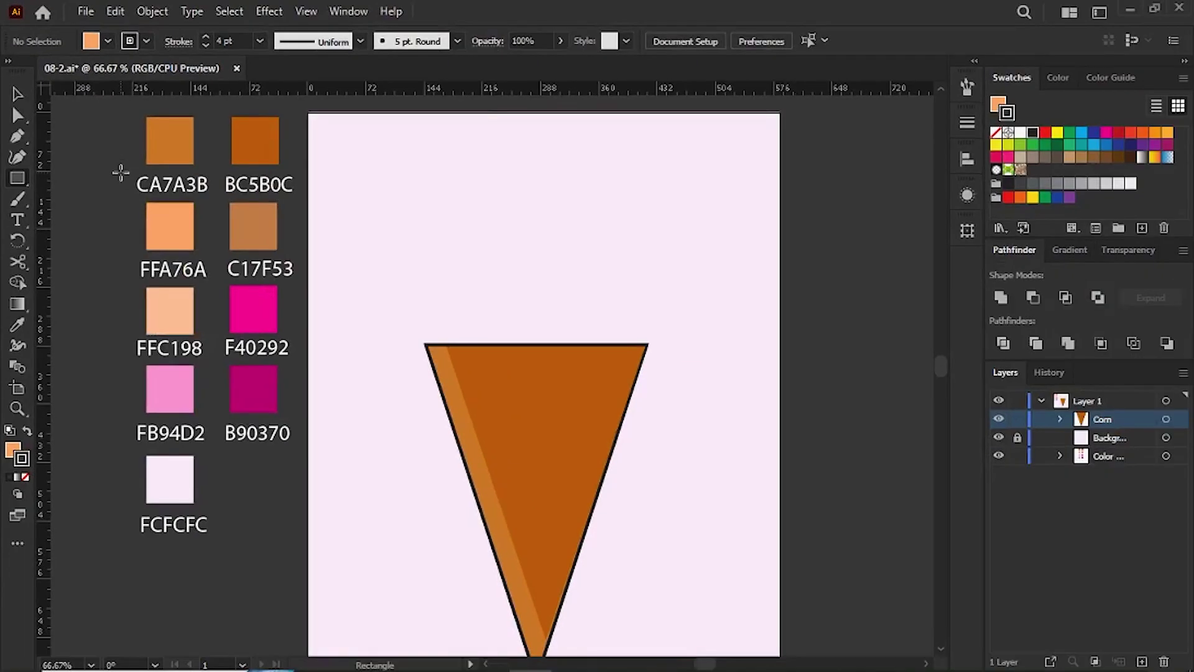
- Draw a light orange rectangle with a black 4 pt stroke along the cone's top edge
key(ctrl+1)
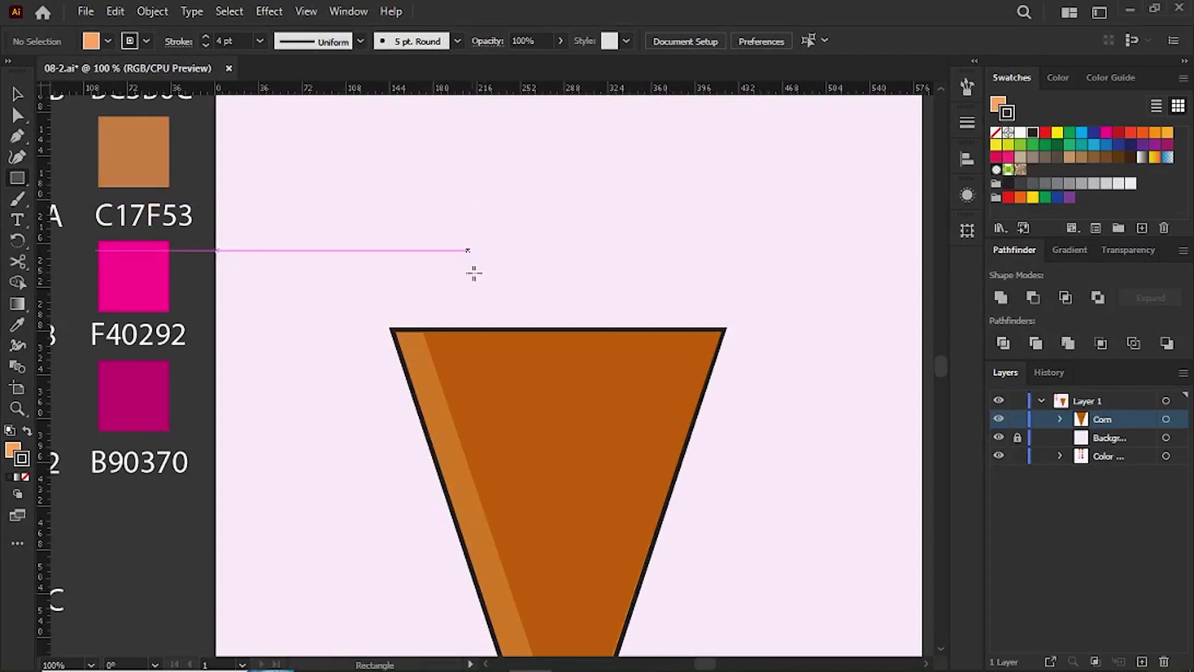
drag(472, 272, 389, 271)
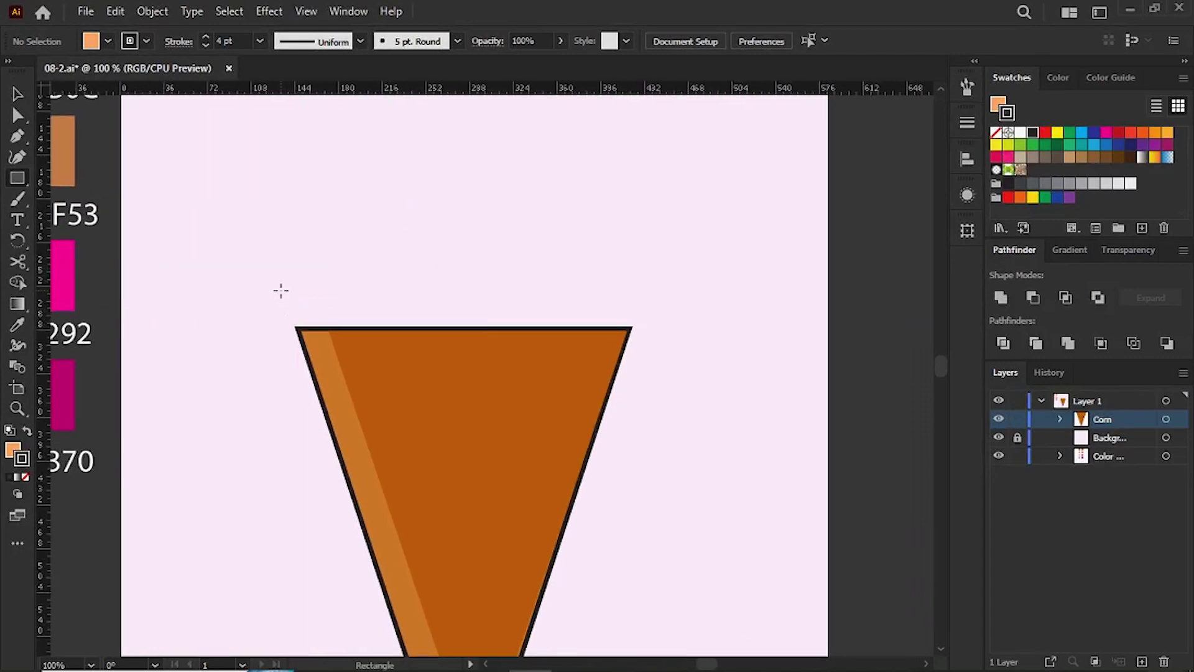
drag(280, 288, 648, 328)
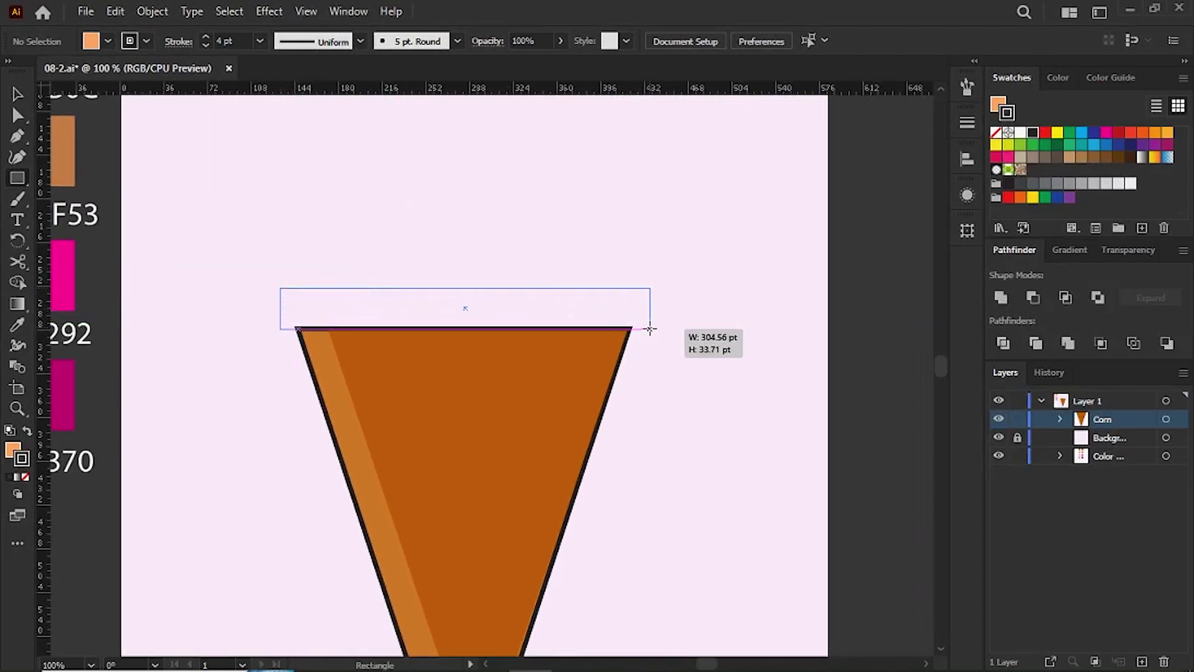
drag(648, 328, 648, 328)
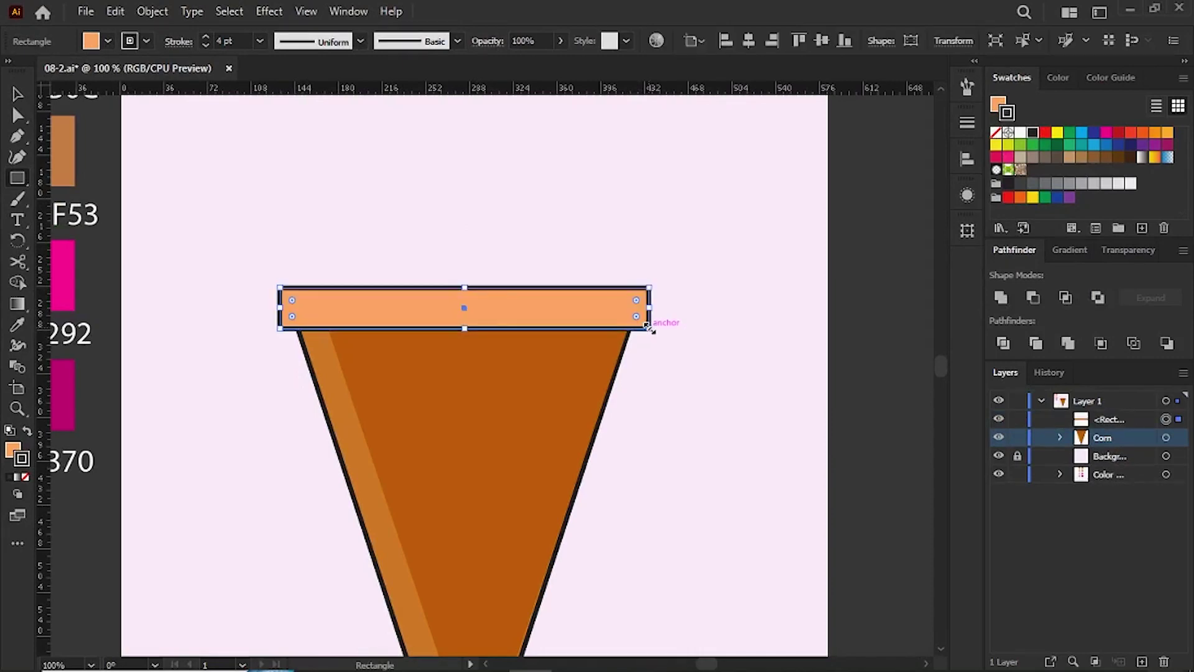
key(ctrl+plus)
drag(502, 318, 496, 273)
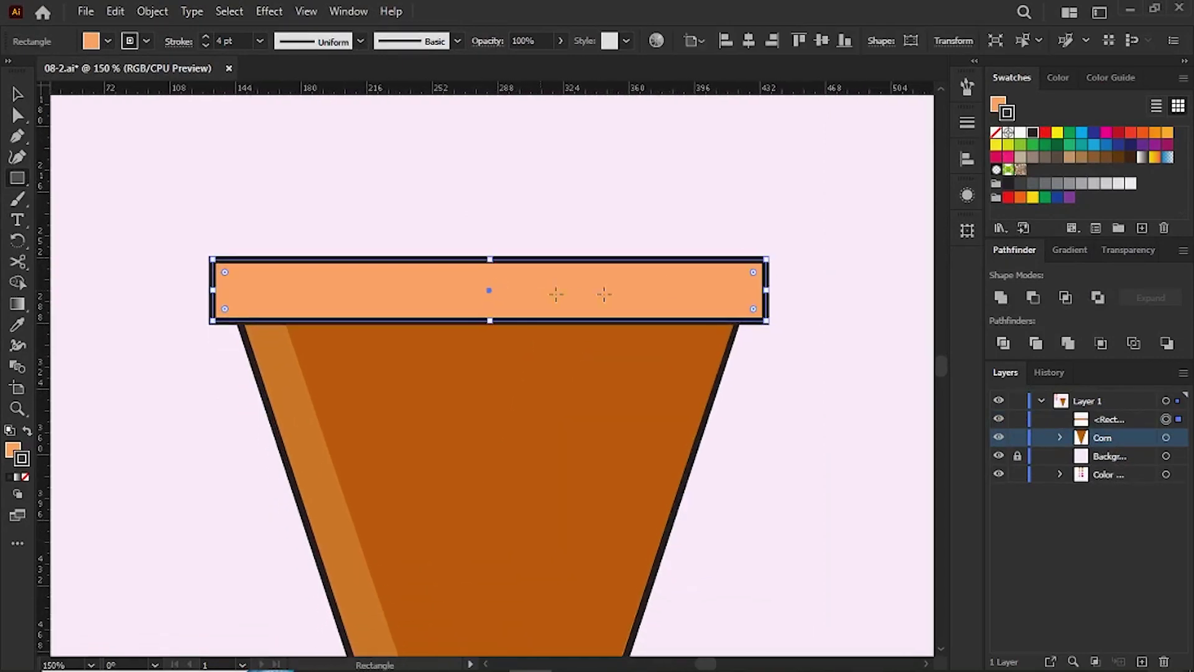
- Widen the rim past both cone edges, centre it, and fully round its corners into a pill
click(30, 94)
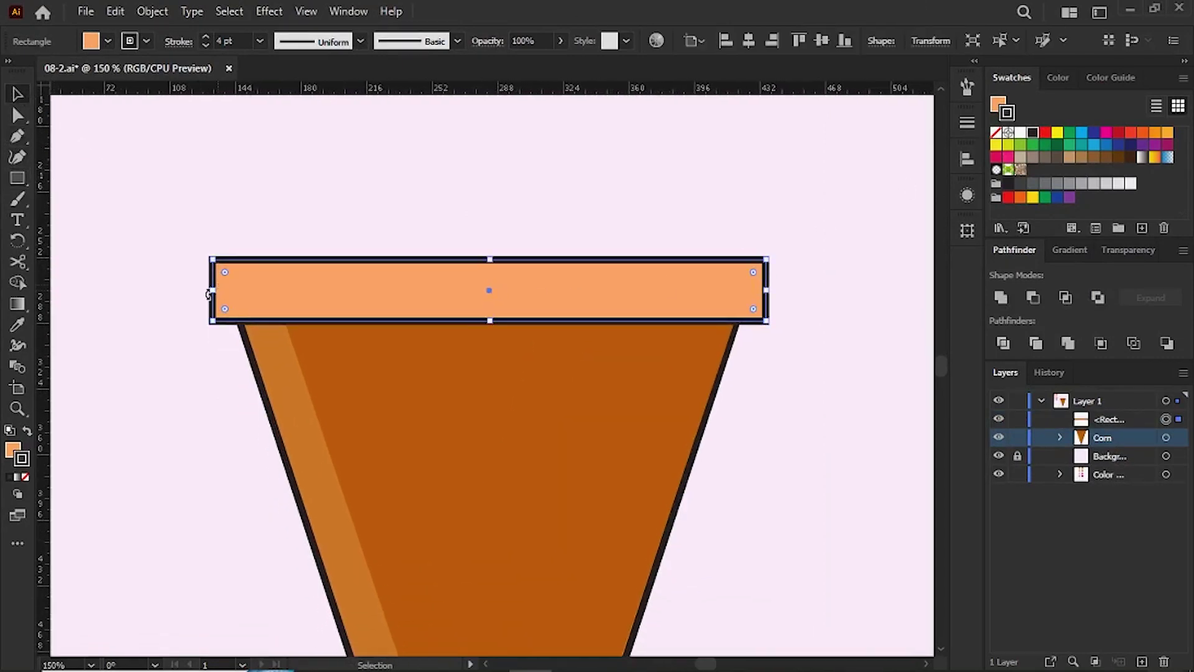
drag(208, 294, 179, 290)
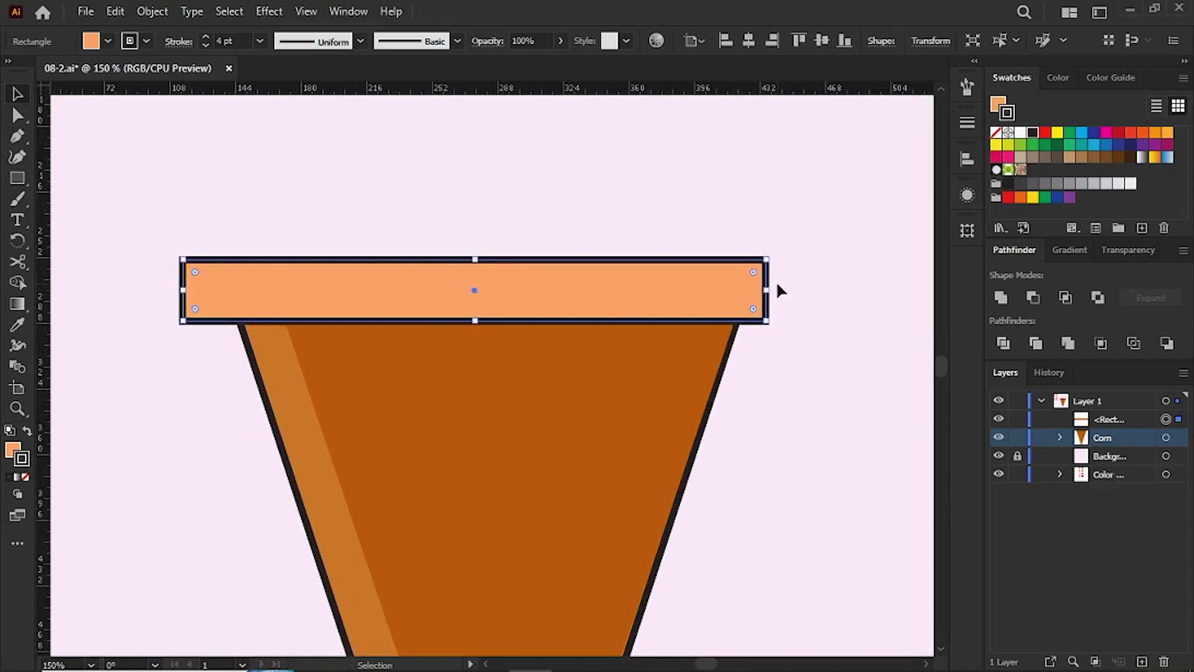
drag(769, 290, 782, 291)
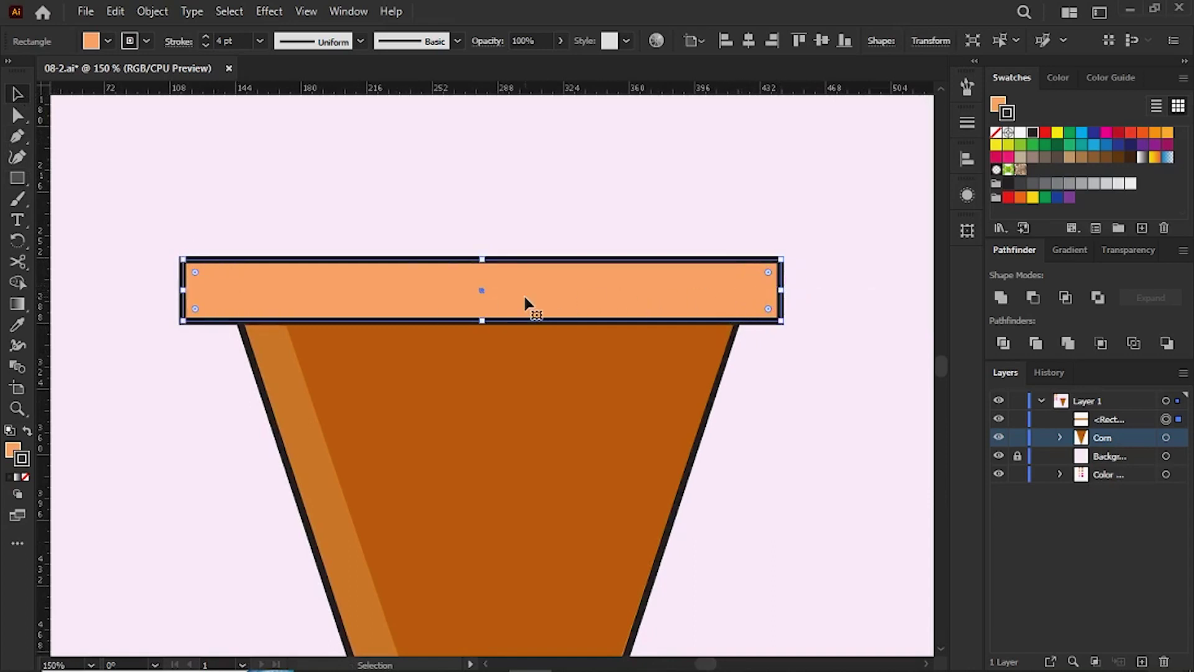
drag(528, 305, 535, 303)
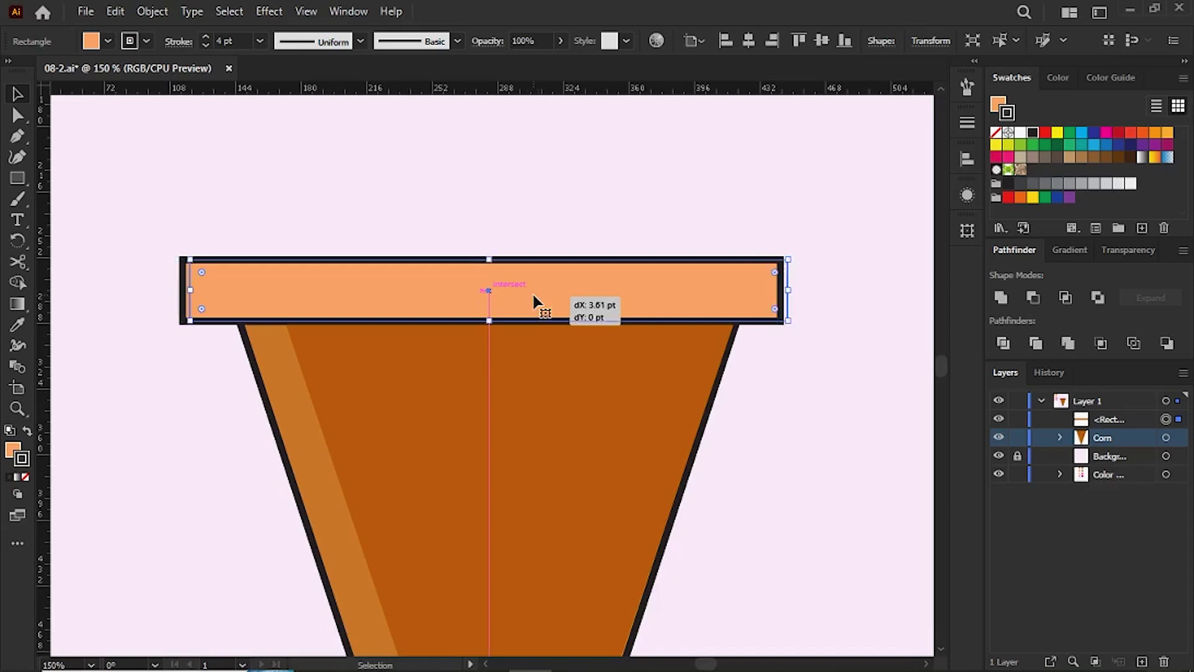
click(502, 190)
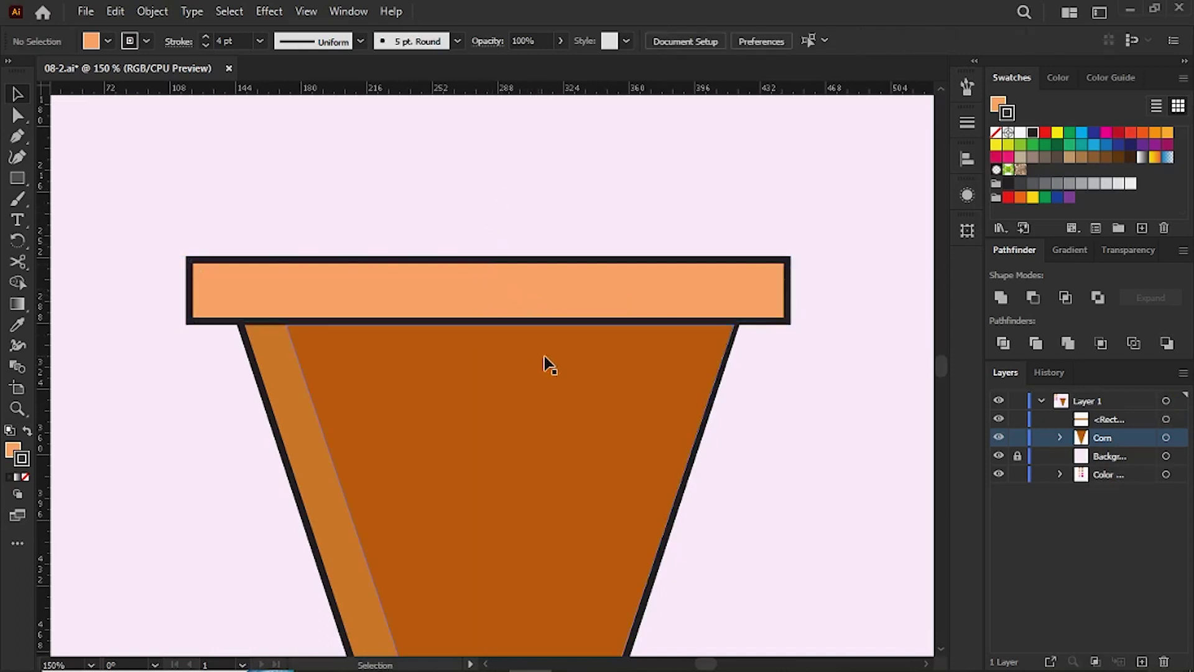
click(557, 293)
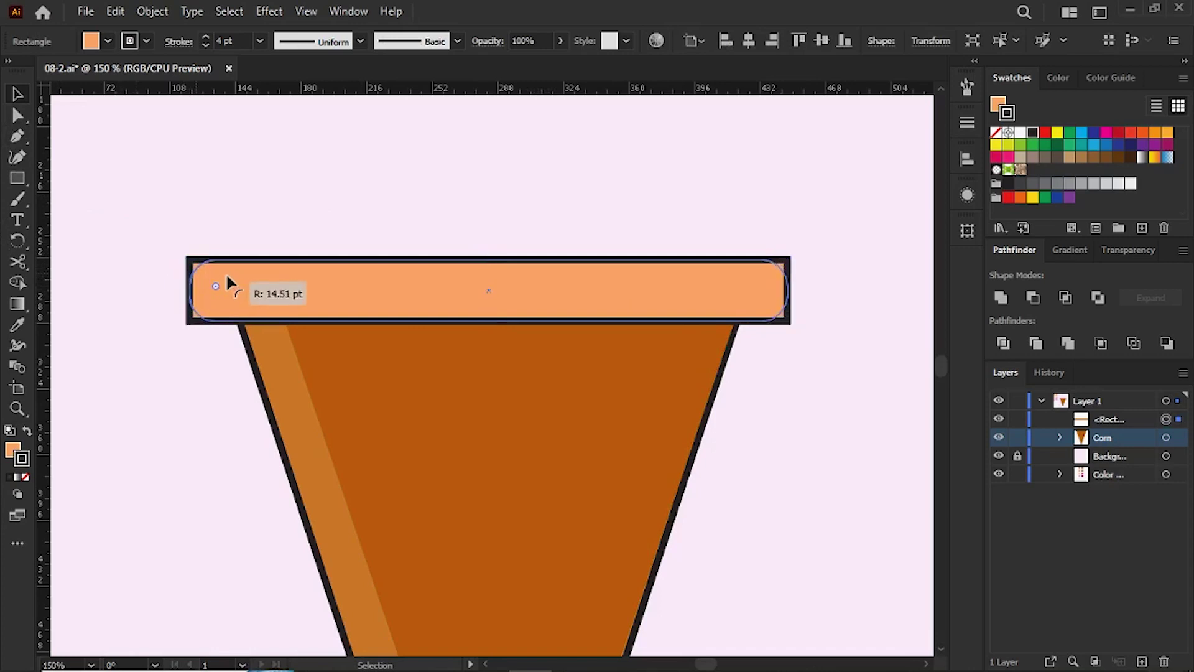
drag(201, 273, 254, 277)
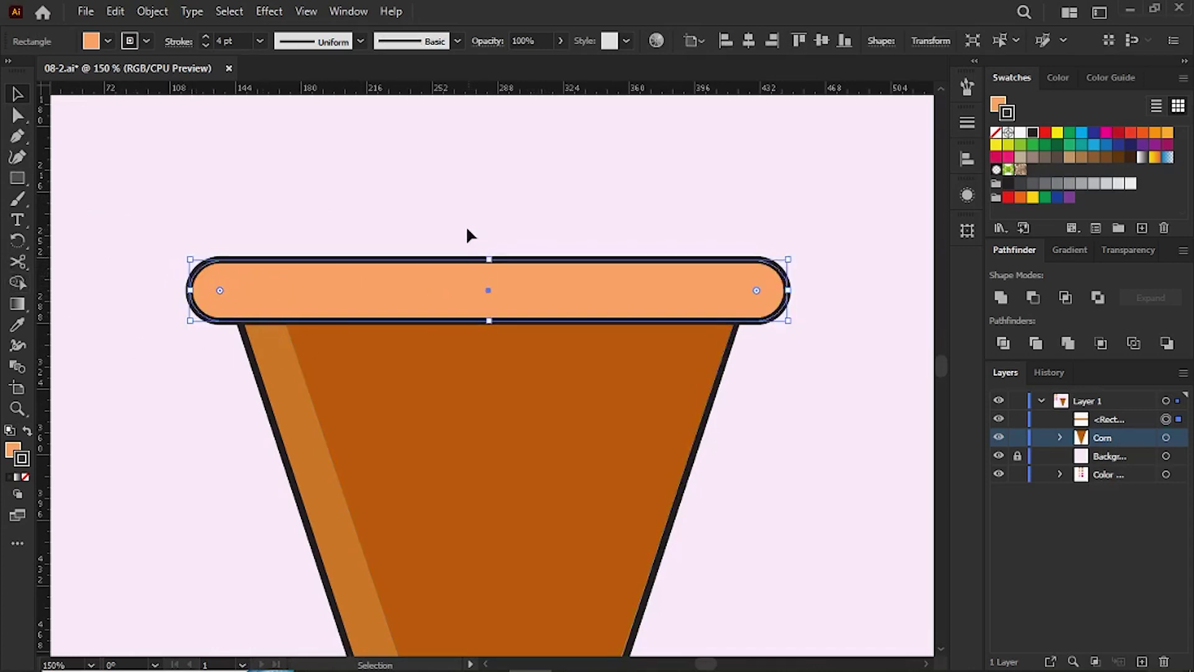
click(466, 208)
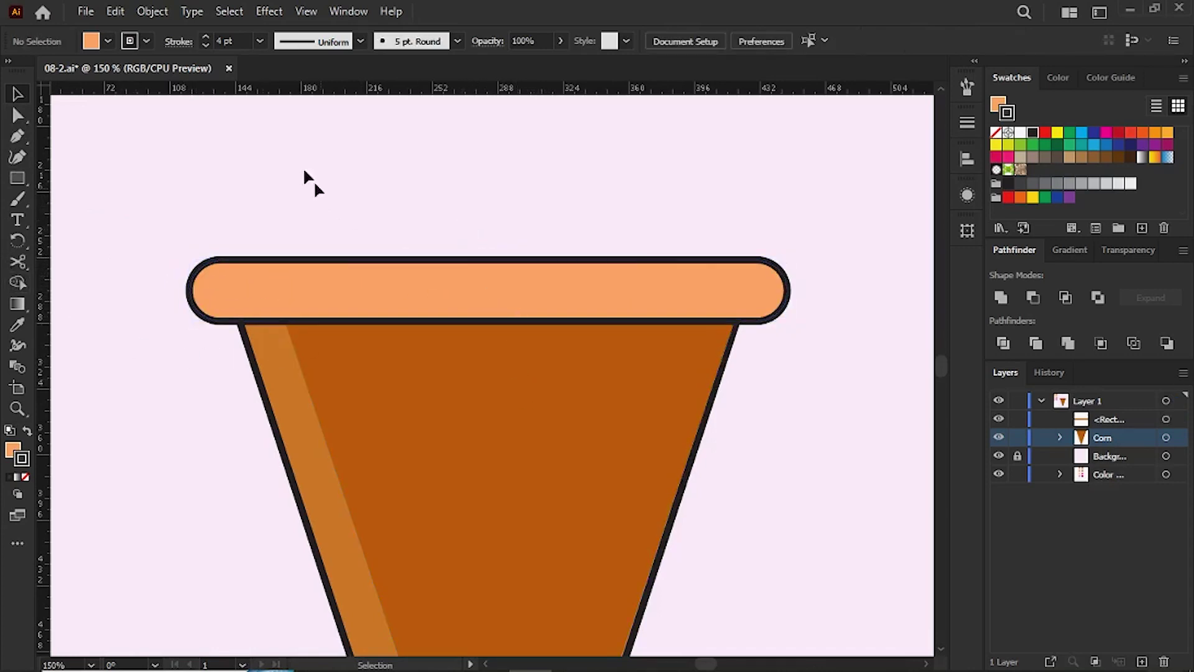
- Draw a small upright rectangle overlapping the rim's lower edge and round it into a pill
click(20, 177)
drag(338, 306, 372, 364)
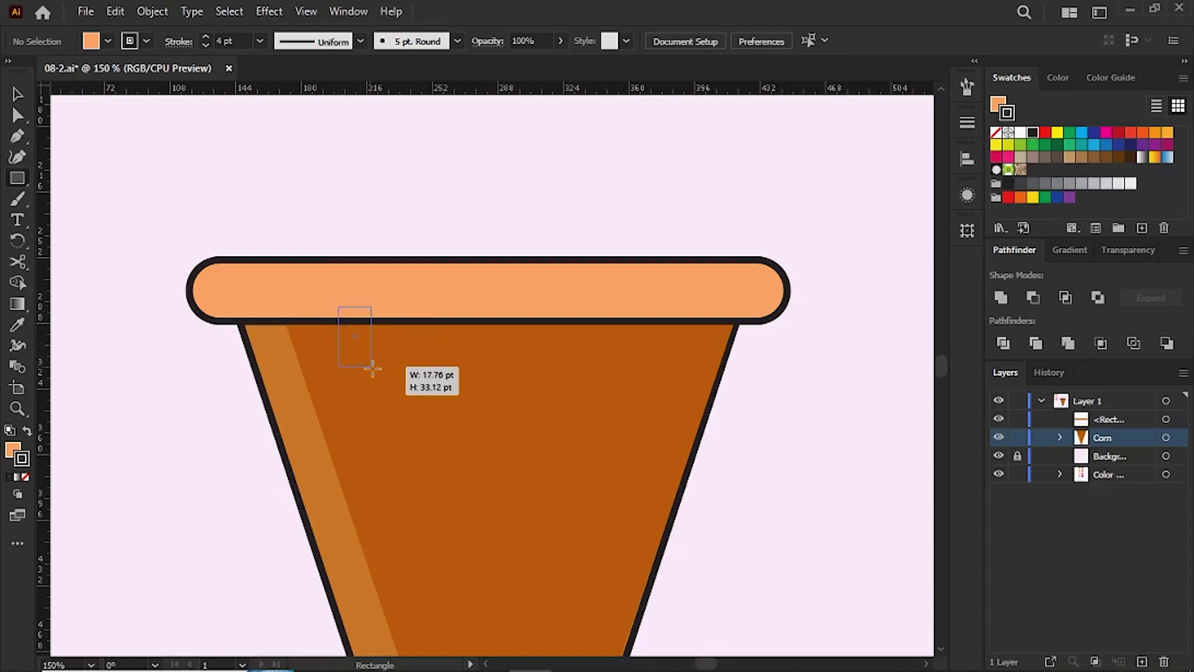
drag(372, 364, 374, 370)
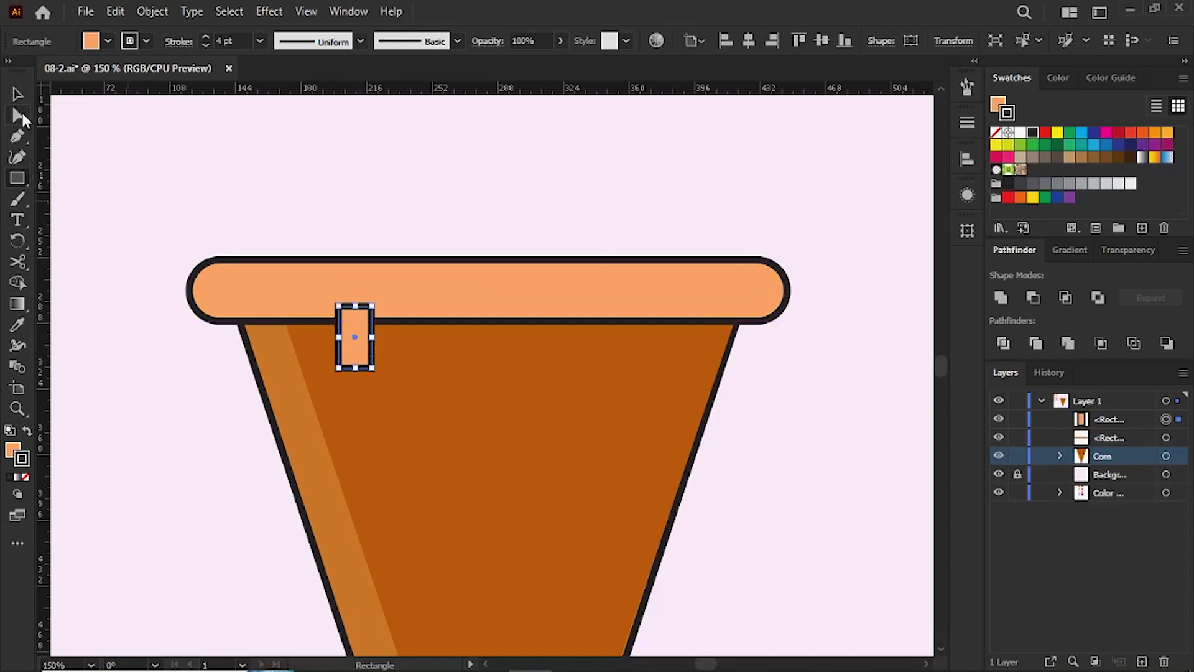
key(ctrl+plus)
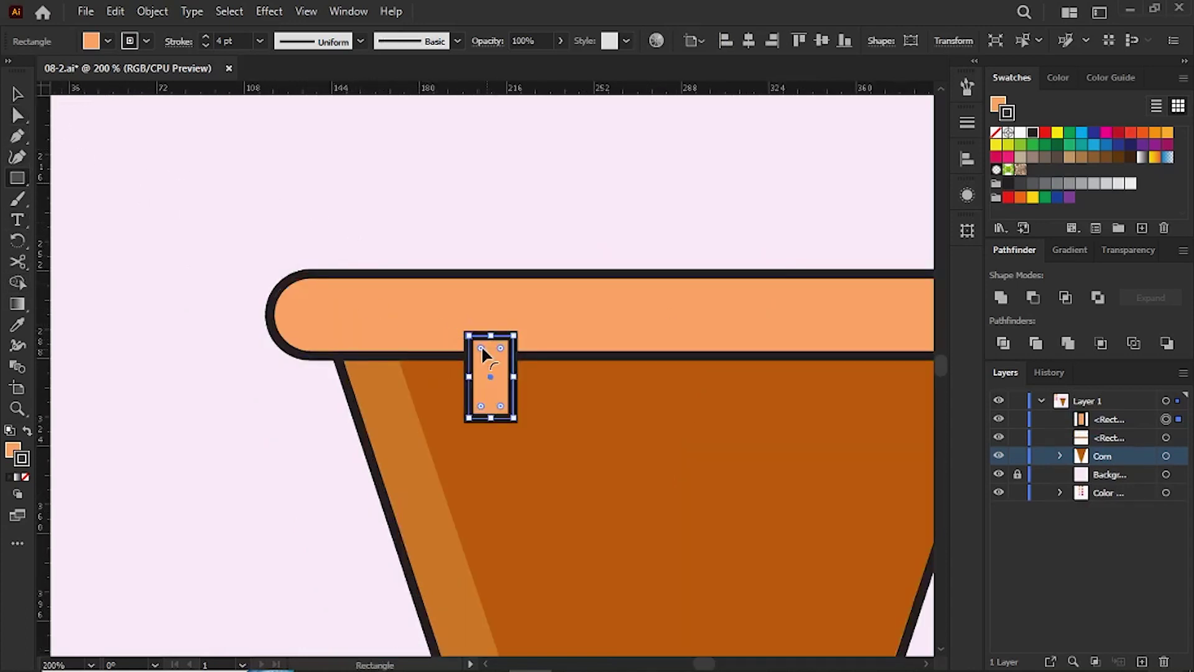
drag(481, 345, 485, 370)
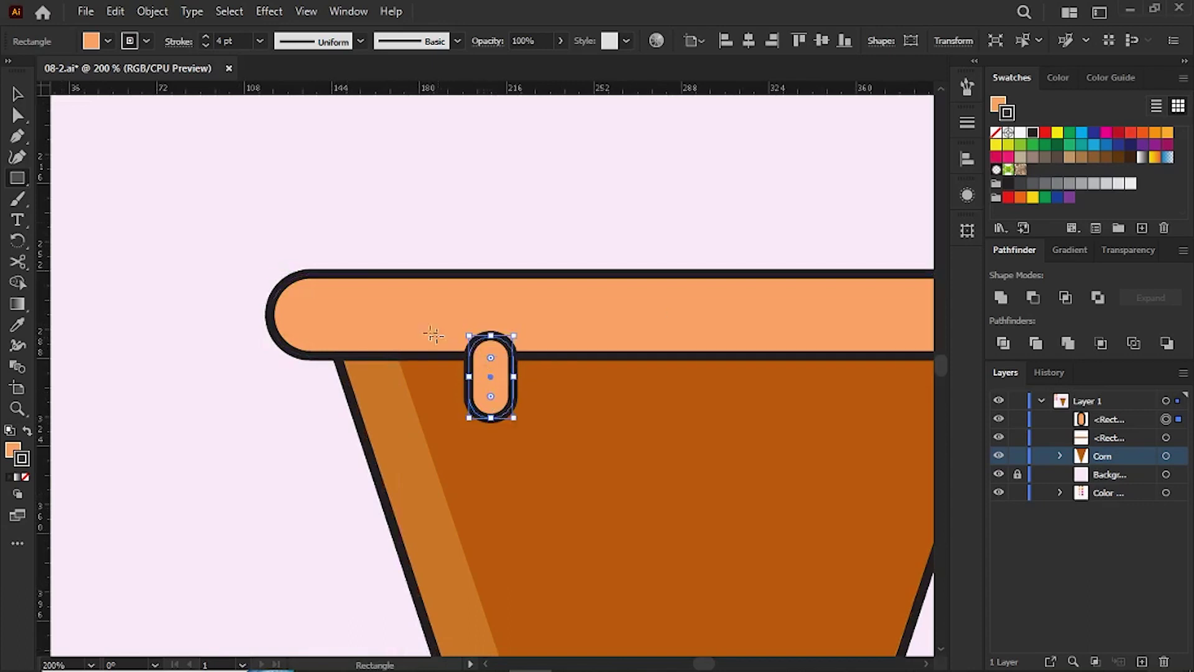
click(18, 94)
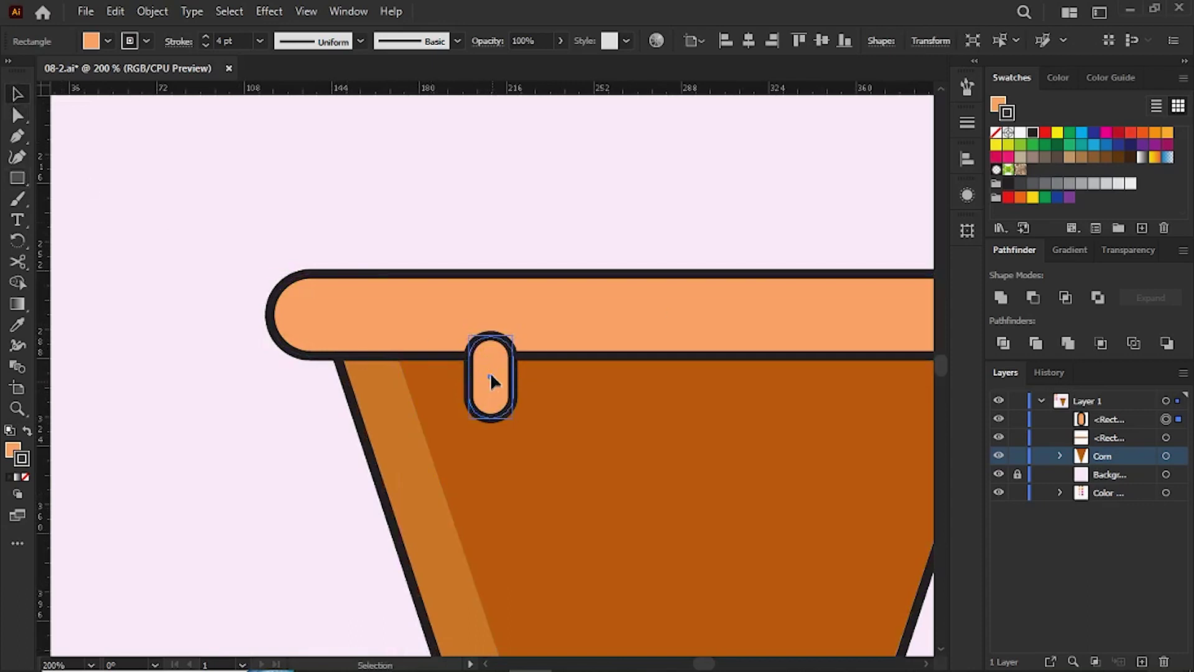
drag(490, 376, 492, 370)
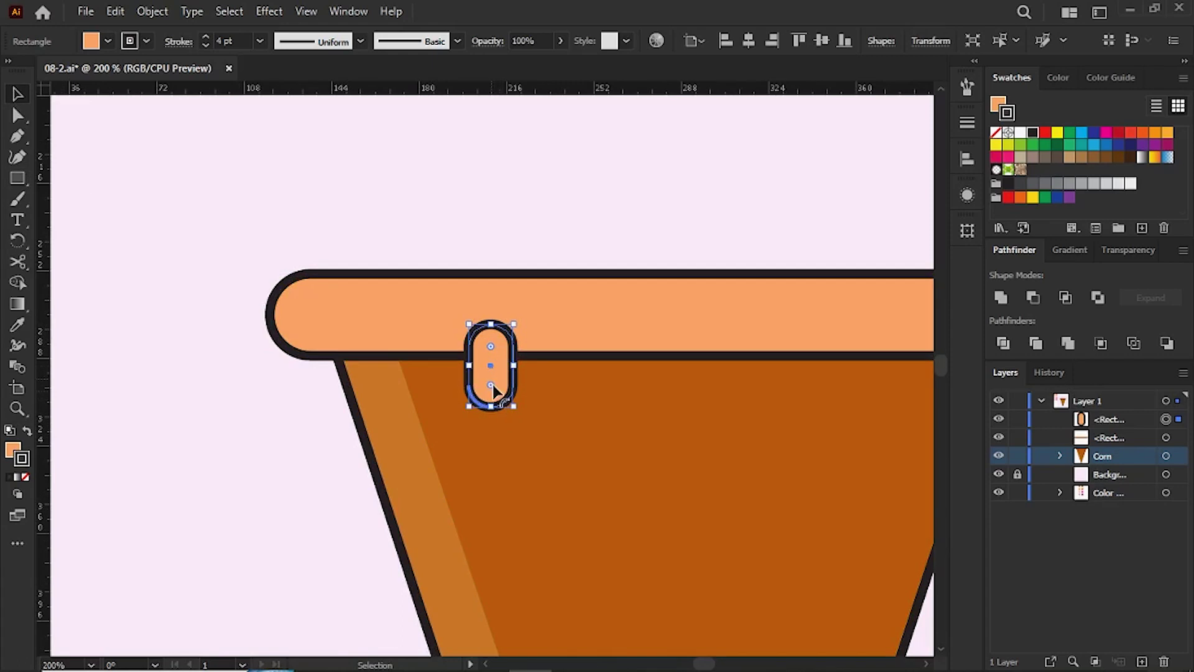
- Duplicate the pill below the first one and again further right on the cone
drag(493, 390, 502, 371)
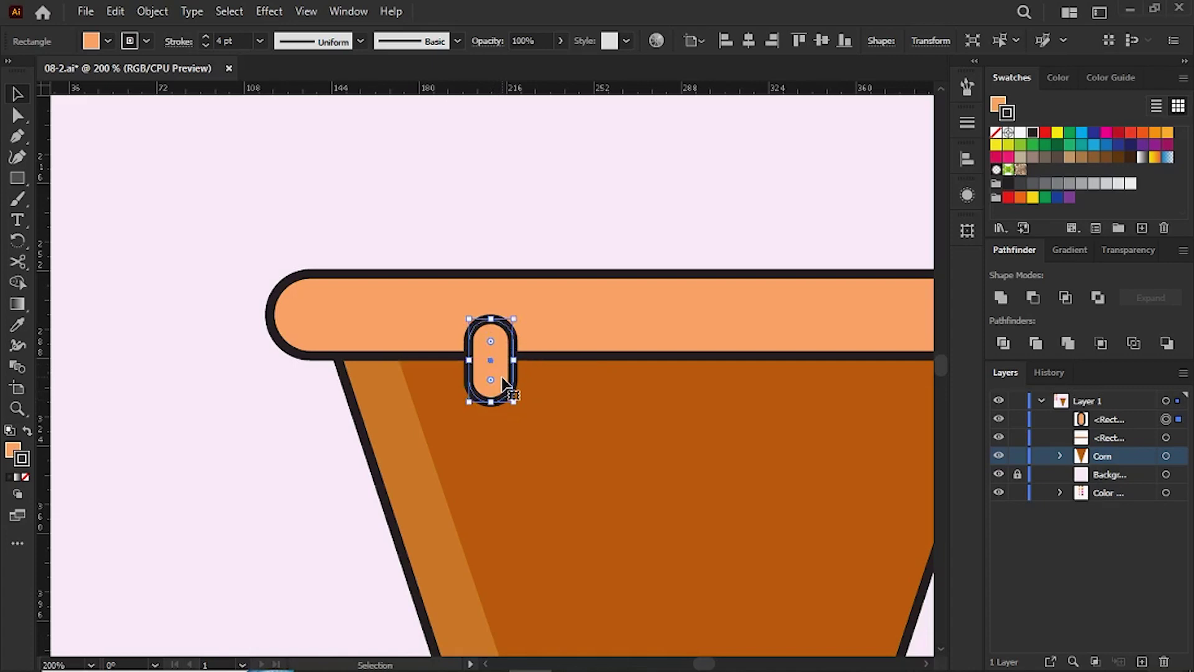
mouse_move(504, 382)
mouse_down()
mouse_move(506, 495)
mouse_move(397, 419)
mouse_move(366, 418)
mouse_up()
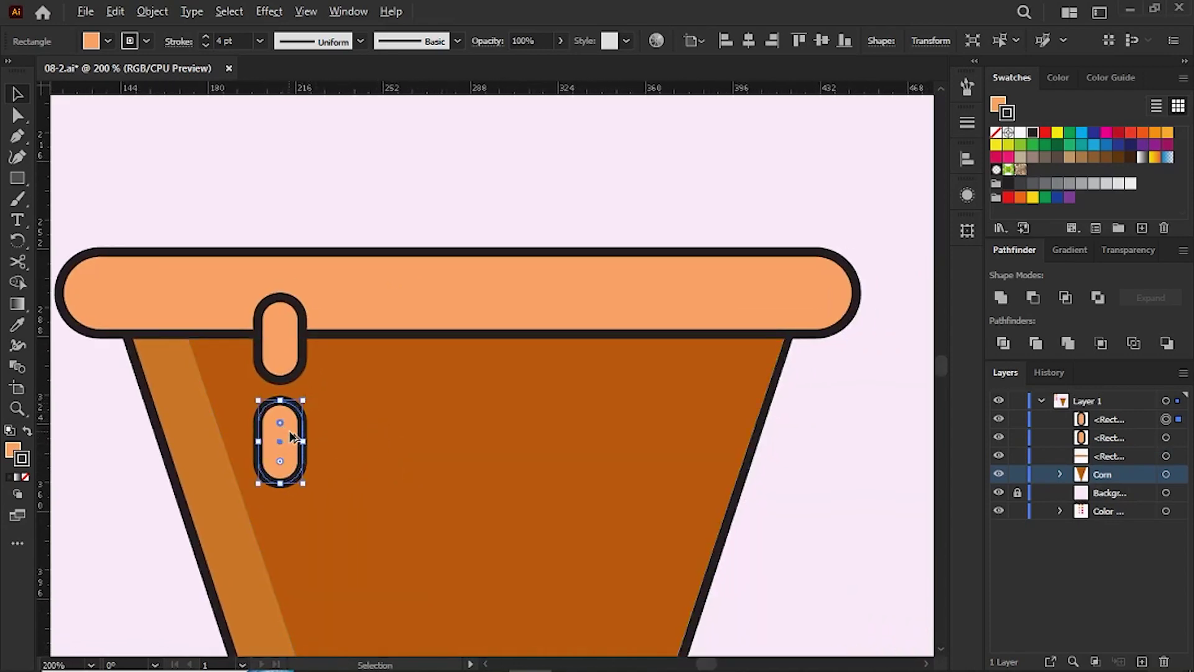
drag(286, 437, 558, 404)
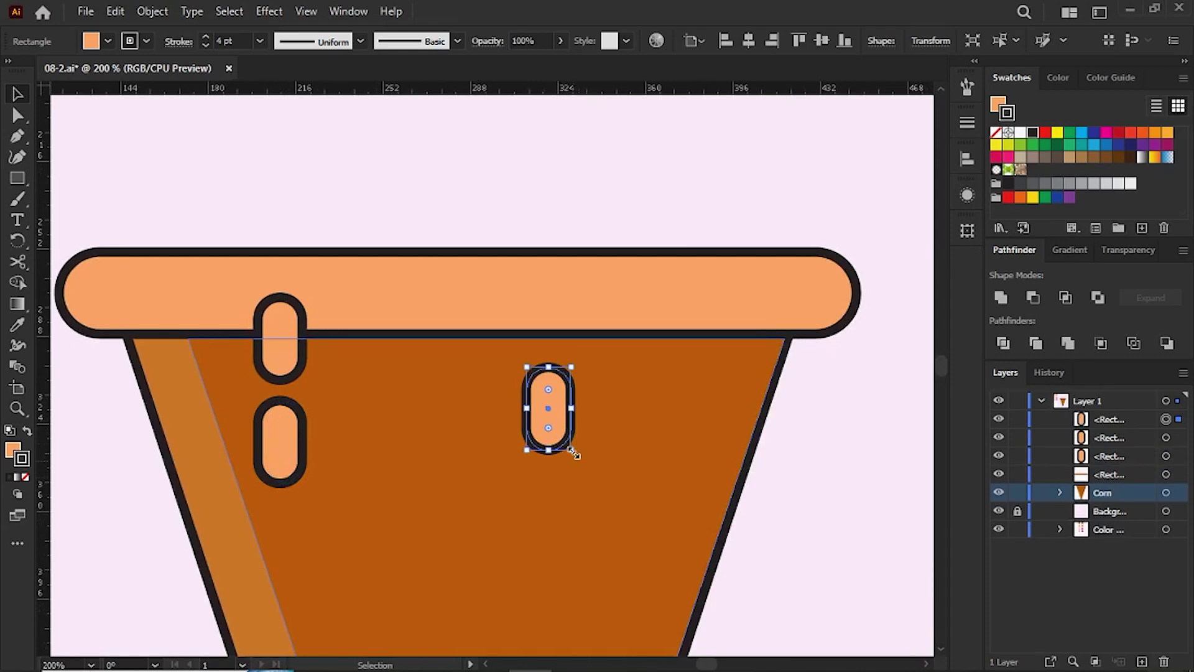
mouse_move(573, 454)
mouse_down()
mouse_move(595, 499)
mouse_move(577, 473)
mouse_up()
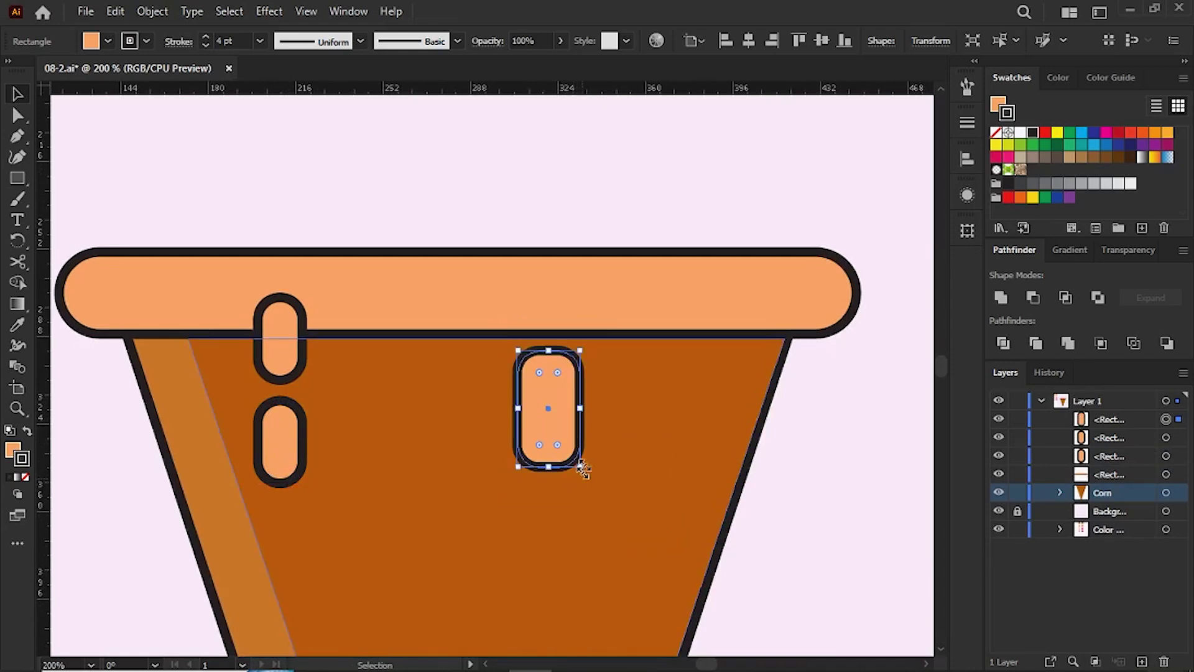
- Make the right pill narrower and taller and move it up into the rim as a drip
drag(585, 408, 557, 405)
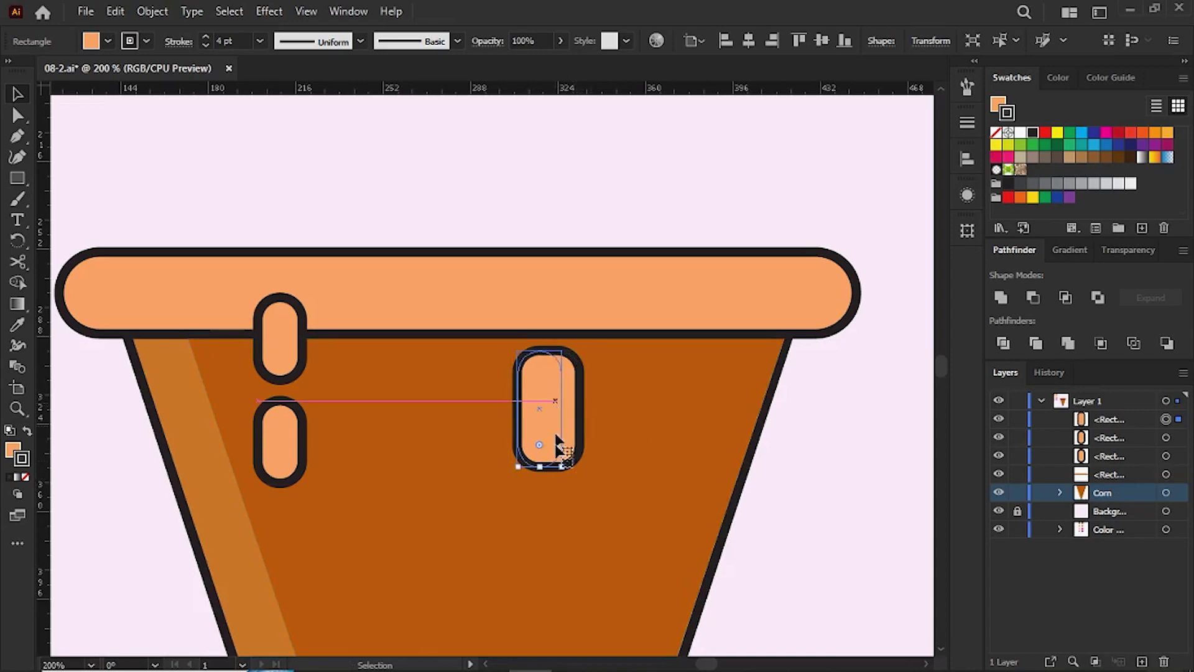
drag(563, 469, 571, 491)
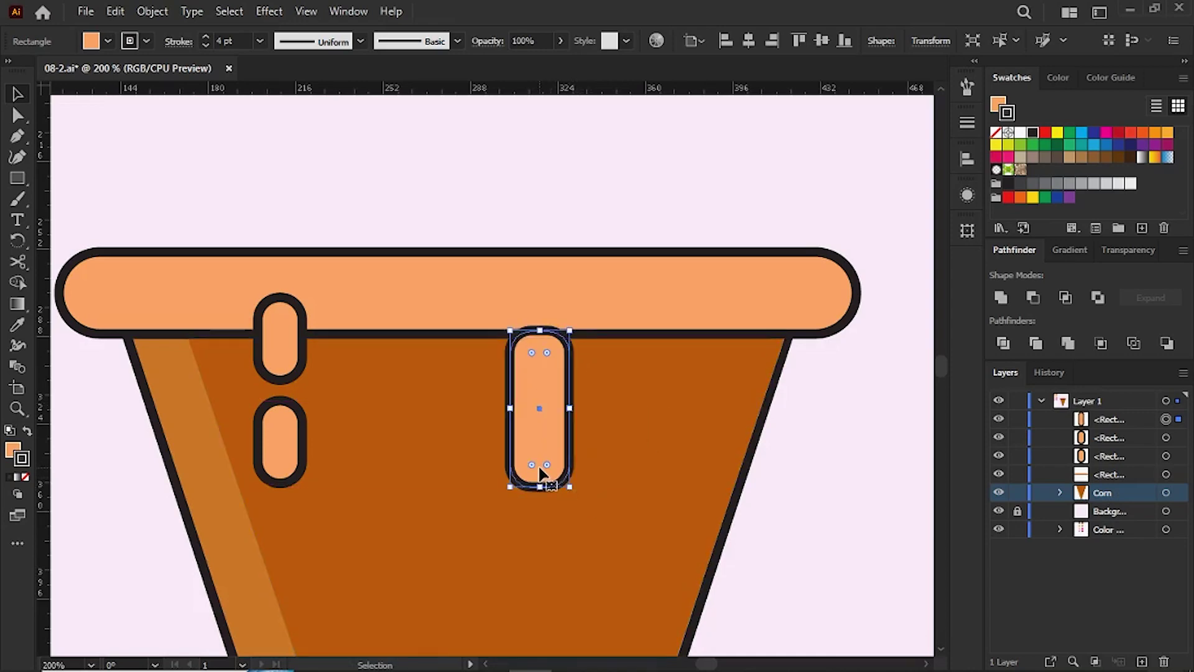
drag(571, 409, 559, 407)
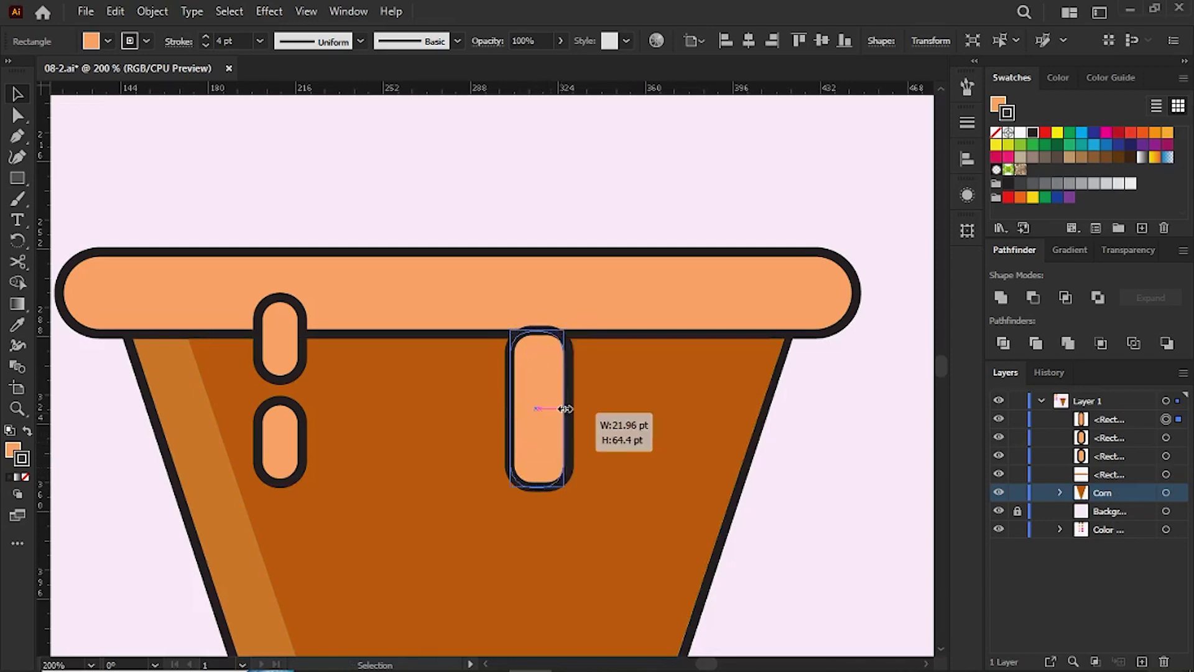
click(484, 195)
drag(545, 419, 547, 386)
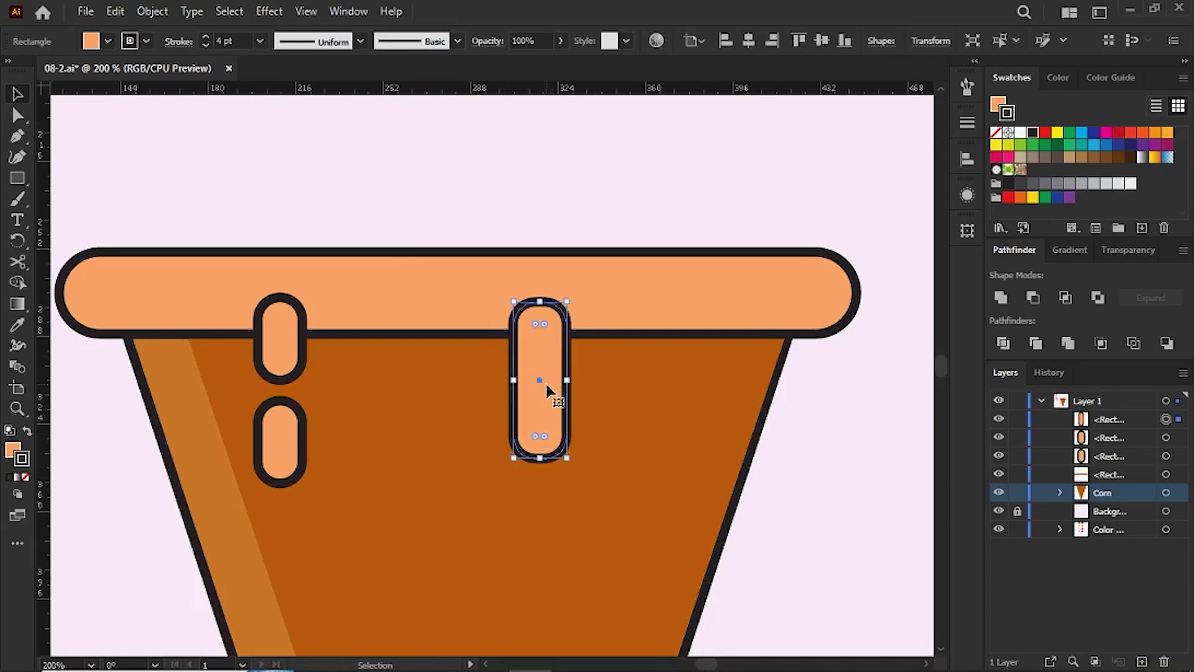
click(554, 194)
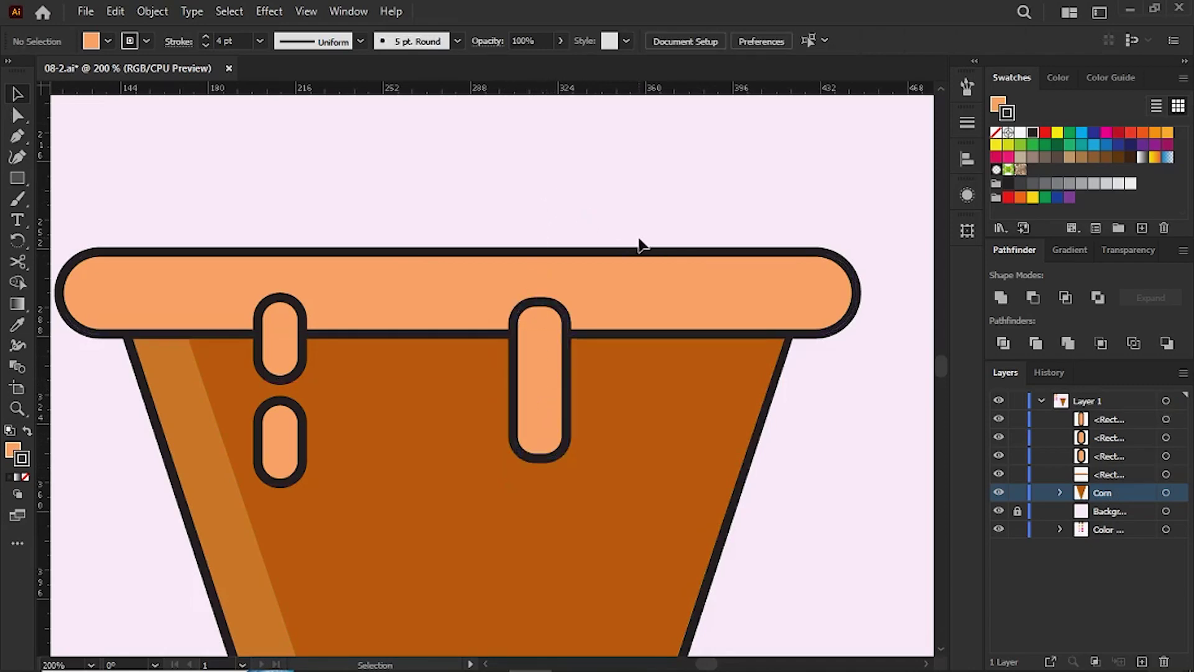
key(ctrl+minus)
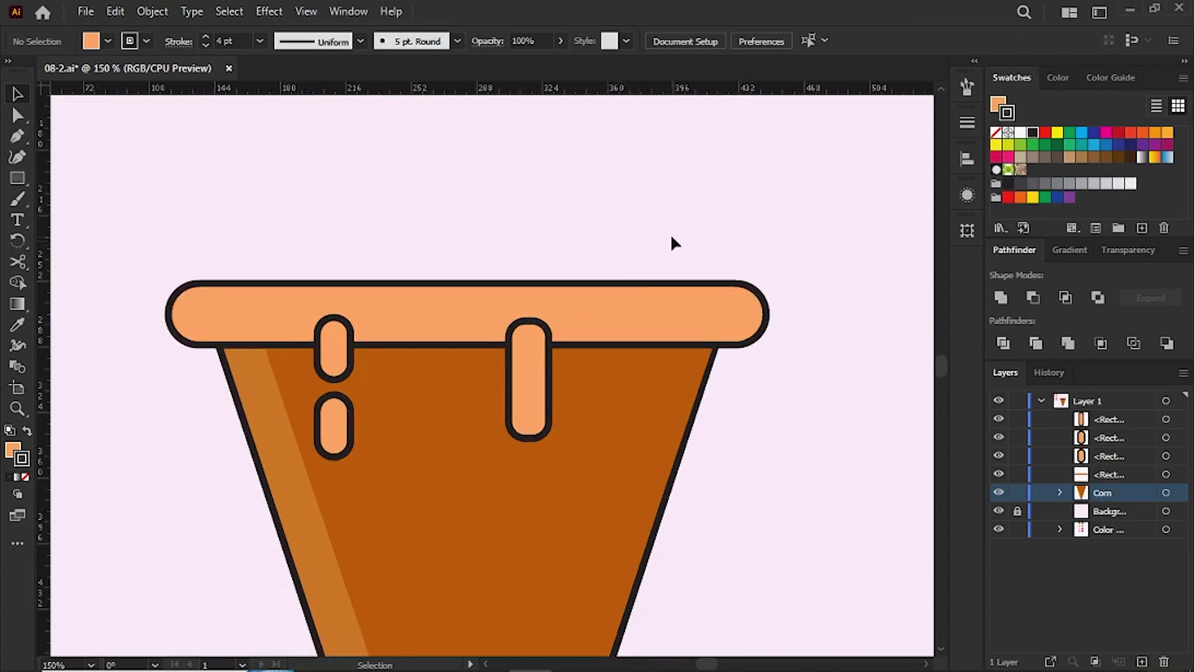
- Alt-drag a duplicate of the rim bar up above the cone
click(466, 325)
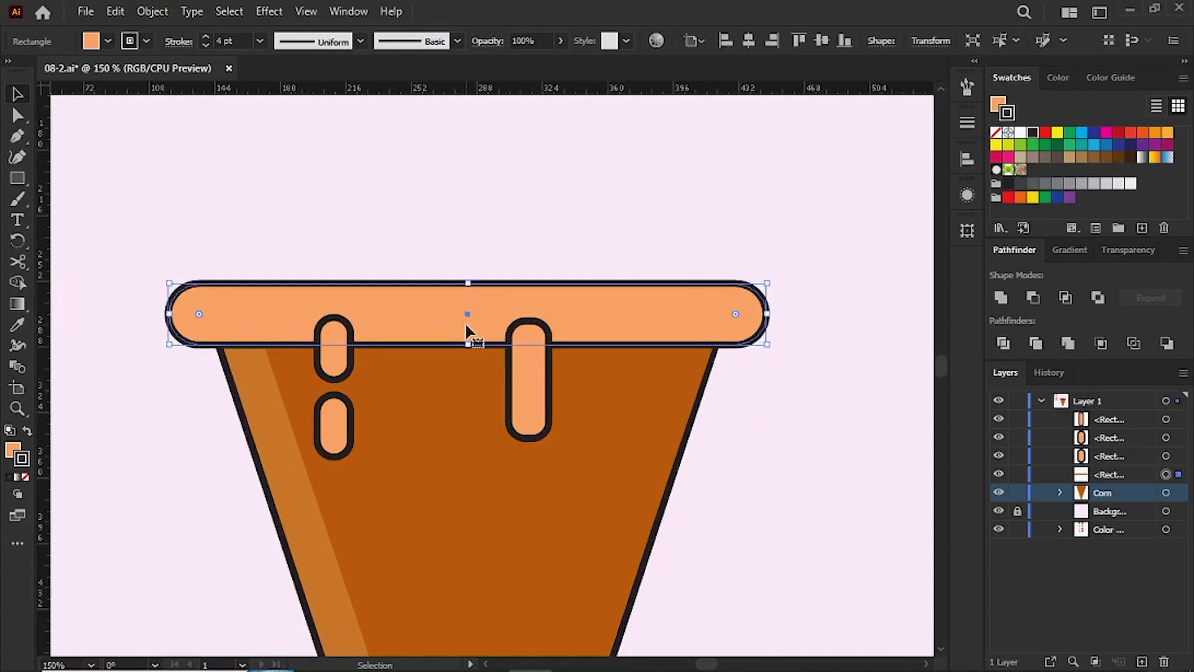
drag(458, 326, 458, 183)
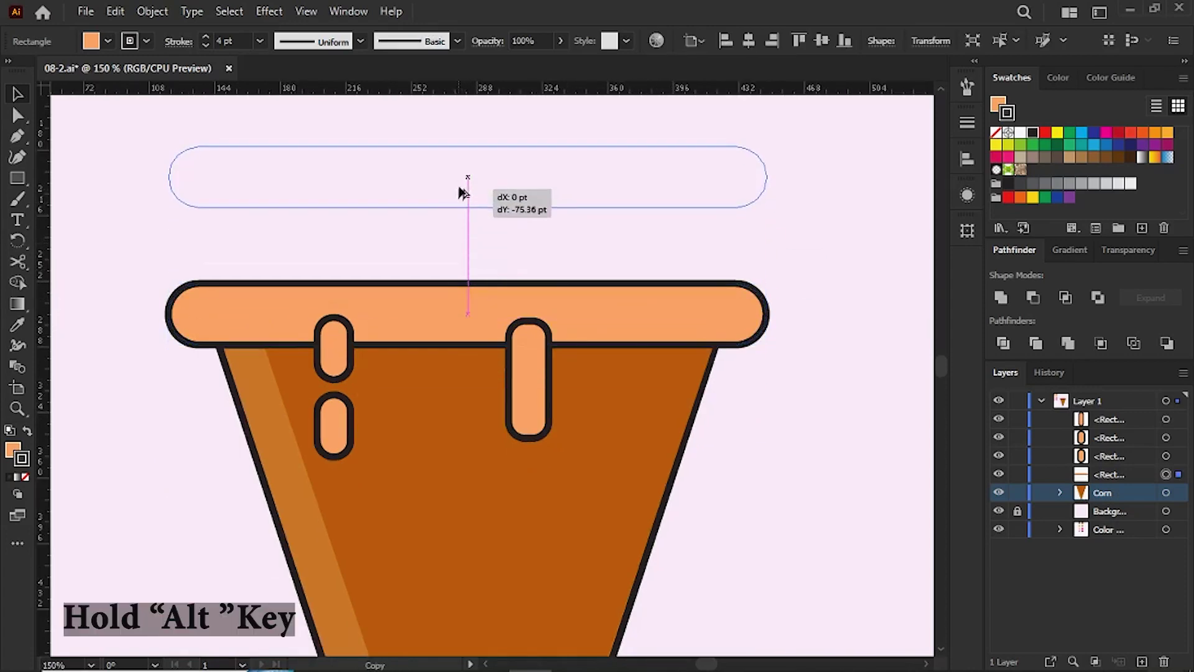
click(846, 215)
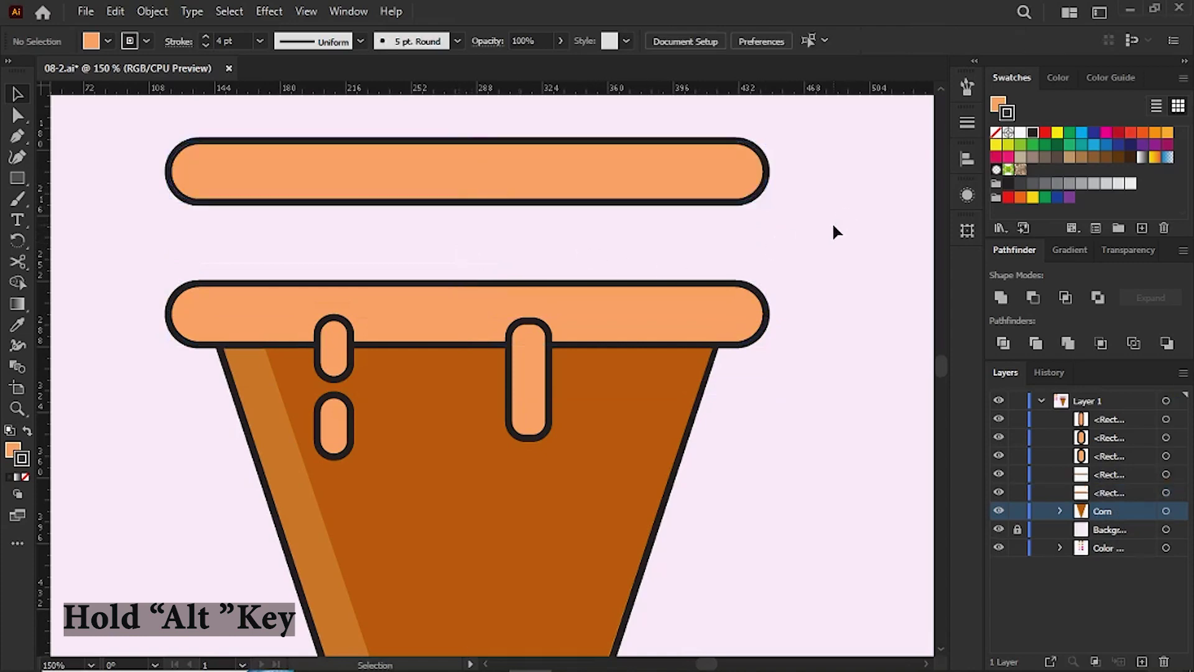
- Unite the rim bar and its two attached drips into one shape with Pathfinder
click(262, 308)
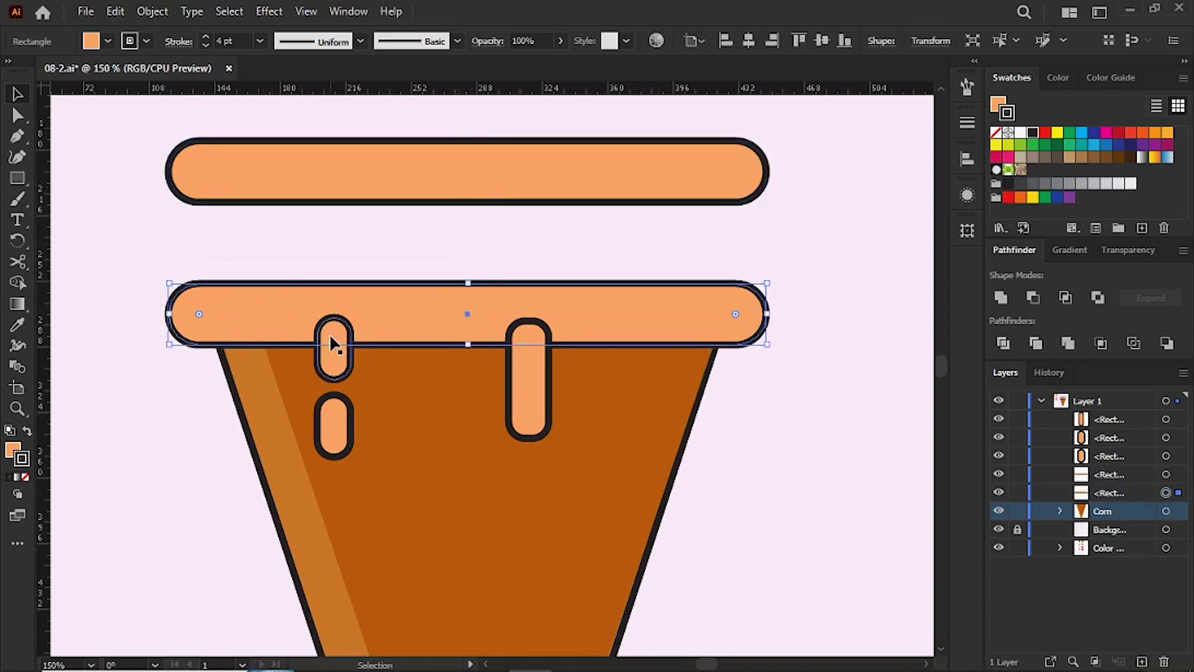
shift+click(340, 336)
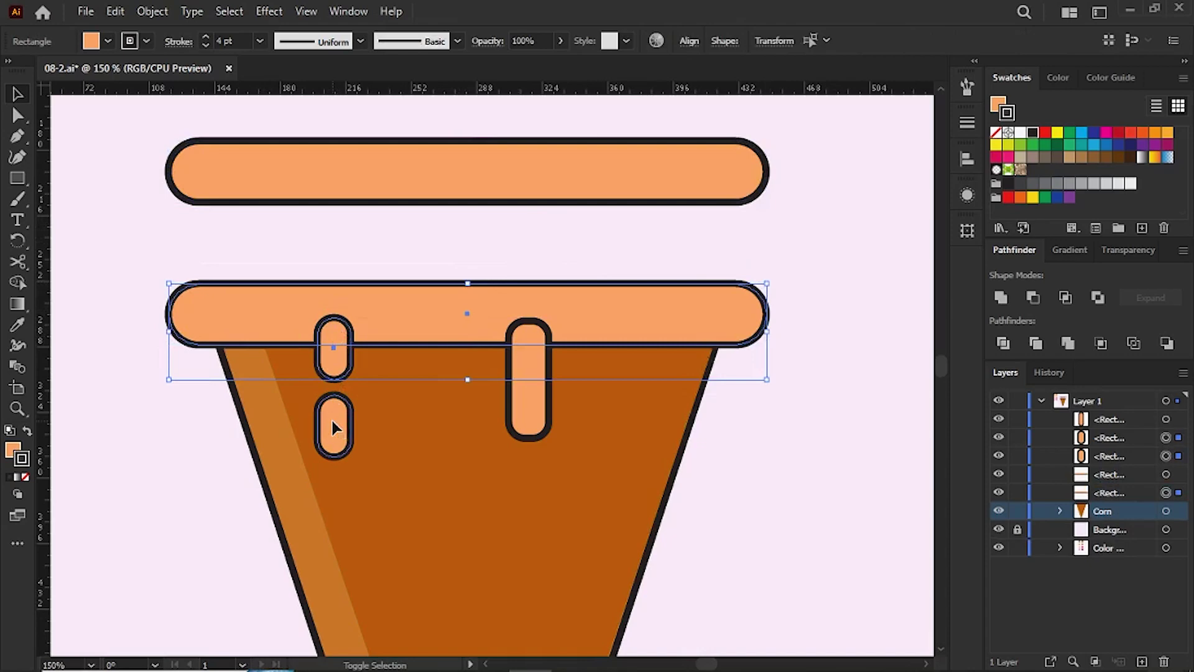
shift+click(334, 427)
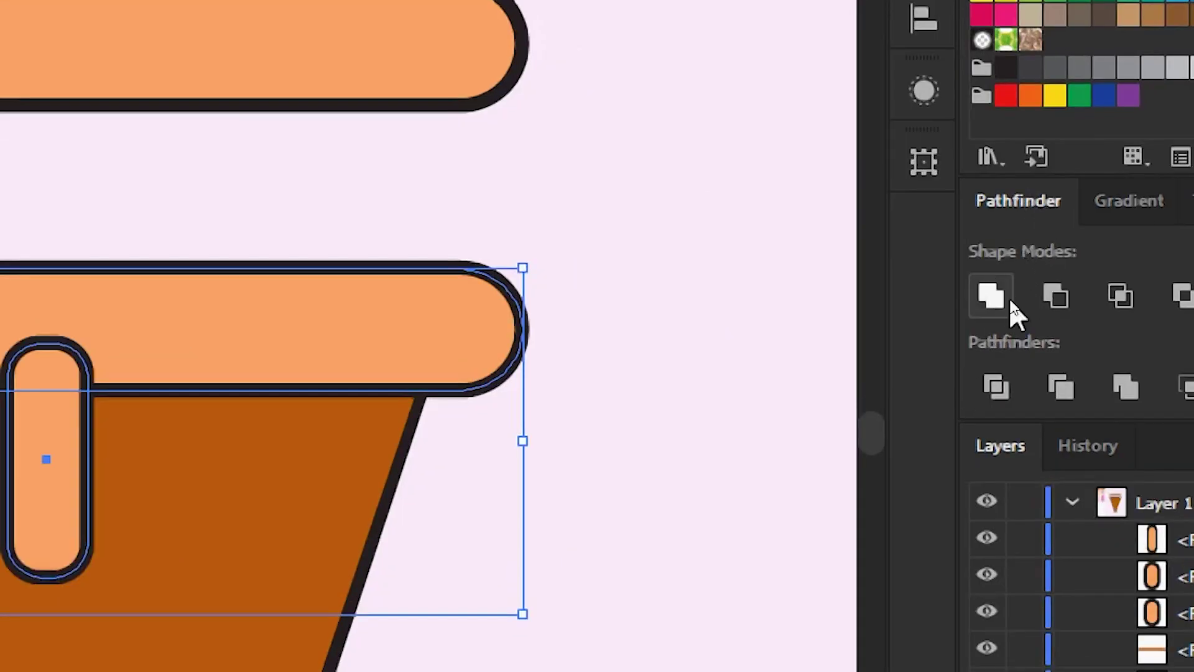
click(1008, 298)
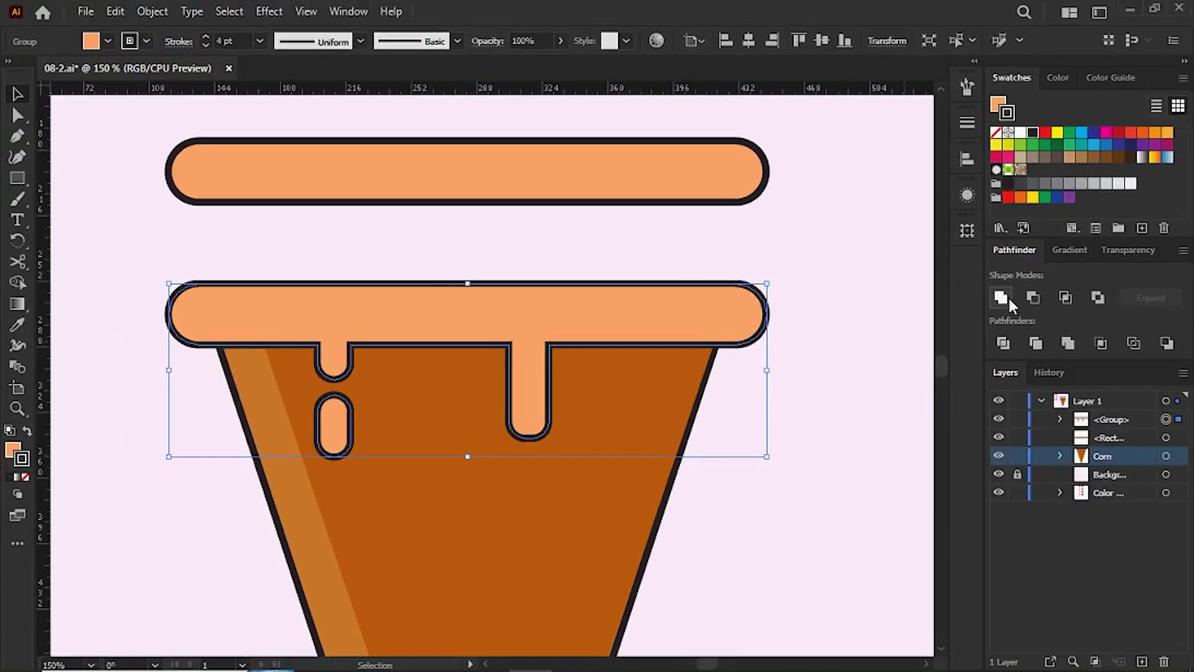
- Alt-drag a second copy of the top orange bar higher up
click(610, 236)
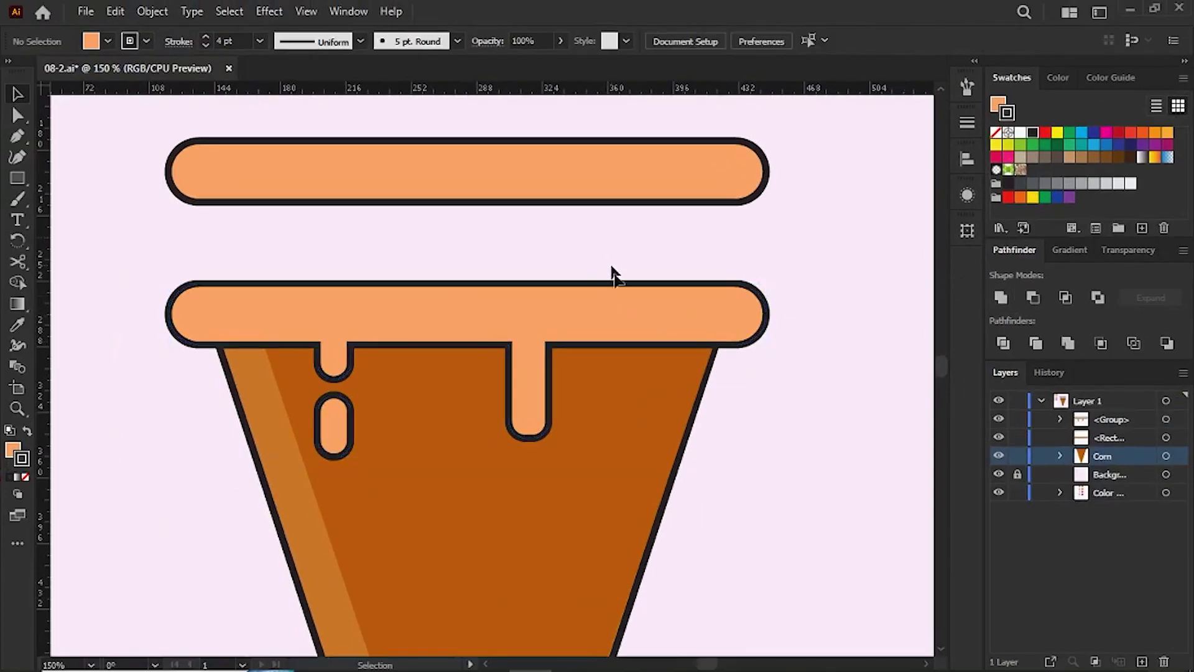
drag(573, 328, 562, 422)
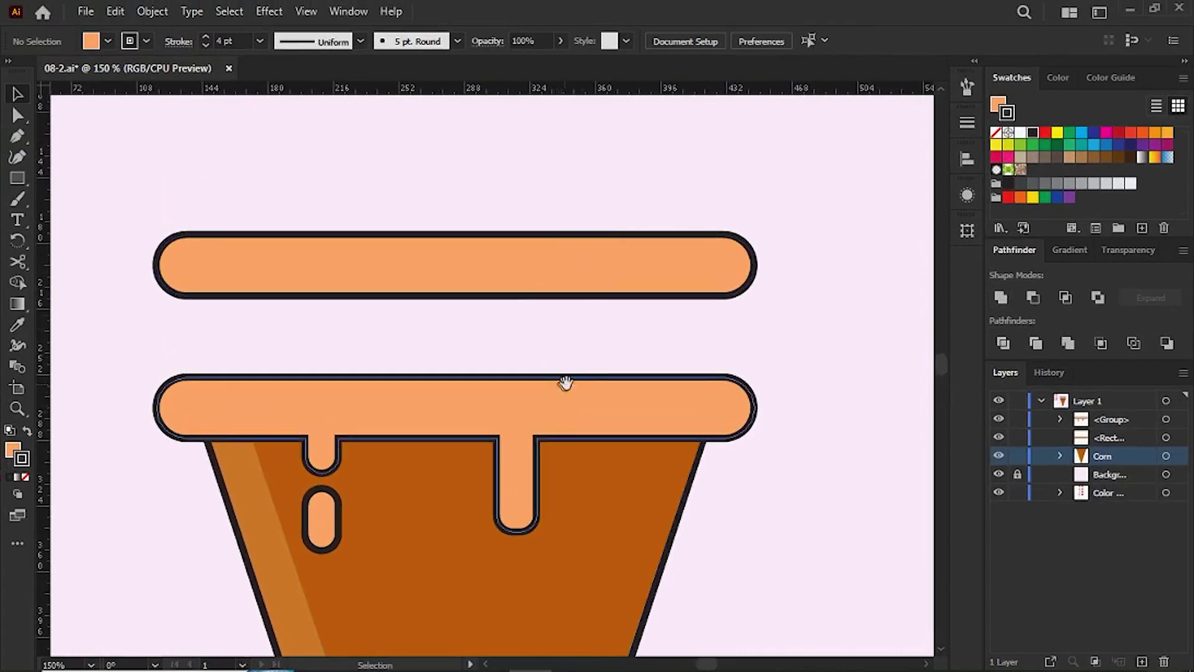
drag(567, 363, 566, 453)
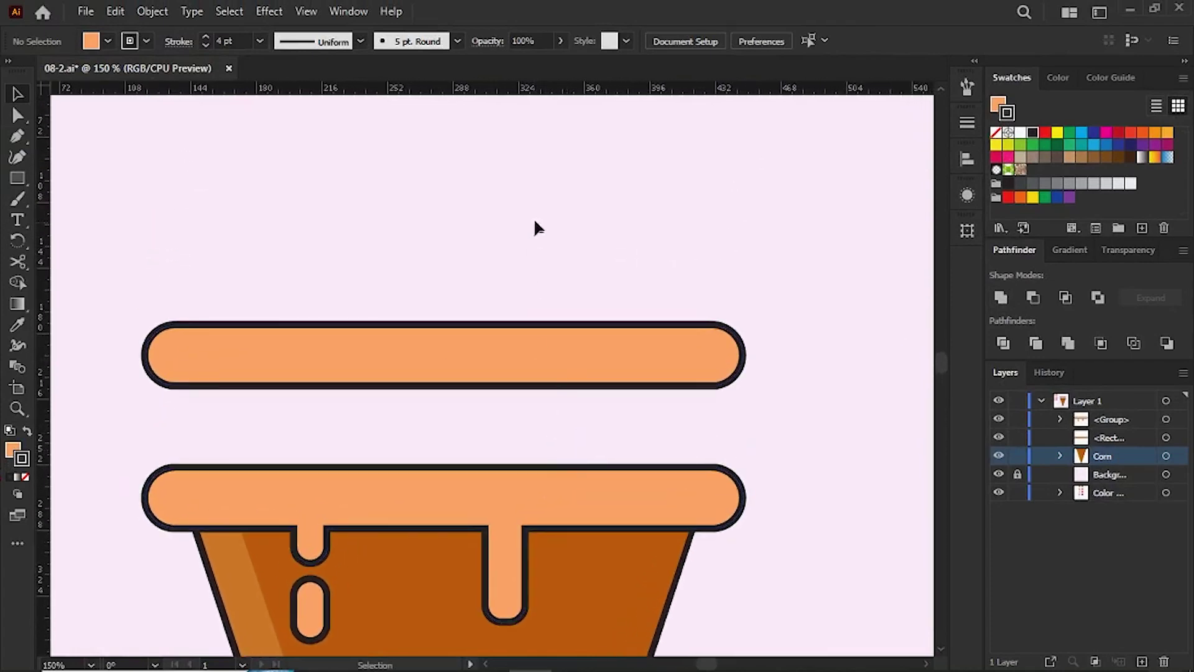
click(504, 375)
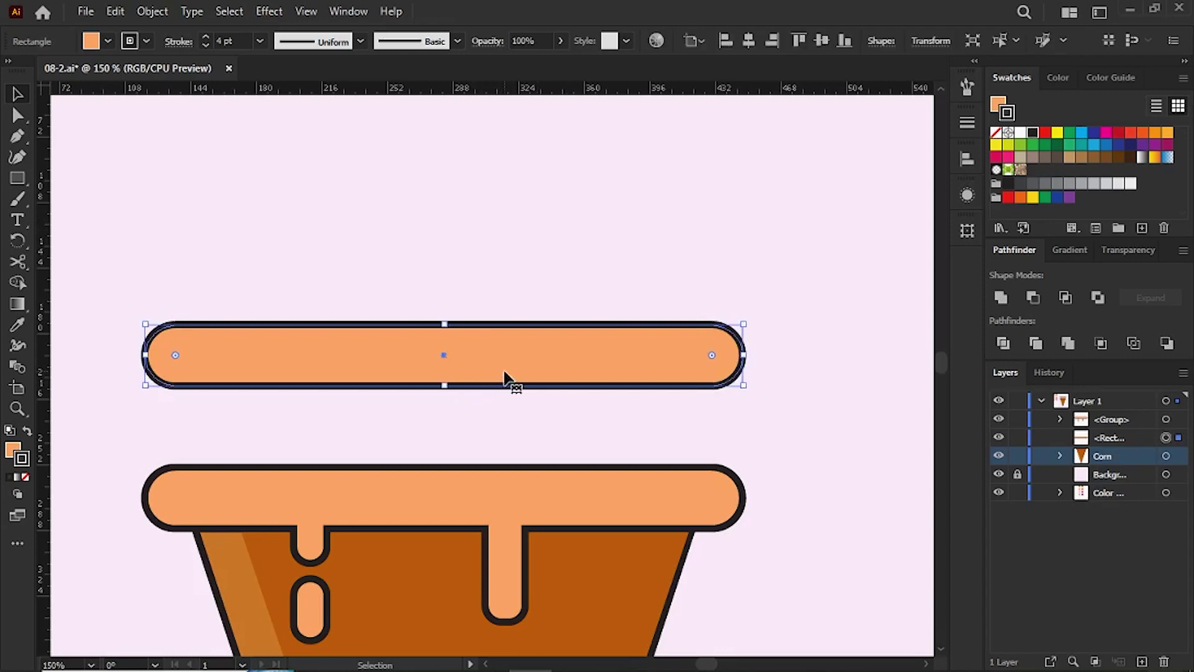
drag(505, 372, 510, 260)
- Set the stroke of both upper bars to None
mouse_move(754, 396)
mouse_down()
mouse_move(506, 261)
mouse_move(342, 200)
mouse_up()
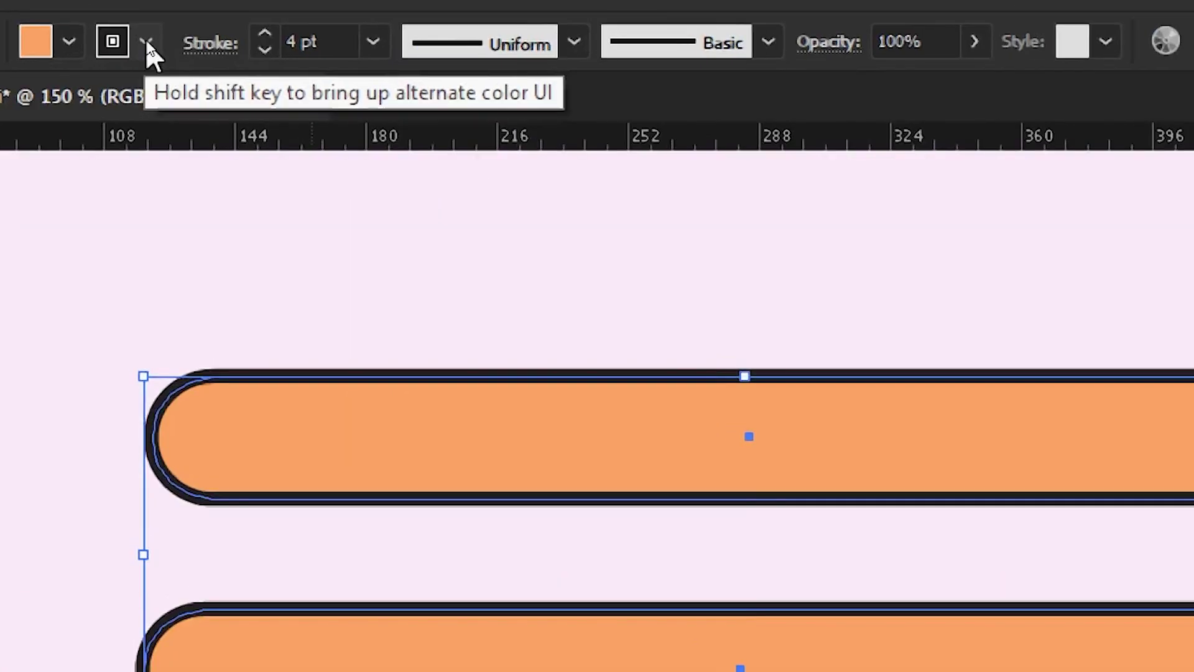
click(147, 41)
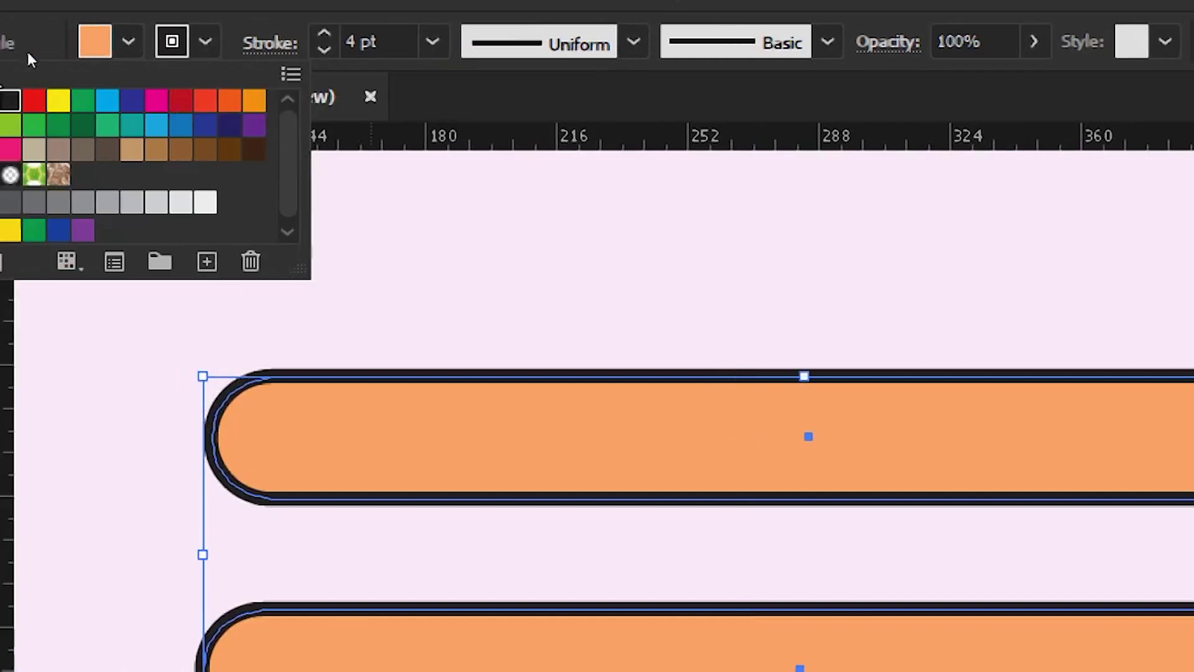
click(23, 99)
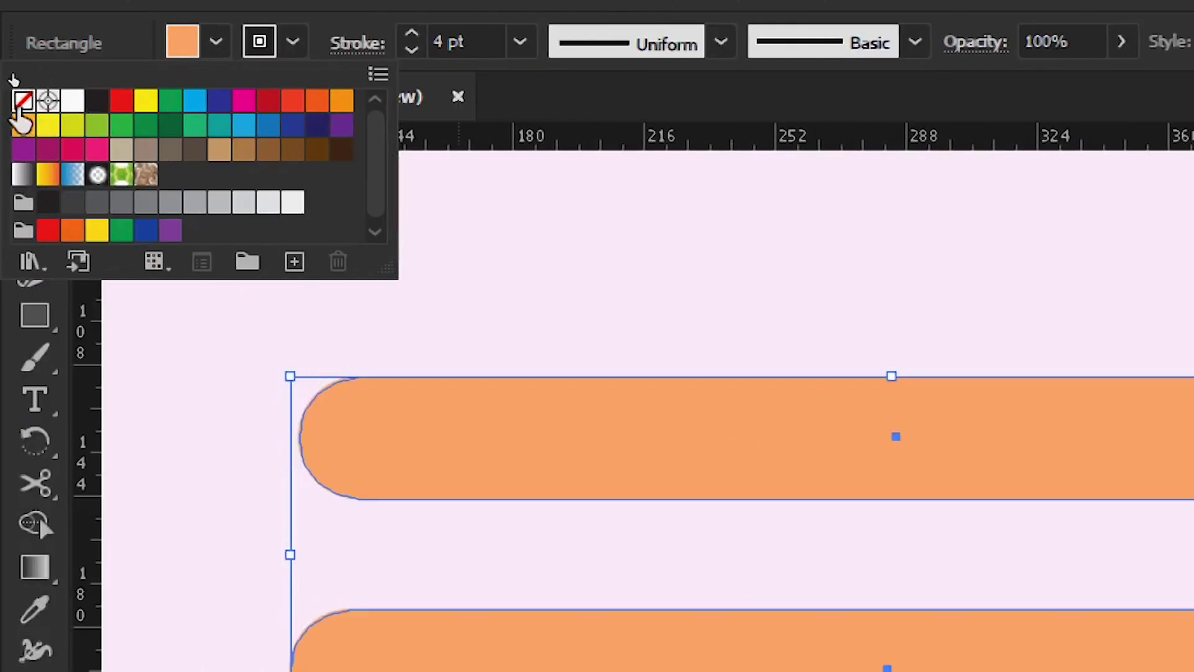
click(415, 256)
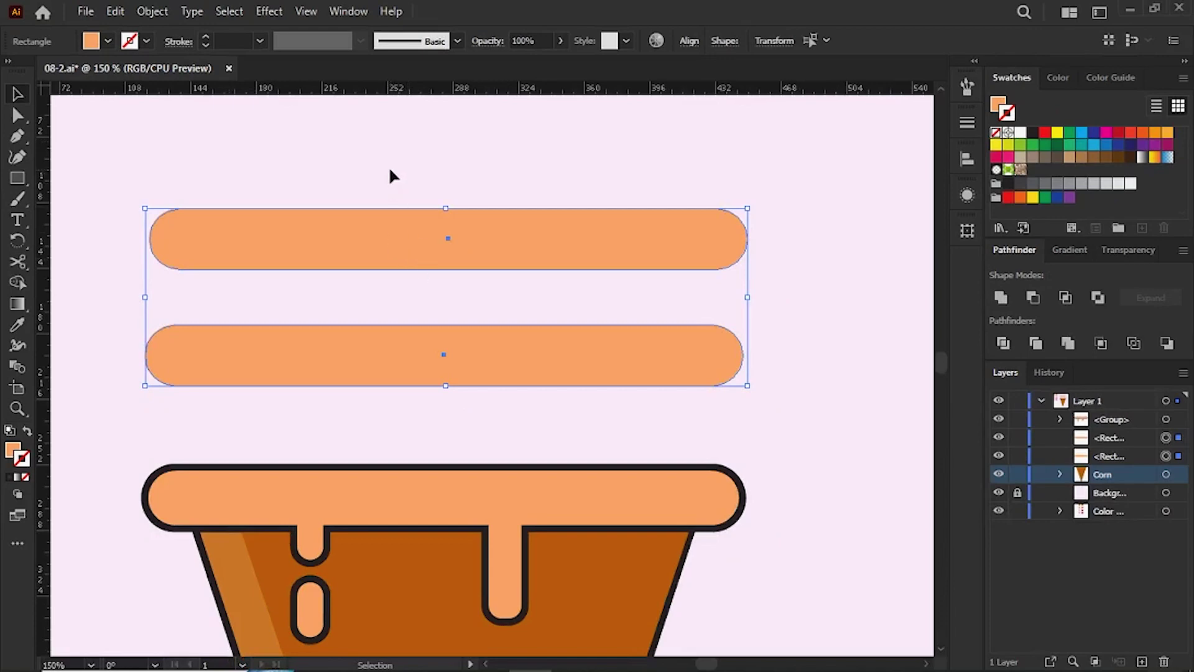
click(389, 166)
mouse_move(170, 278)
mouse_down()
mouse_move(305, 294)
mouse_move(273, 245)
mouse_up()
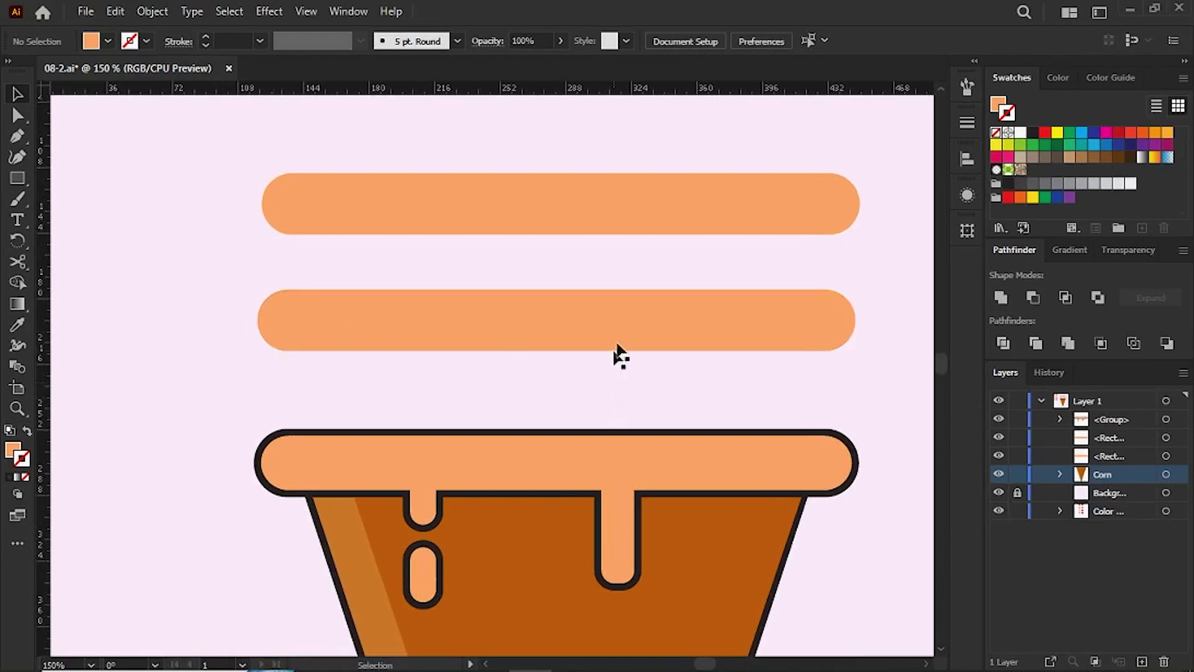
- Paste a copy in front of the lower bar and shift it 15.36 pt left
click(631, 320)
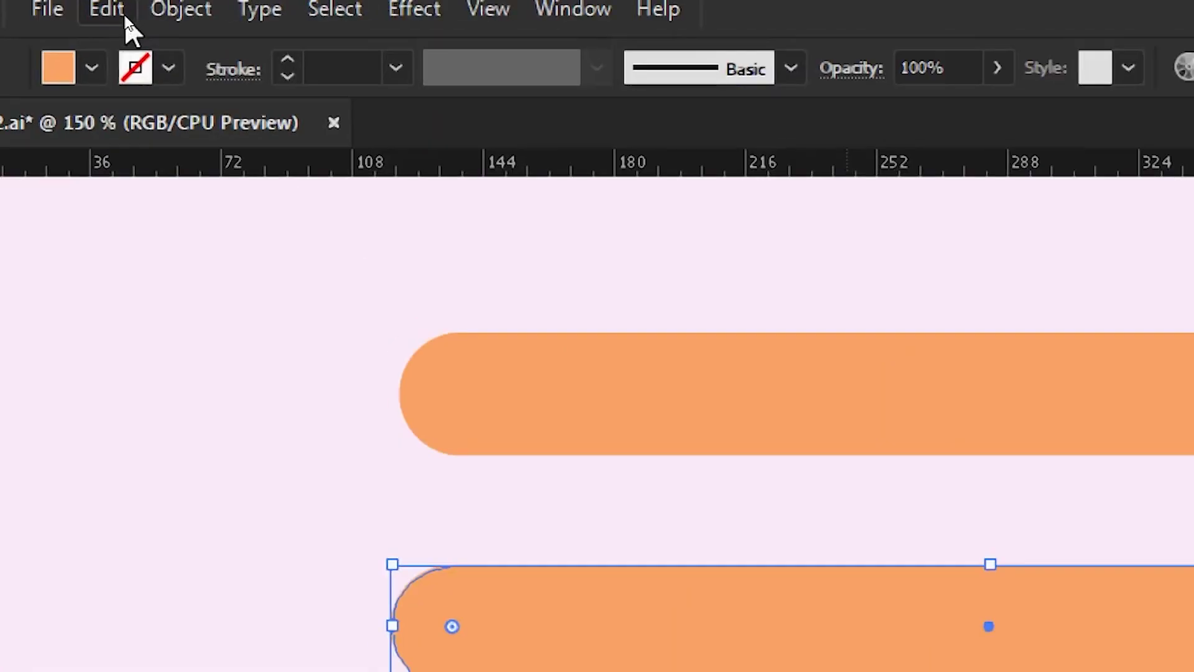
click(129, 25)
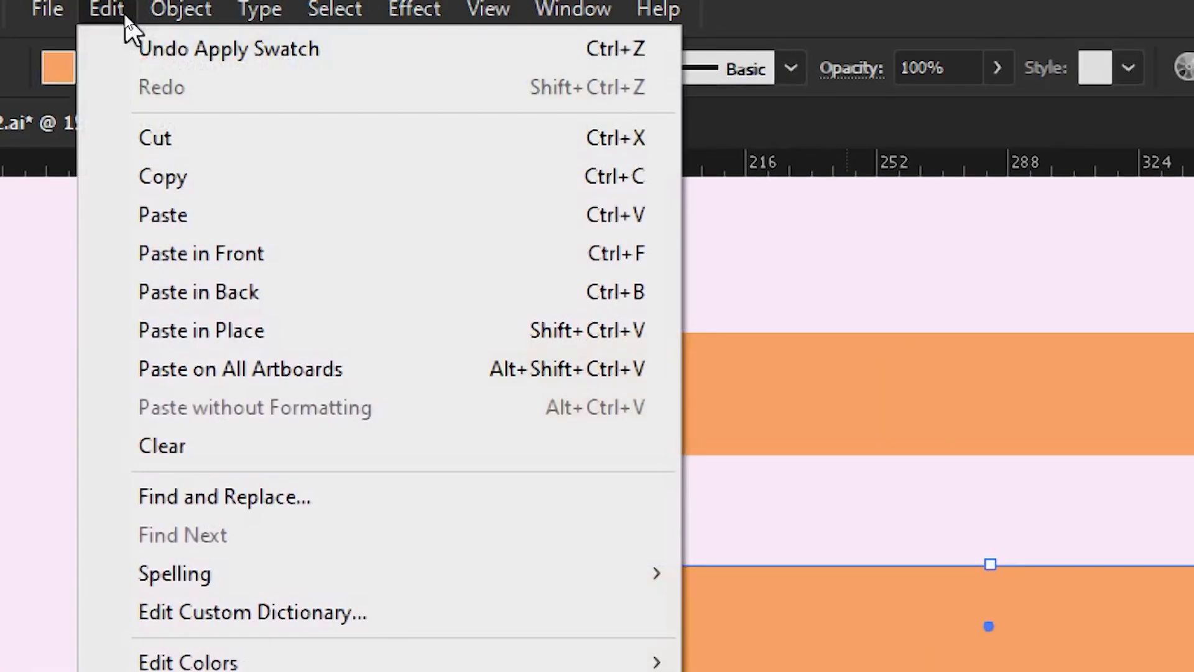
click(155, 185)
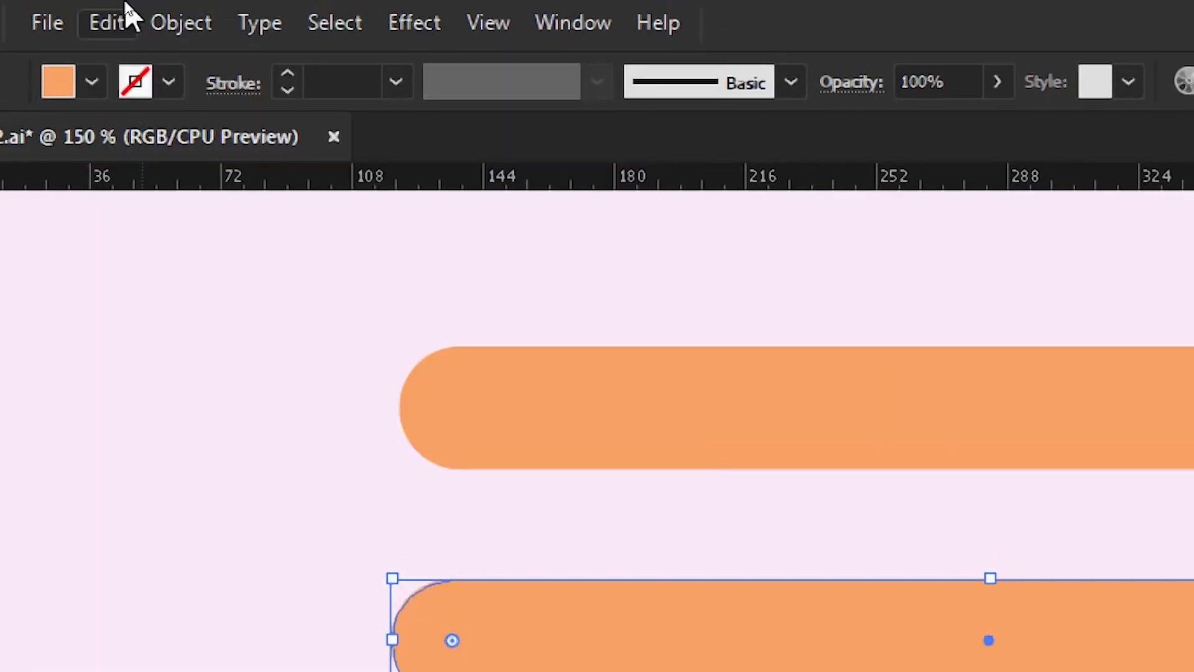
click(110, 24)
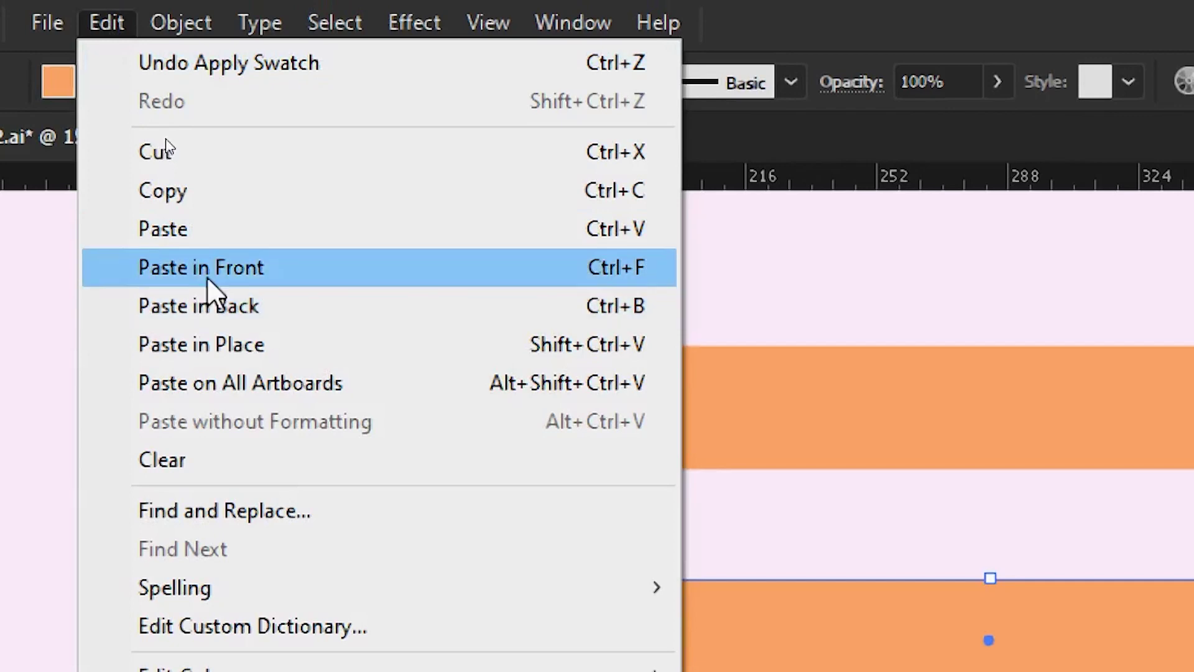
click(207, 278)
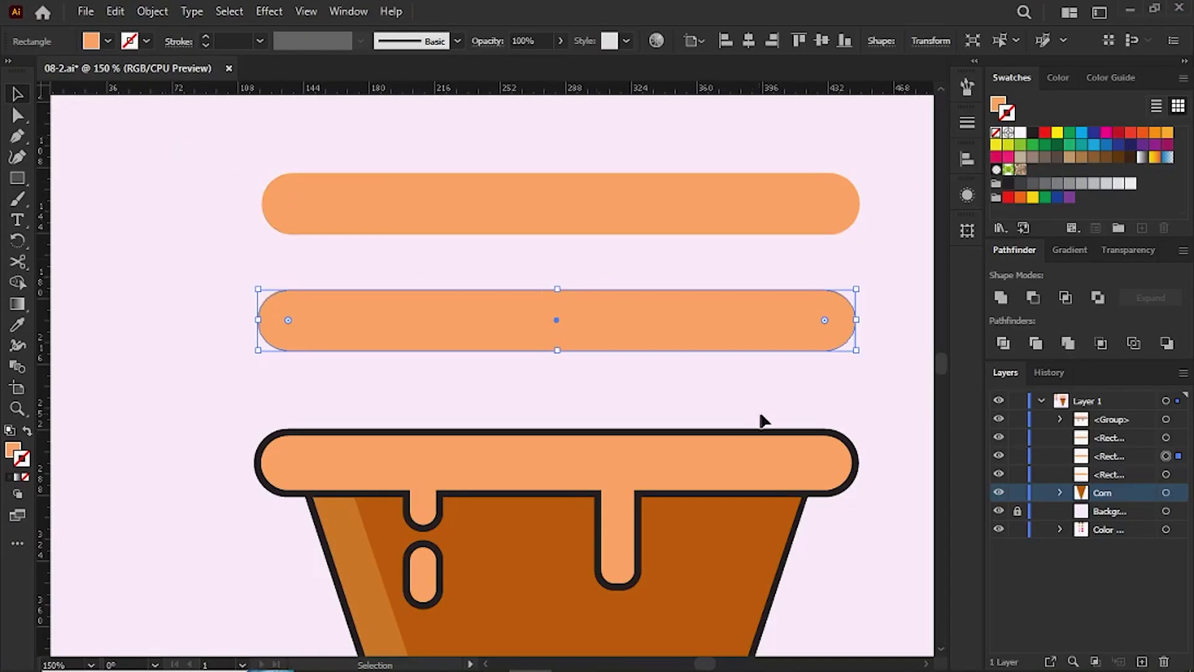
click(766, 402)
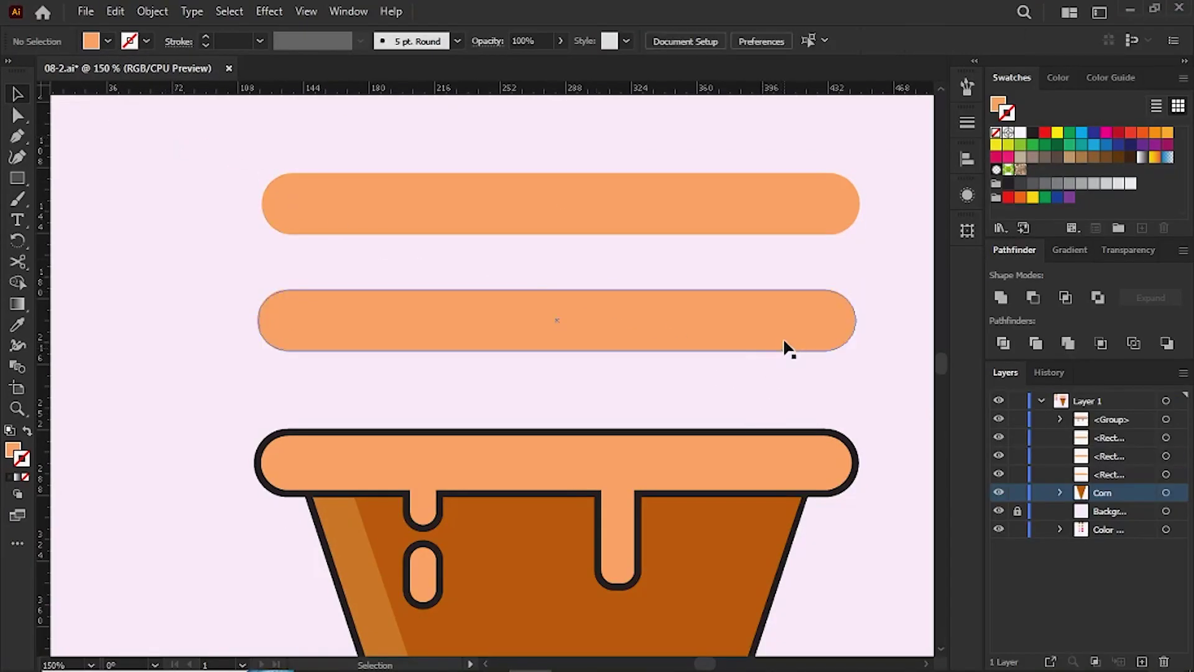
drag(777, 334, 758, 333)
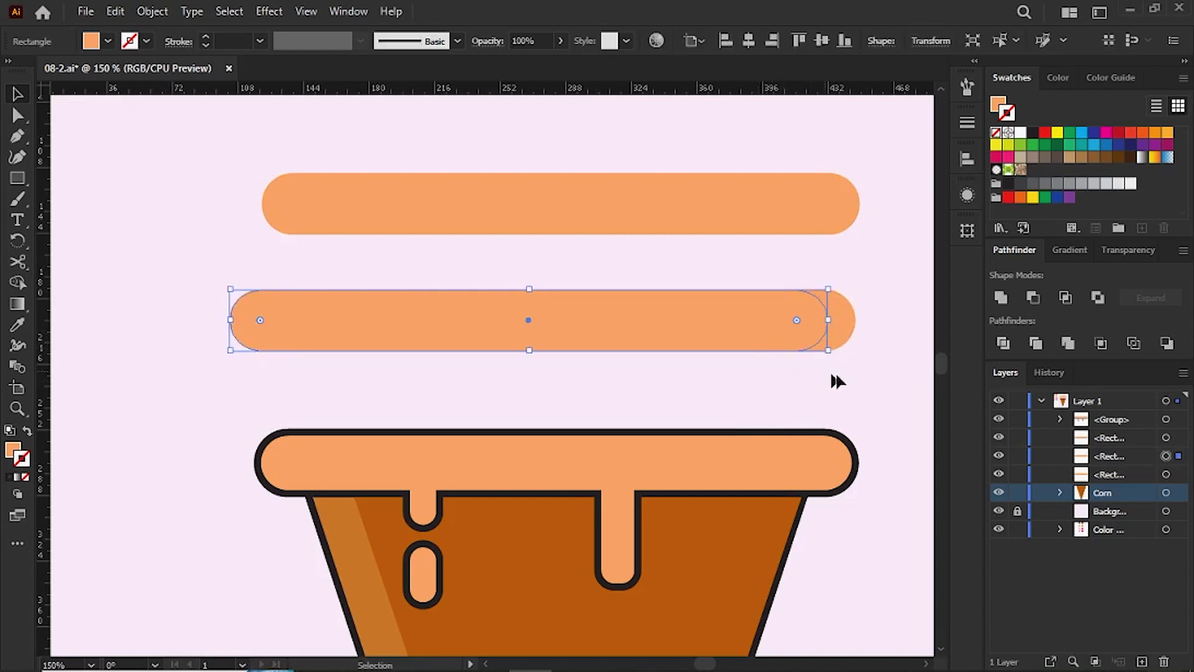
- Subtract the offset copy with Minus Front, leaving a small orange crescent
click(870, 355)
drag(855, 375, 664, 284)
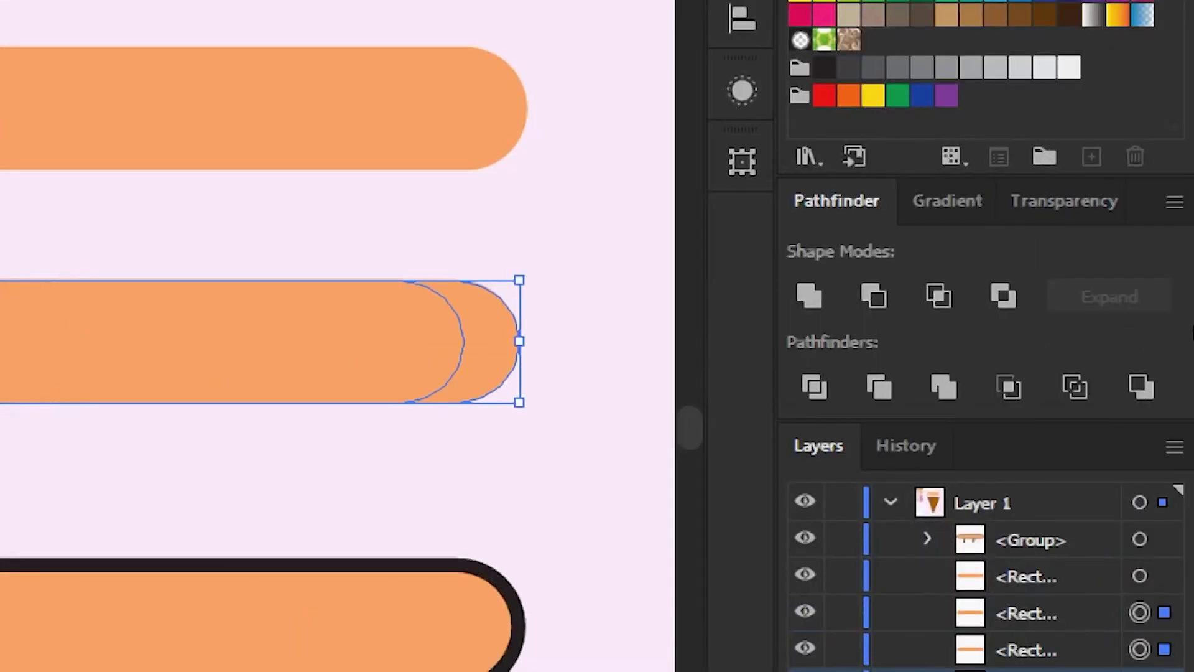
click(874, 303)
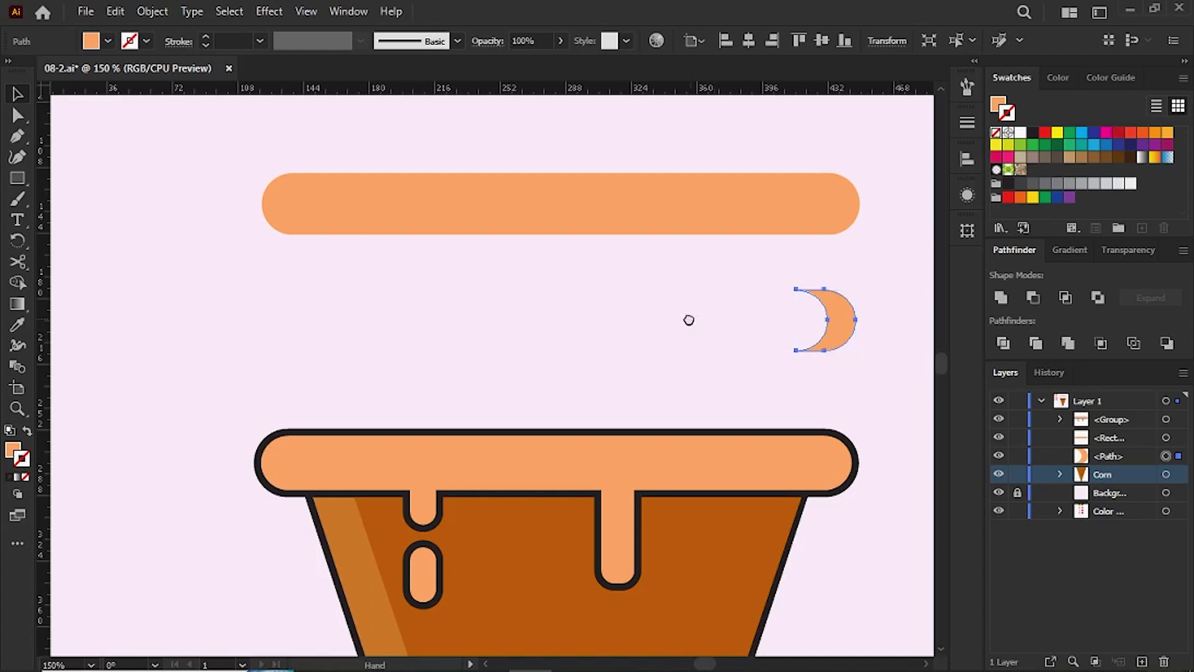
drag(688, 320, 573, 320)
click(557, 248)
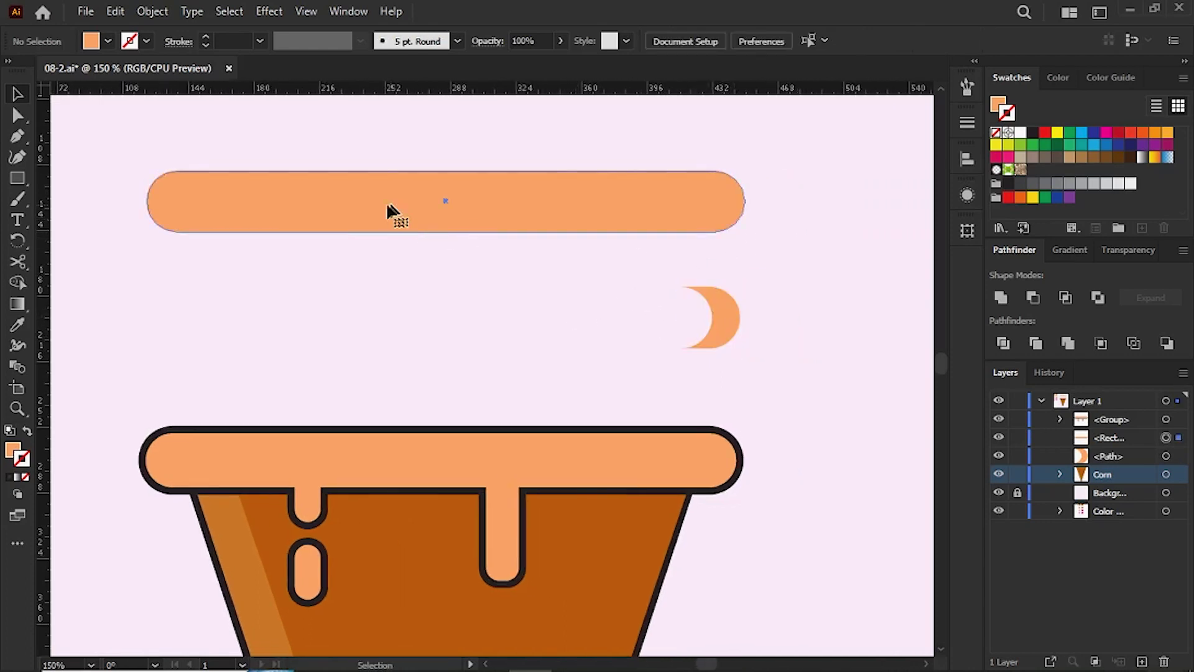
- Paste a shifted copy in front of the top bar and cut a left-end crescent with Minus Front
click(293, 210)
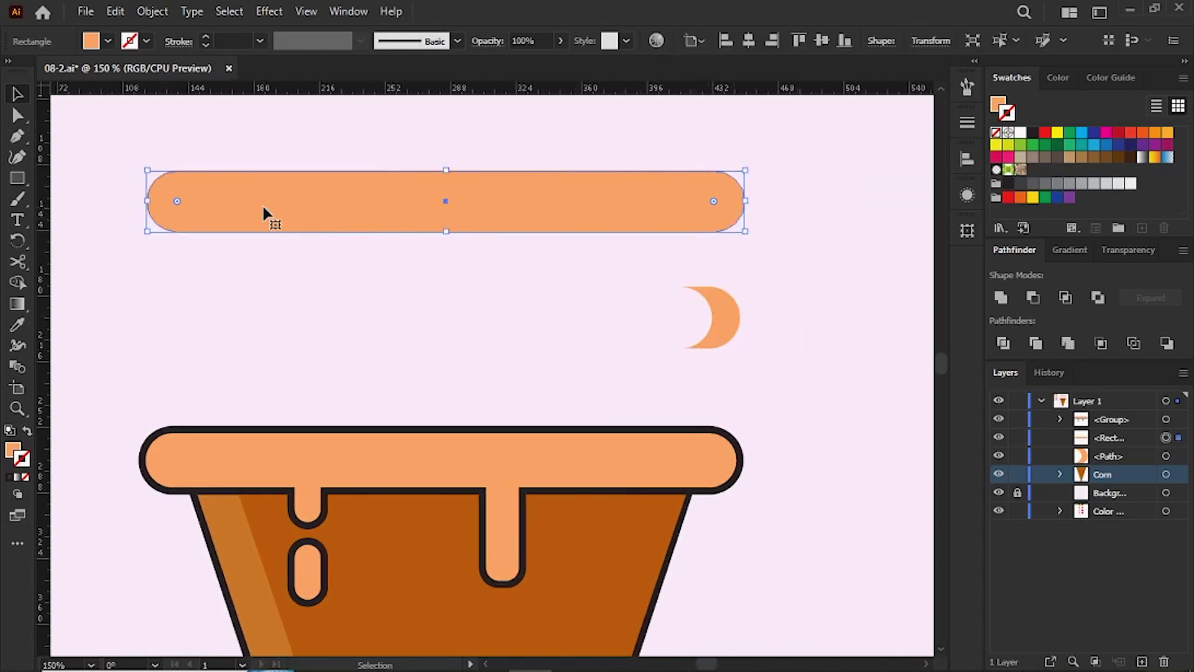
click(115, 11)
click(149, 97)
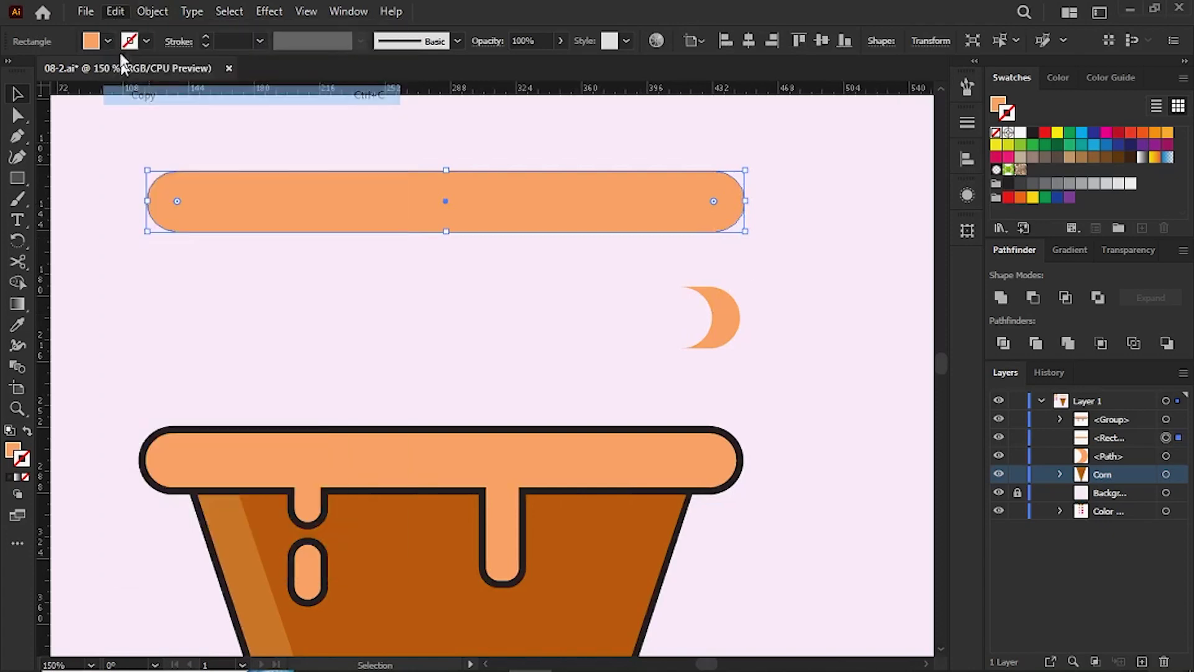
click(115, 11)
click(174, 131)
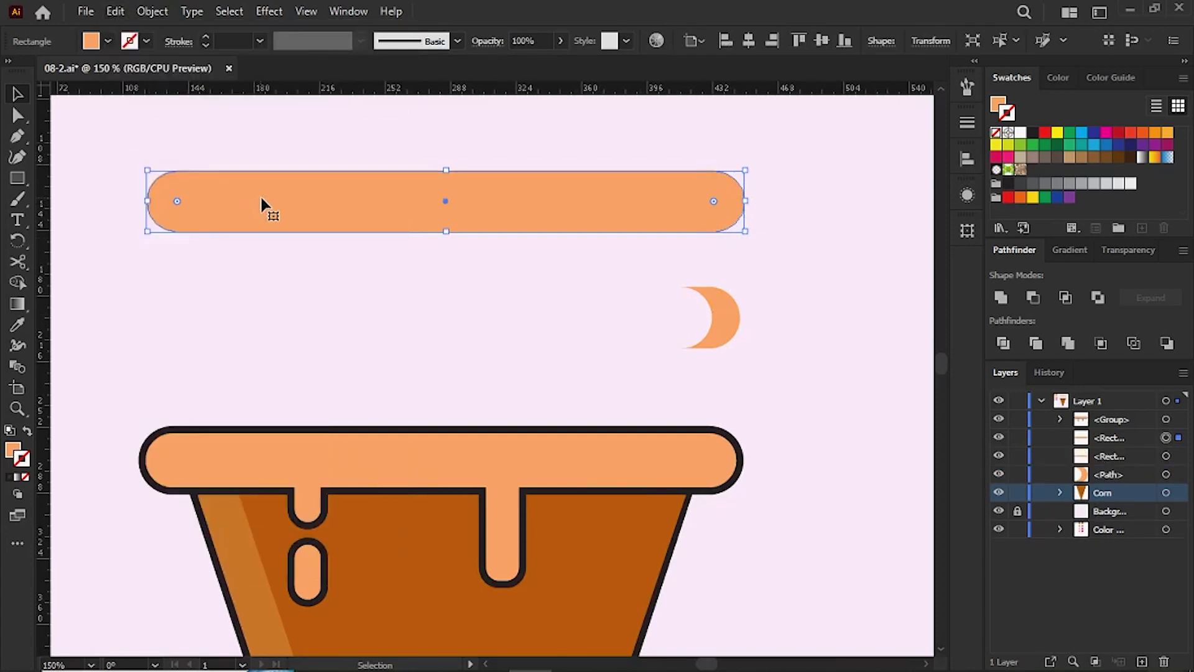
mouse_move(256, 214)
mouse_down()
mouse_move(282, 214)
mouse_move(224, 206)
mouse_move(255, 217)
mouse_move(234, 214)
mouse_up()
drag(150, 136, 160, 214)
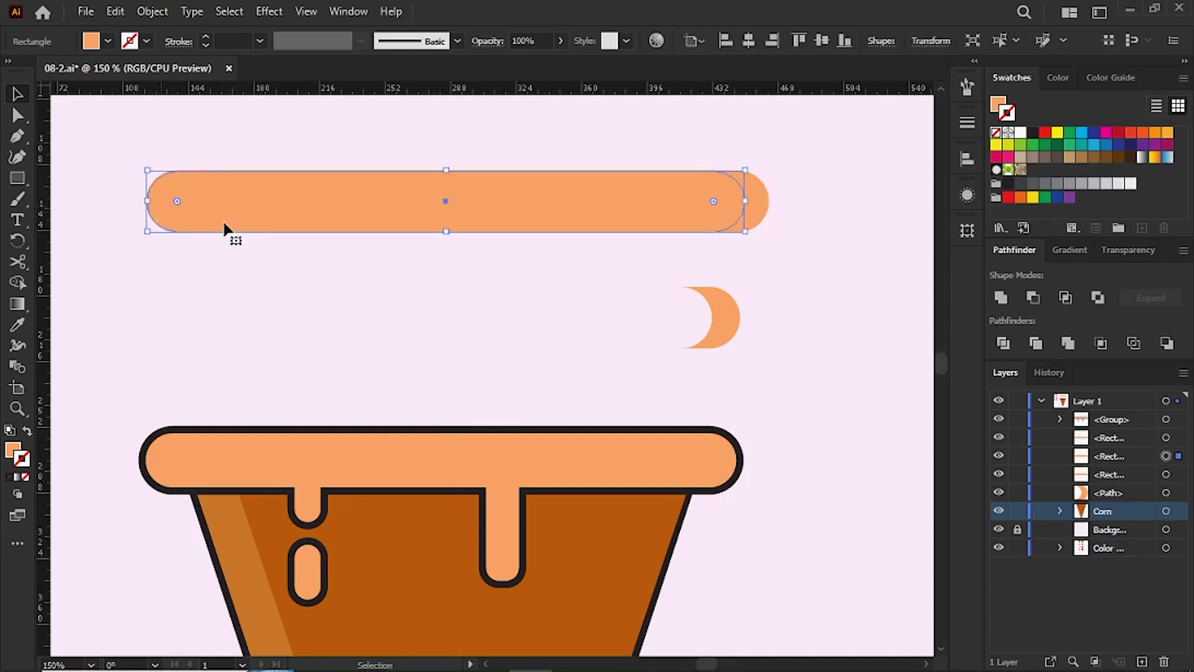
shift+click(269, 228)
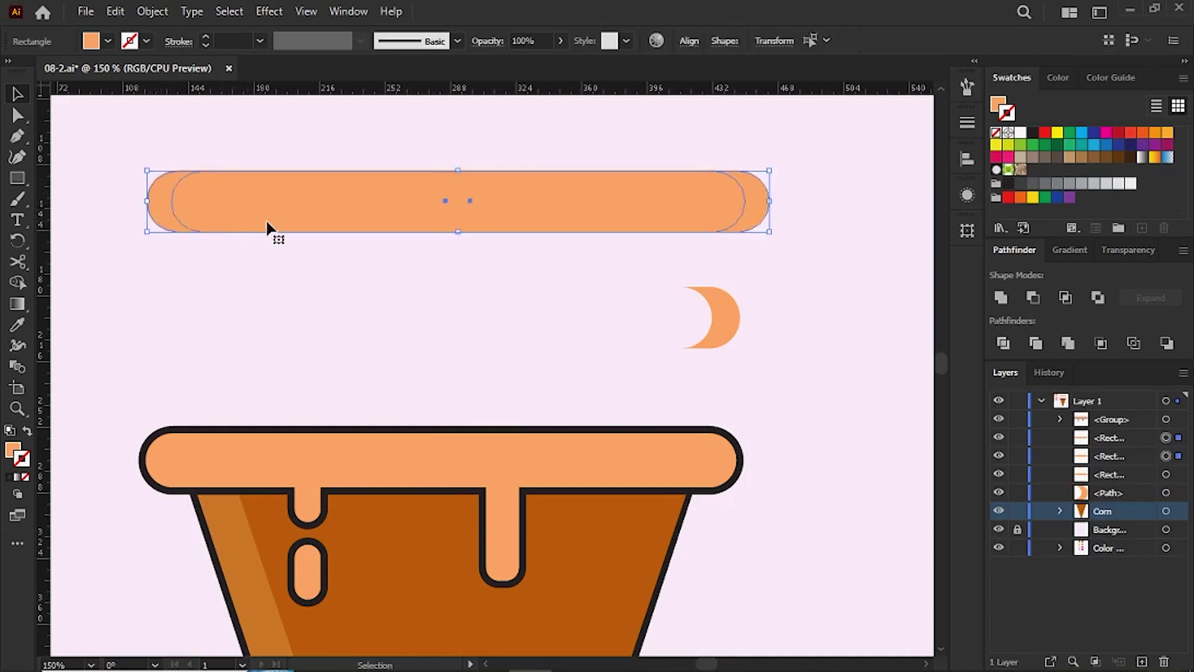
click(1033, 298)
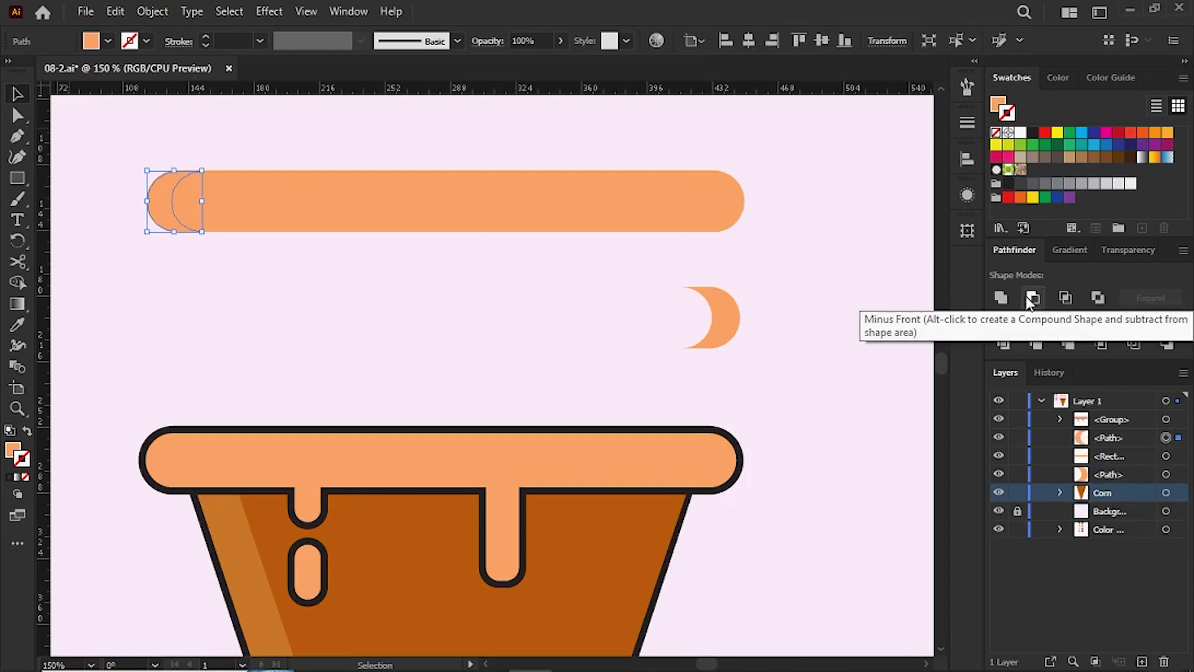
- Move the new crescent down-left and delete the leftover rounded bar
click(285, 254)
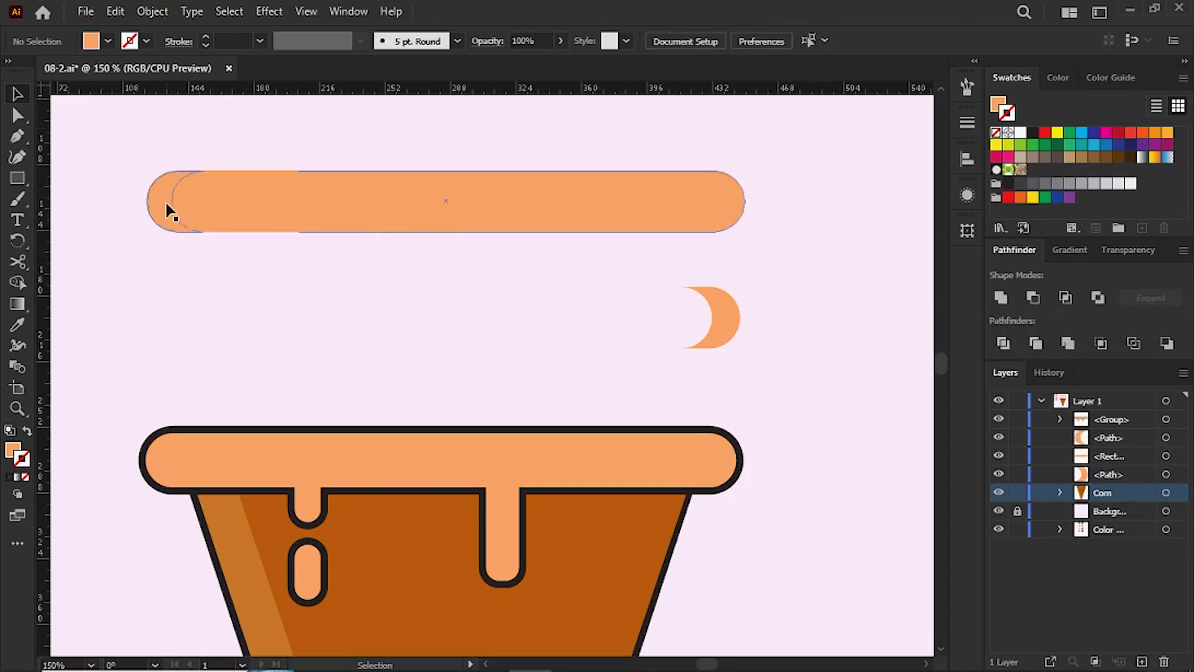
mouse_move(163, 201)
mouse_down()
mouse_move(122, 232)
mouse_move(131, 287)
mouse_up()
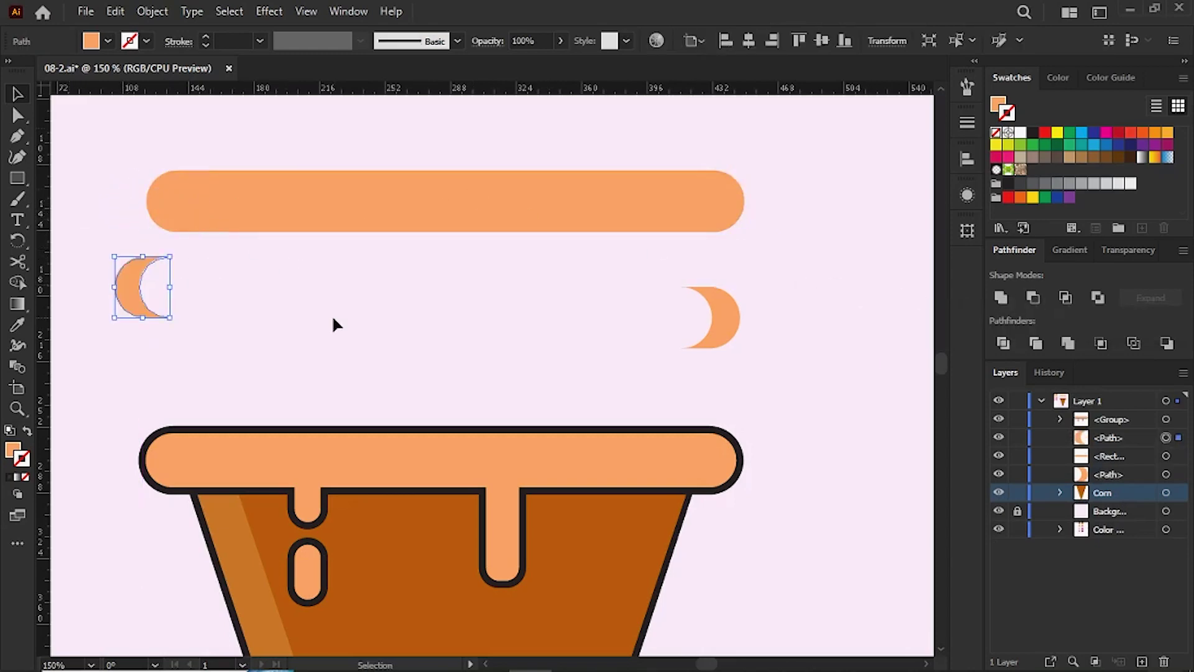
click(275, 142)
click(444, 224)
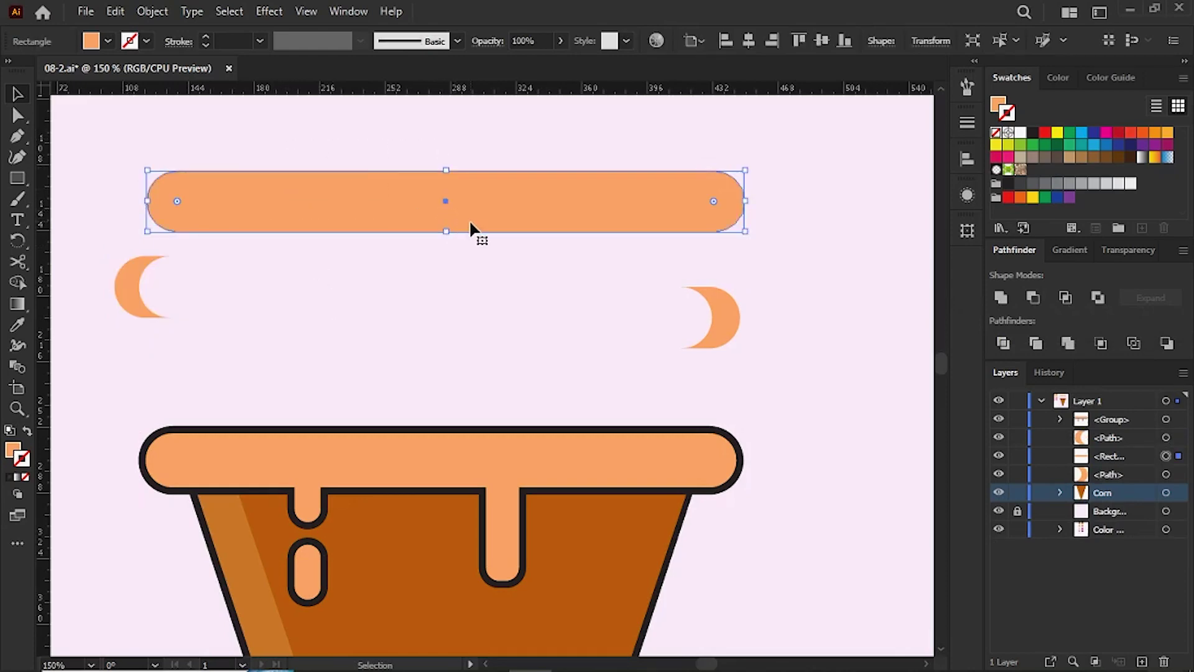
key(Delete)
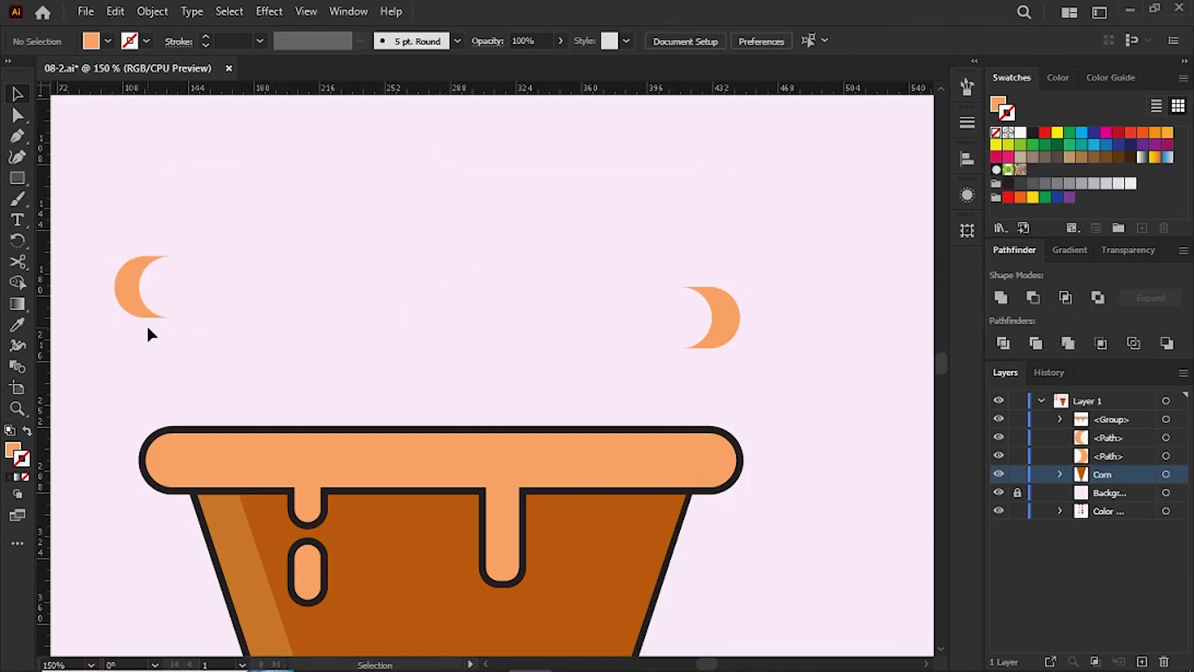
- Move the left crescent level with the right crescent
drag(140, 306, 228, 338)
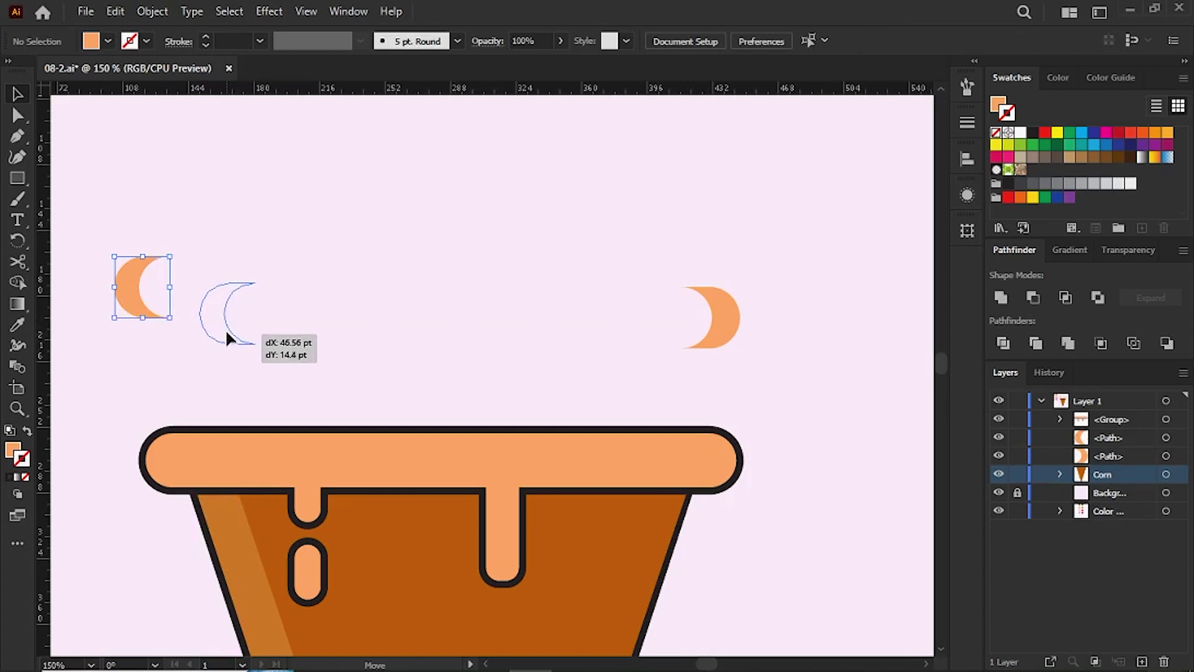
drag(227, 337, 231, 334)
key(ctrl+minus)
key(ctrl+minus)
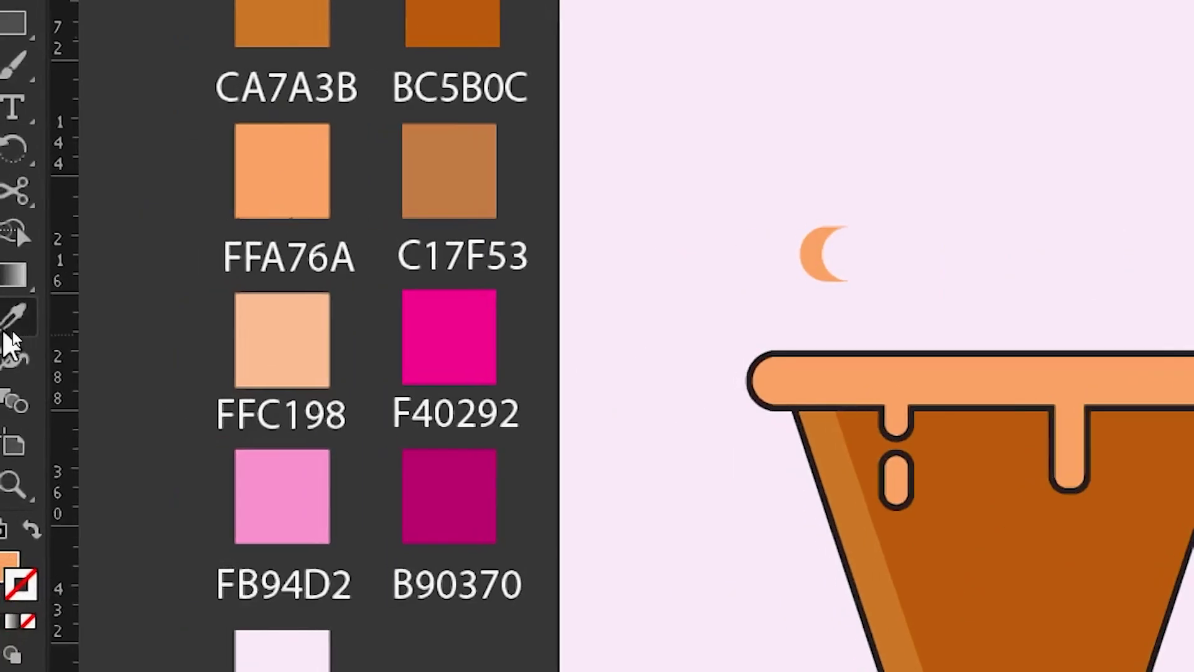
- Eyedrop brown C17F53 onto the right crescent and light peach FFC198 onto the left one
click(13, 318)
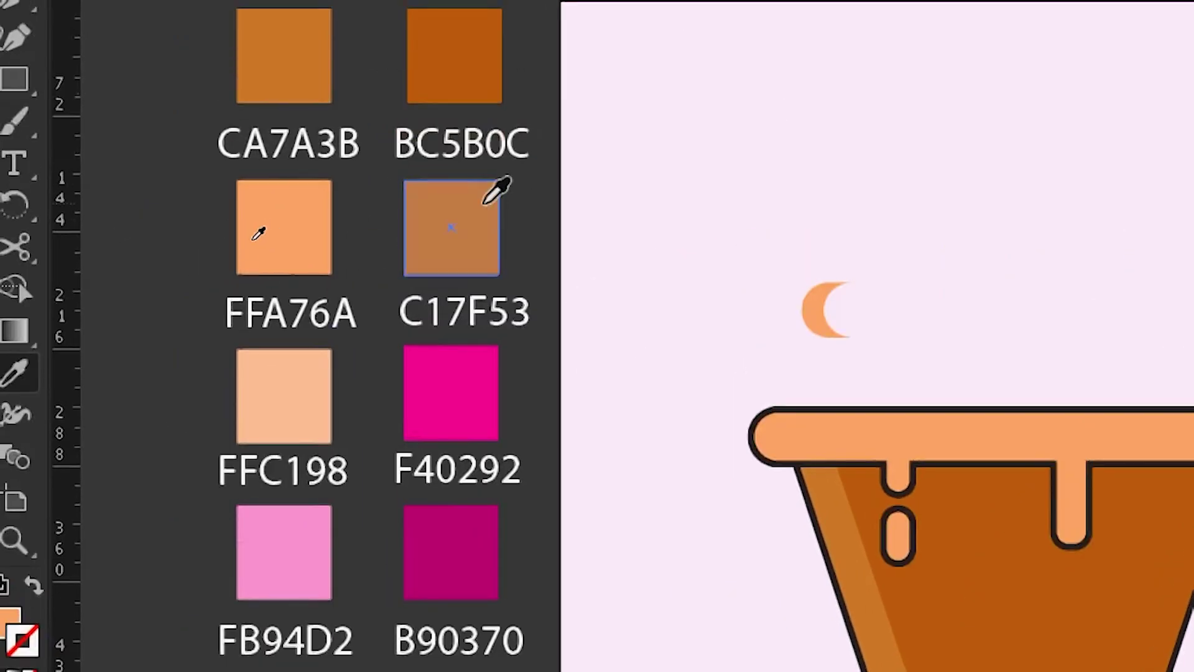
click(484, 204)
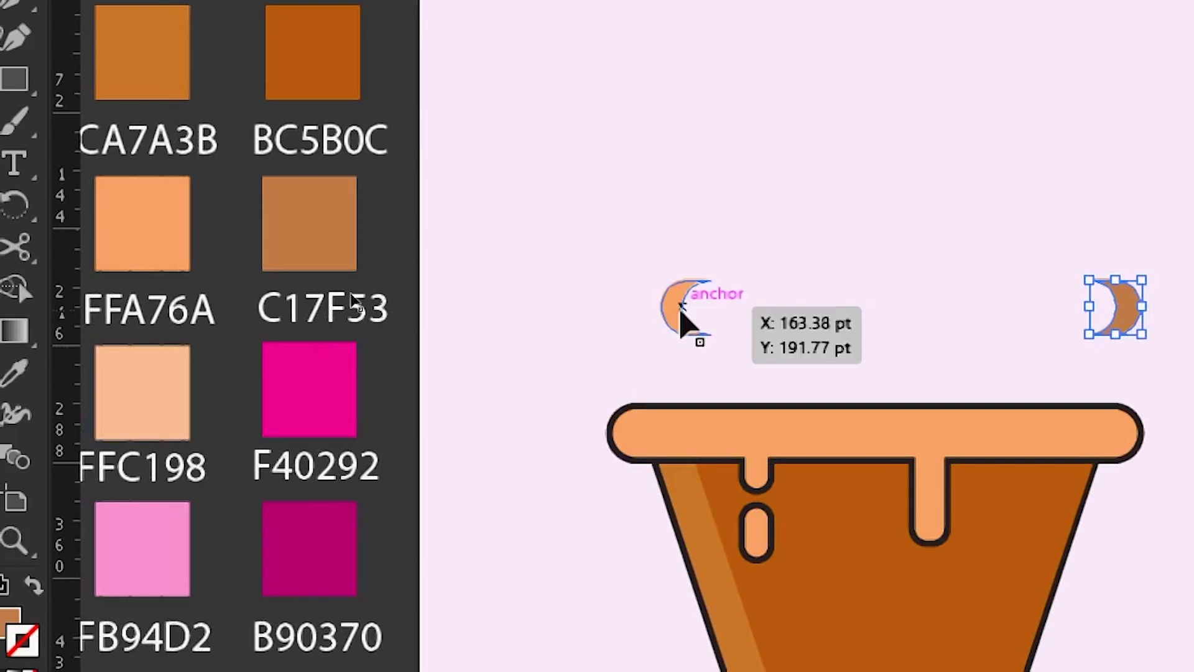
click(685, 319)
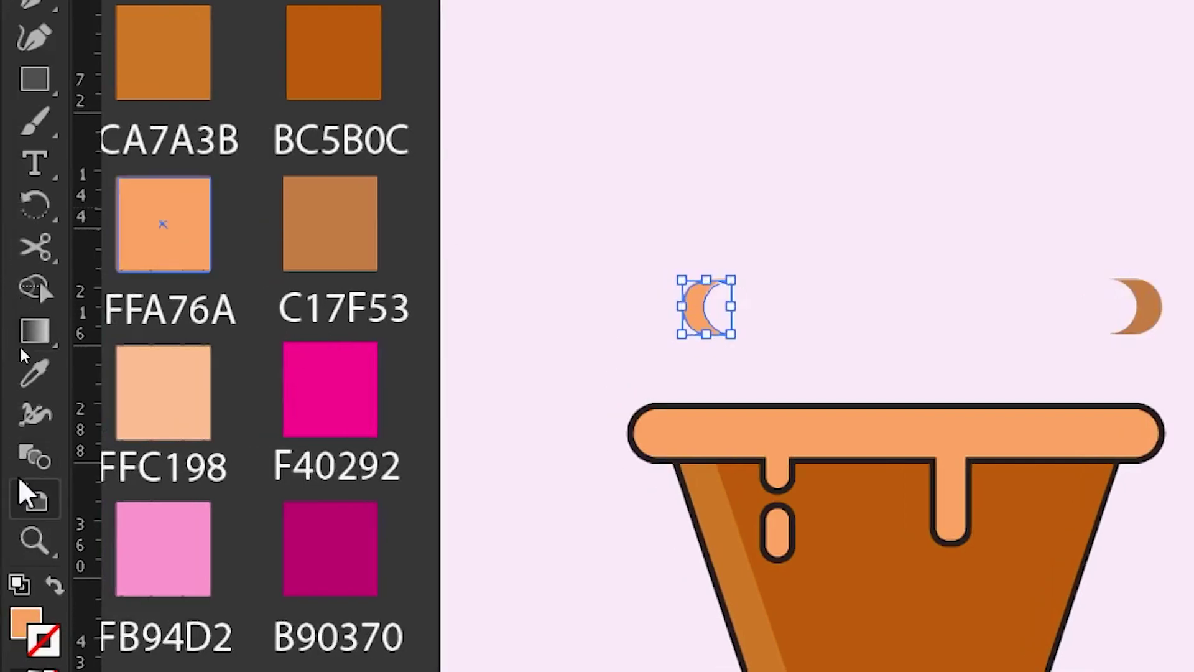
click(41, 378)
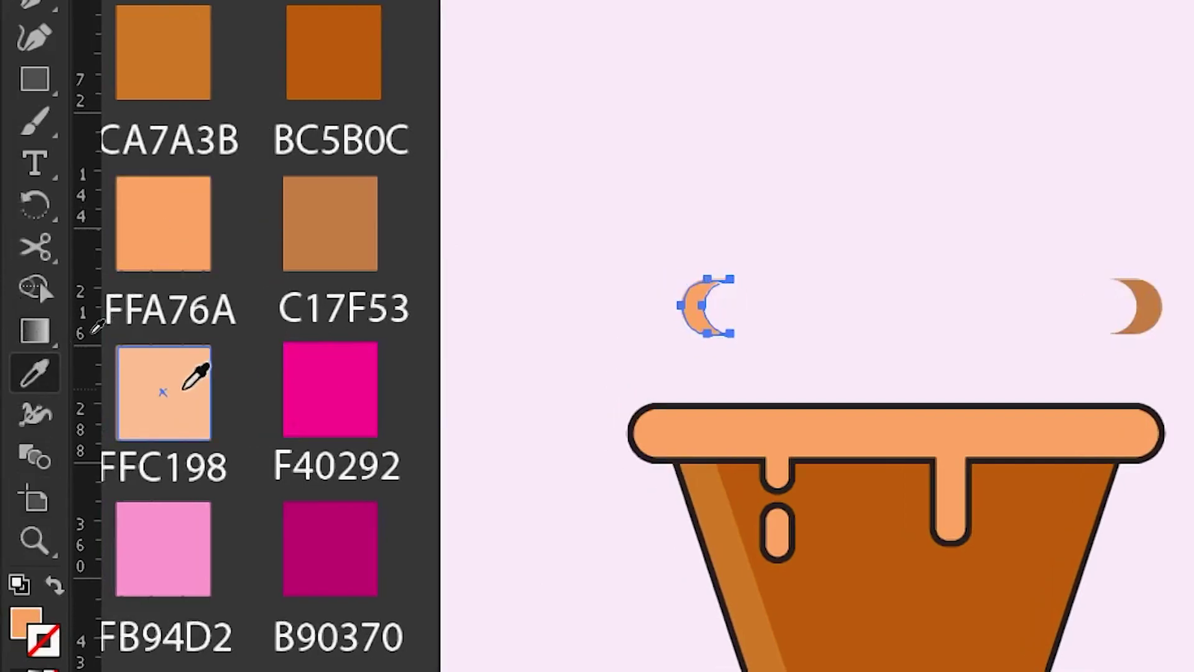
click(184, 388)
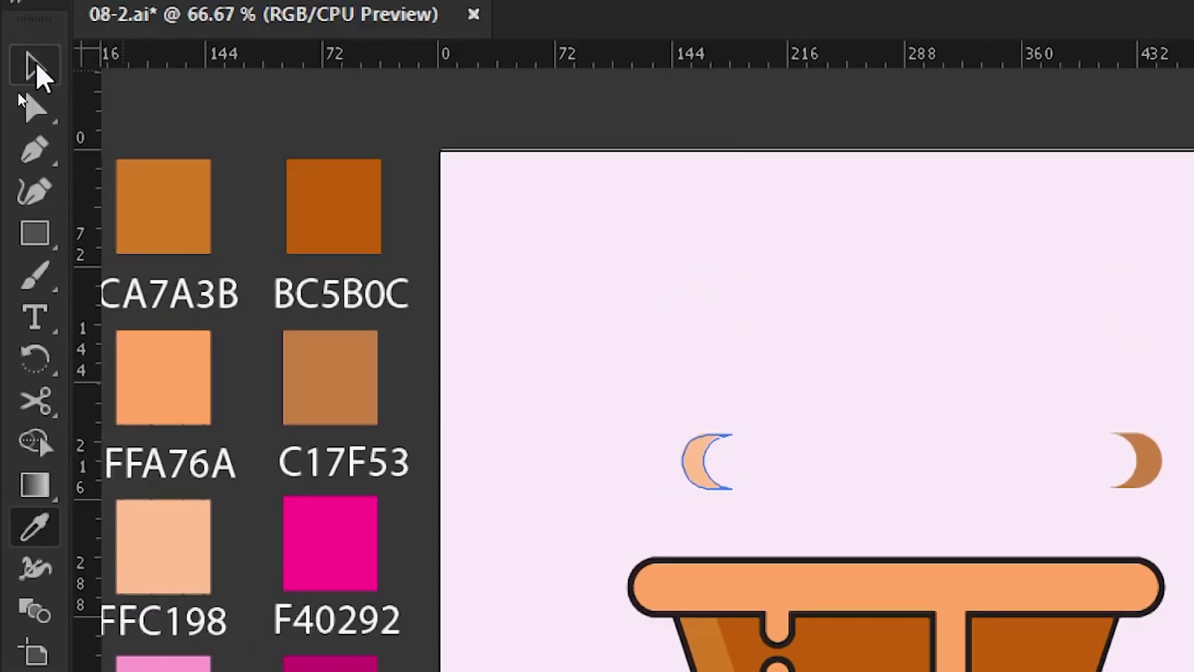
click(36, 66)
drag(1059, 453, 770, 269)
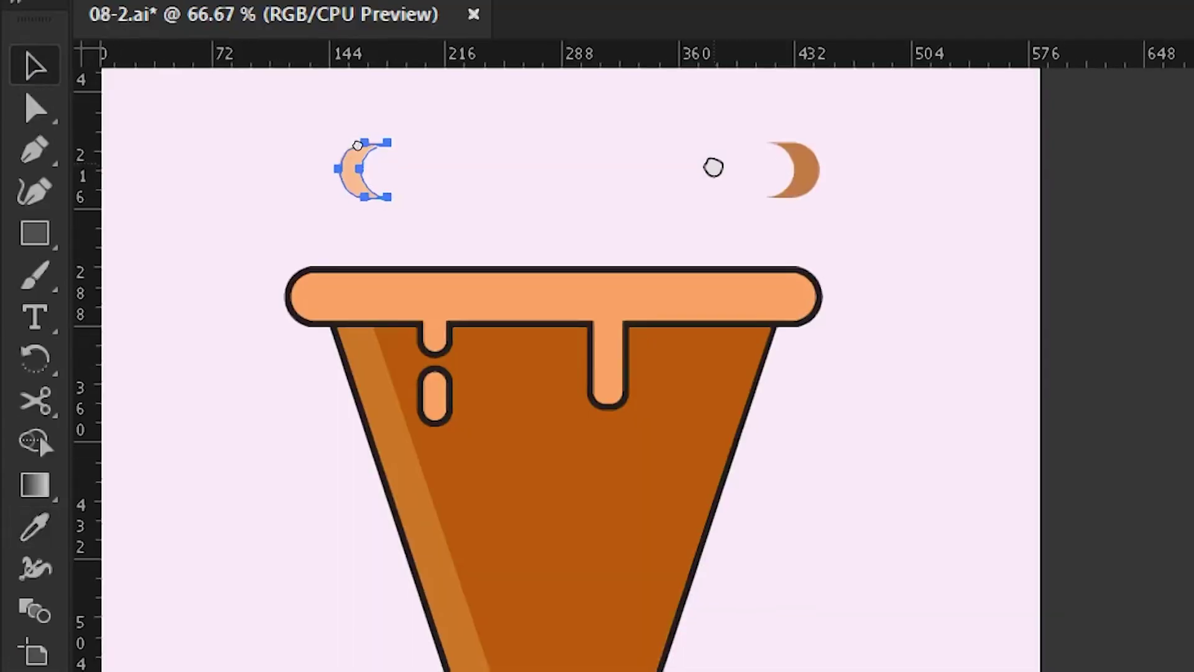
click(658, 269)
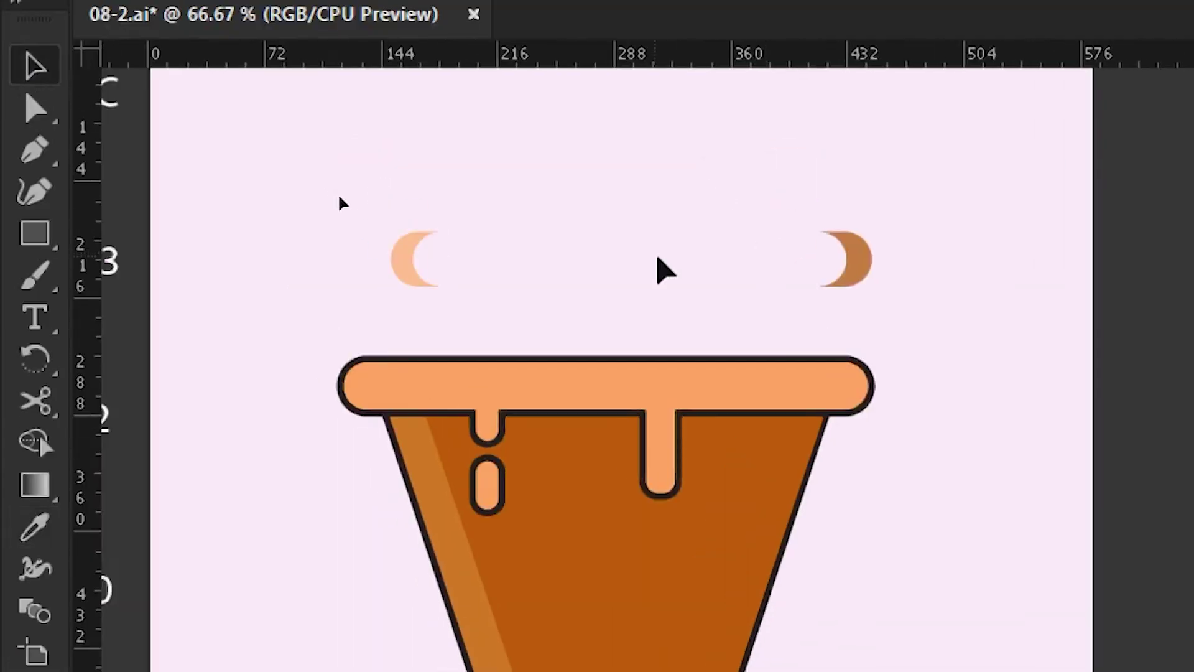
- Place the brown crescent on the rim's right end, nudge it left, and bring it forward with Ctrl+]
mouse_move(861, 267)
mouse_down()
mouse_move(874, 445)
mouse_move(859, 395)
mouse_up()
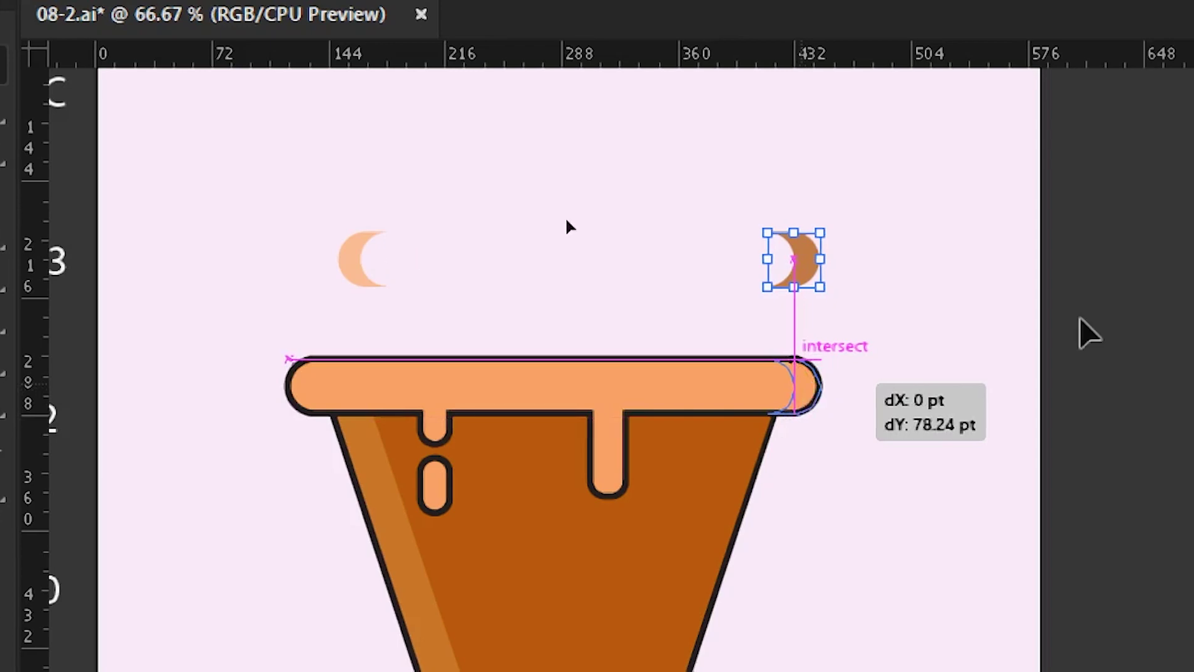
drag(861, 395, 862, 392)
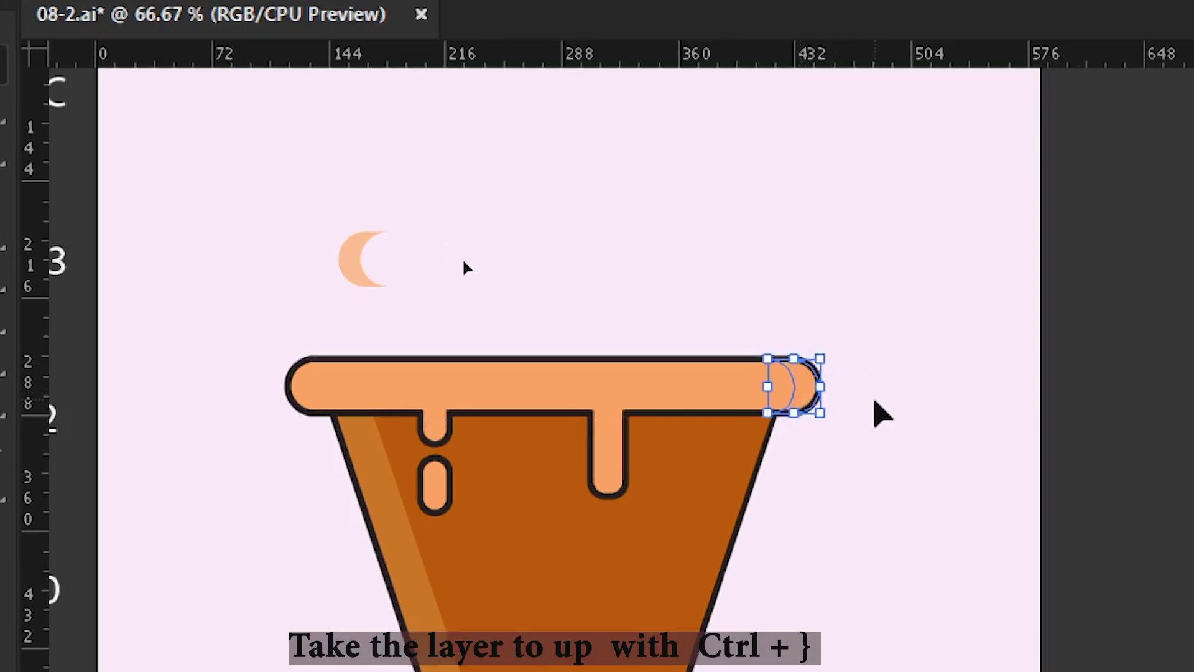
key(Left)
key(Left)
key(Left)
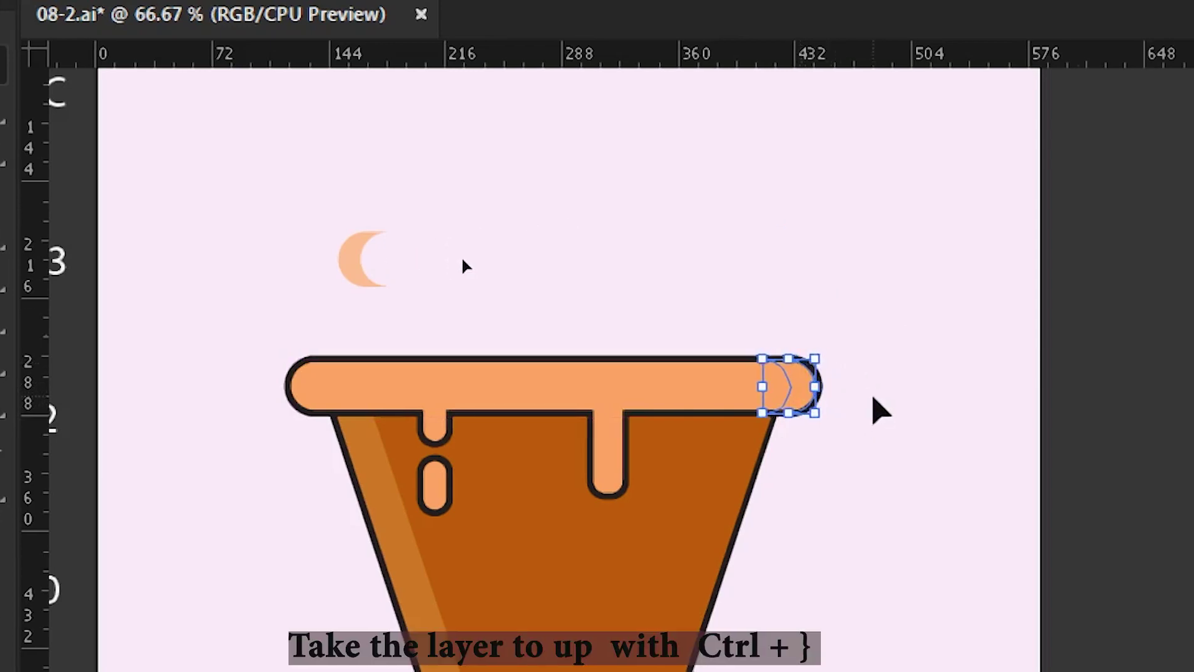
click(881, 411)
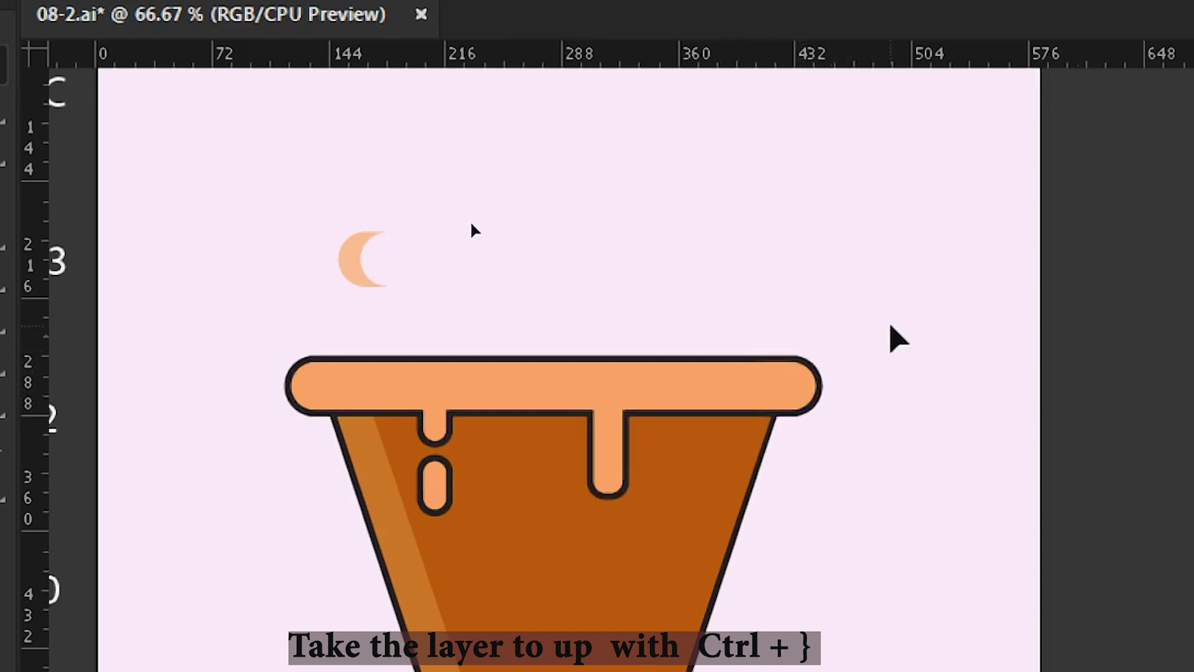
key(ctrl+z)
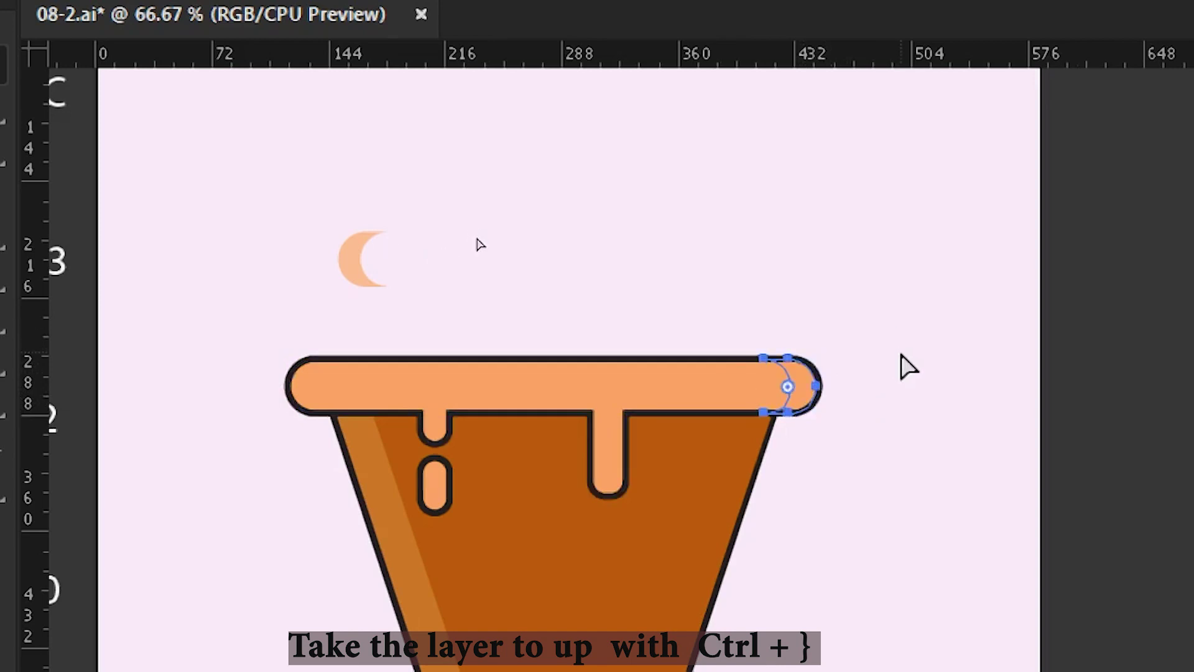
key(ctrl+bracketright)
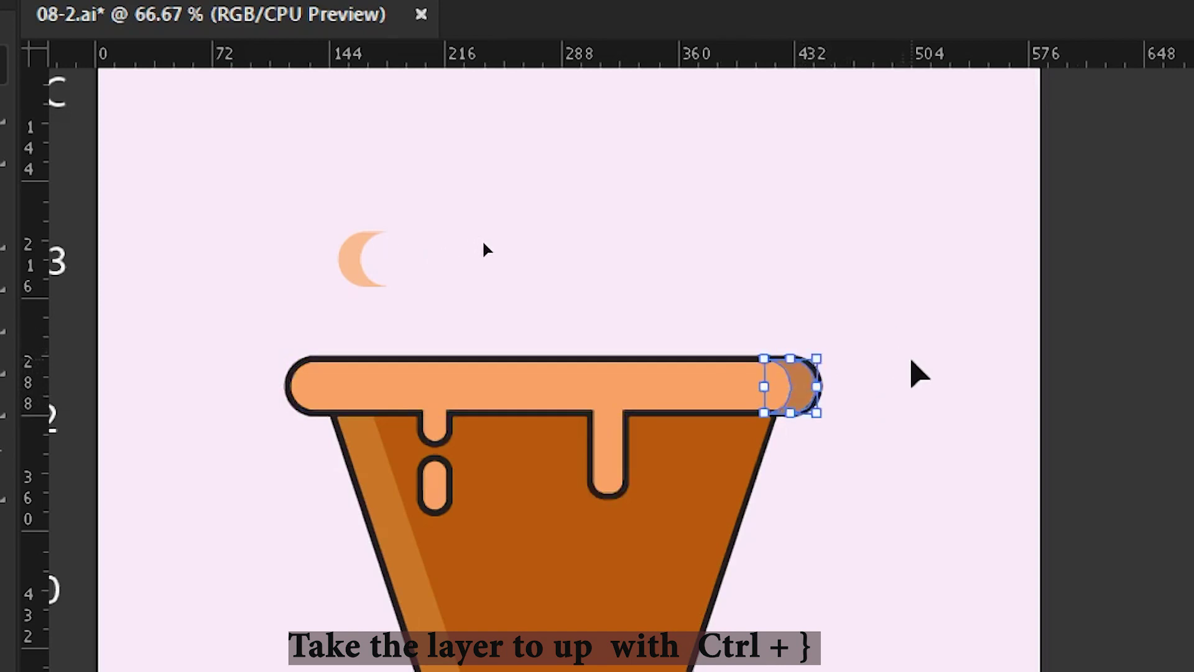
click(796, 398)
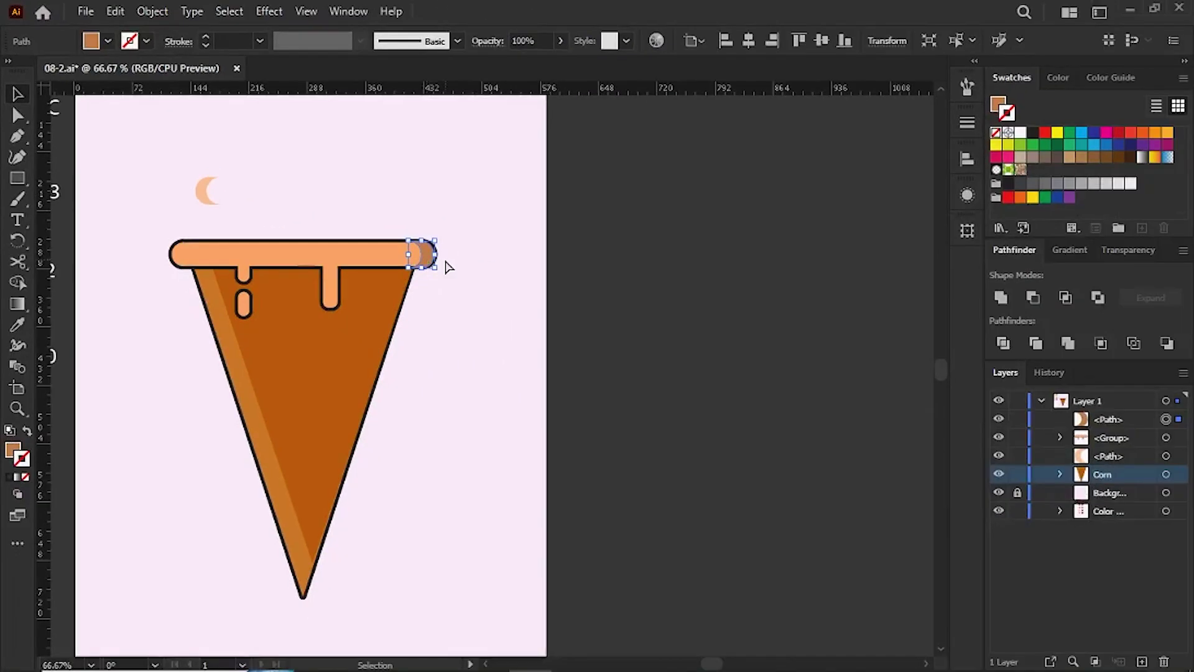
- Zoom in and shrink the brown crescent from its top and bottom edges
key(a)
key(ctrl+1)
key(ctrl+equal)
key(ctrl+equal)
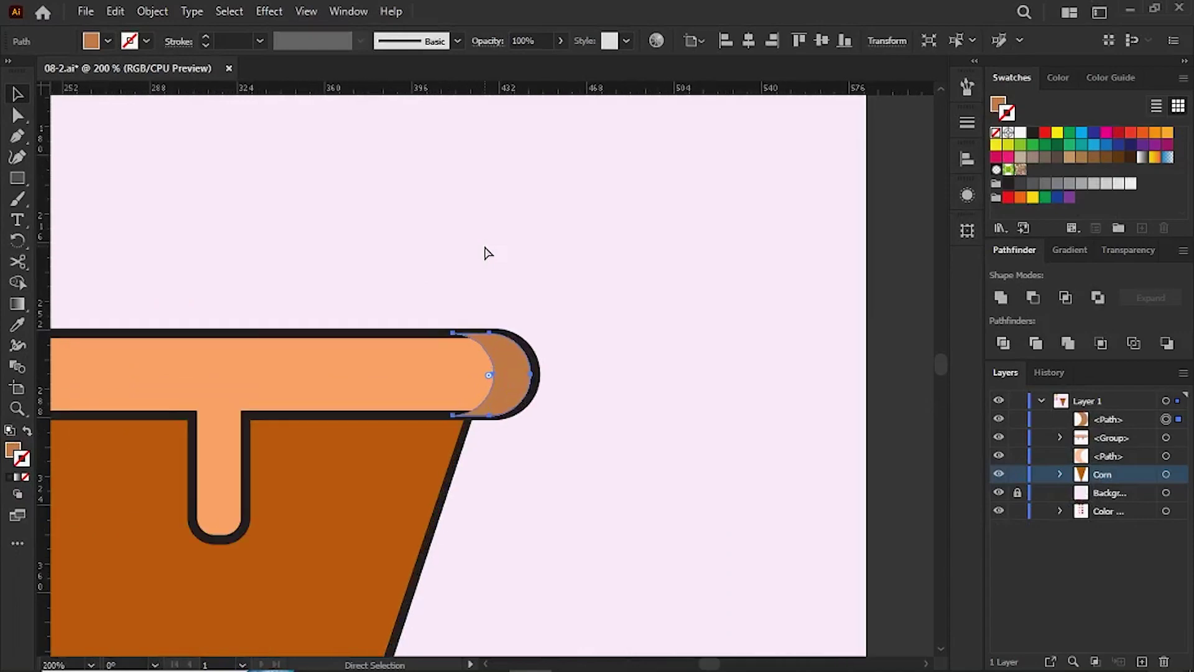
key(v)
key(ctrl+equal)
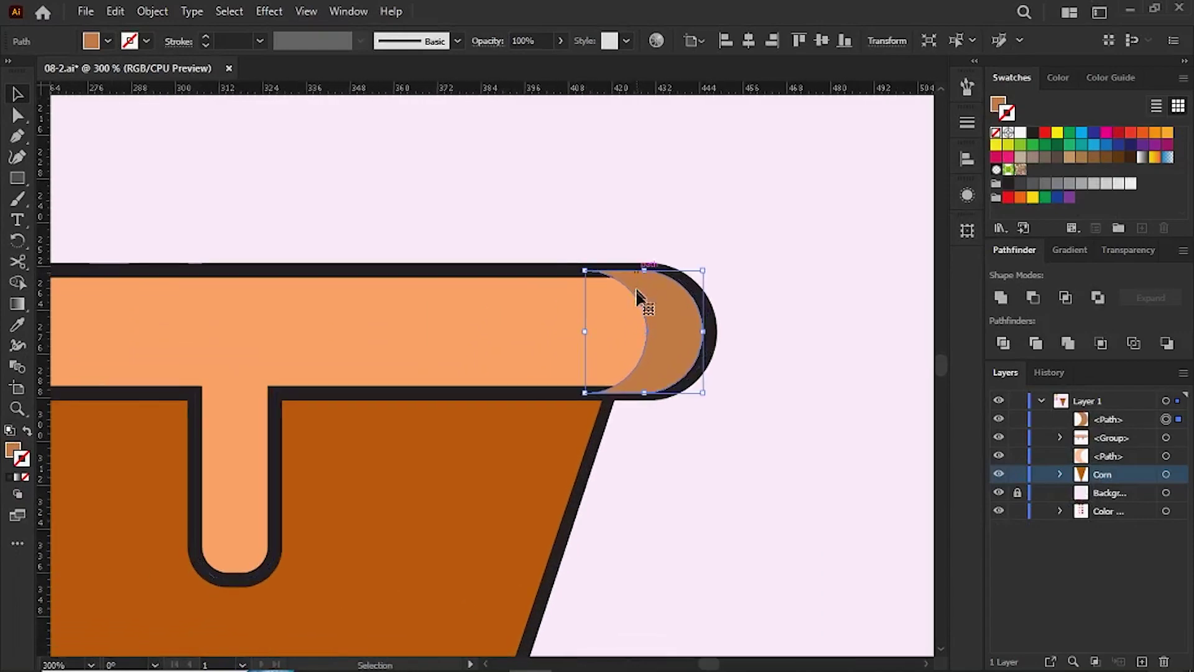
drag(643, 269, 644, 278)
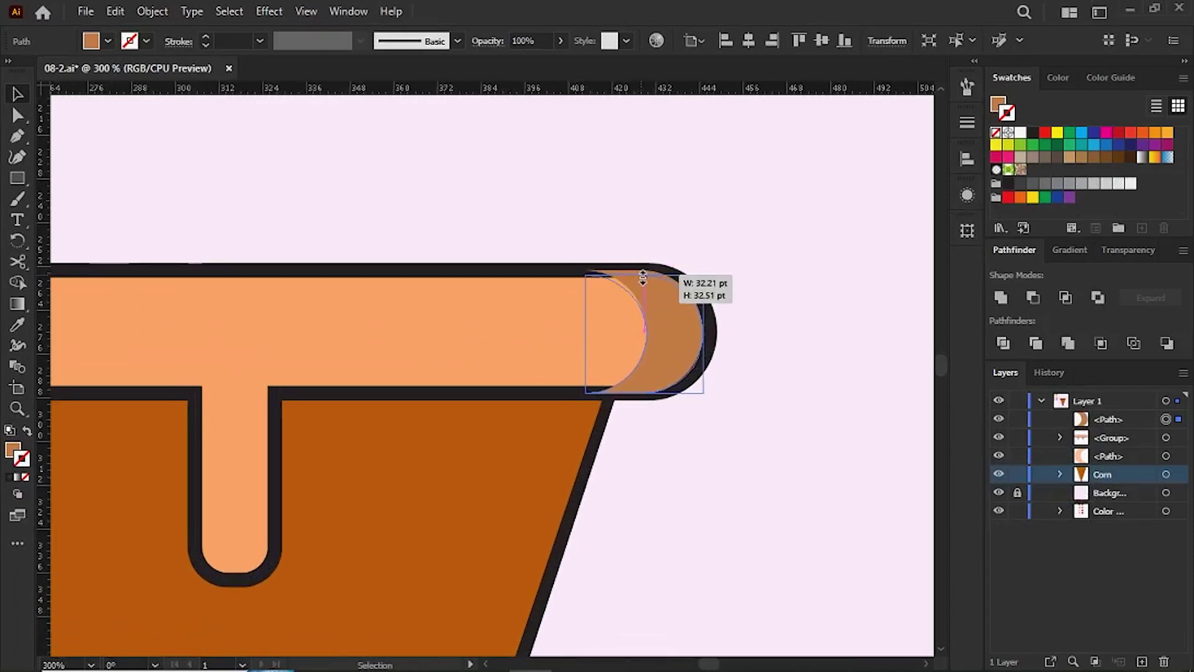
drag(644, 393, 644, 386)
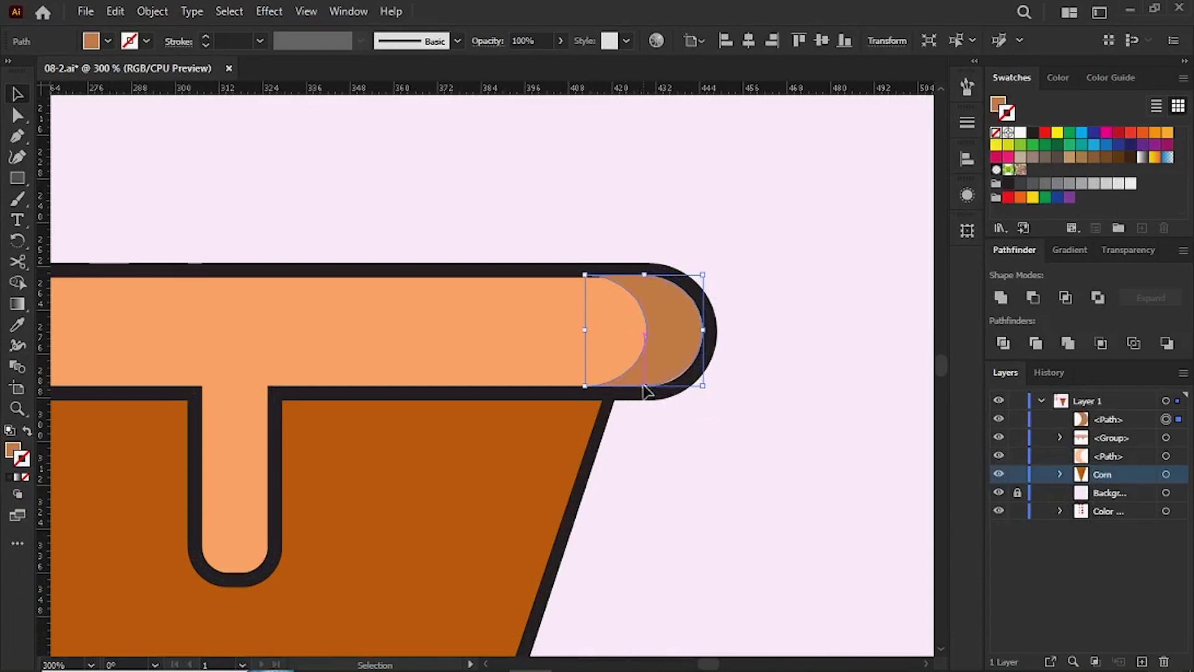
click(765, 336)
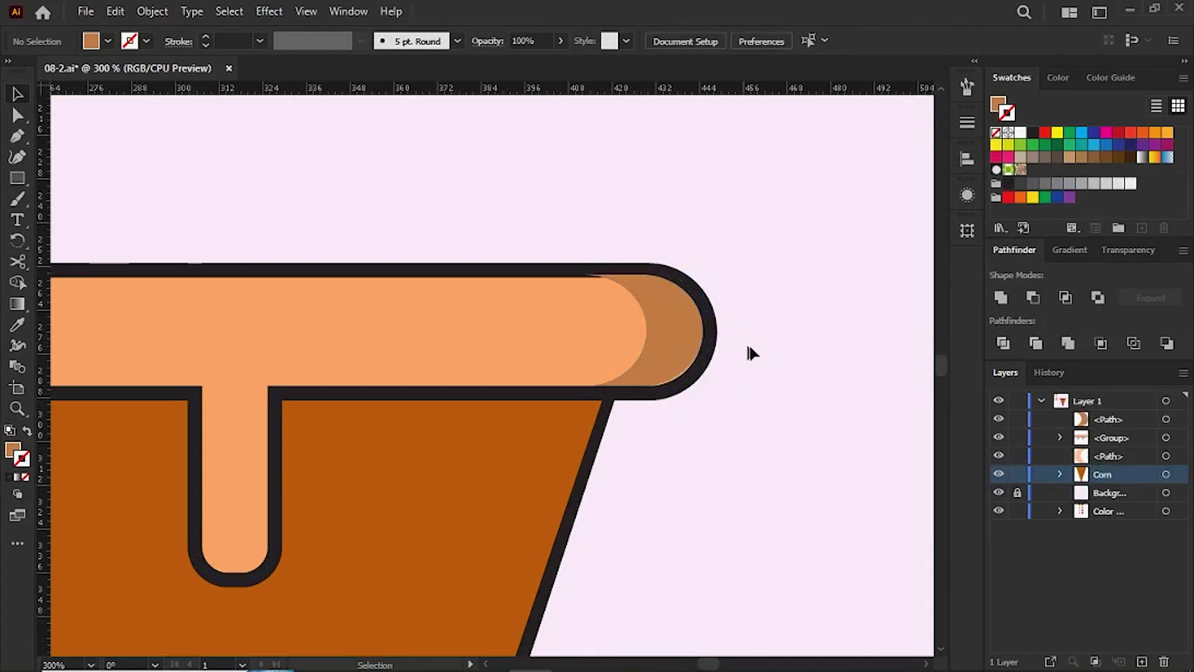
- Nudge and stretch the brown crescent to about 32.21 × 32.51 pt, filling the rim's right end
click(667, 351)
key(Down)
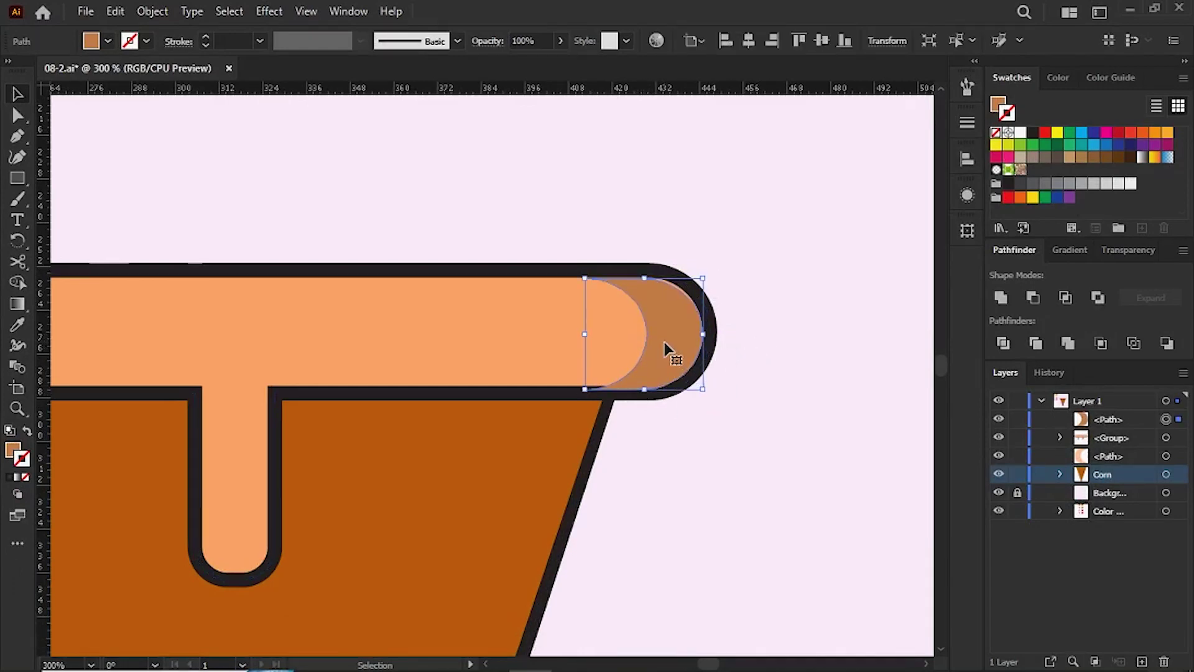
key(Up)
click(798, 317)
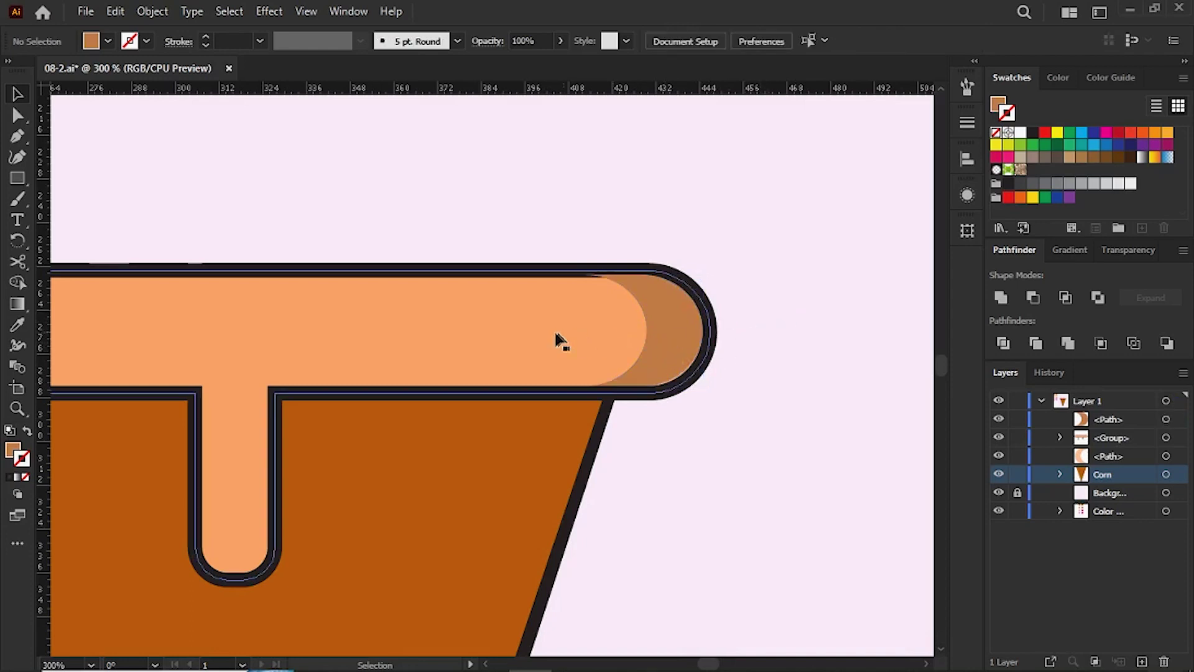
click(664, 344)
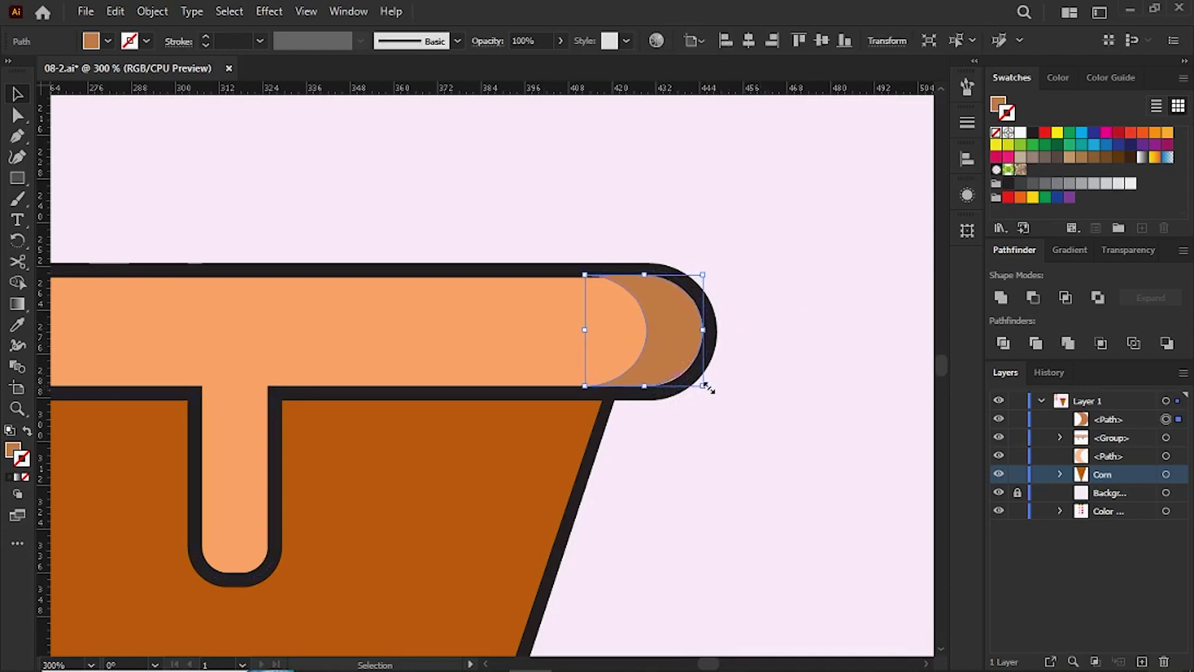
drag(705, 386, 706, 392)
click(749, 386)
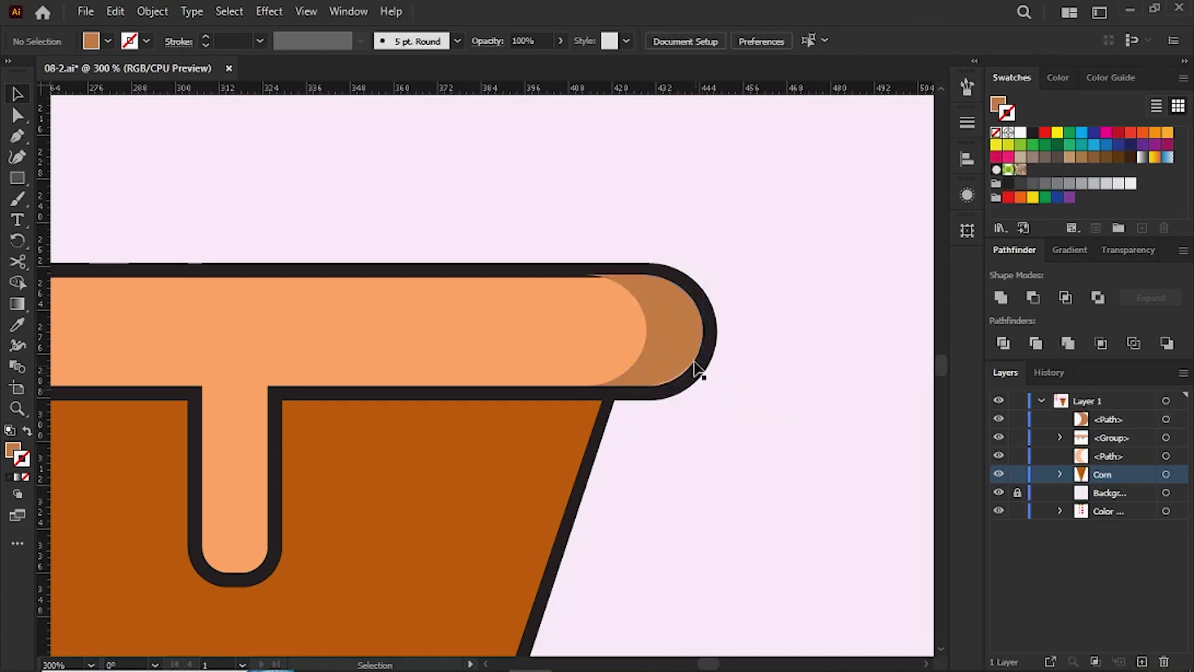
click(694, 366)
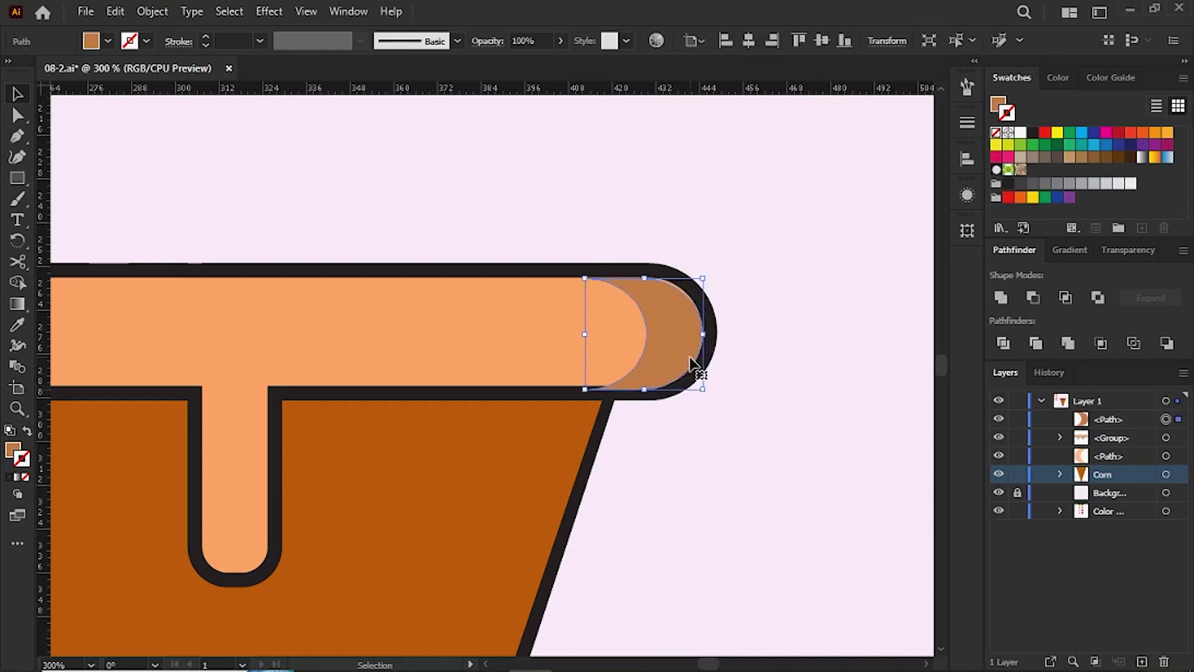
drag(707, 274, 702, 266)
scroll(560, 372, left, 3)
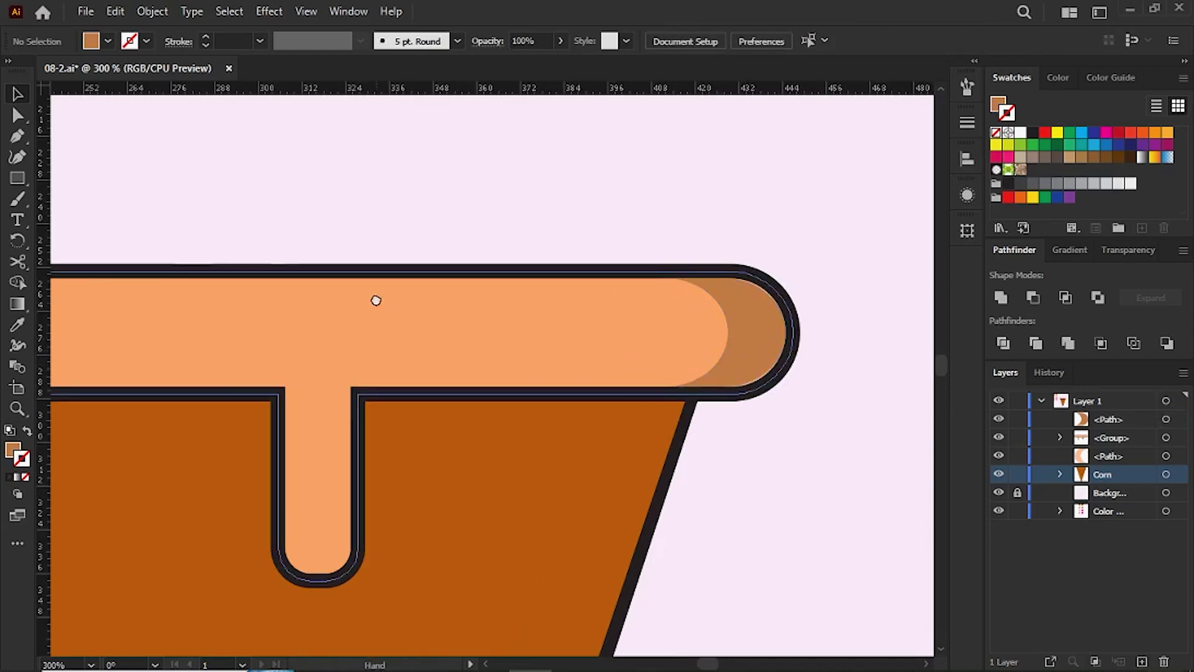
drag(376, 300, 865, 341)
- Move the light peach crescent onto the rim's left end and bring it in front
mouse_move(287, 388)
mouse_down()
mouse_move(429, 373)
mouse_move(445, 434)
mouse_up()
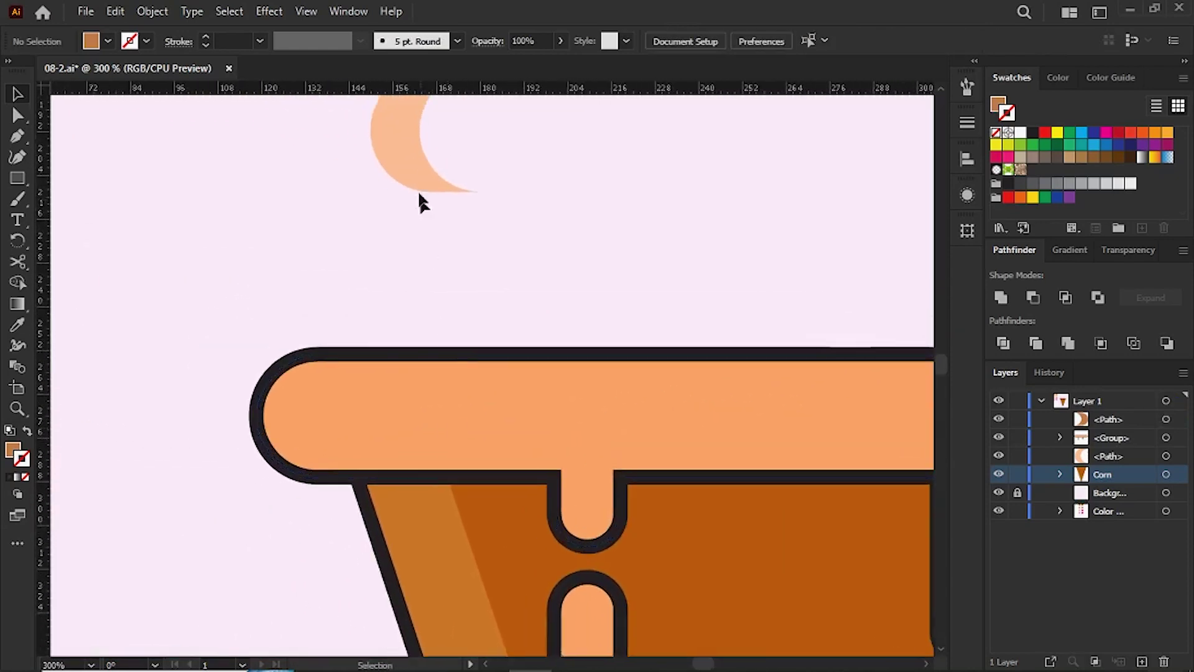
drag(416, 175, 322, 465)
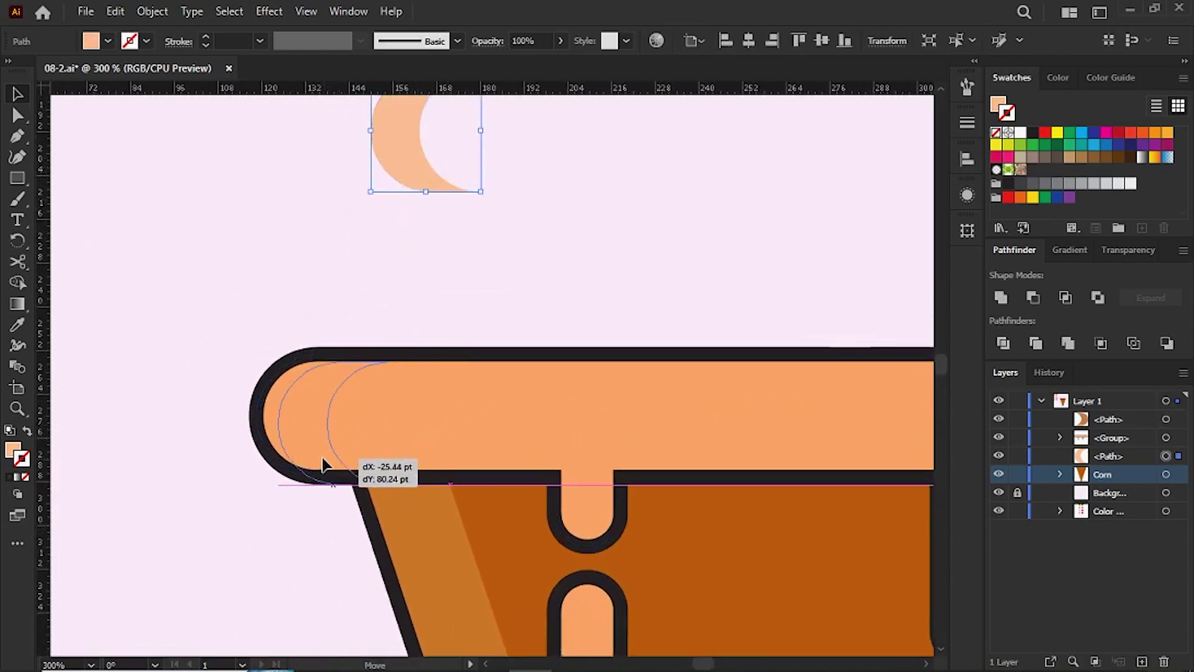
drag(322, 466, 322, 453)
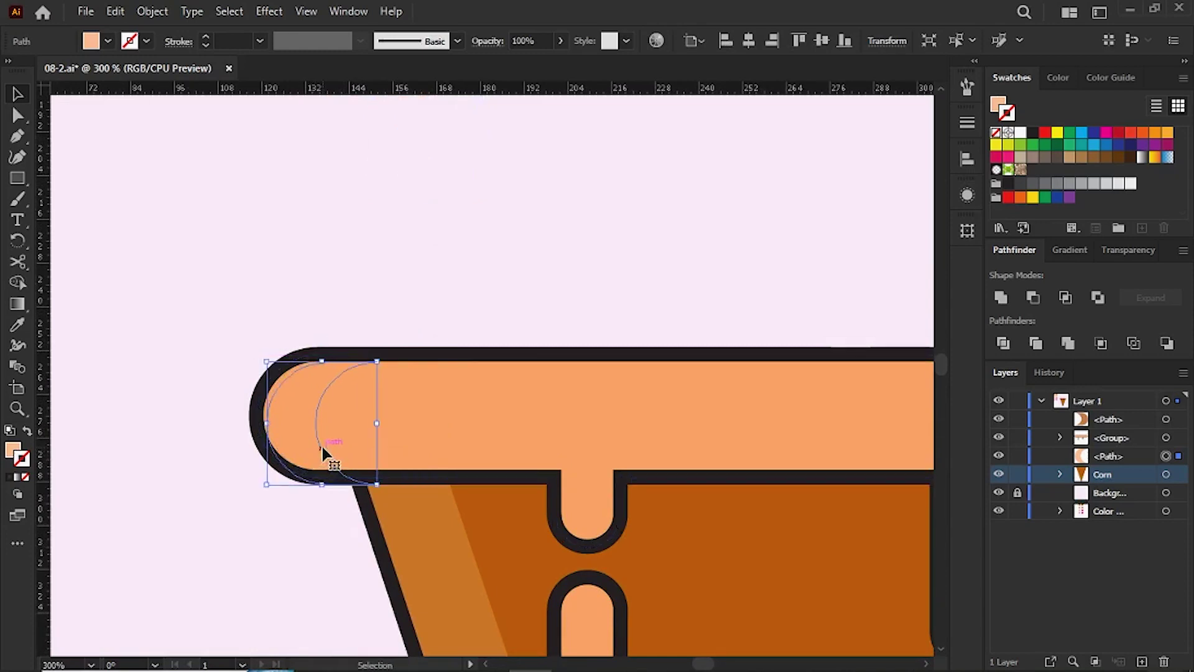
key(a)
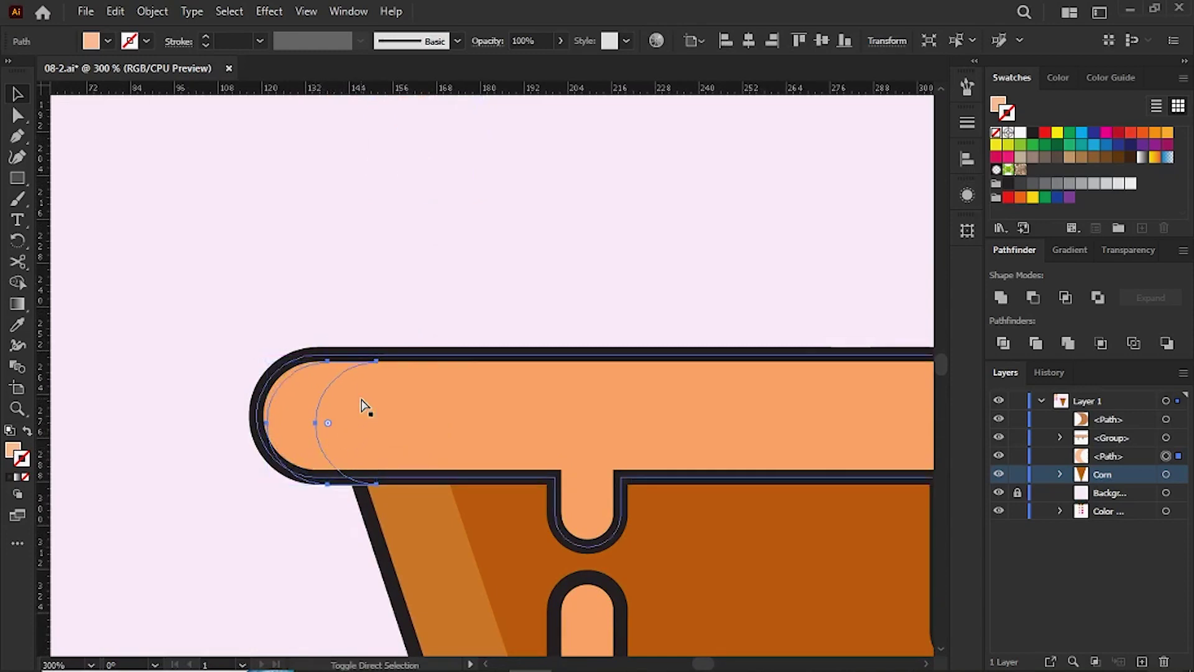
key(ctrl+bracketright)
click(495, 299)
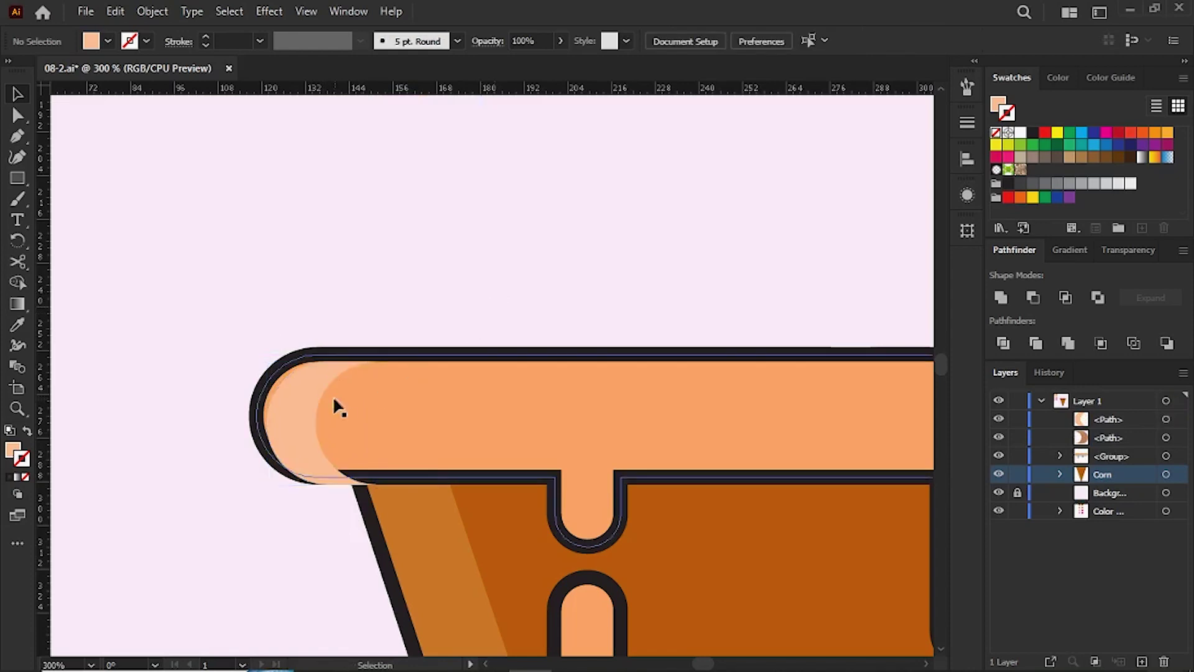
- Shift and trim the peach crescent to about 30.29 × 29.28 pt to fit the curve
drag(306, 390, 304, 388)
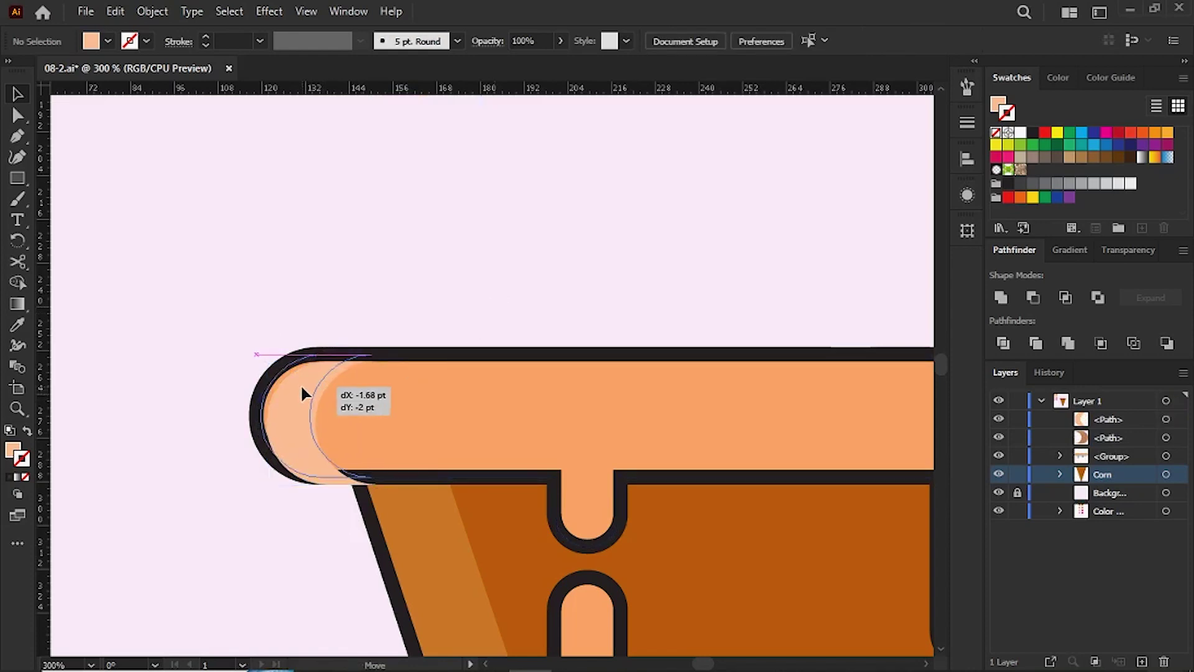
drag(304, 388, 301, 387)
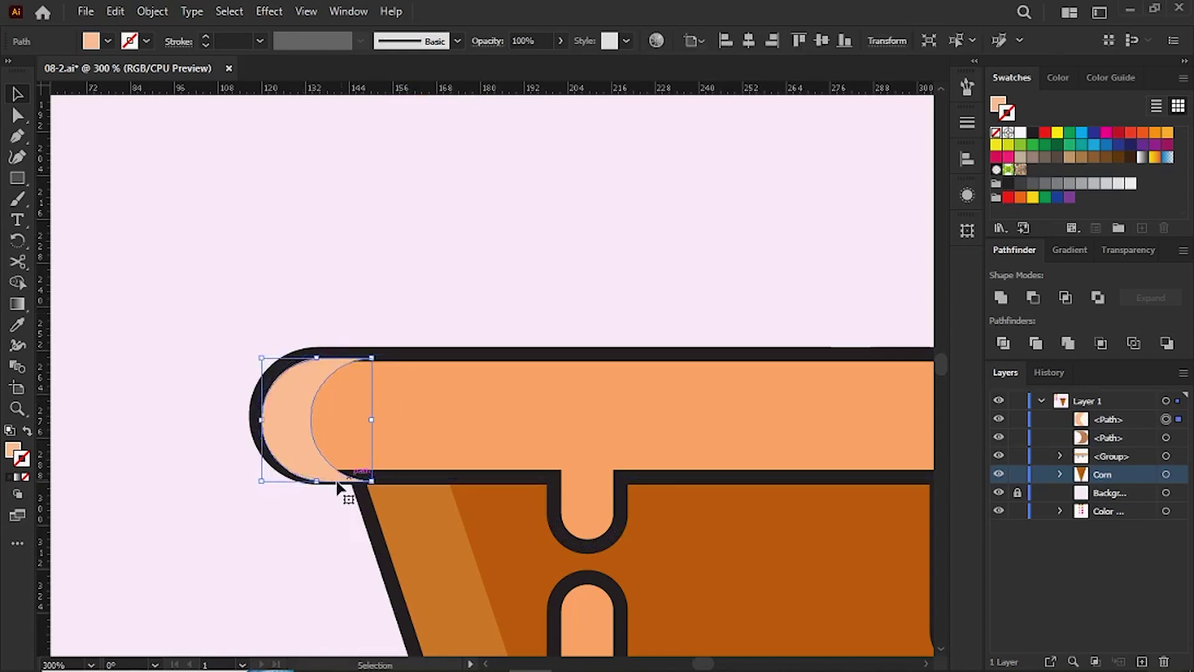
drag(319, 488, 315, 473)
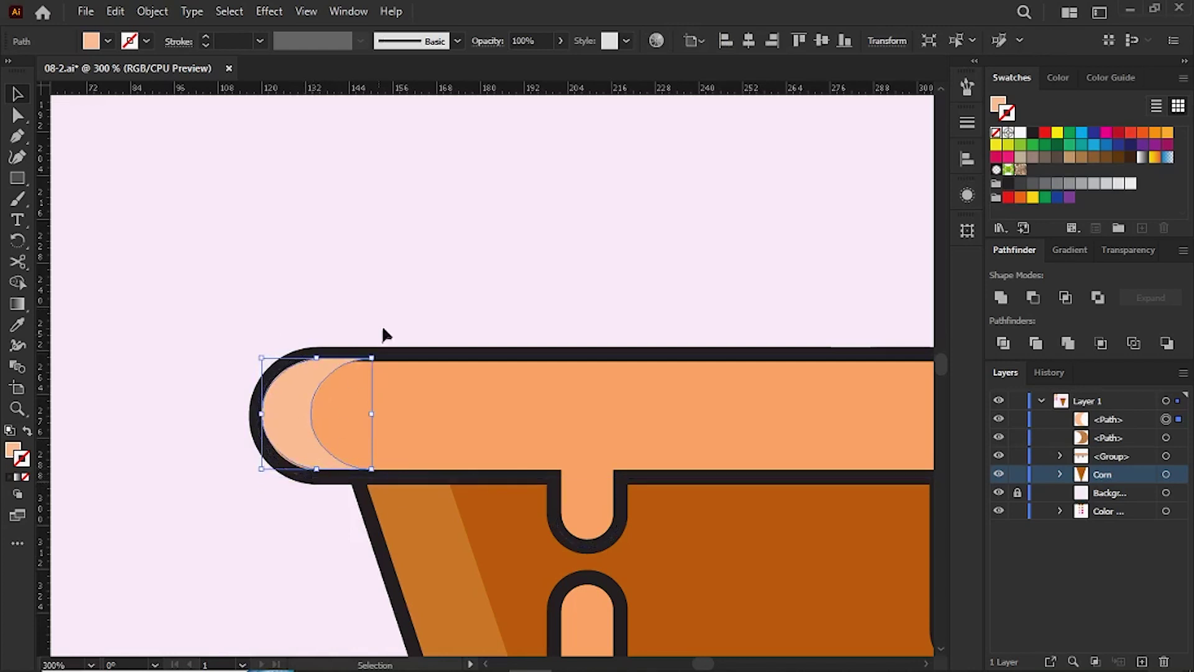
click(409, 270)
click(308, 373)
drag(316, 358, 319, 362)
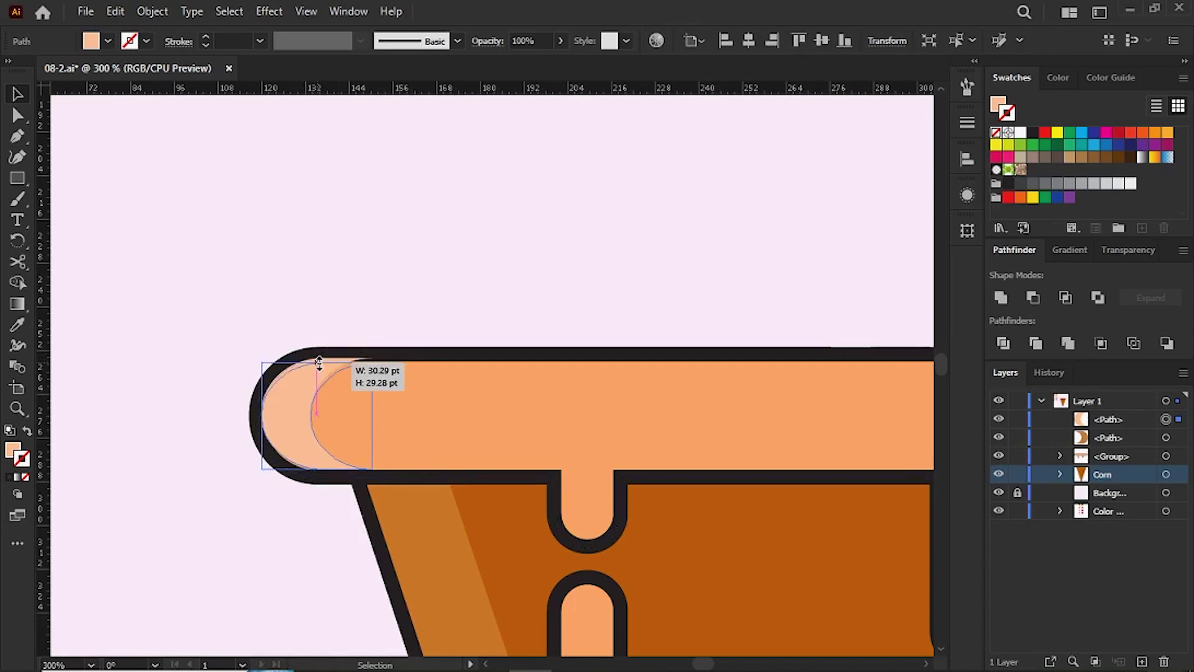
drag(320, 363, 319, 363)
click(419, 294)
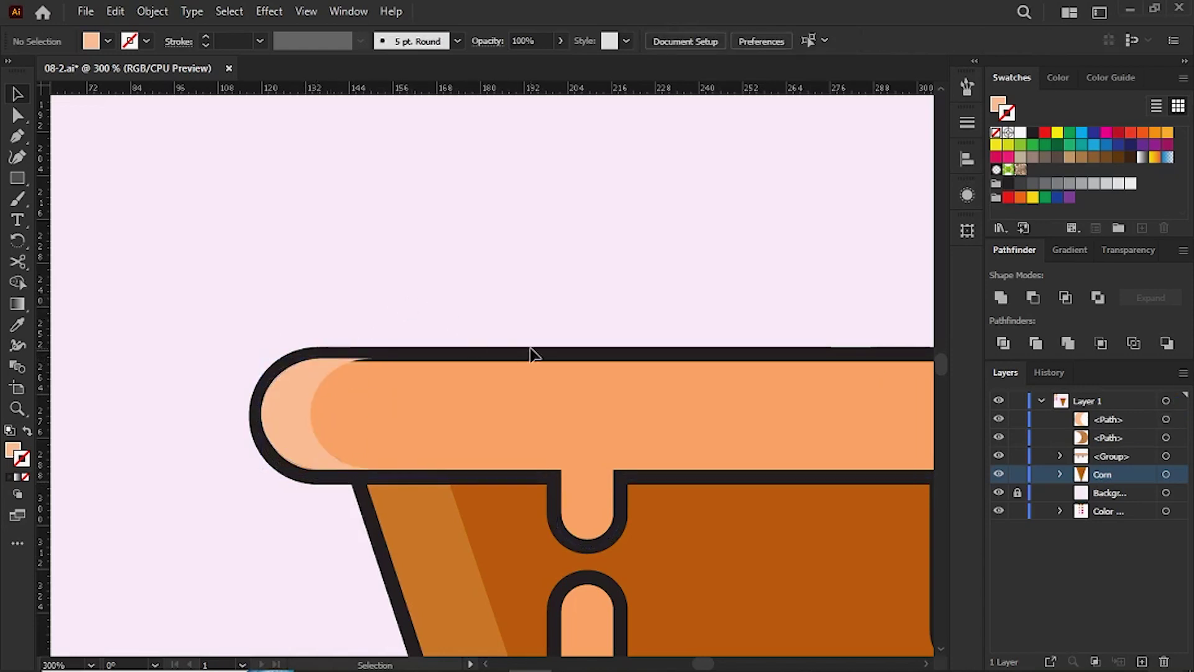
key(ctrl+1)
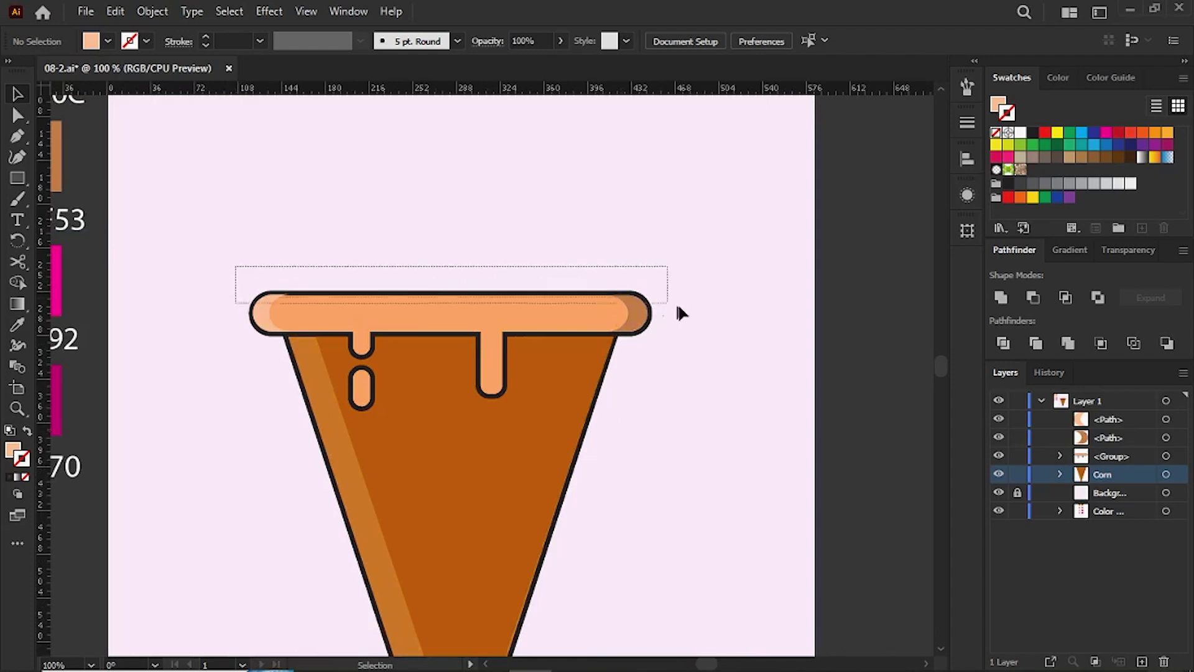
- Marquee-select the rim bar, its drips and both shading crescents, and group them
drag(236, 273, 692, 316)
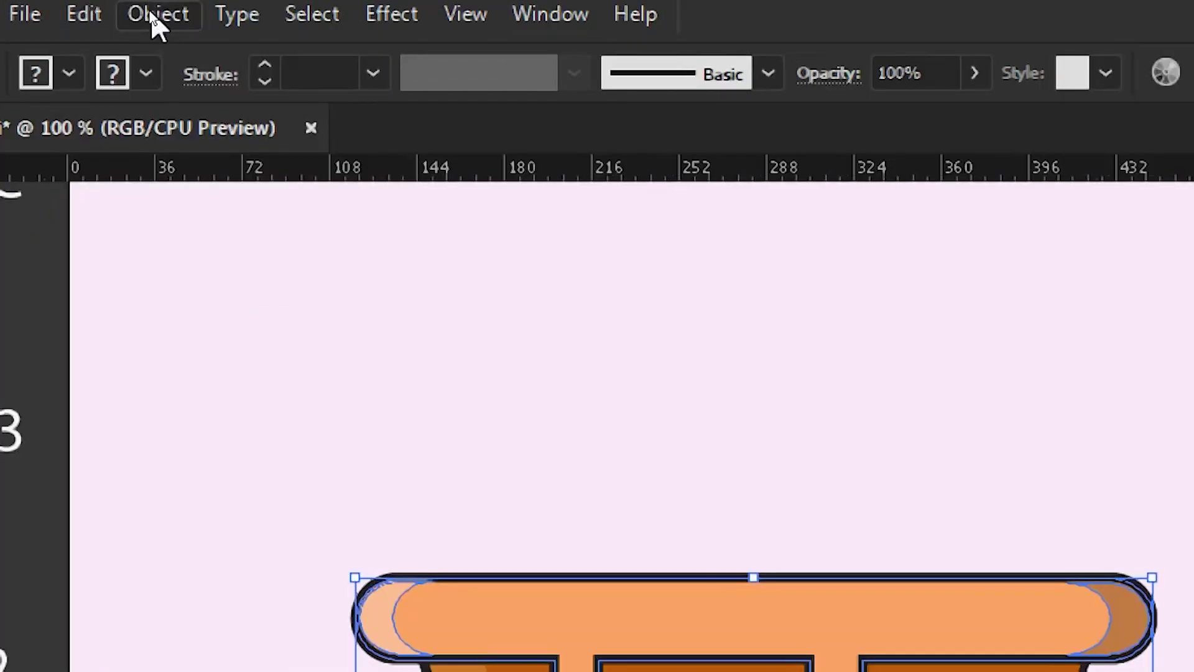
click(151, 11)
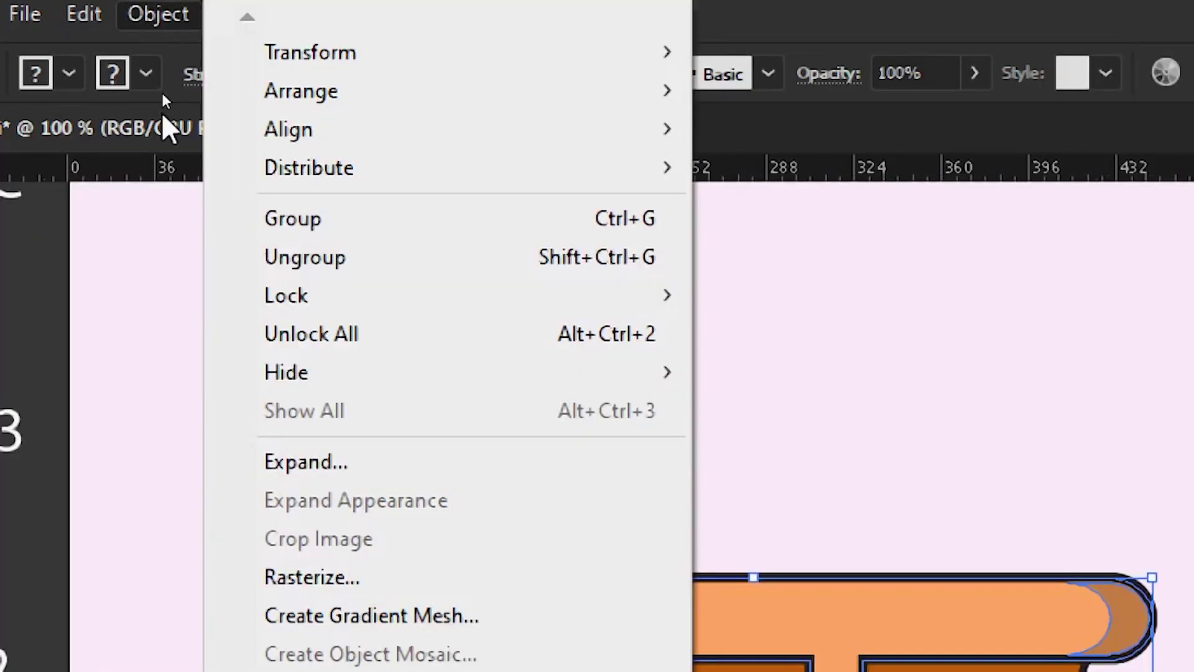
click(317, 223)
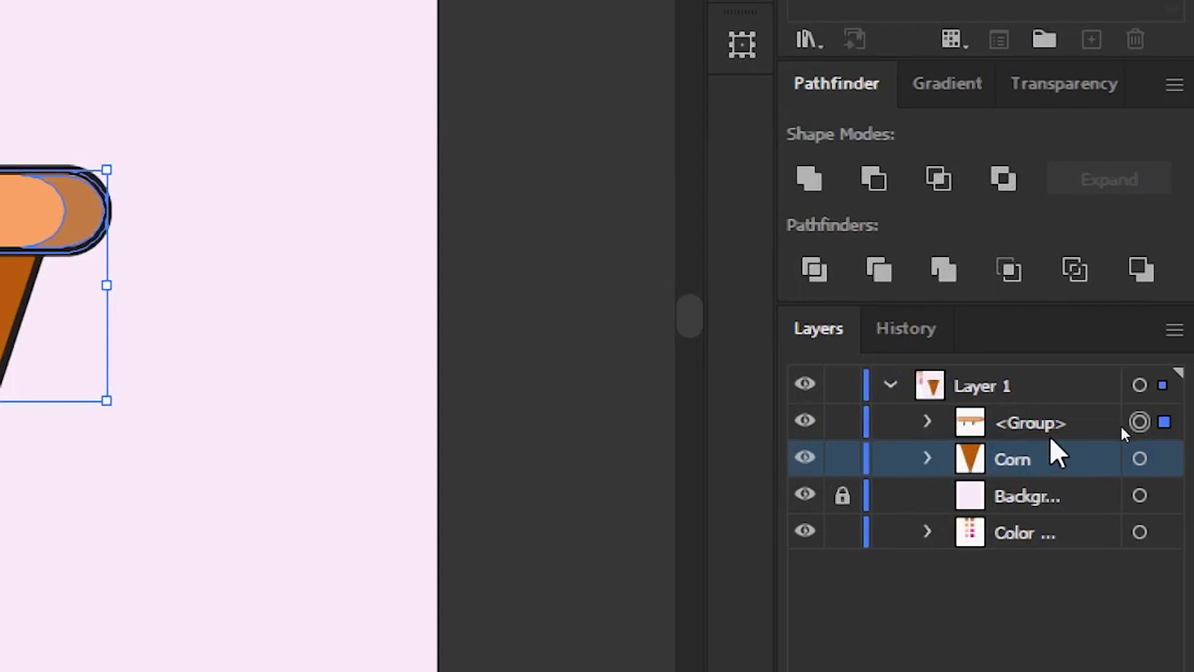
- Rename the new group in the Layers panel to 'Corn Top'
click(1122, 423)
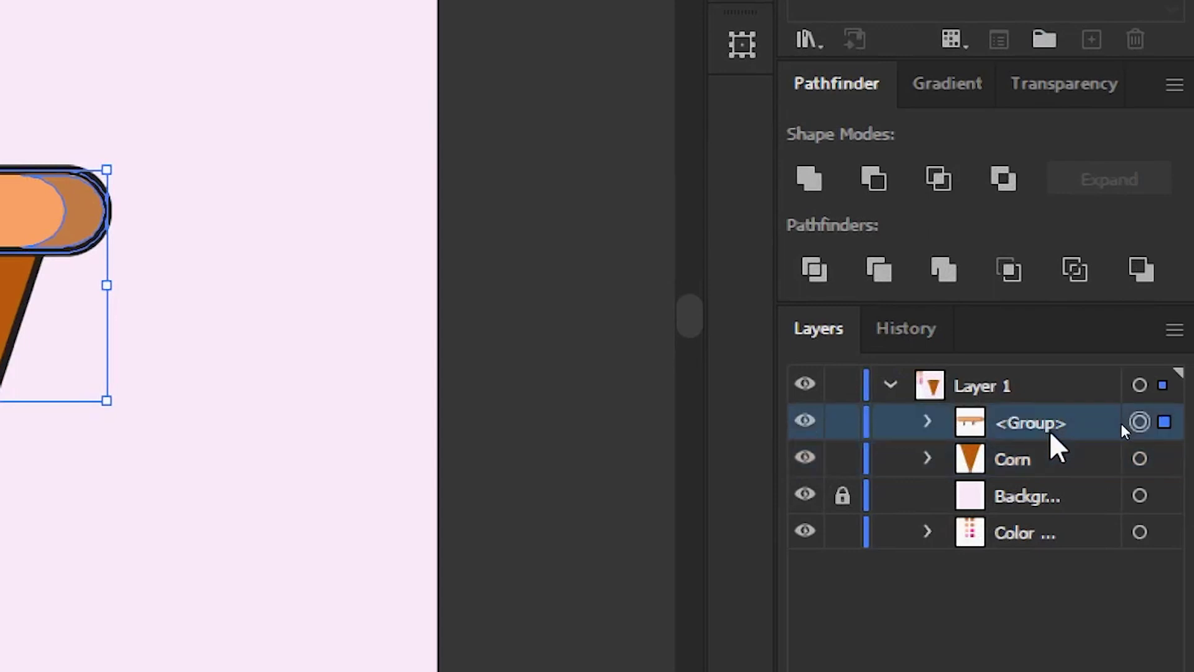
double_click(1050, 424)
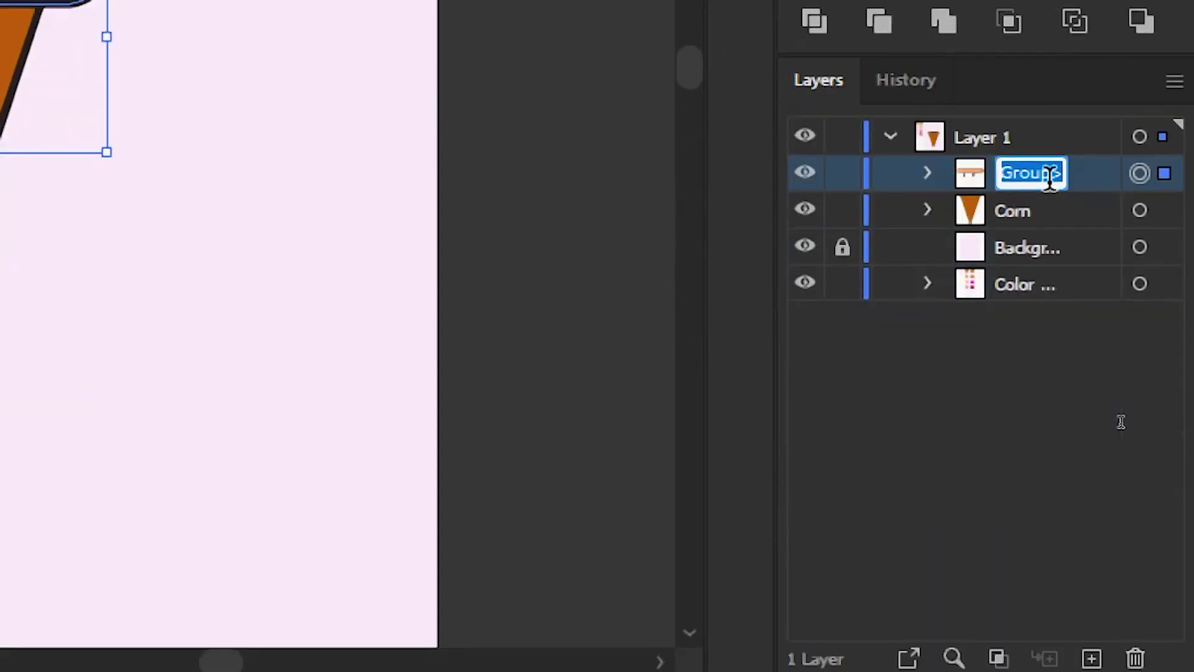
text(Corn )
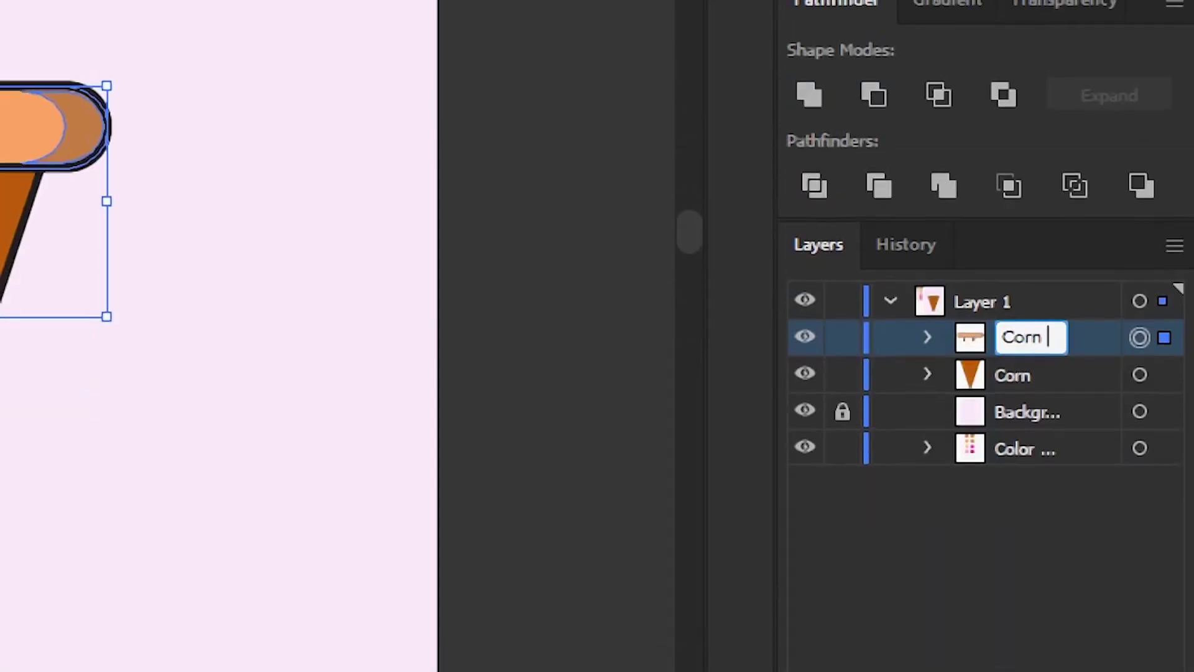
text(Top)
key(Return)
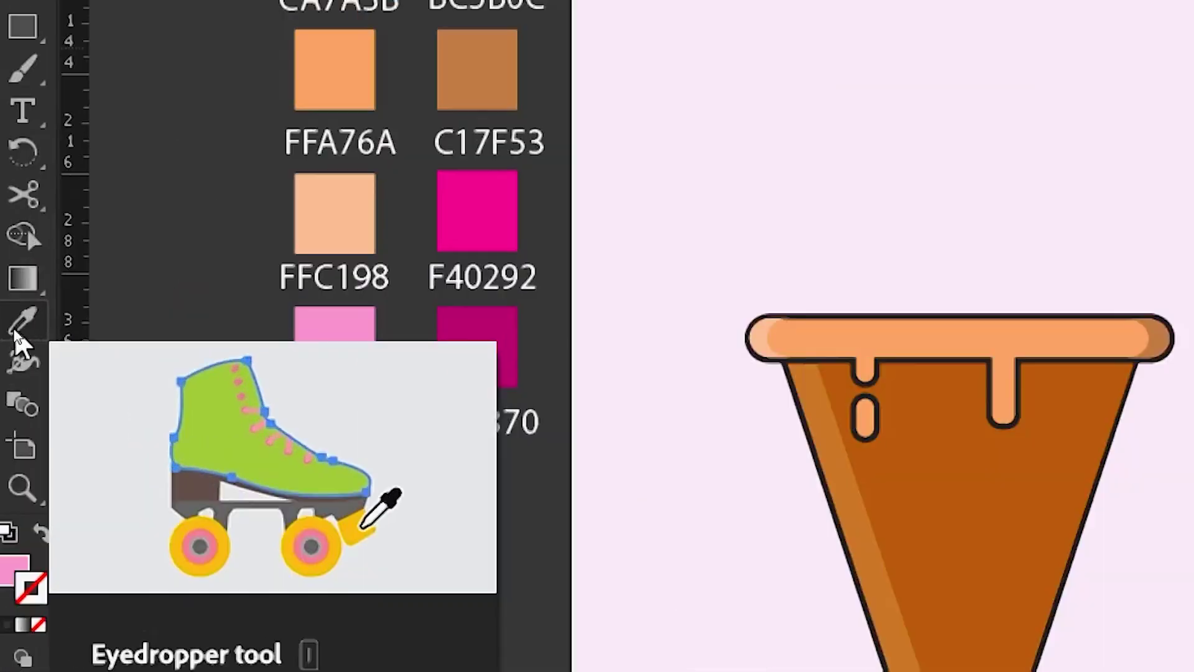
- Sample hot pink F40292 as fill and draw a circle of about 175 pt above the cone
click(15, 330)
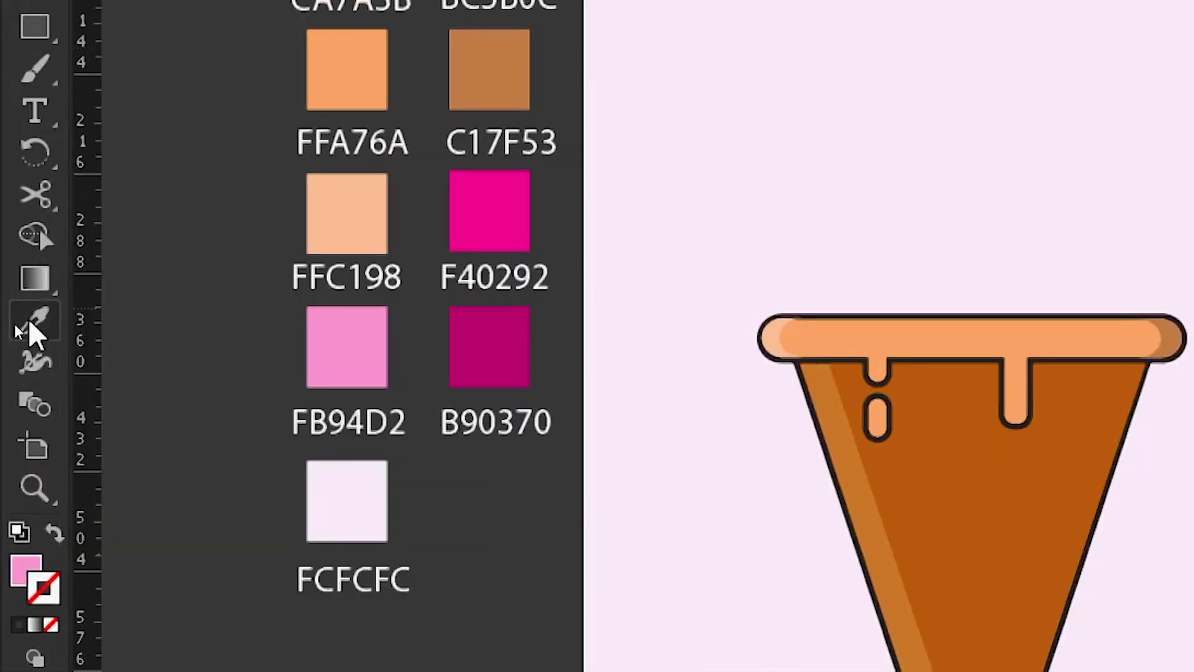
click(31, 323)
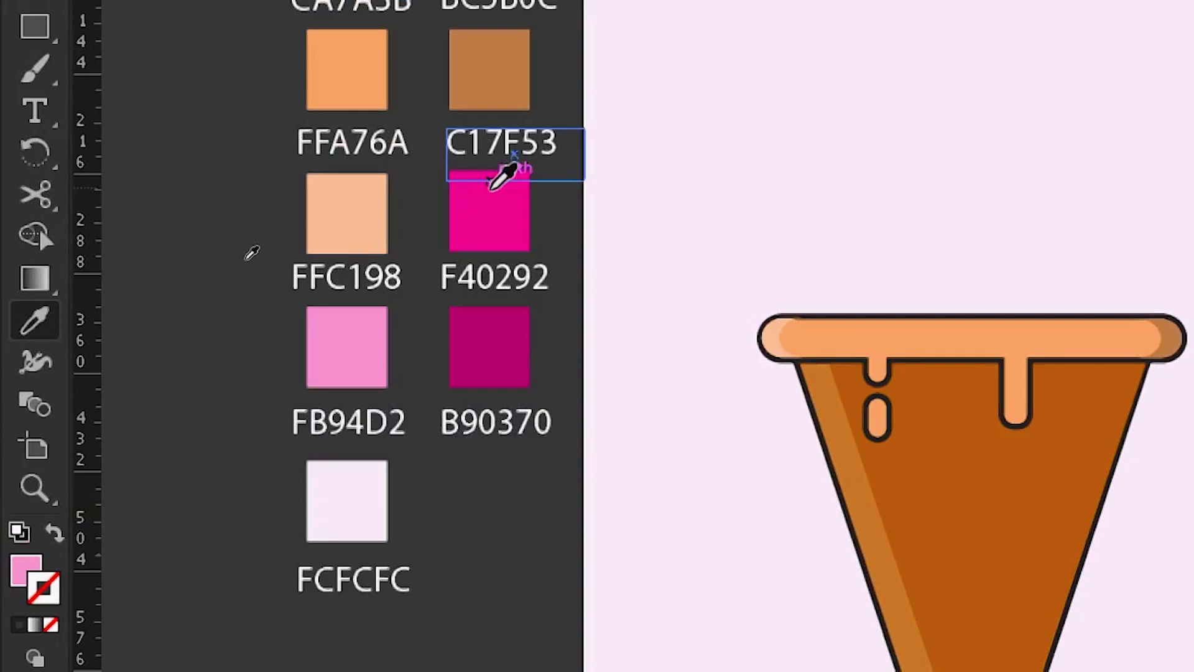
click(493, 186)
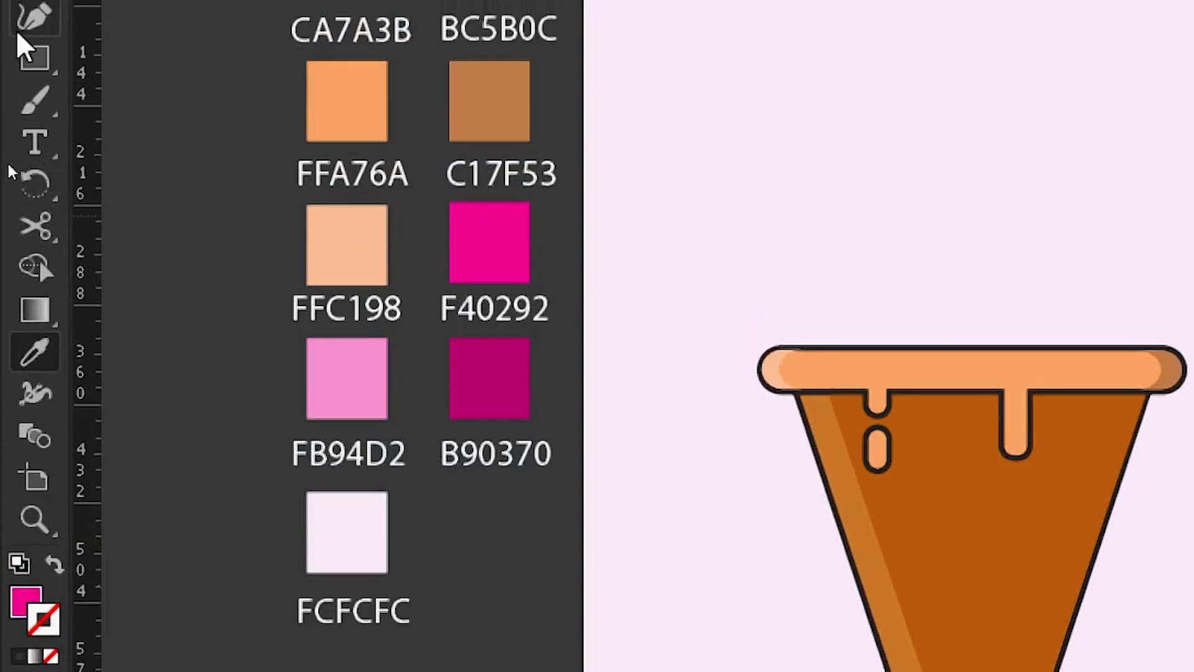
click(32, 61)
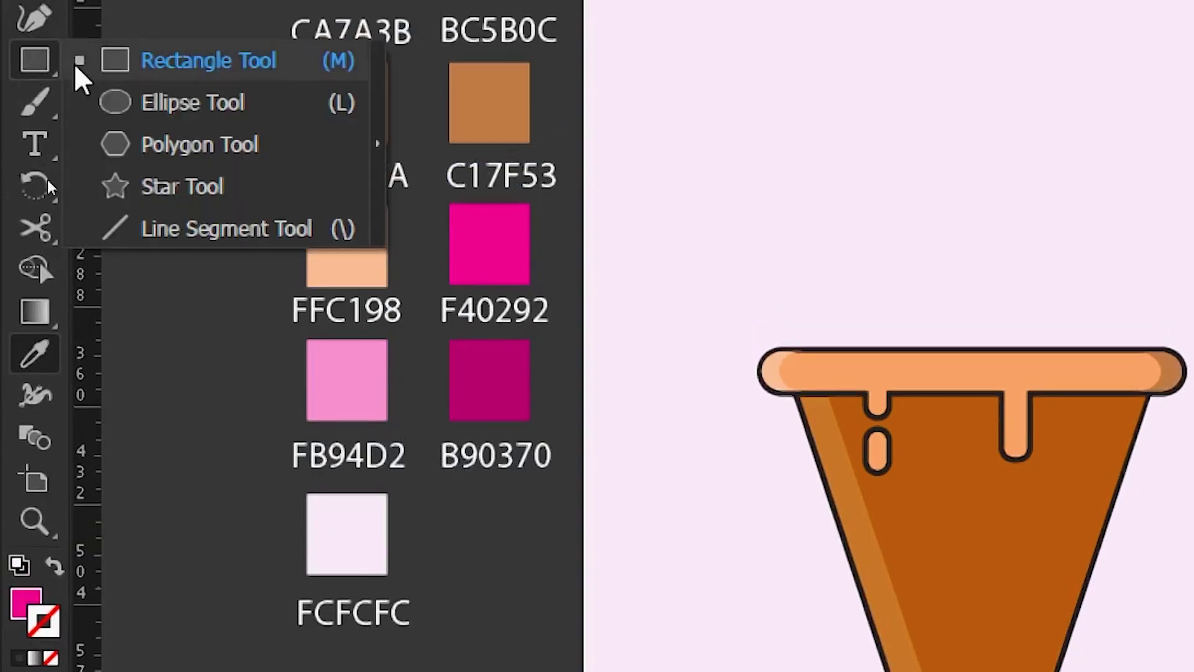
click(277, 112)
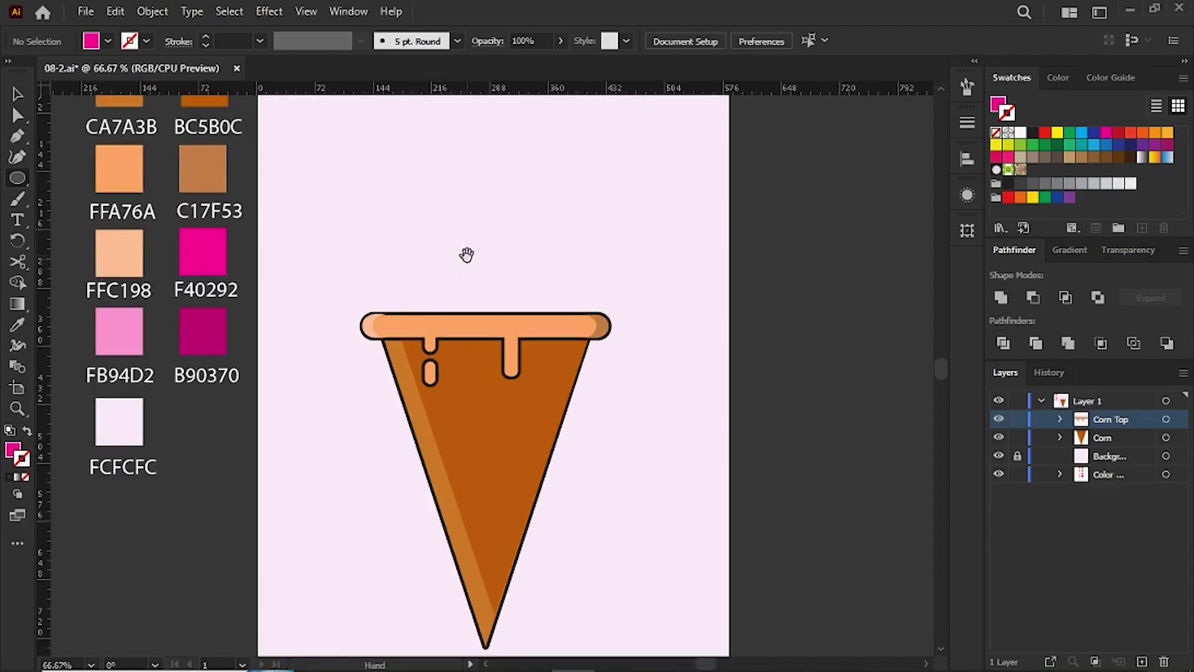
key(ctrl+plus)
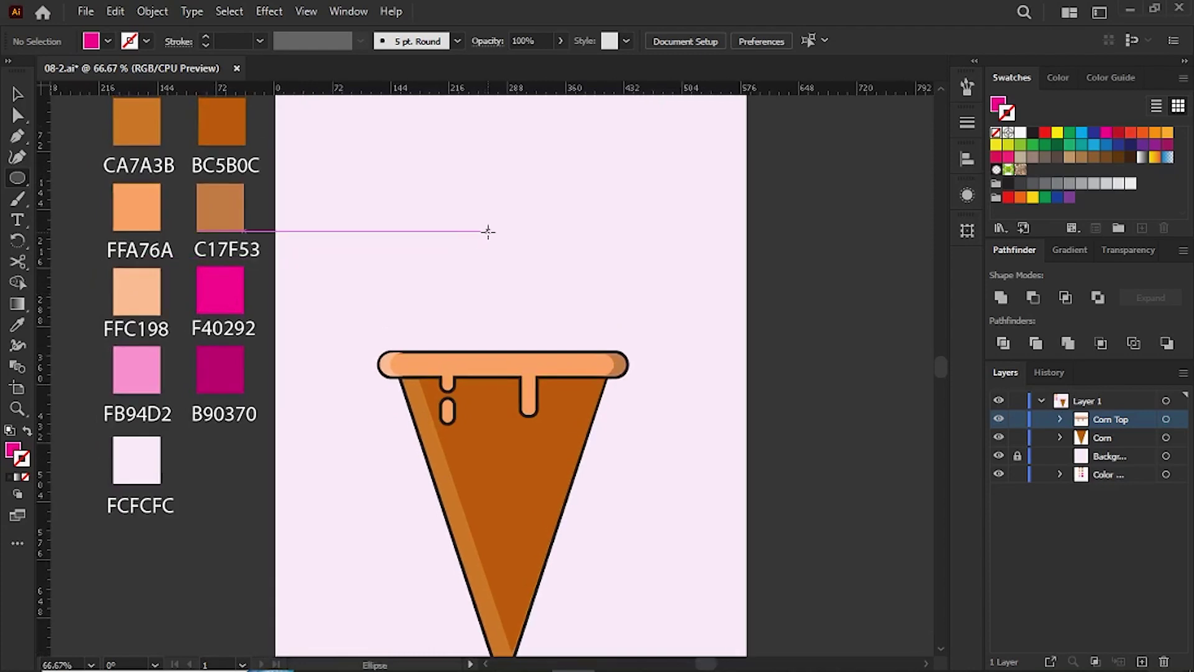
drag(489, 232, 554, 293)
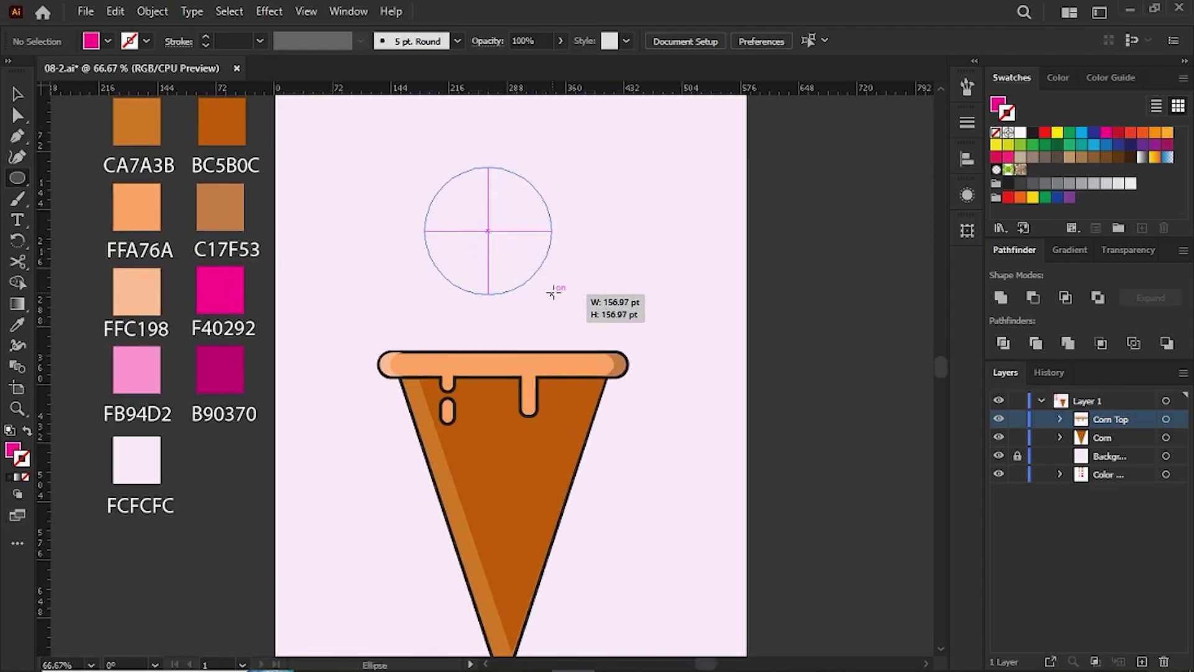
drag(554, 292, 559, 297)
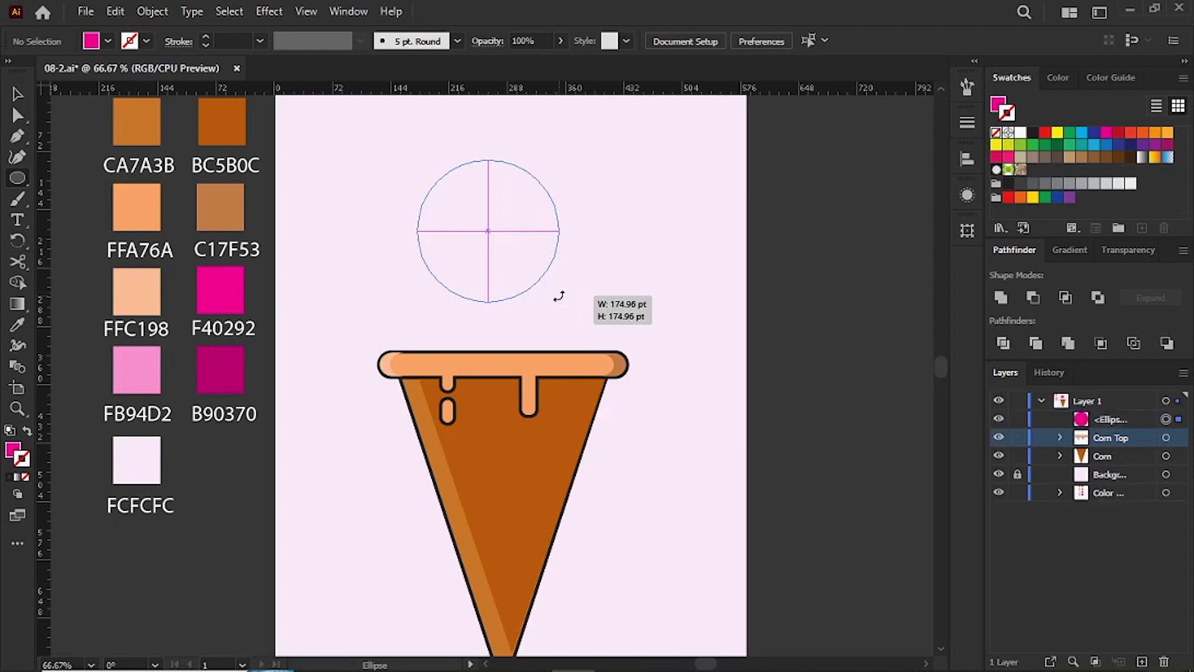
- Alt-drag a smaller copy of the circle to the left and another to the right
key(v)
click(609, 222)
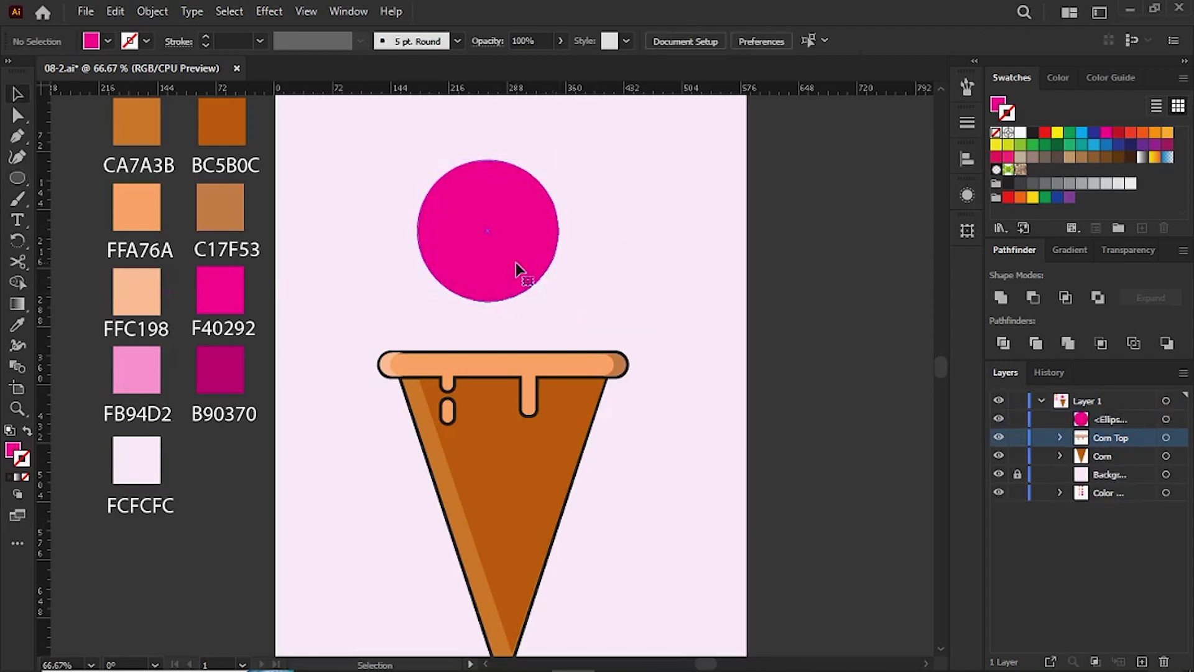
drag(518, 269, 436, 321)
drag(356, 341, 371, 327)
click(567, 292)
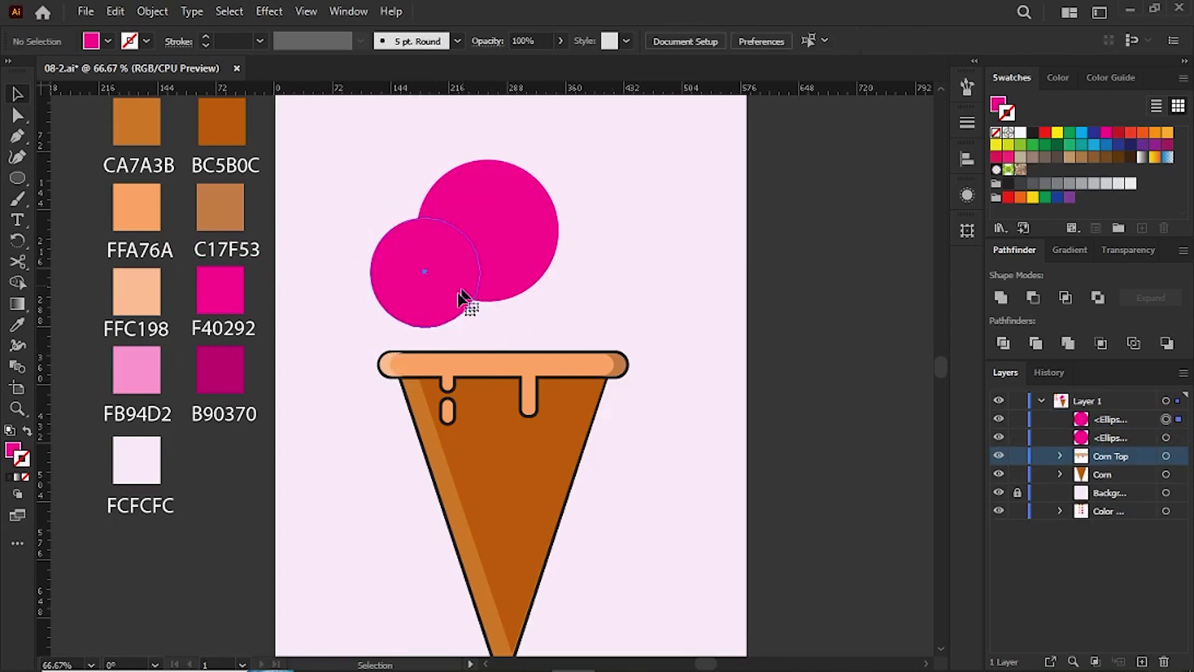
drag(460, 297, 548, 303)
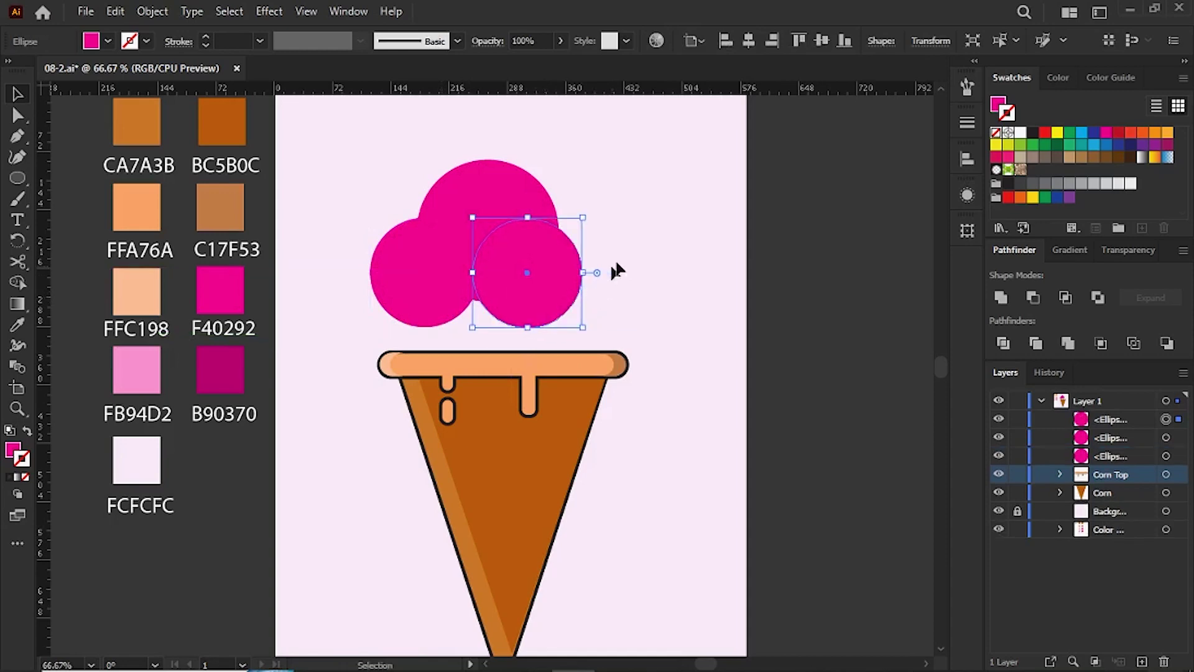
click(648, 233)
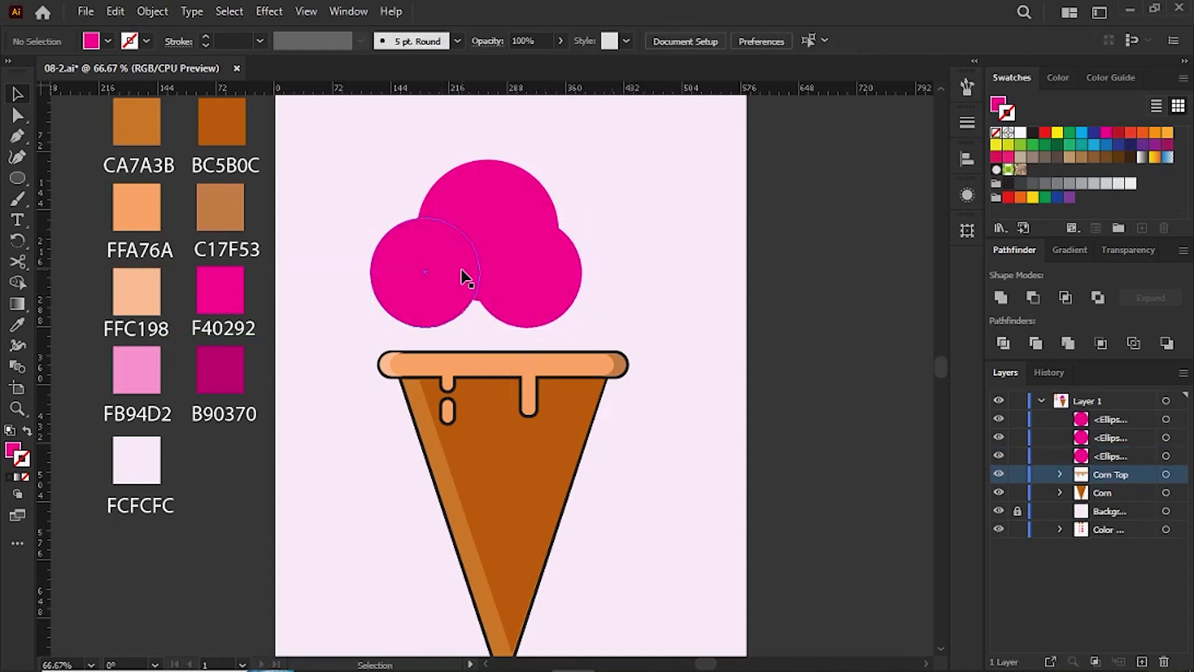
- Arrange the three circles into an overlapping scoop and select all three
drag(464, 275, 469, 275)
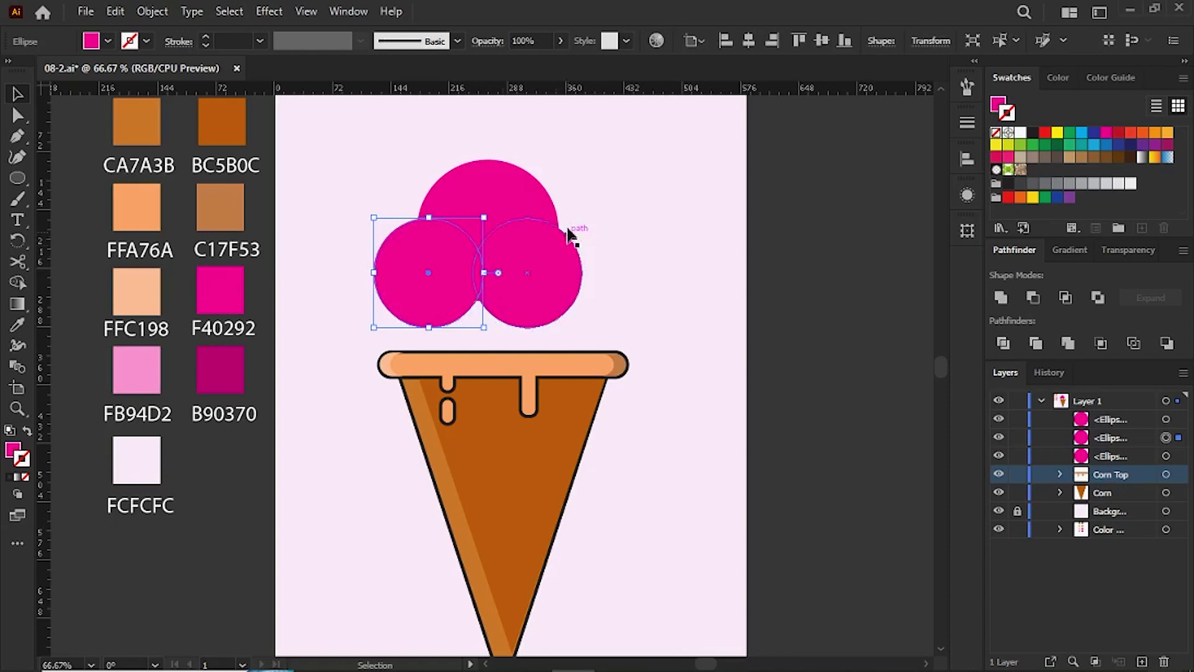
click(664, 205)
drag(580, 283, 582, 267)
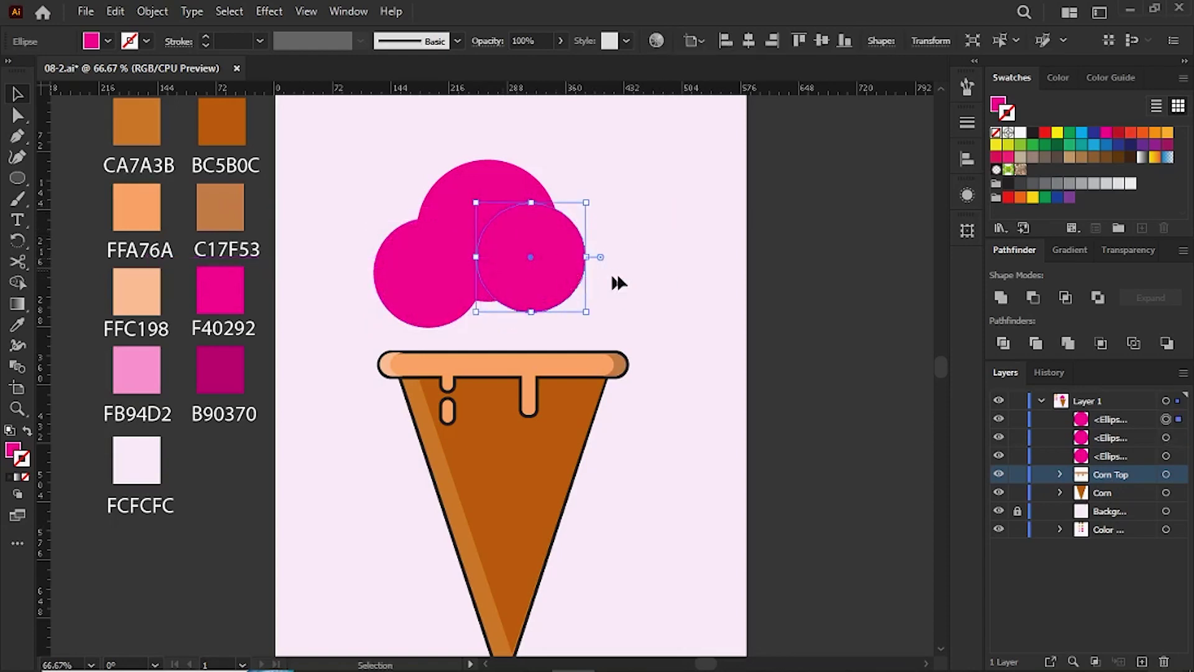
drag(400, 298, 404, 285)
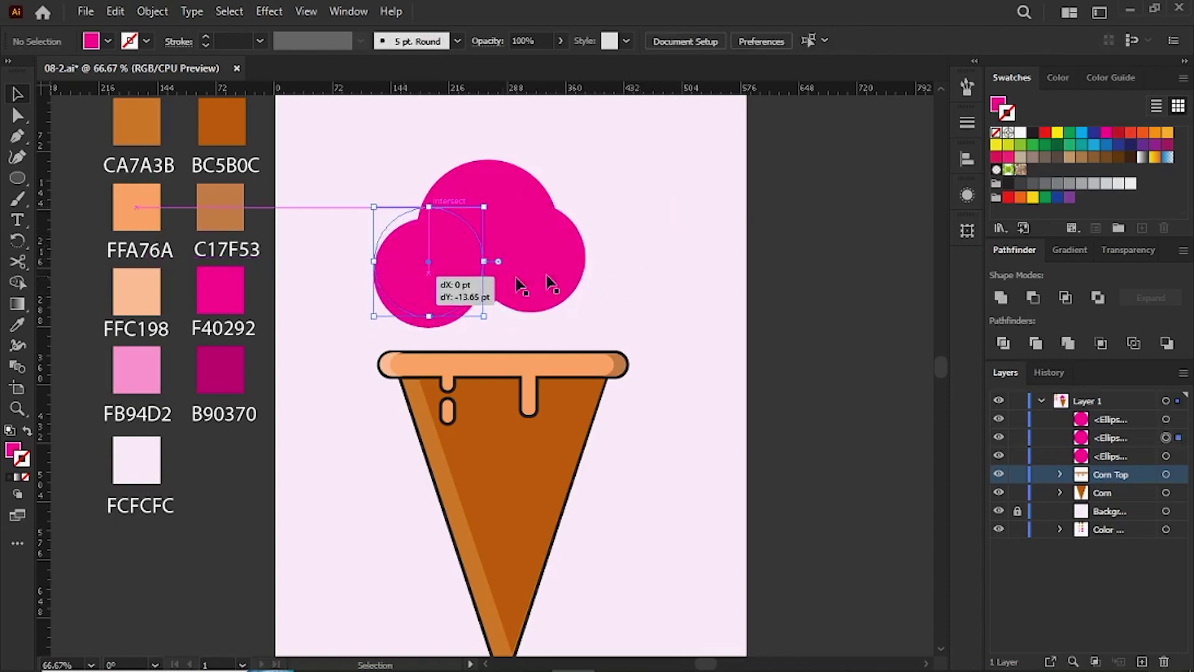
click(620, 250)
drag(534, 299, 533, 309)
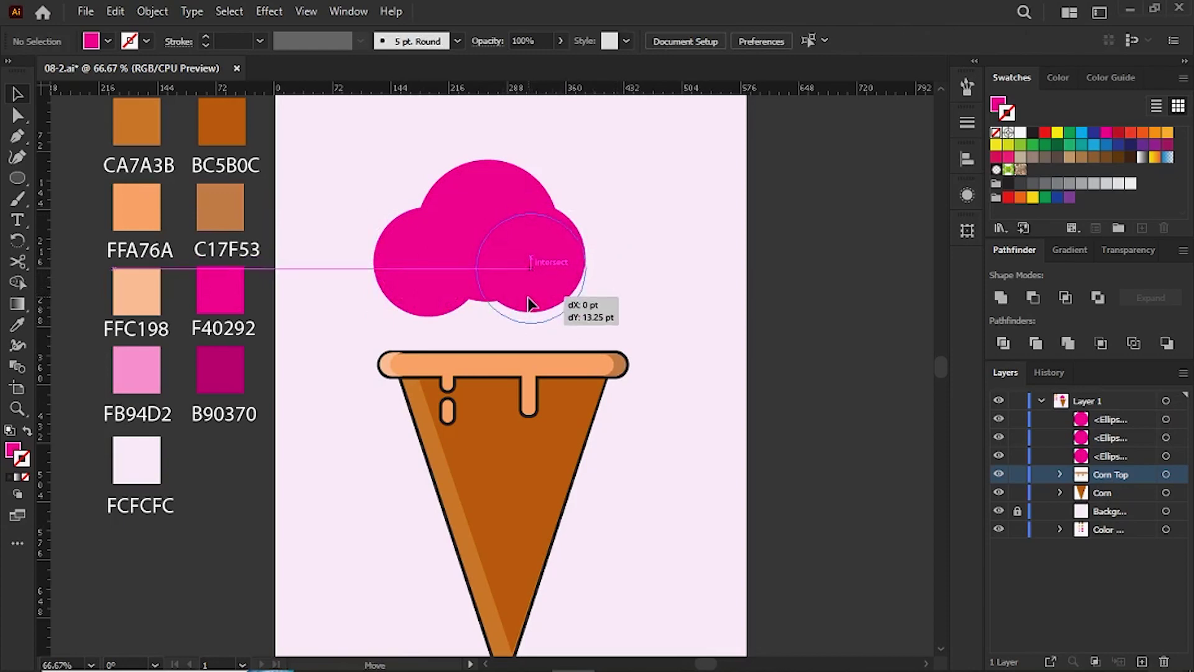
drag(411, 303, 411, 306)
click(582, 293)
drag(540, 285, 552, 298)
click(656, 204)
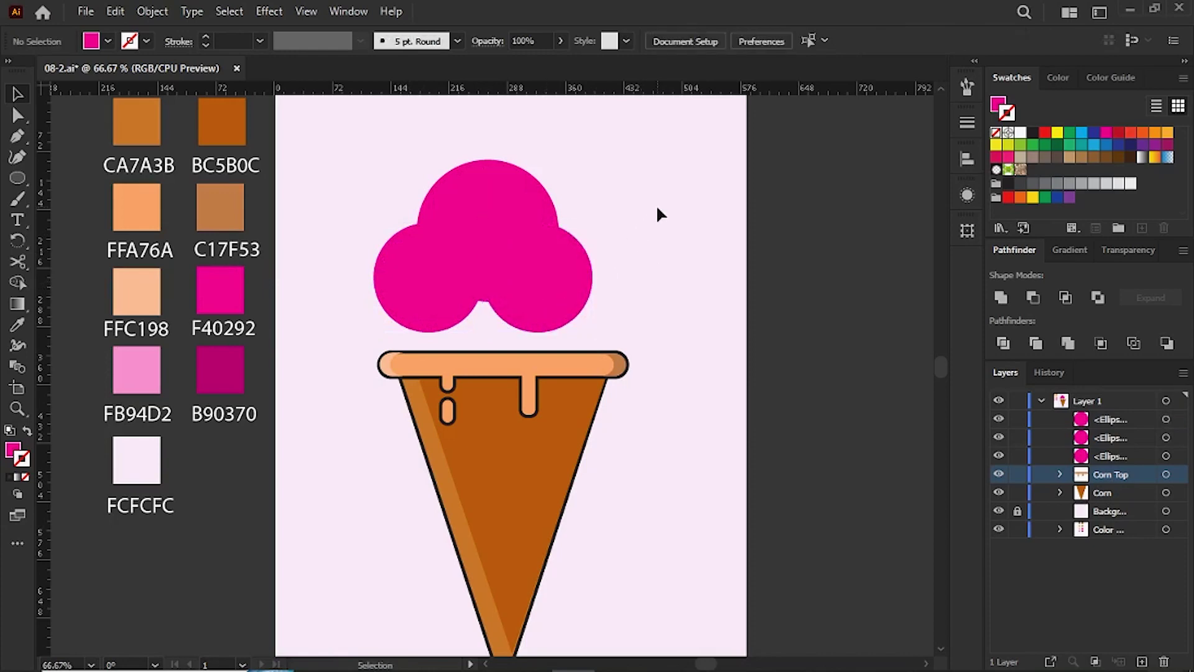
drag(394, 155, 644, 268)
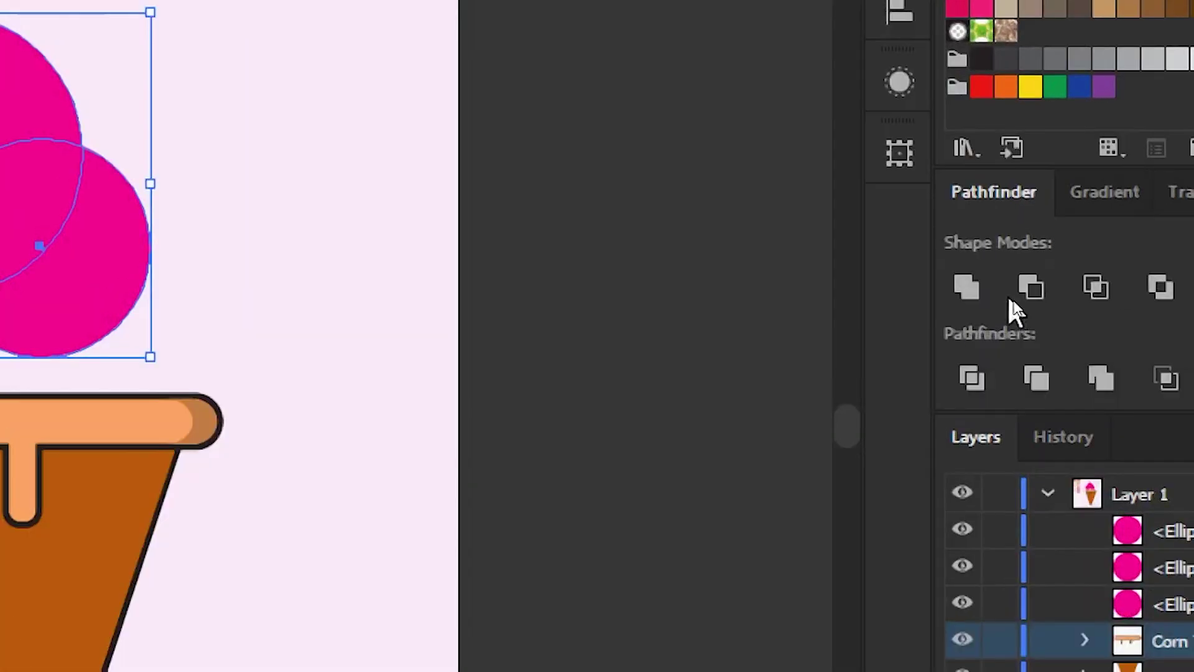
- Unite the circles, then subtract a rectangle over the bottom with Minus Front
click(966, 287)
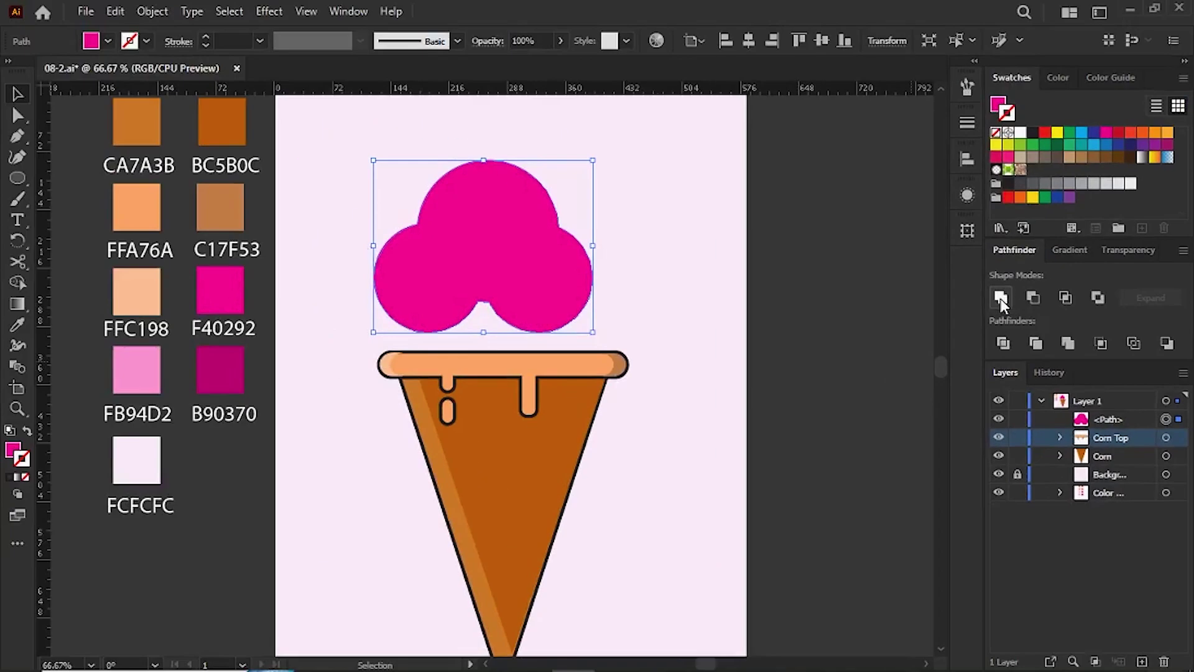
click(324, 223)
drag(11, 182, 68, 177)
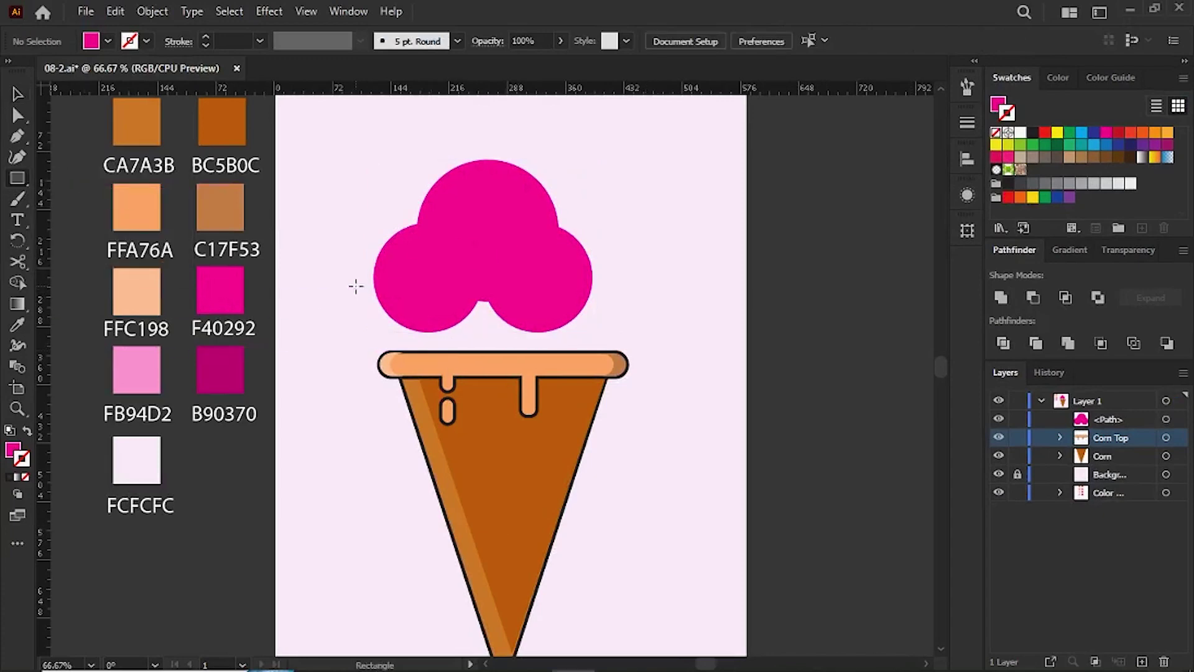
drag(356, 282, 631, 339)
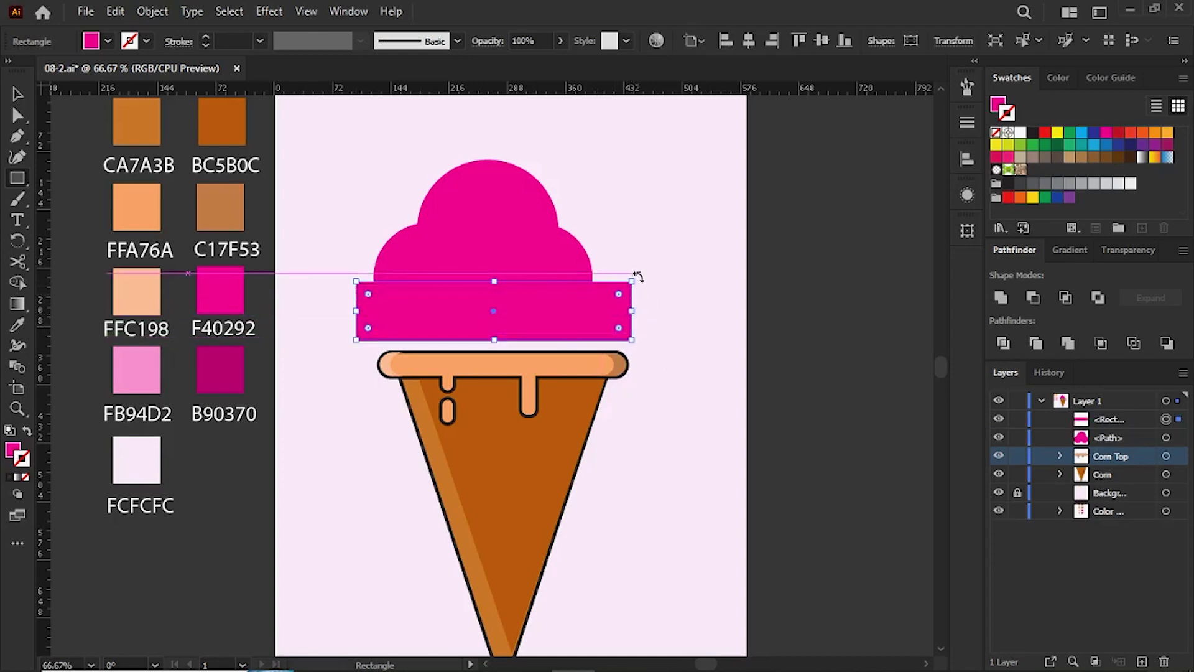
key(v)
drag(361, 180, 619, 303)
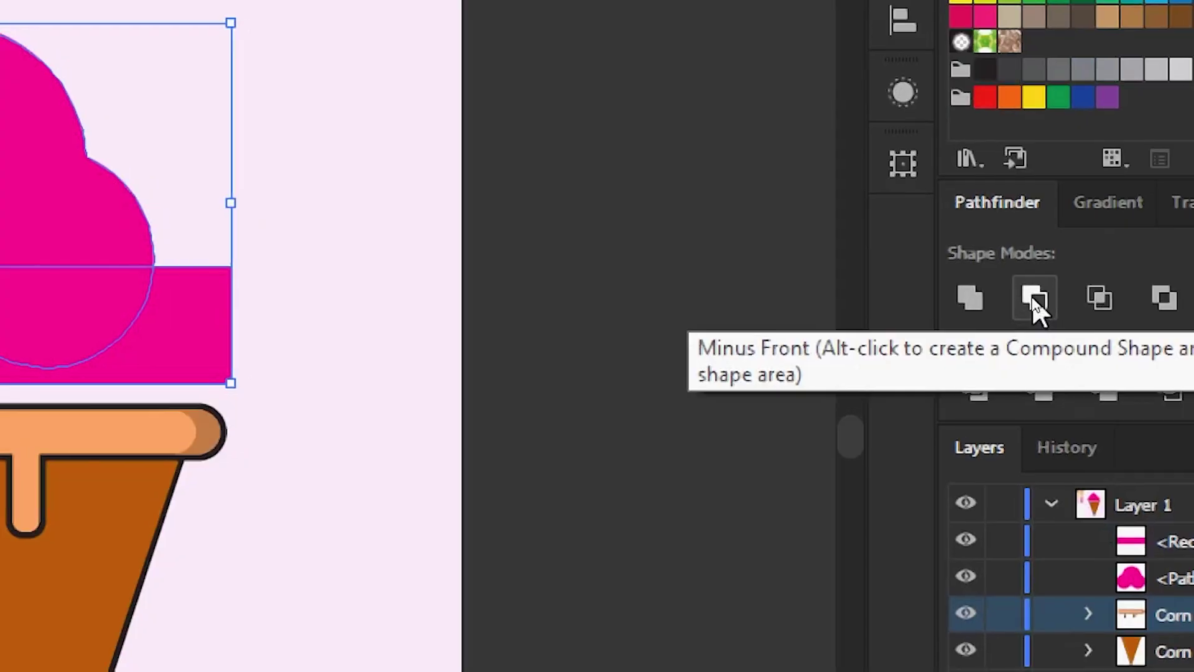
click(1032, 296)
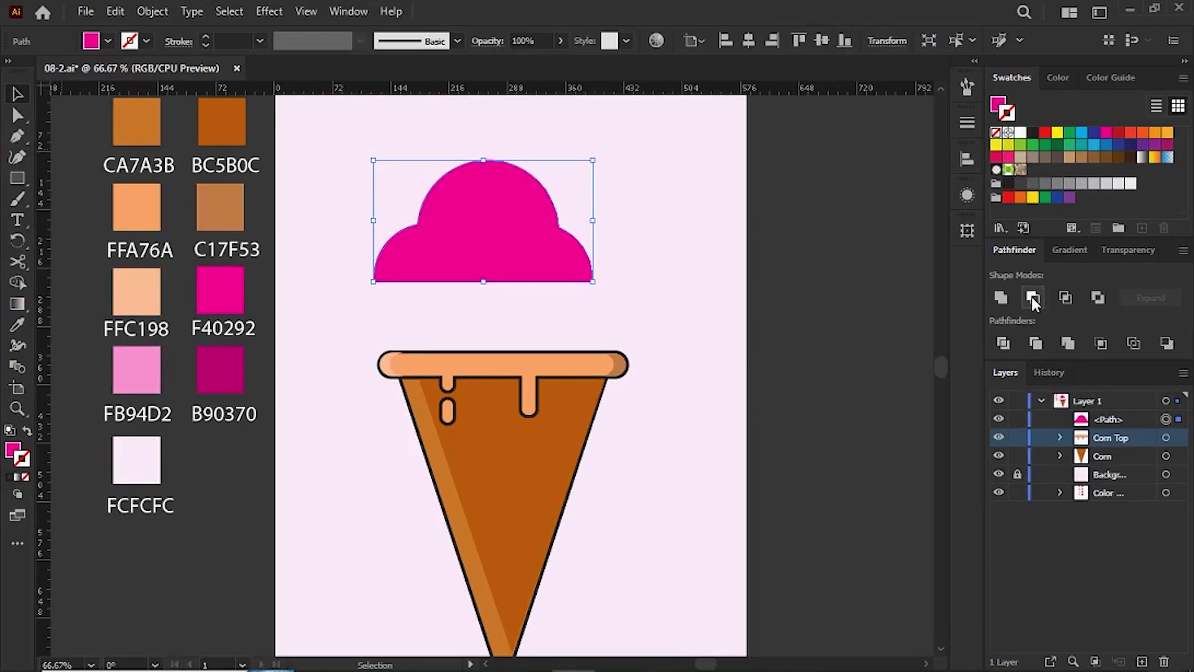
- Move the scoop down onto the cone rim and enlarge it wider and taller
click(573, 299)
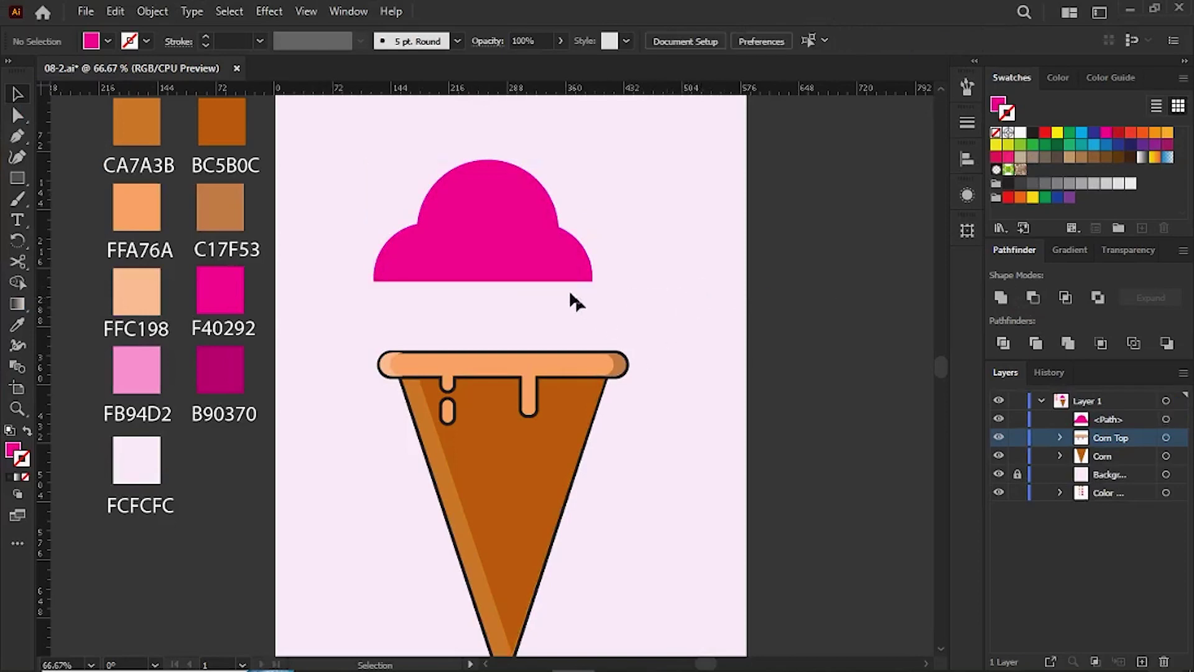
drag(495, 238, 507, 298)
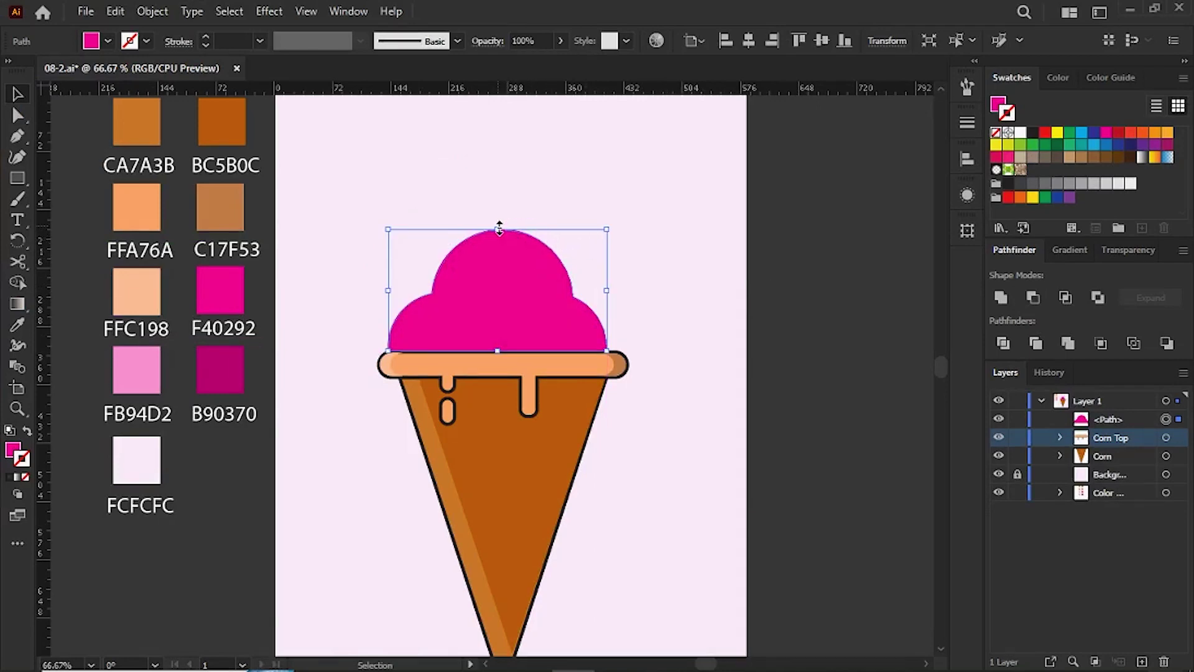
drag(499, 229, 507, 225)
click(625, 324)
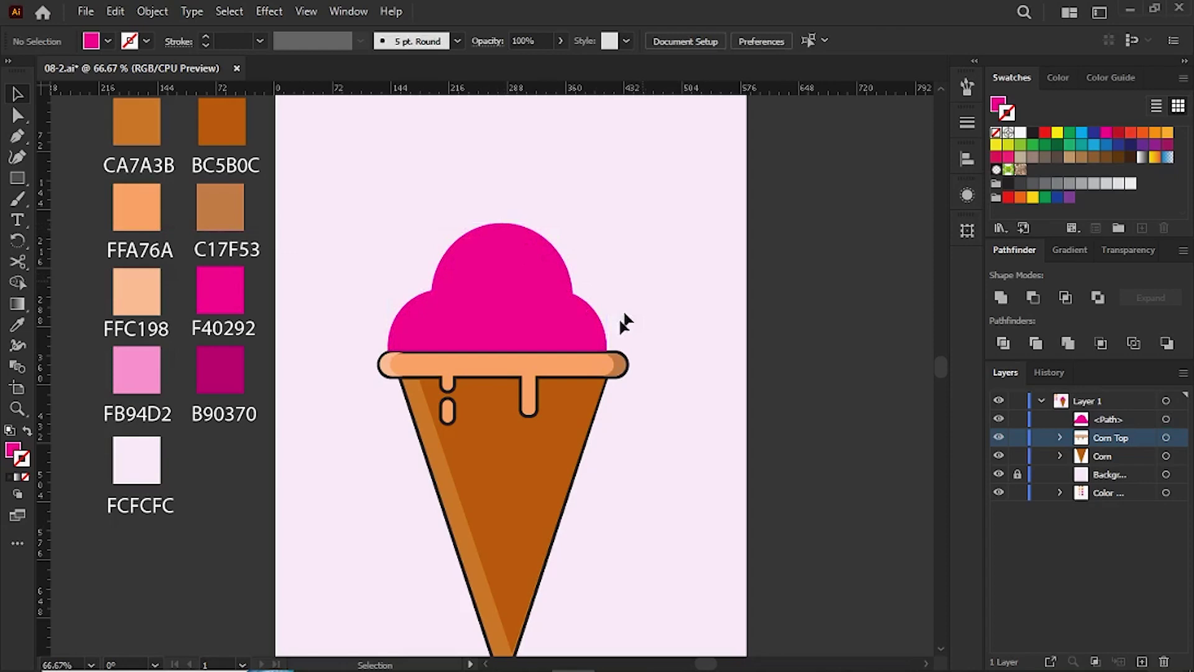
click(581, 333)
drag(605, 223, 624, 207)
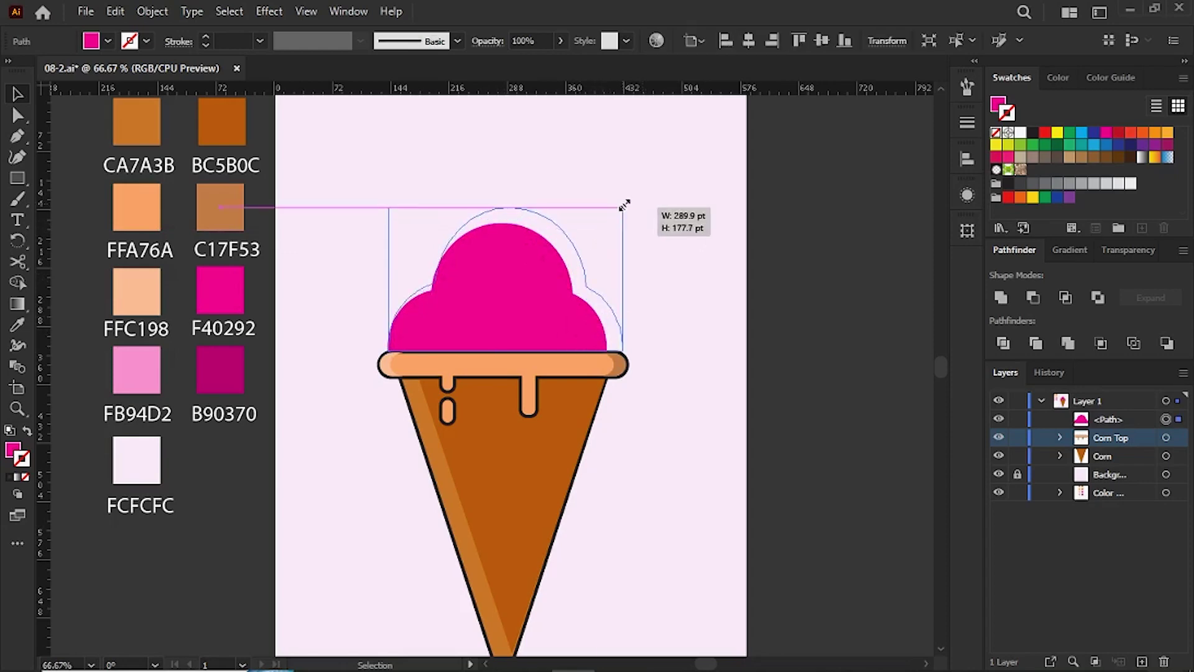
drag(581, 303, 575, 303)
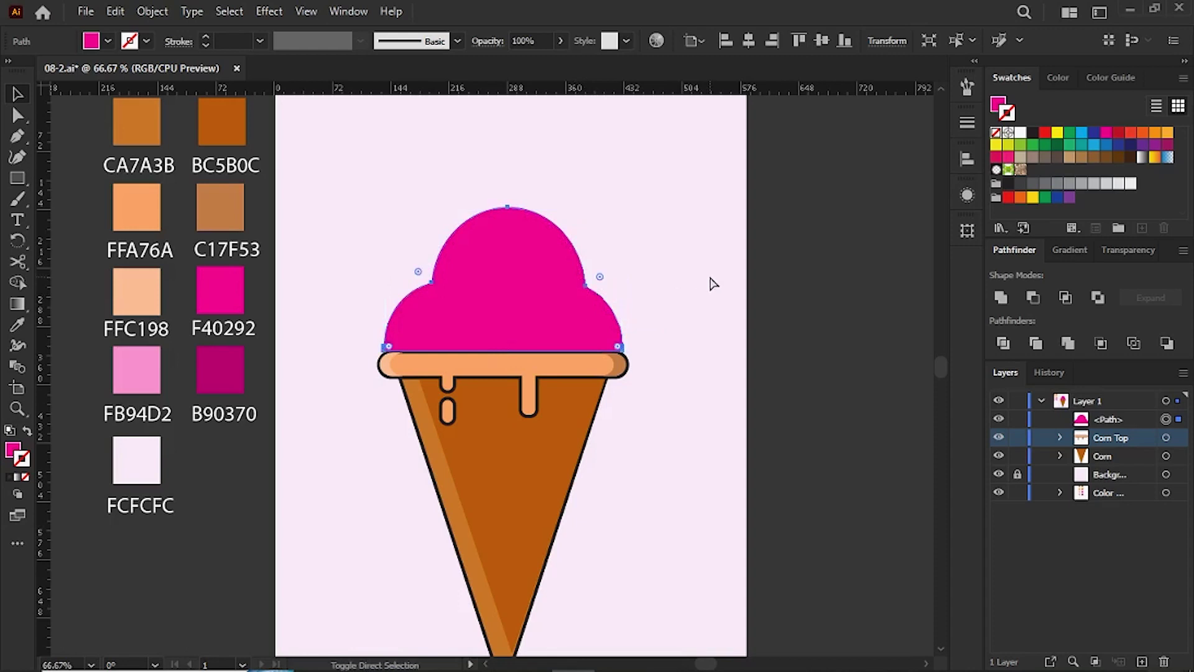
- Send the scoop to the back, then forward twice so it sits just above the background
key(ctrl+shift+bracketleft)
key(ctrl+bracketright)
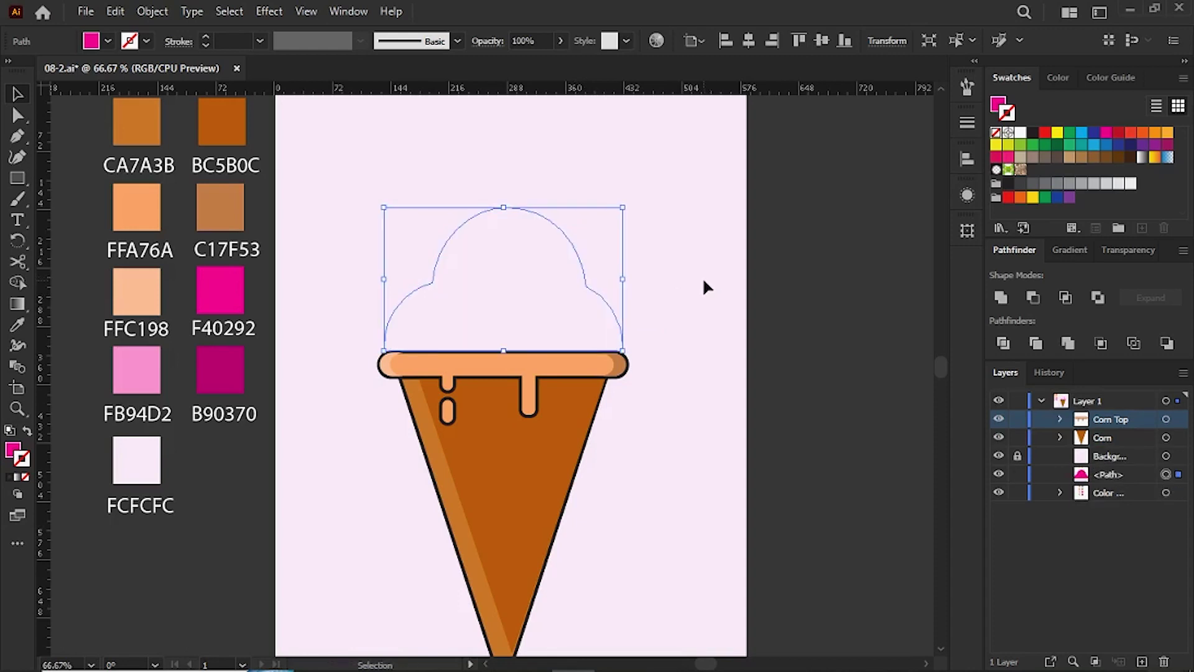
key(ctrl+bracketright)
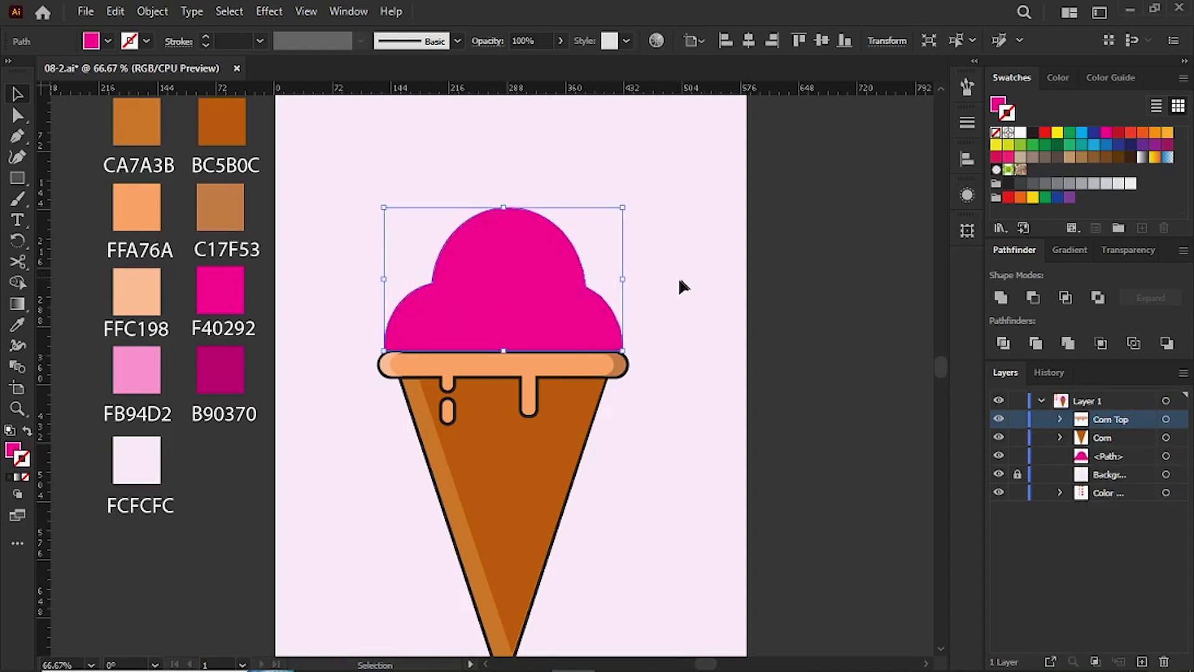
click(679, 288)
- Narrow the scoop slightly to about 289.27 pt wide
click(538, 319)
drag(383, 284, 389, 279)
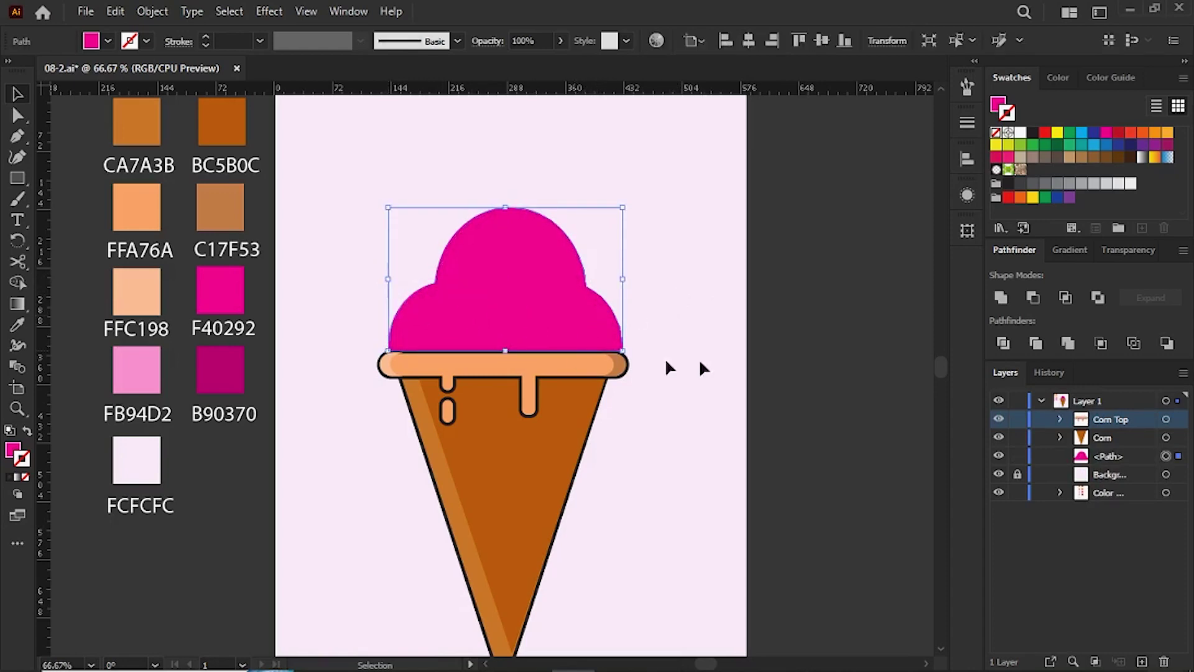
drag(626, 284, 624, 283)
click(677, 289)
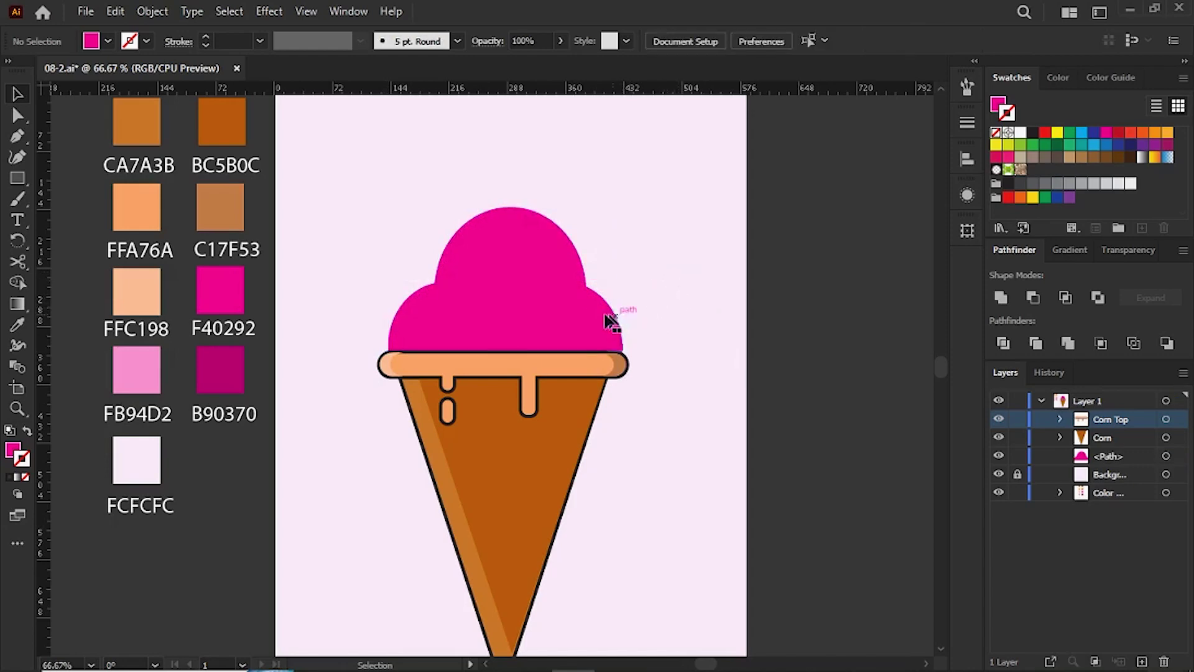
click(612, 321)
click(678, 295)
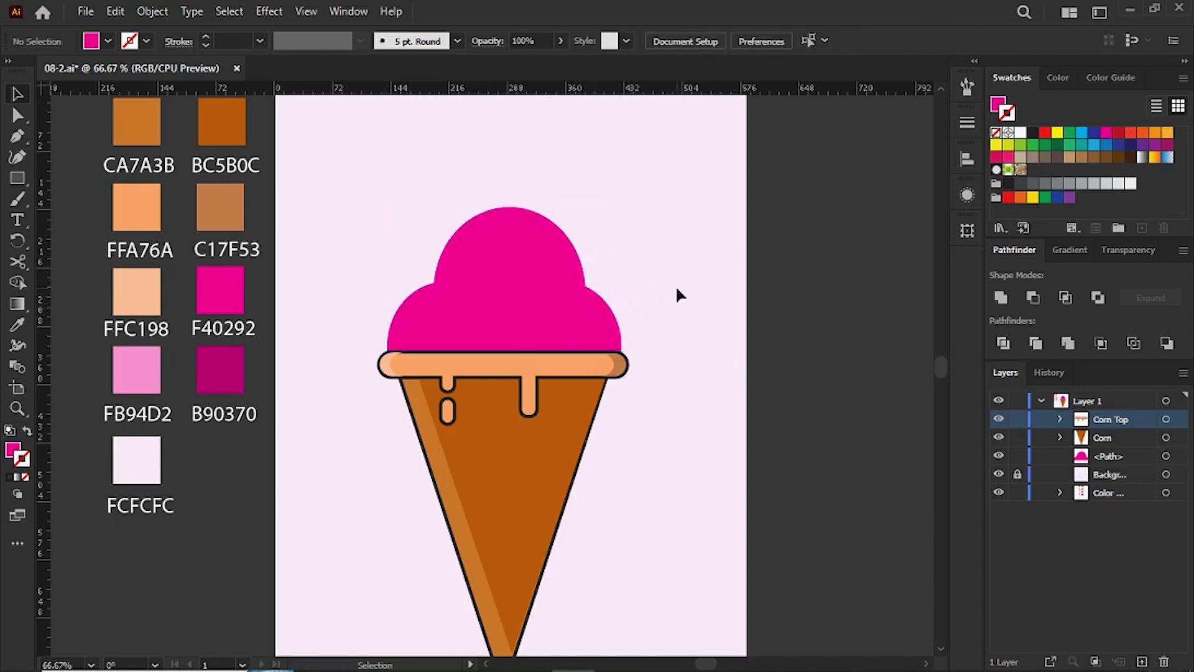
- Duplicate the pink scoop and move the copy off the artboard to the right
drag(533, 307, 504, 274)
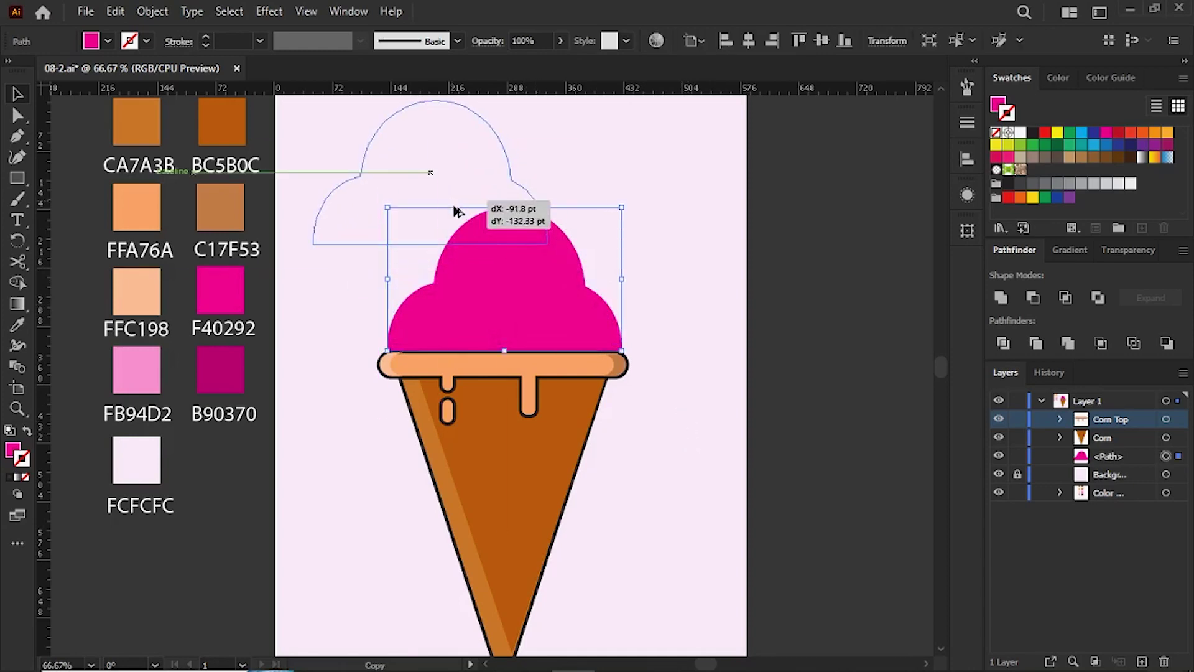
drag(504, 274, 461, 208)
click(650, 207)
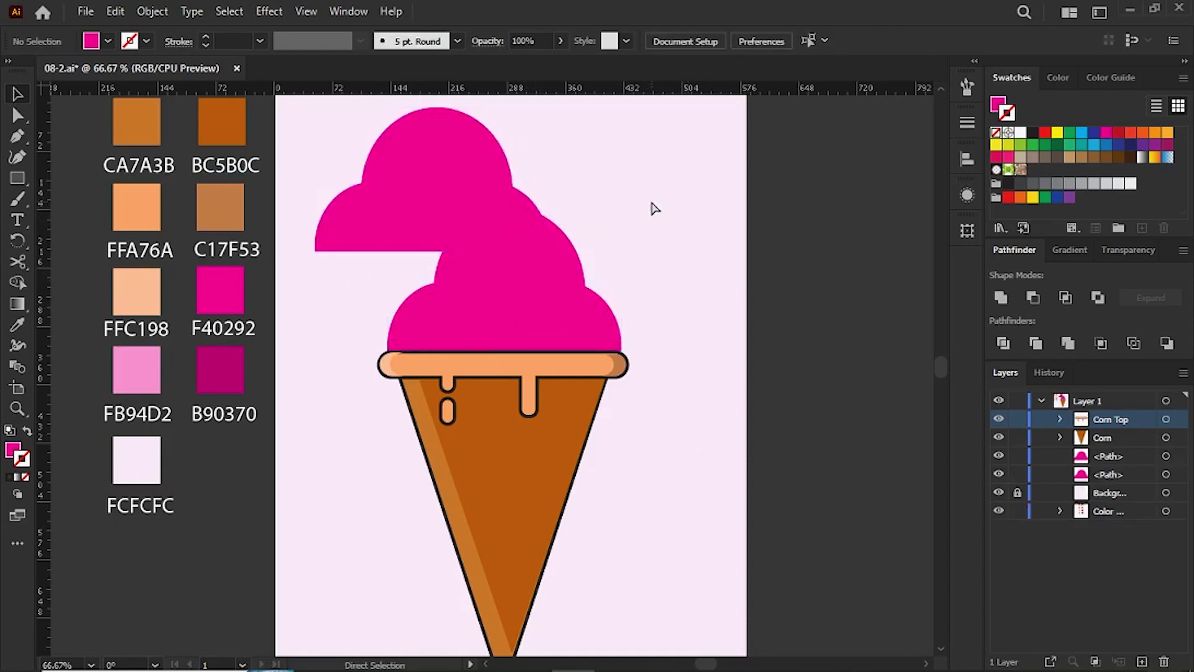
key(ctrl+plus)
drag(650, 206, 506, 389)
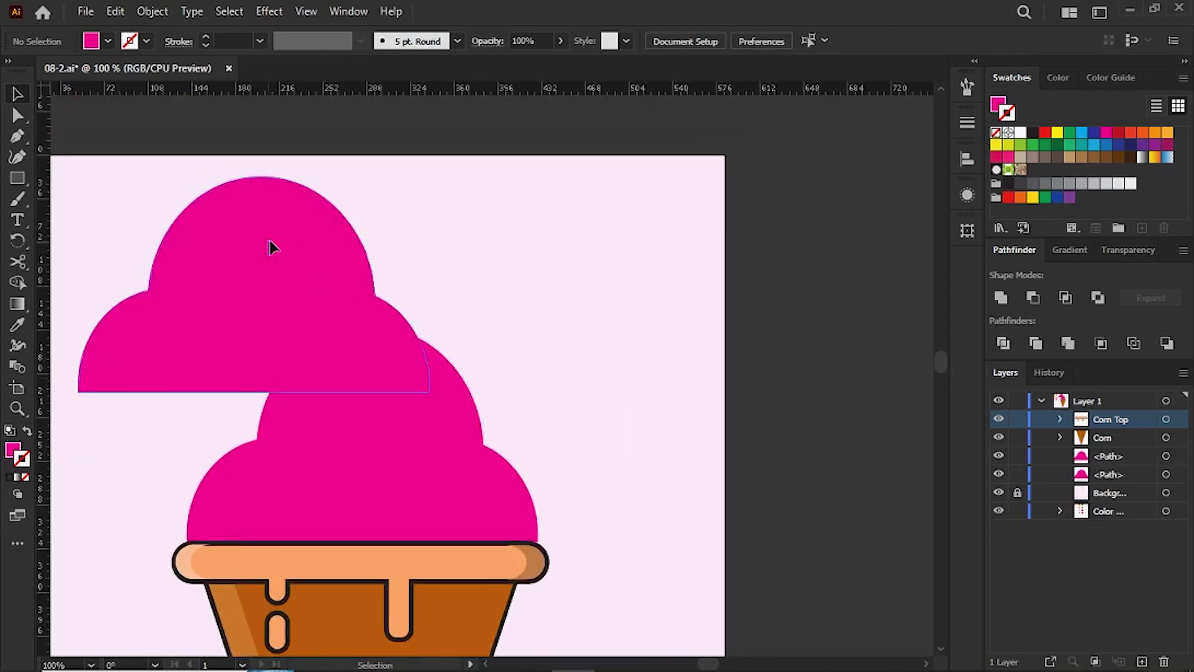
drag(269, 245, 667, 228)
click(684, 464)
click(714, 313)
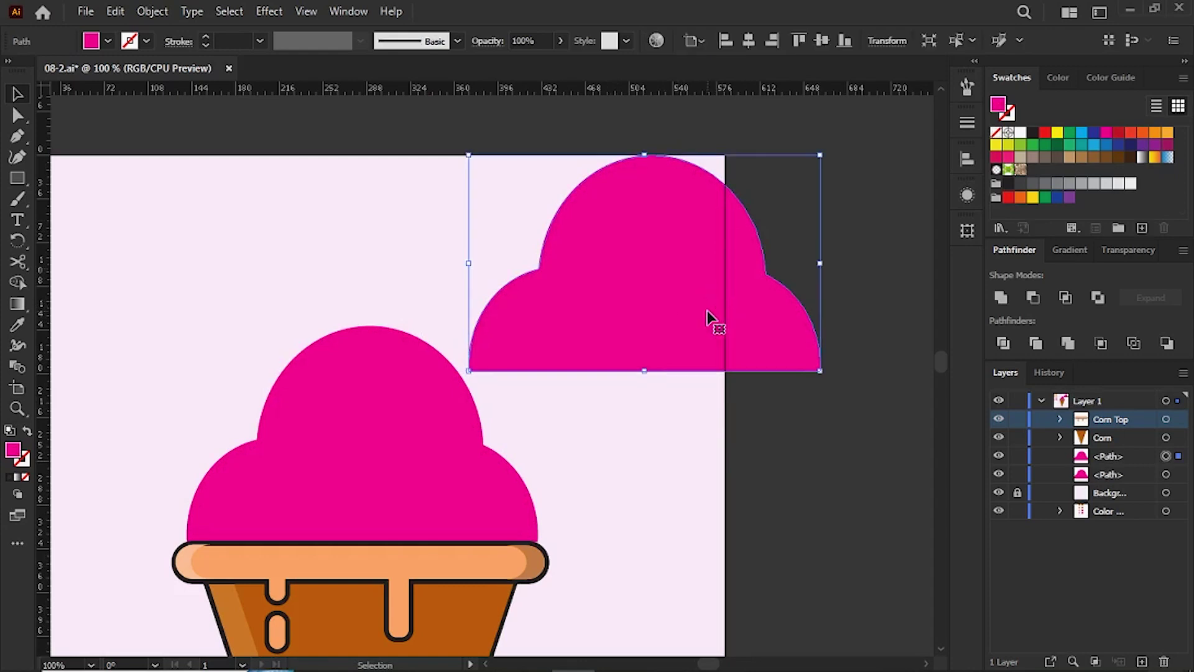
- Alt-drag a yellow copy over it and enlarge it to about 299.44 × 208.22 pt
drag(706, 316, 658, 315)
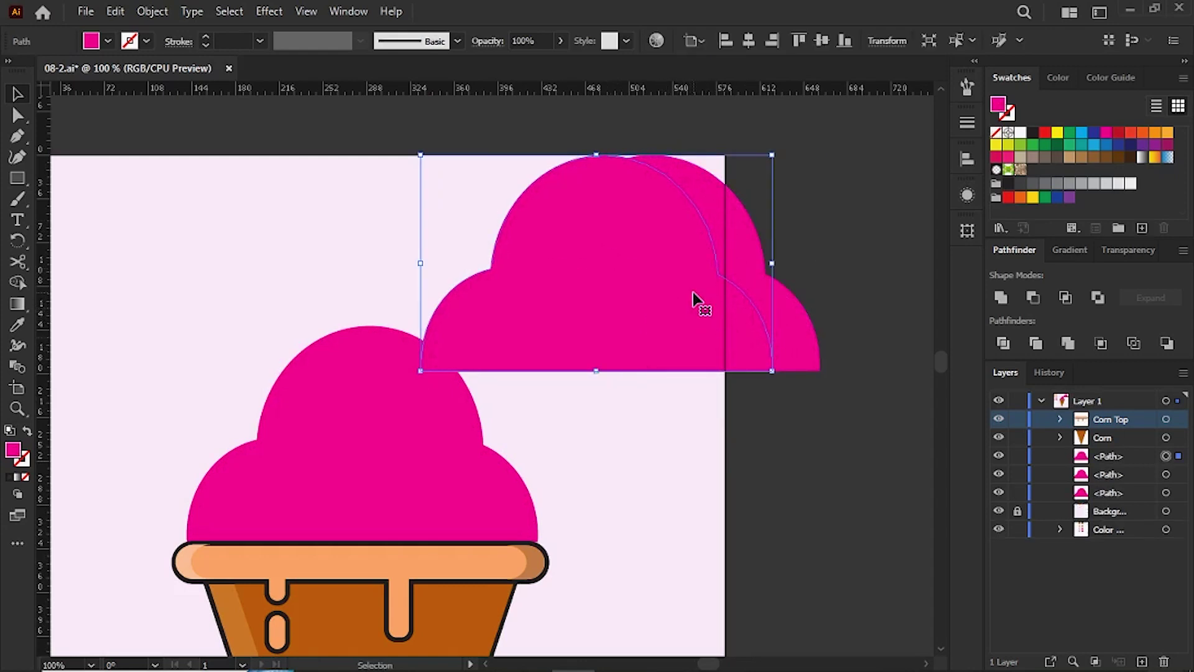
click(1058, 133)
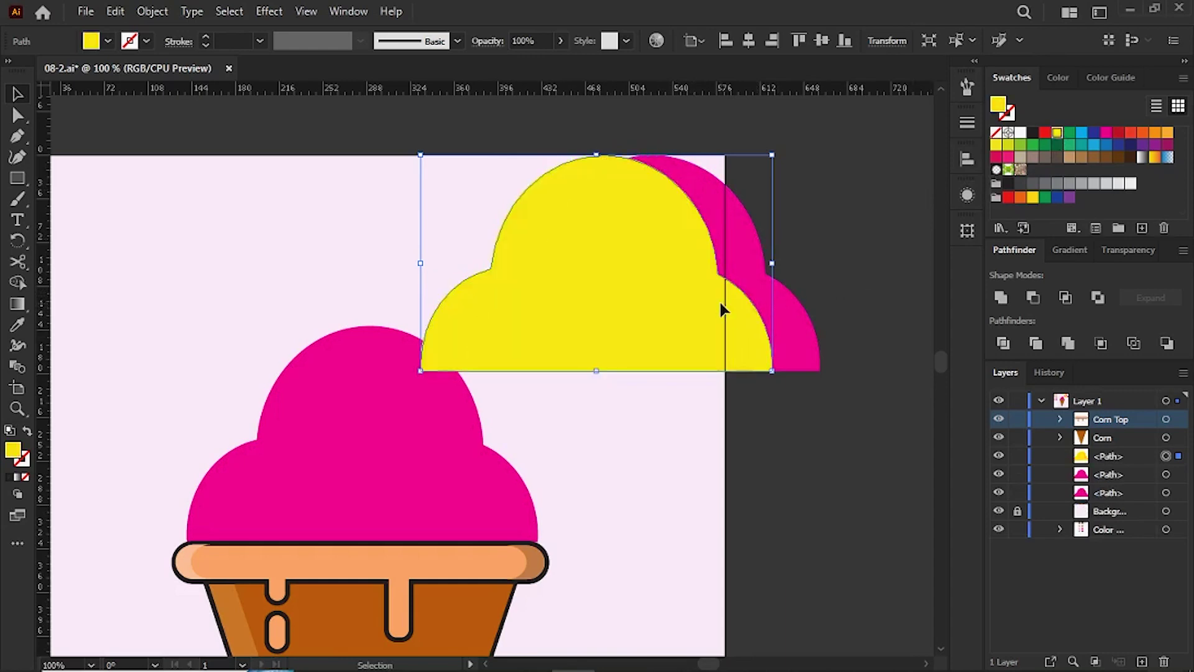
drag(699, 331, 729, 331)
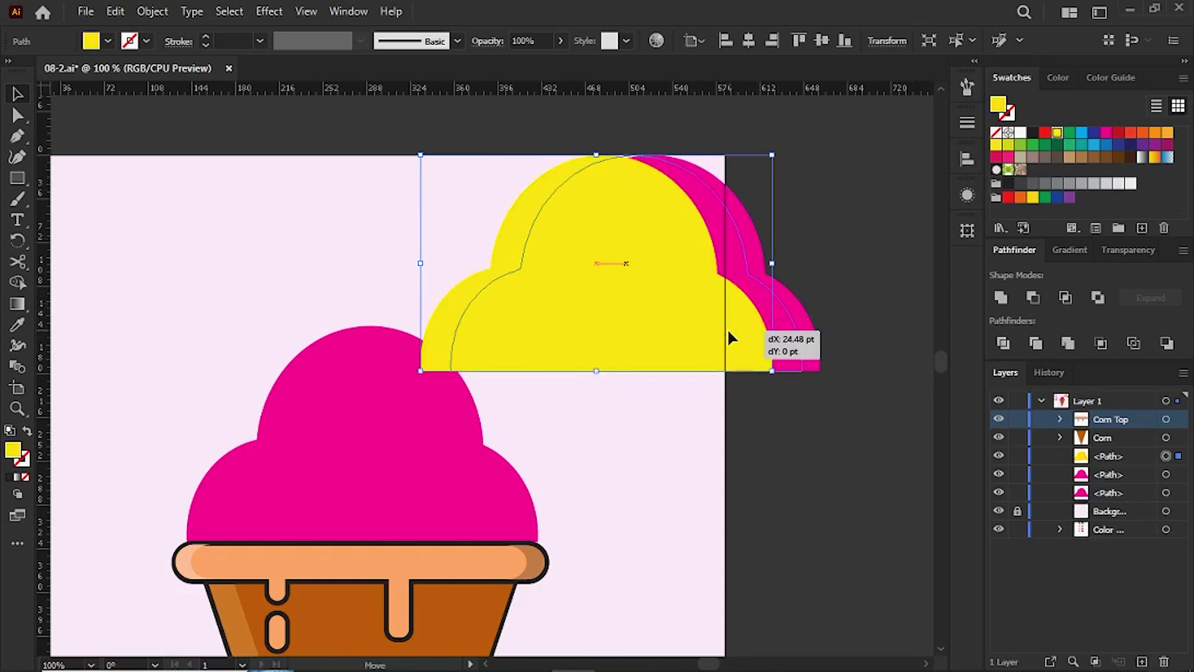
drag(729, 338, 717, 335)
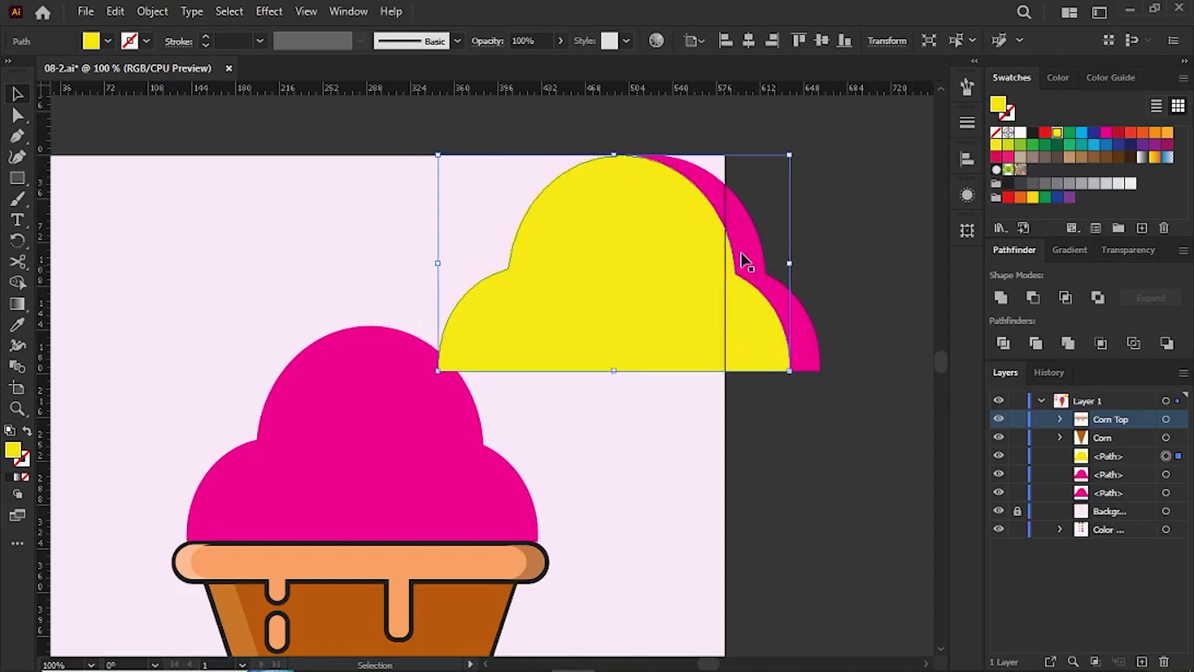
drag(789, 152, 801, 124)
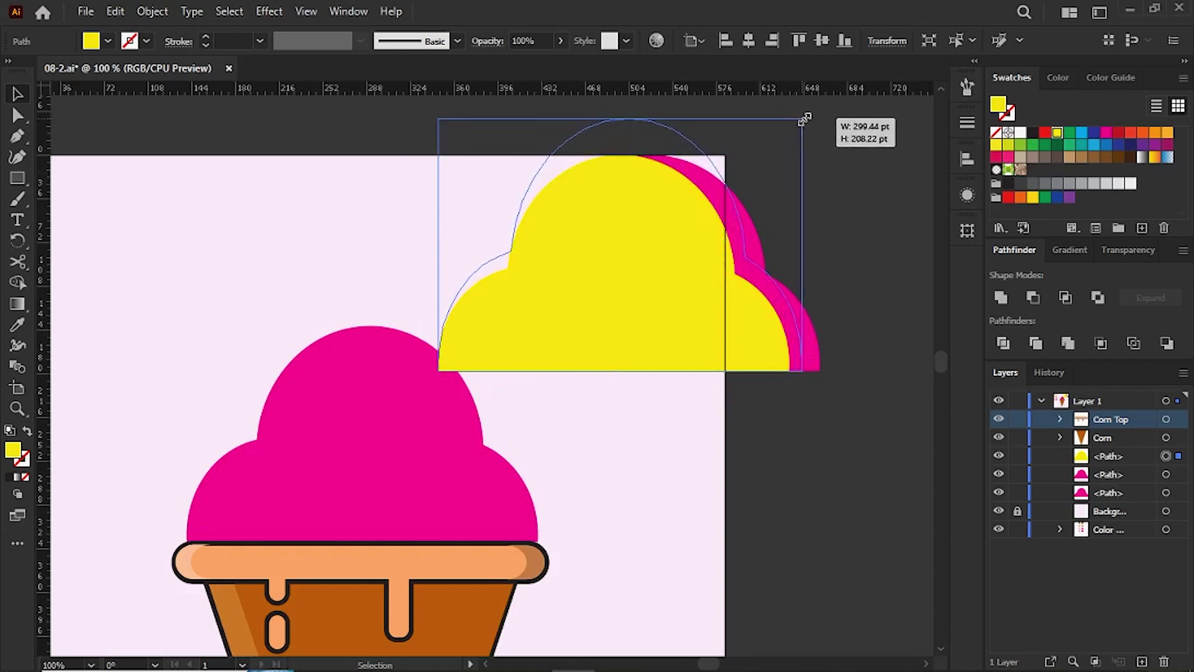
drag(800, 125, 802, 118)
drag(756, 322, 744, 330)
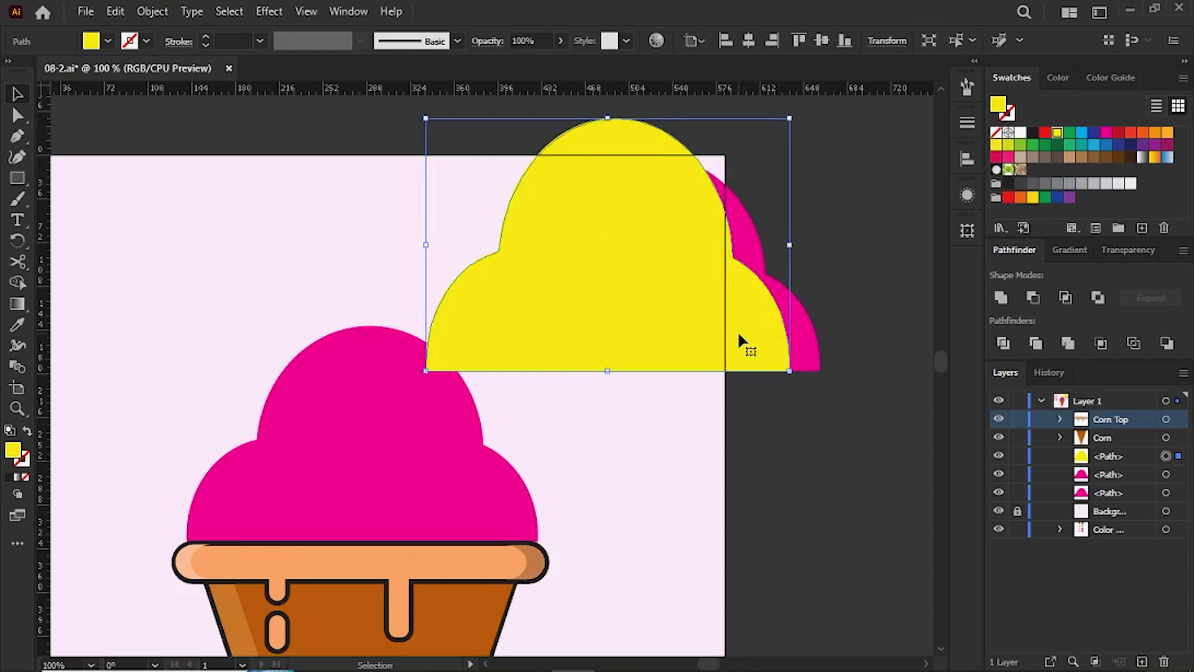
click(853, 231)
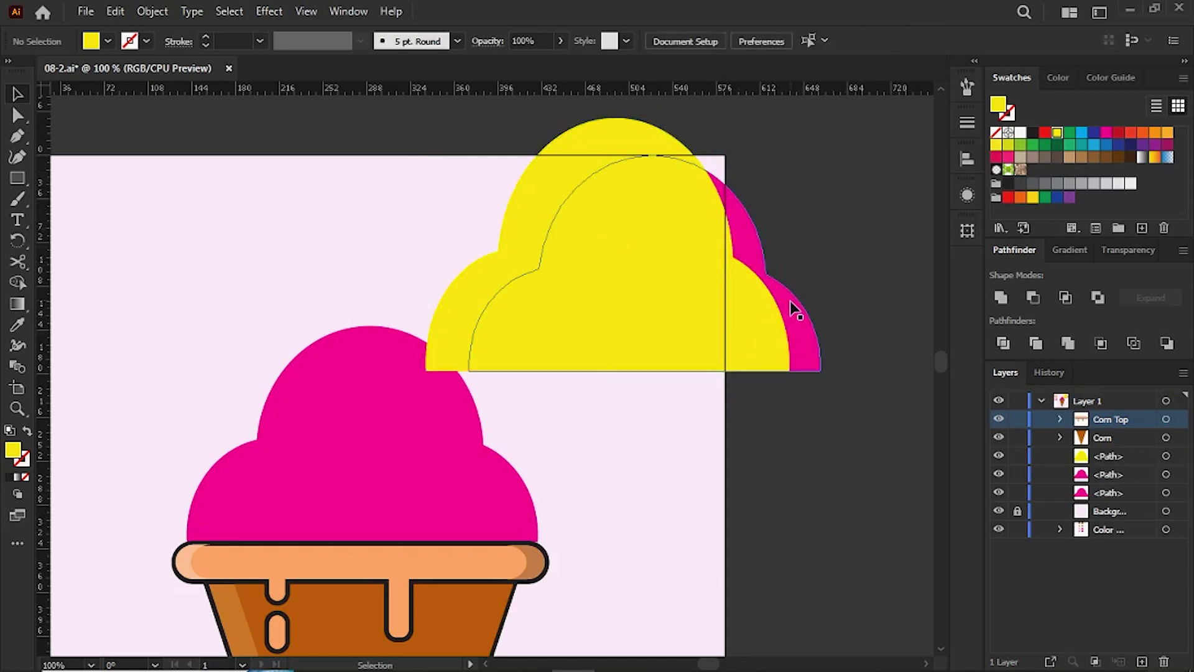
click(748, 298)
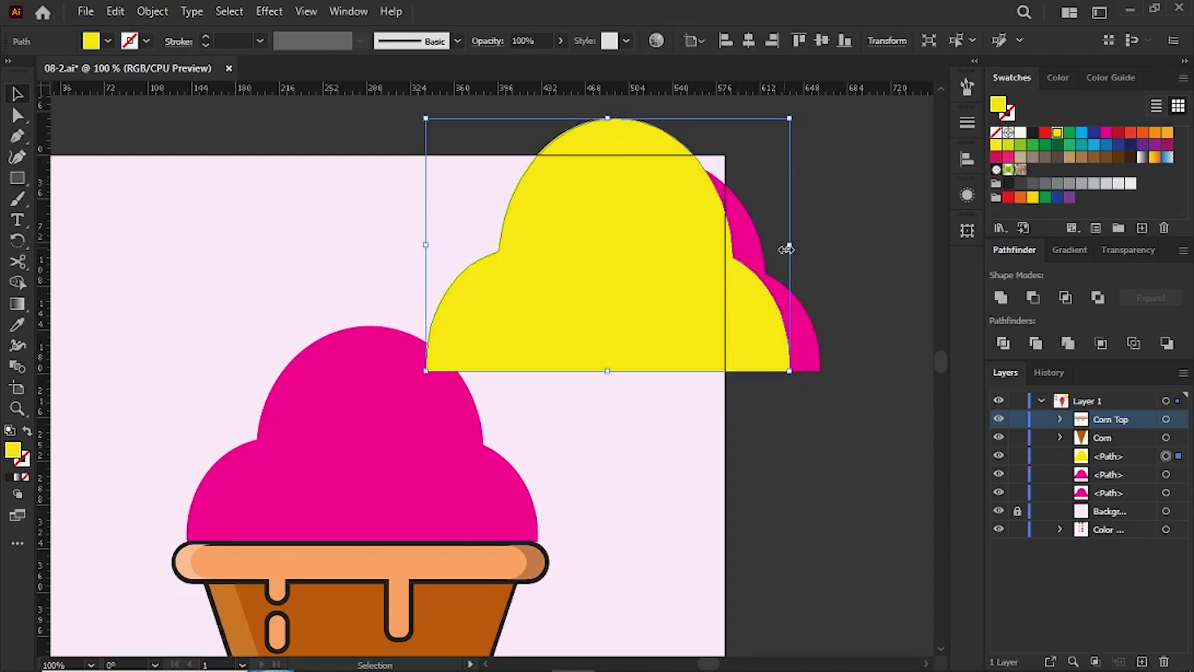
- Widen and stretch the yellow copy taller over the pink copy
drag(790, 118, 807, 120)
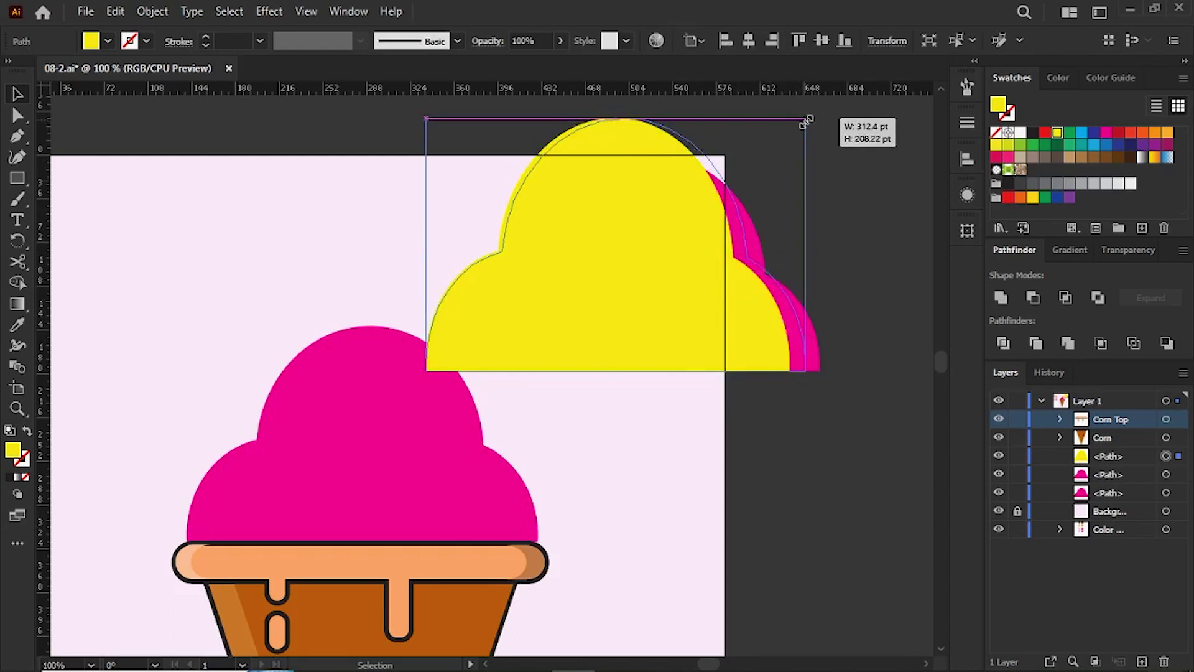
drag(760, 340, 756, 340)
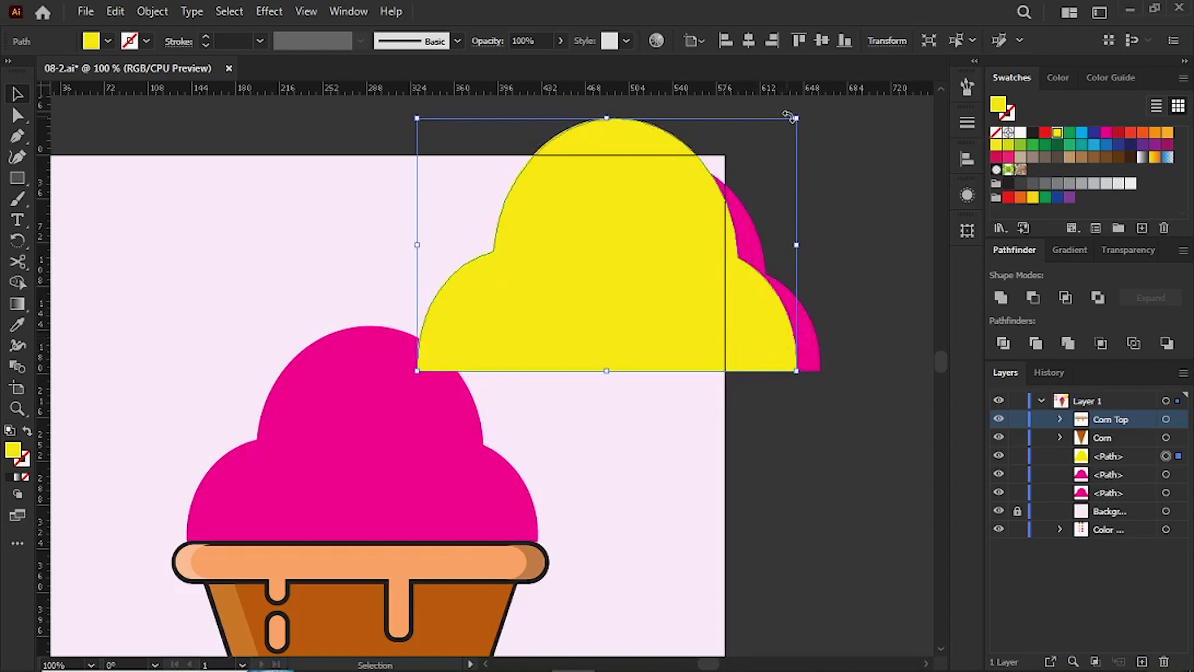
drag(797, 118, 787, 179)
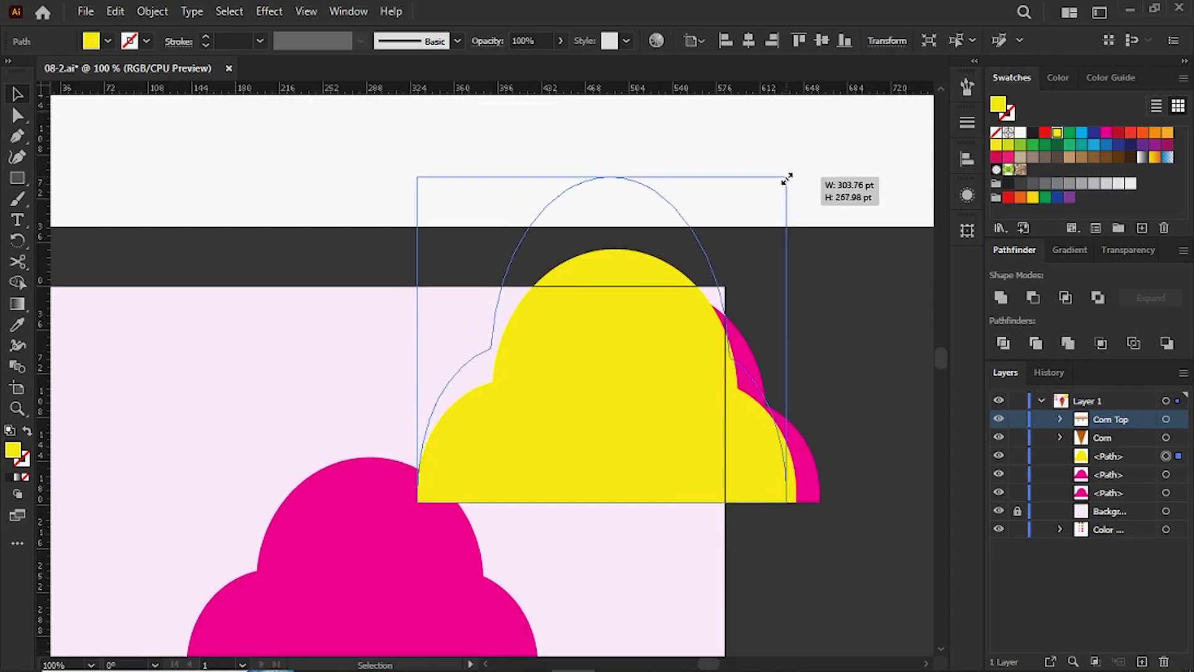
drag(787, 180, 787, 180)
- Select both copies, apply Minus Front, then Divide the leftover pink slivers
click(817, 375)
drag(807, 579, 670, 369)
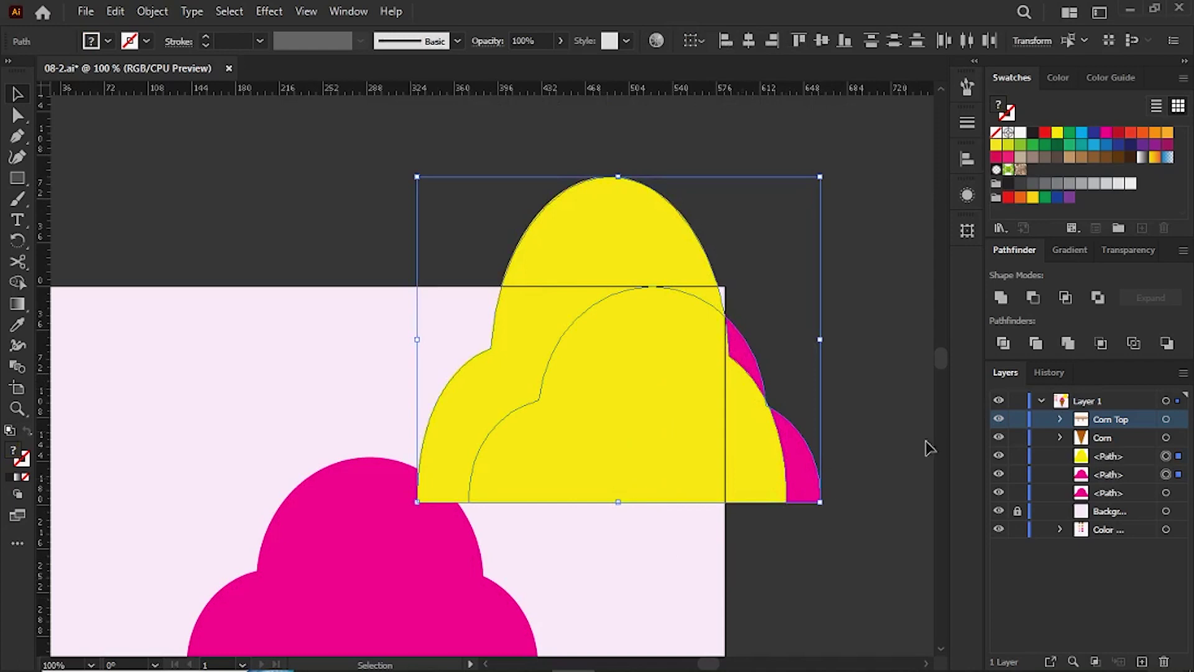
click(1029, 300)
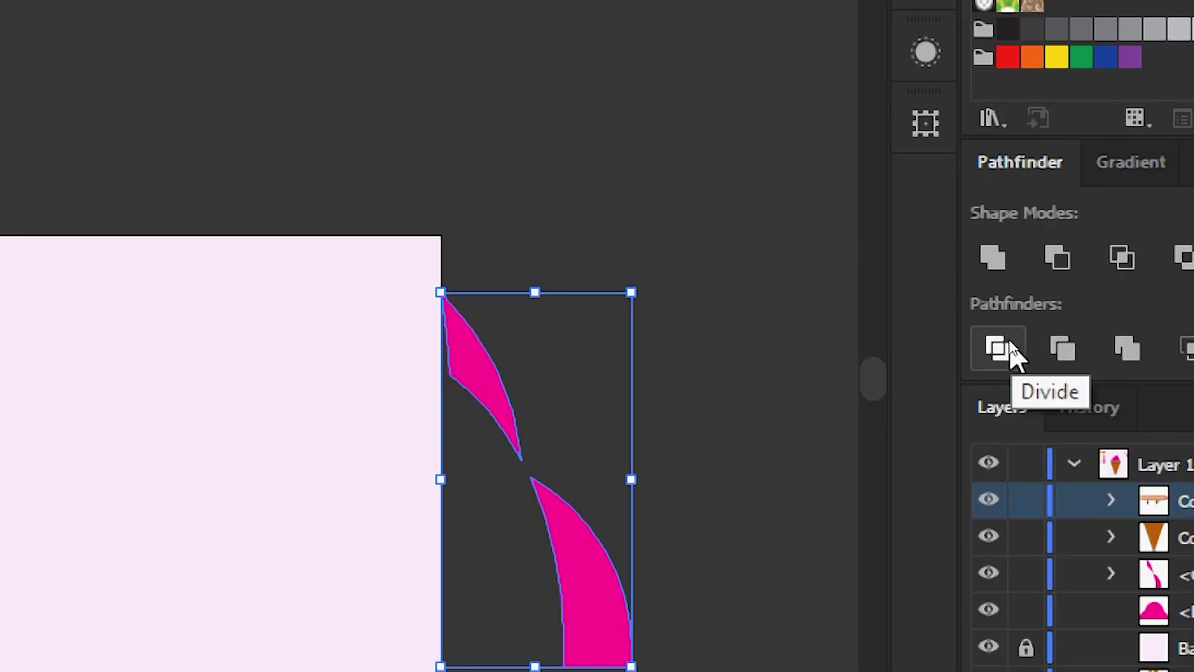
click(1011, 346)
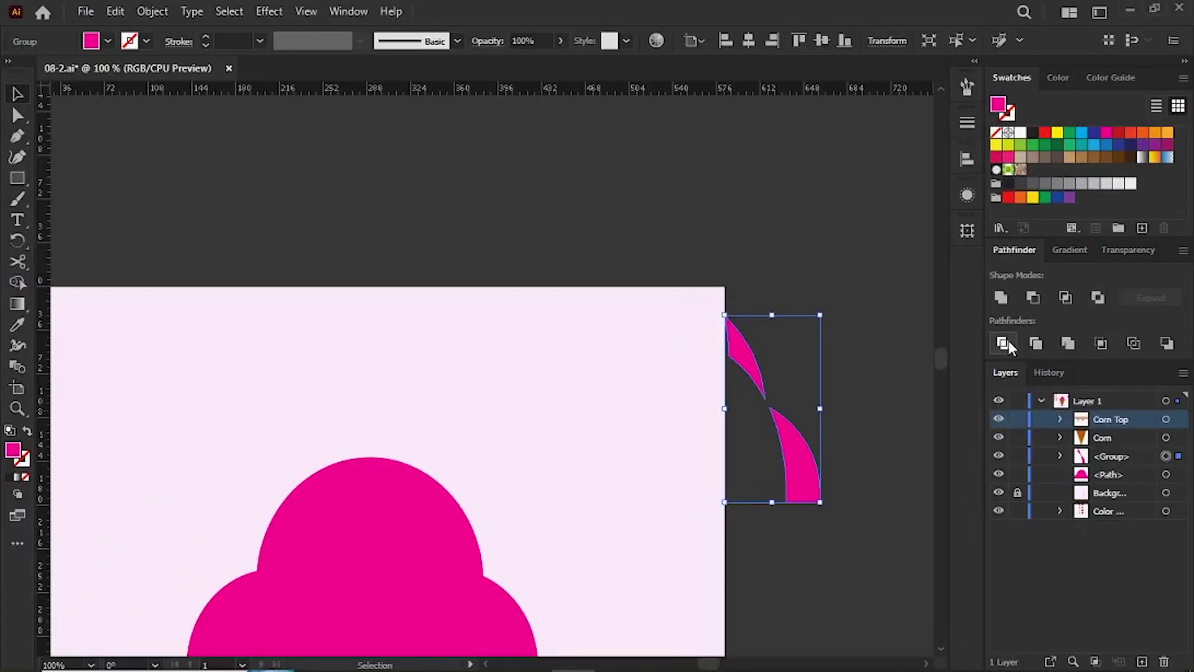
right_click(779, 426)
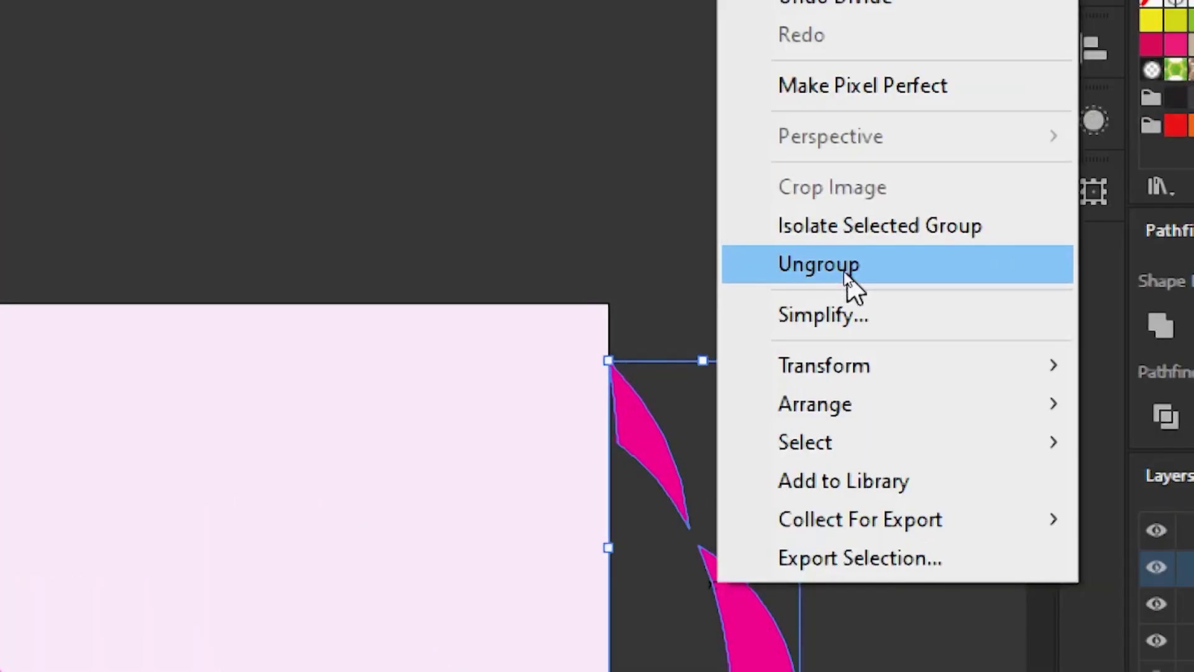
- Ungroup the slivers, delete the upper one, and move the crescent beside the scoop's right side
click(846, 274)
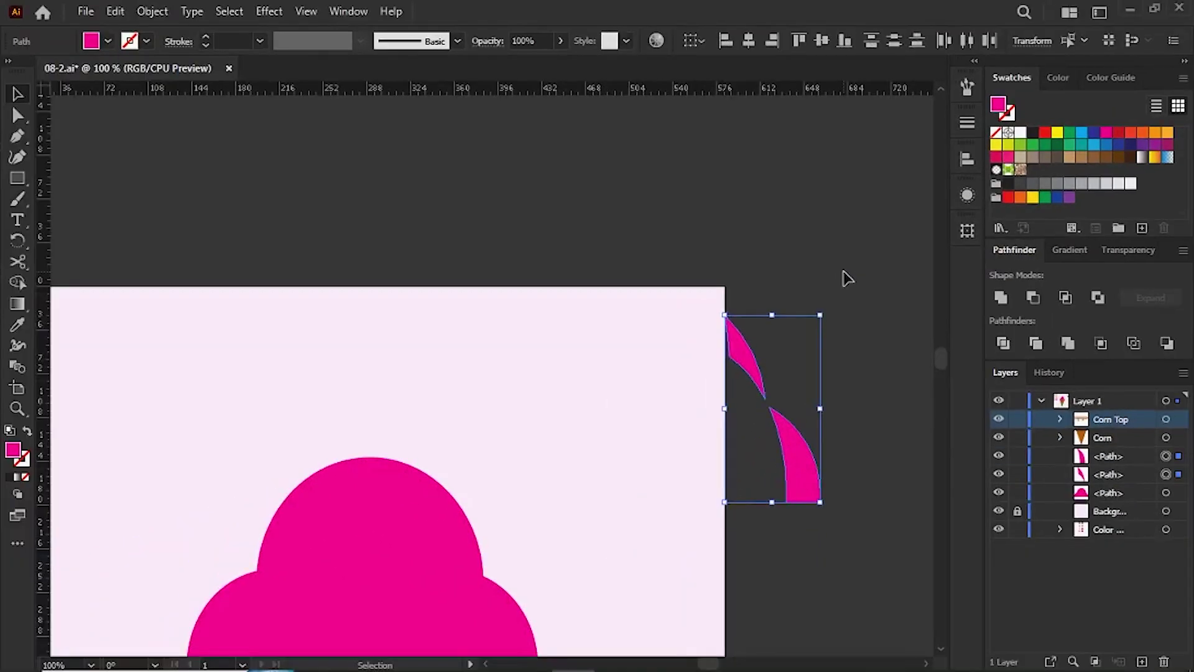
click(843, 280)
drag(746, 365, 601, 364)
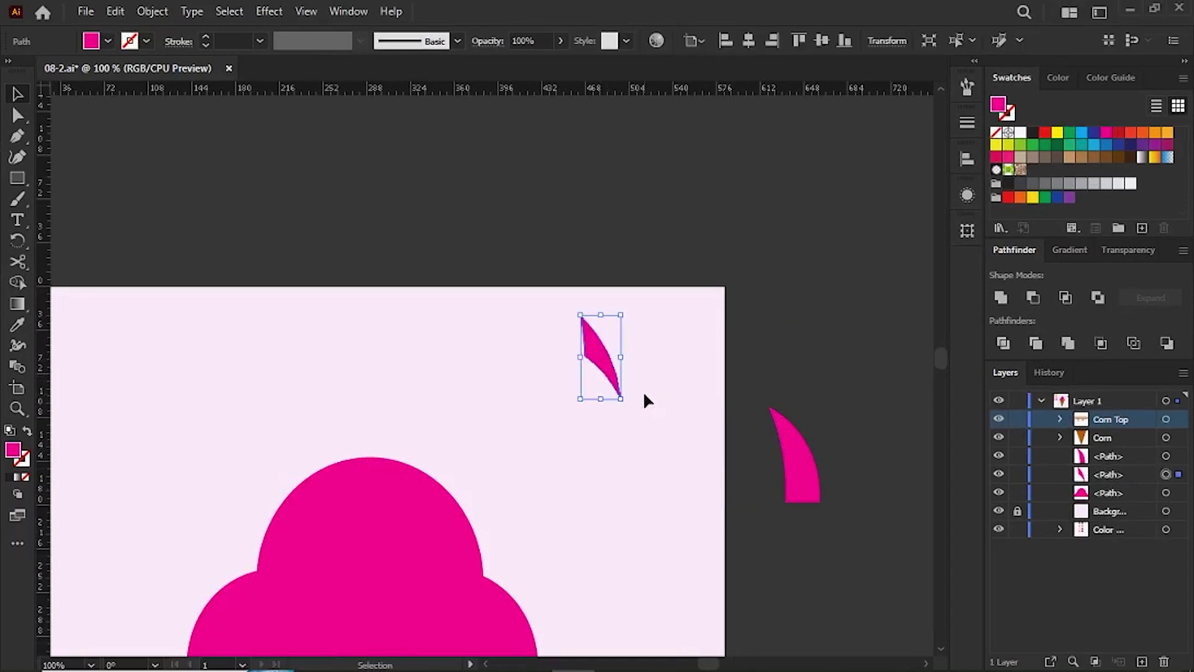
key(Delete)
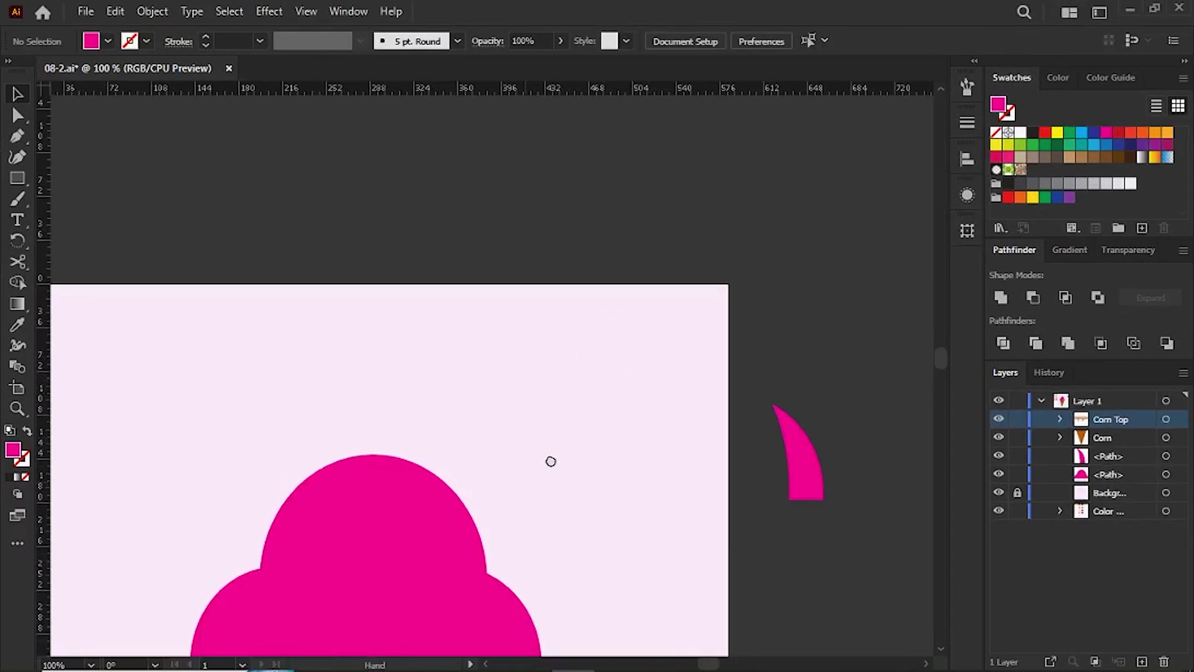
mouse_move(549, 461)
mouse_down()
mouse_move(686, 337)
mouse_move(647, 344)
mouse_up()
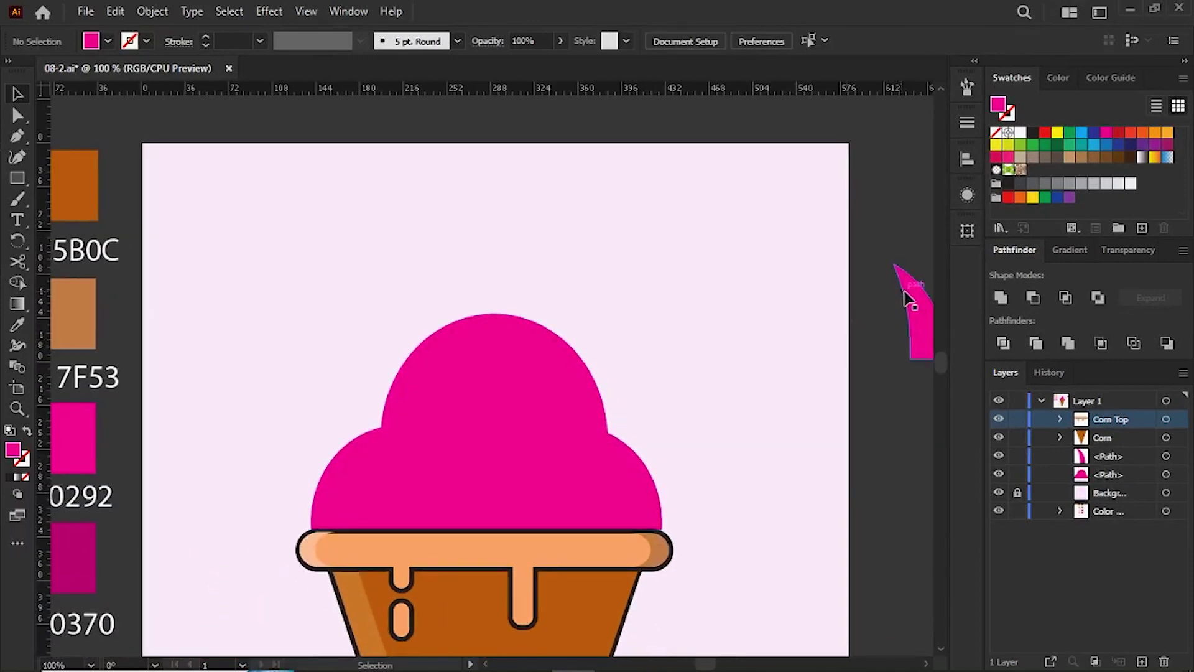
drag(906, 299, 662, 373)
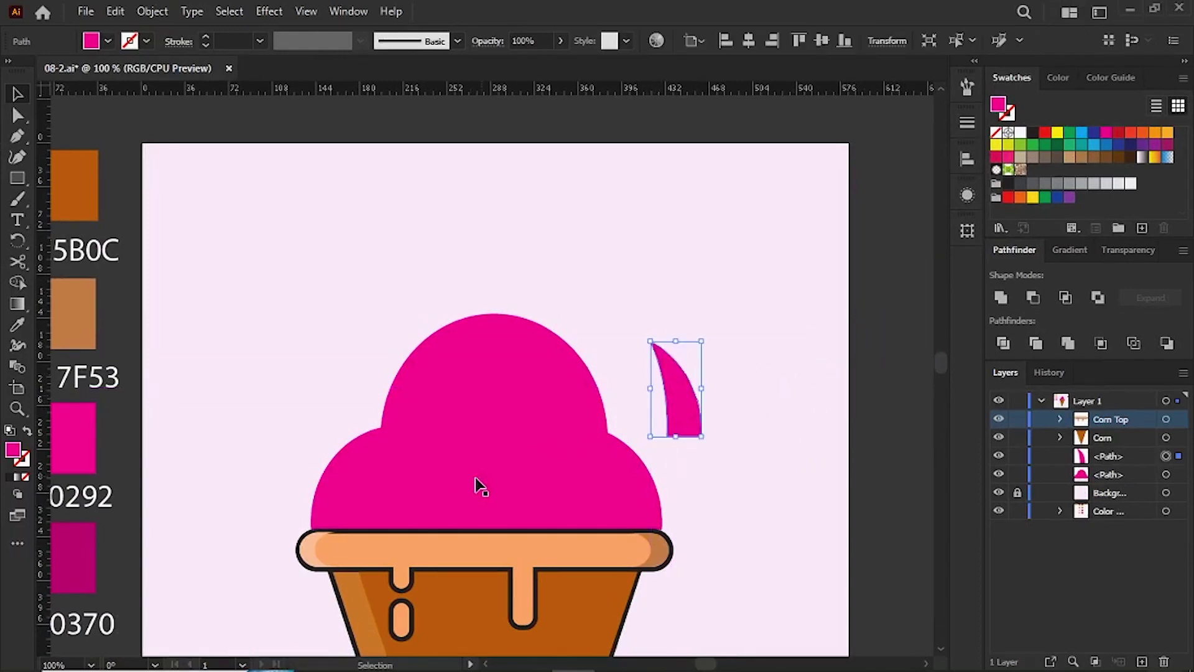
drag(475, 477, 576, 382)
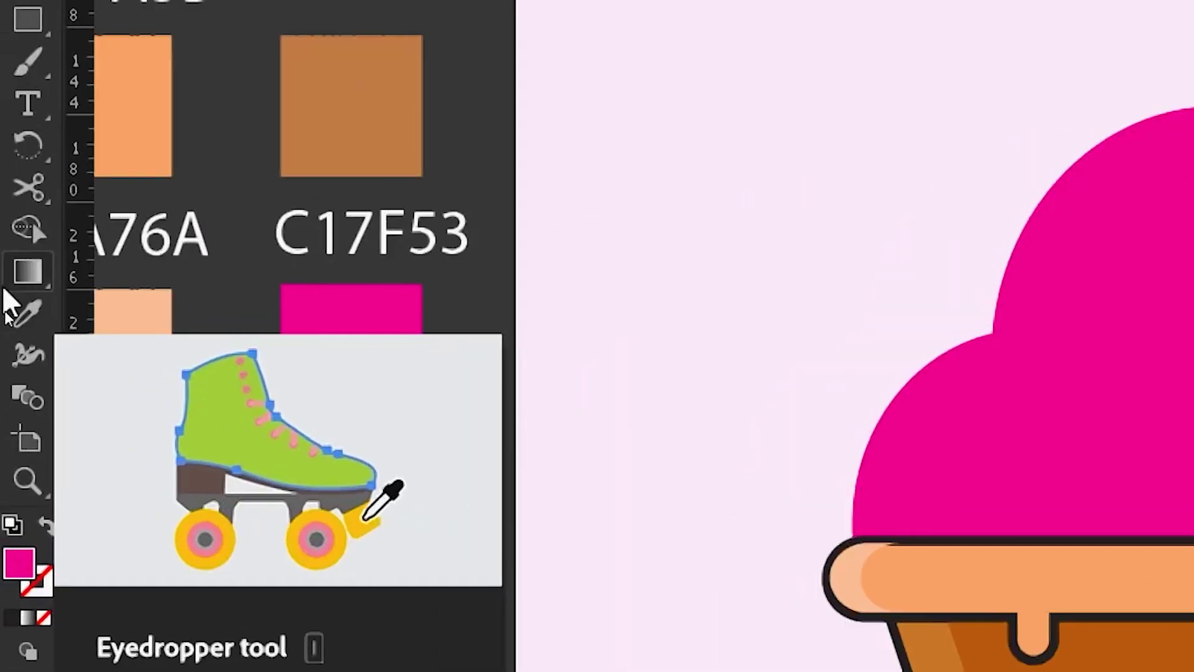
- Colour the crescent dark pink B90370 and place it along the scoop's right edge
click(21, 317)
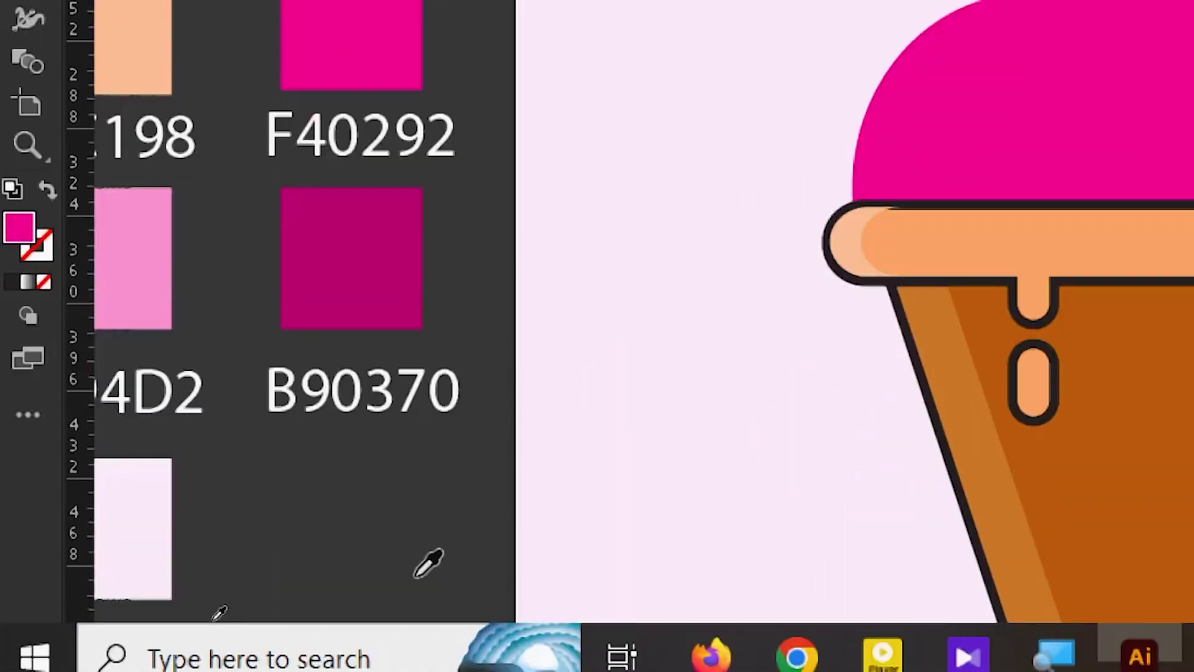
click(405, 232)
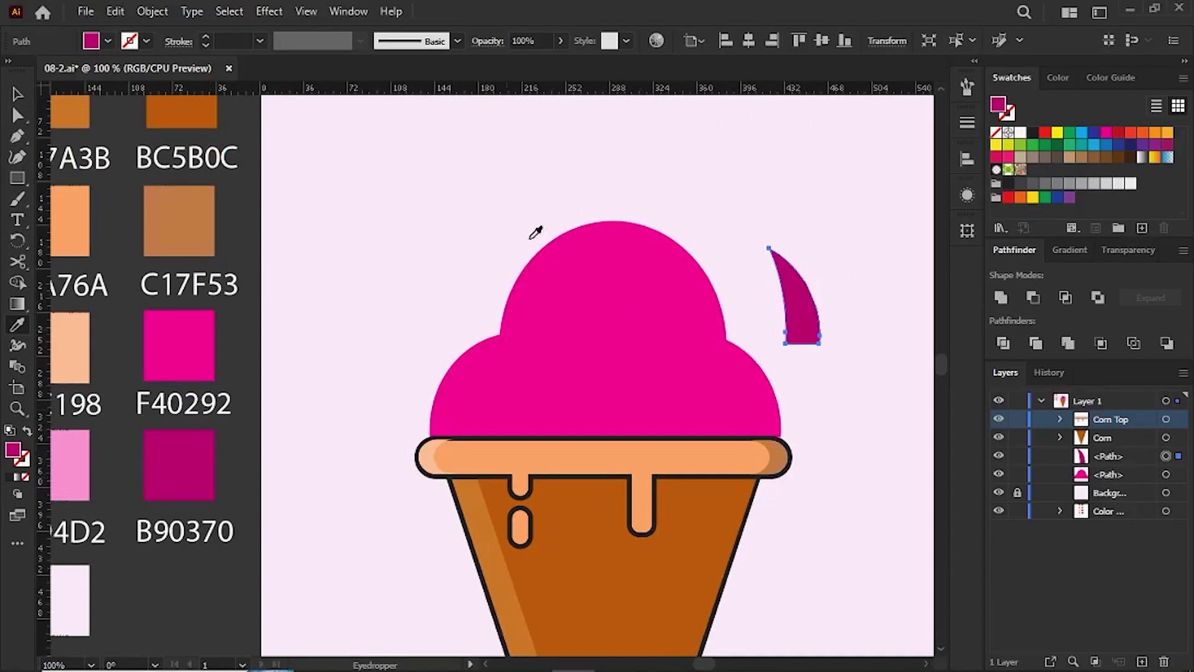
click(18, 94)
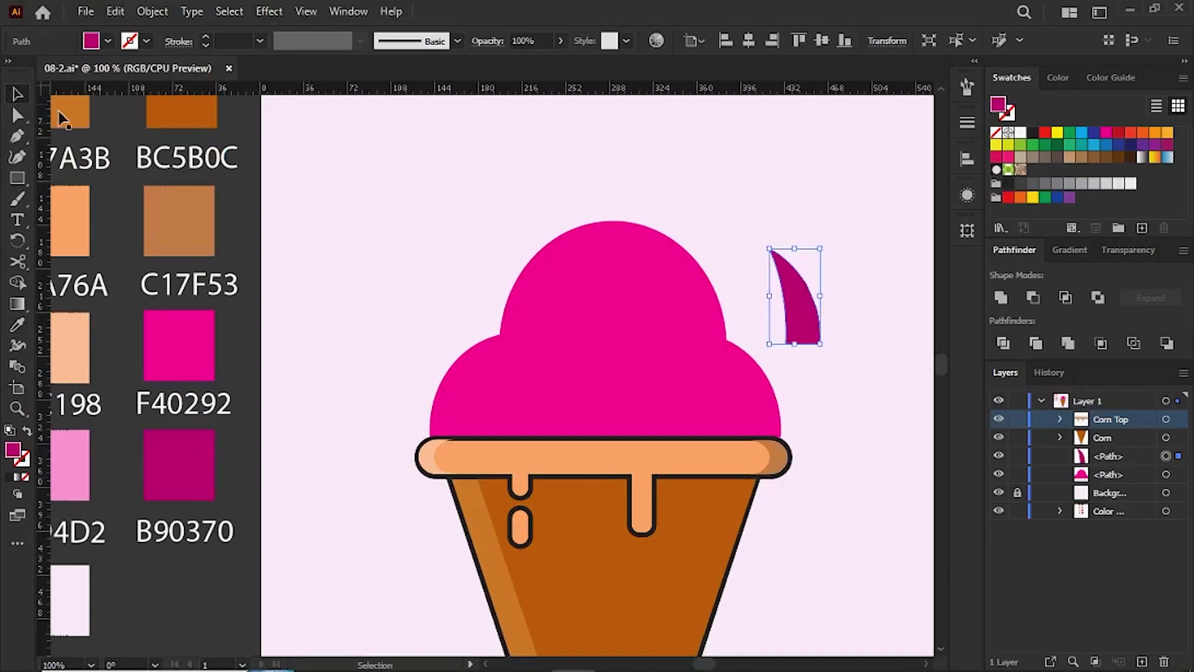
click(670, 173)
drag(801, 297, 763, 393)
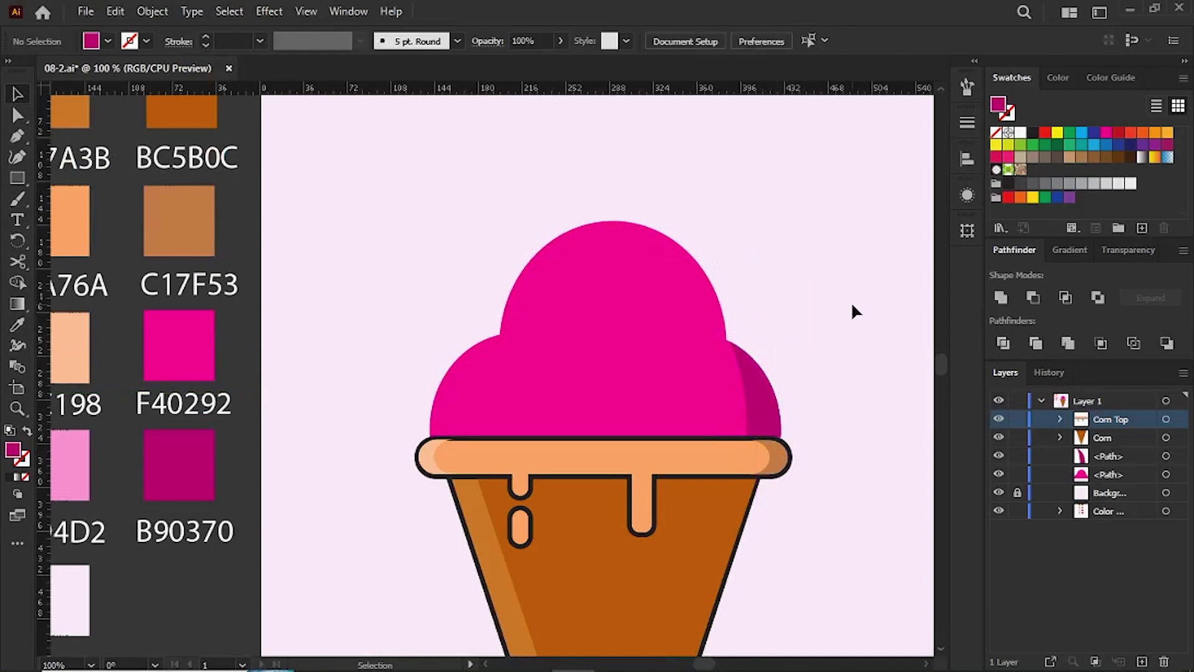
scroll(546, 413, up, 5)
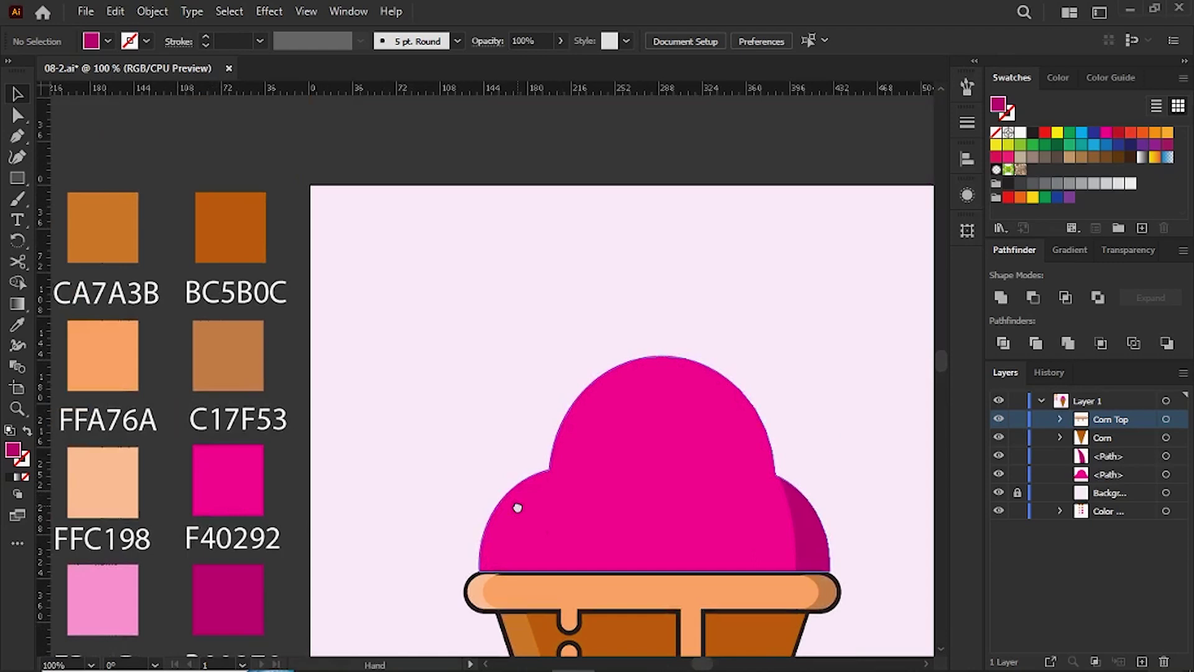
- Duplicate the spare scoop, recolour the copy yellow, and nudge it slightly left
click(591, 402)
mouse_move(617, 482)
mouse_down()
mouse_move(502, 330)
mouse_move(580, 324)
mouse_up()
click(831, 268)
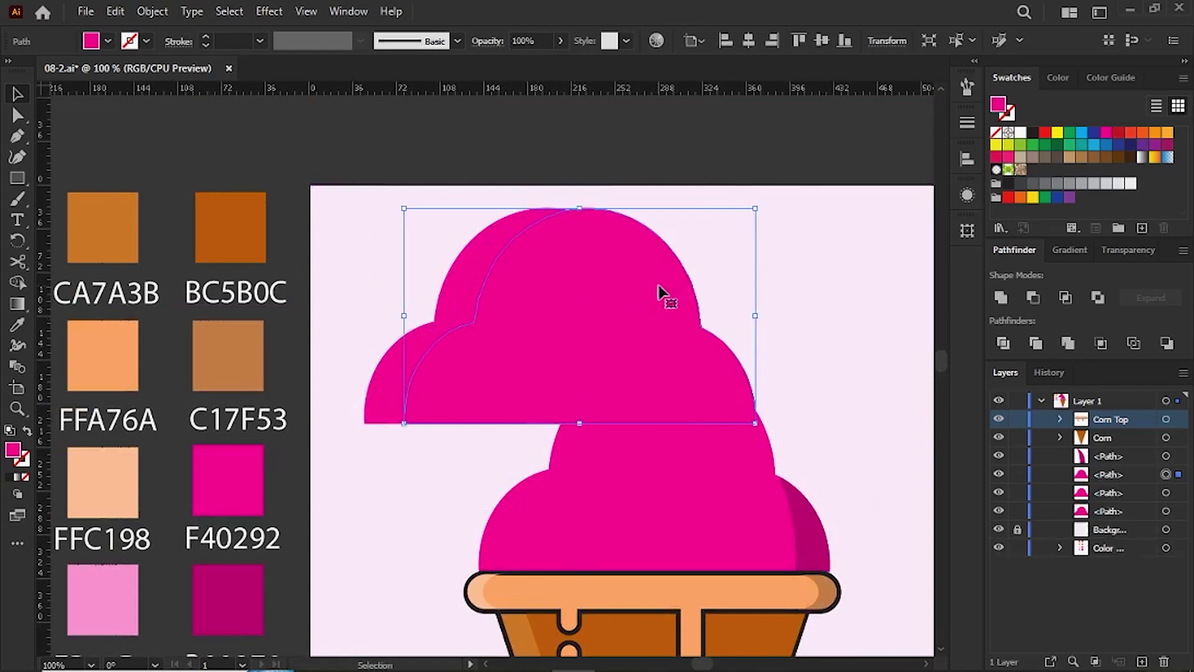
click(996, 144)
click(830, 252)
drag(567, 355, 568, 357)
- Select both scoops and apply Minus Front, leaving a thin magenta left-edge crescent
click(811, 298)
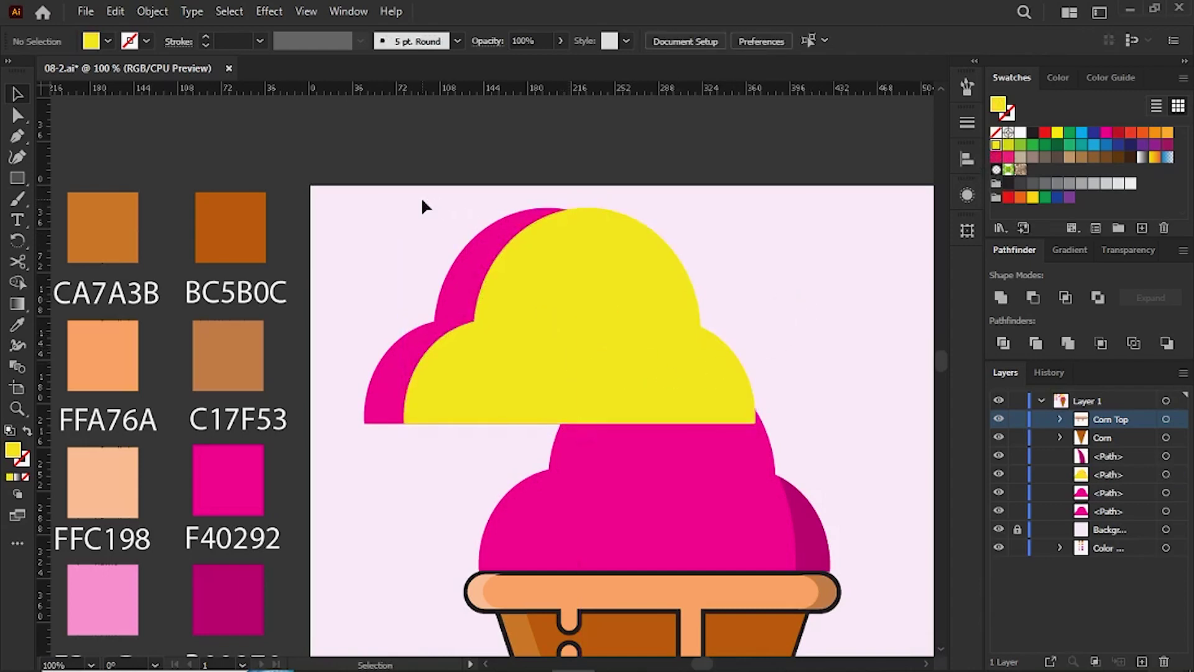
drag(571, 229, 571, 230)
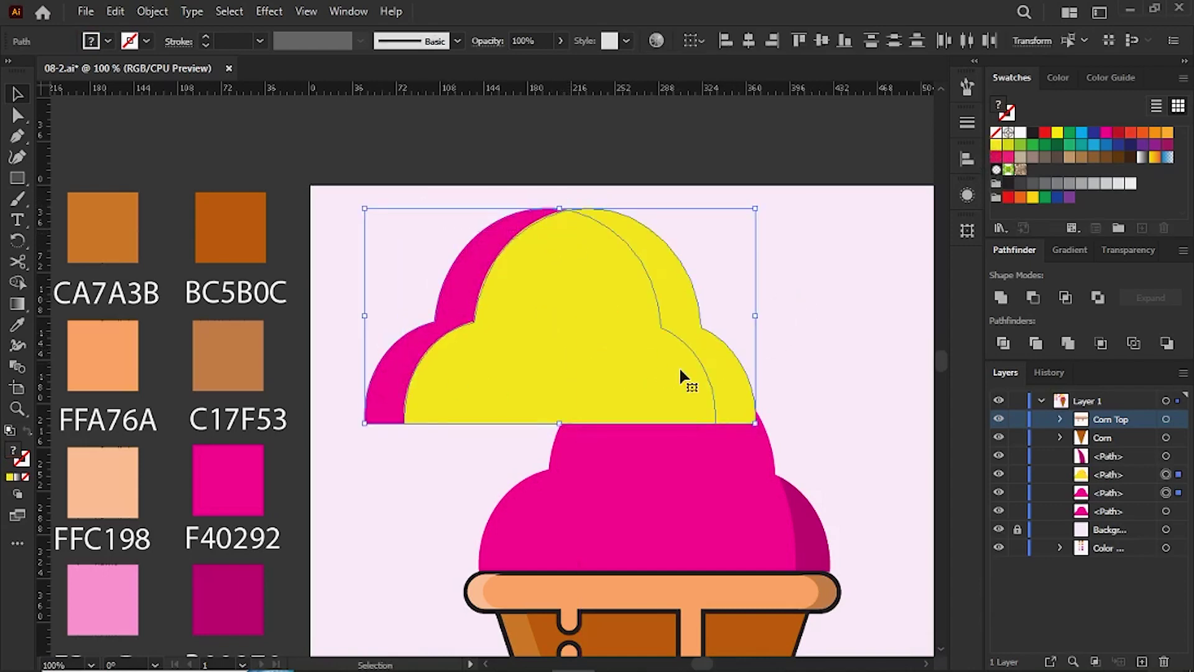
click(1032, 297)
click(591, 286)
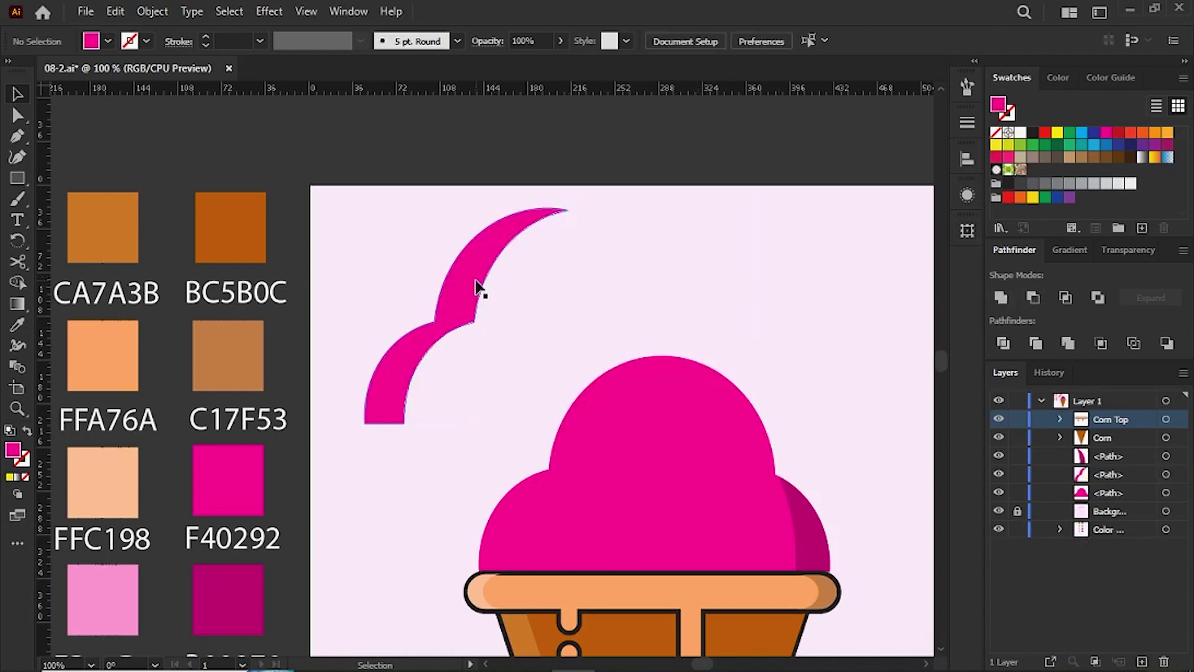
click(480, 288)
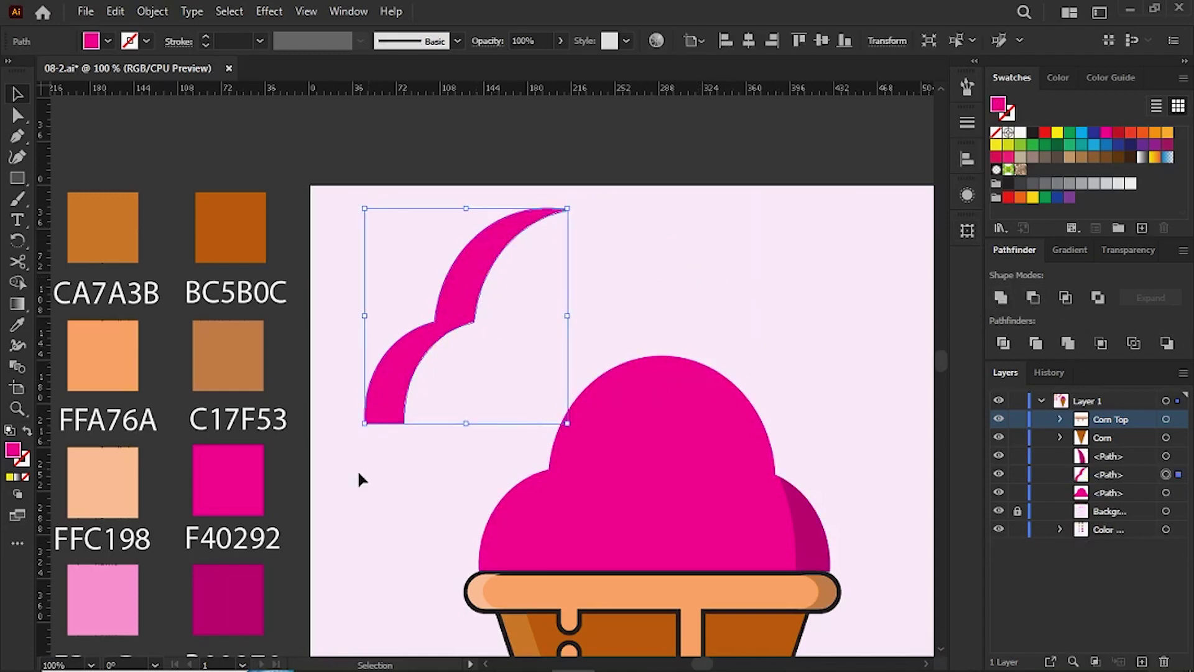
drag(341, 479, 420, 399)
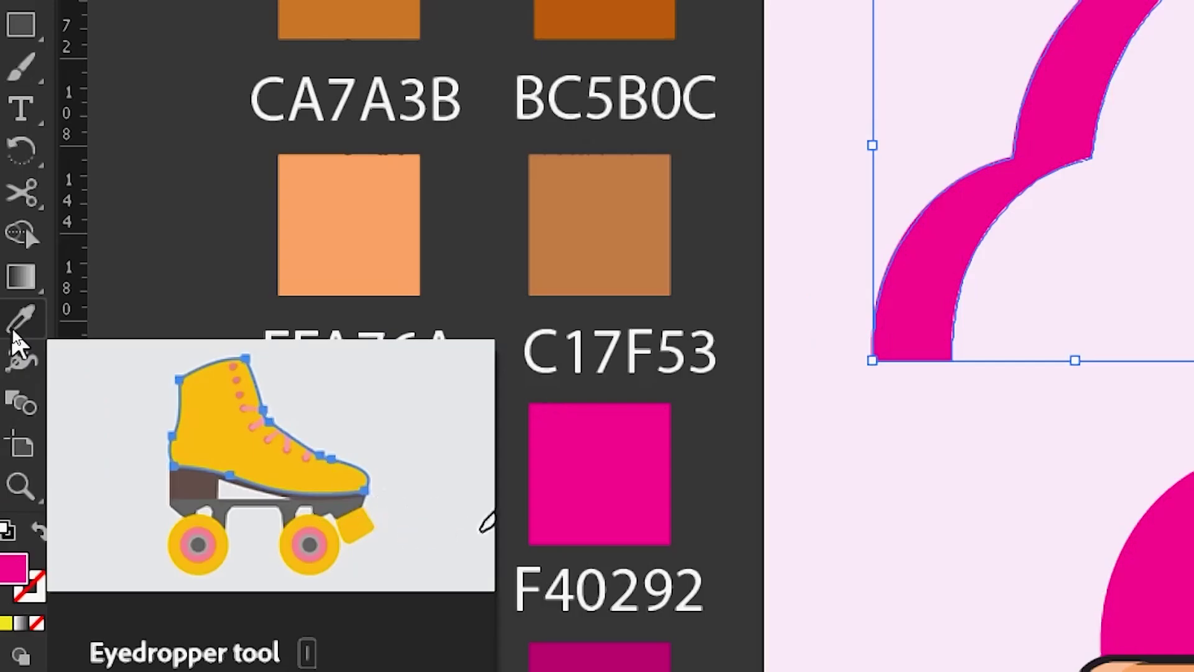
- Fill the crescent with light pink FB94D2 and place it along the scoop's left edge
click(17, 330)
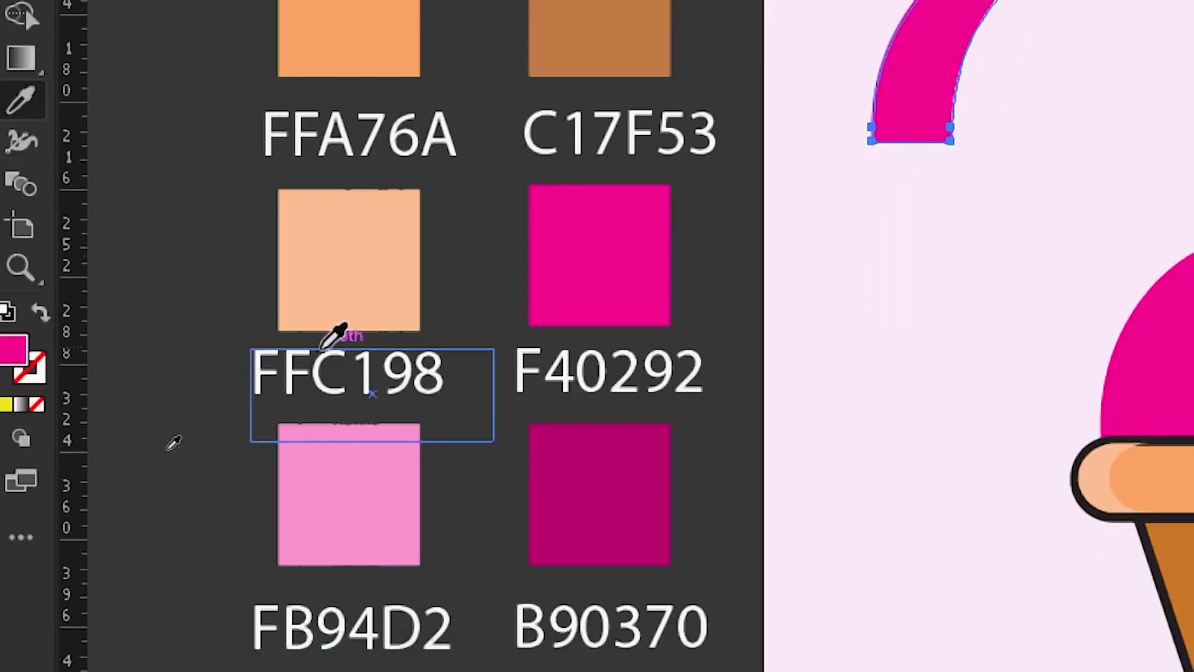
click(384, 490)
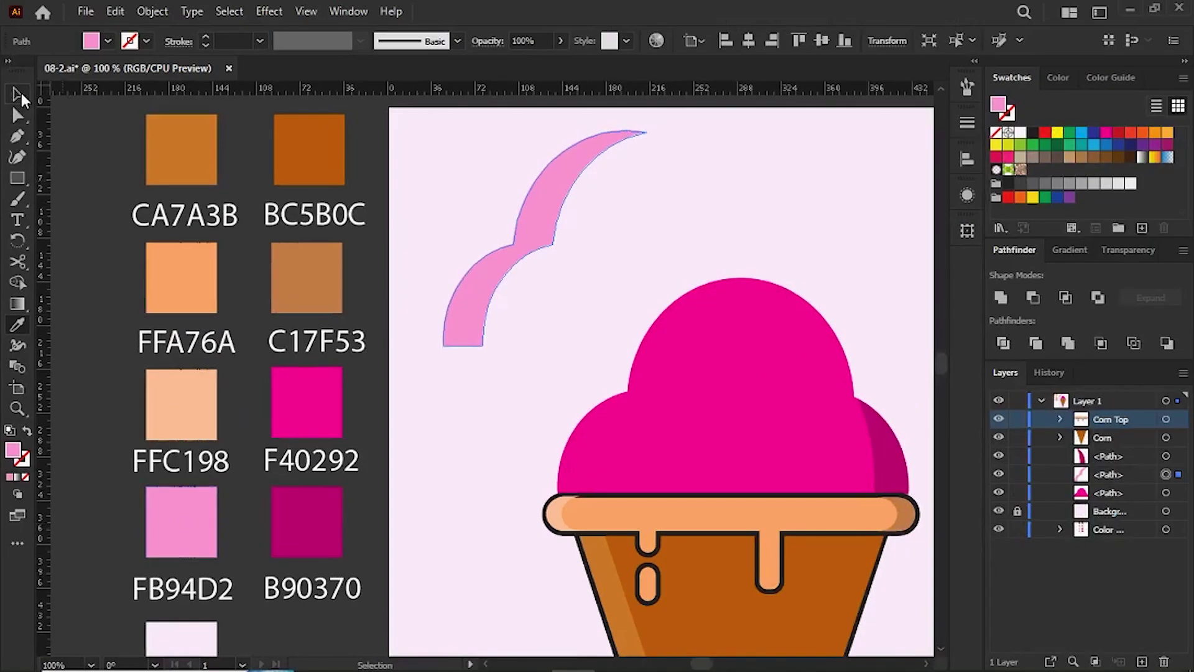
click(18, 95)
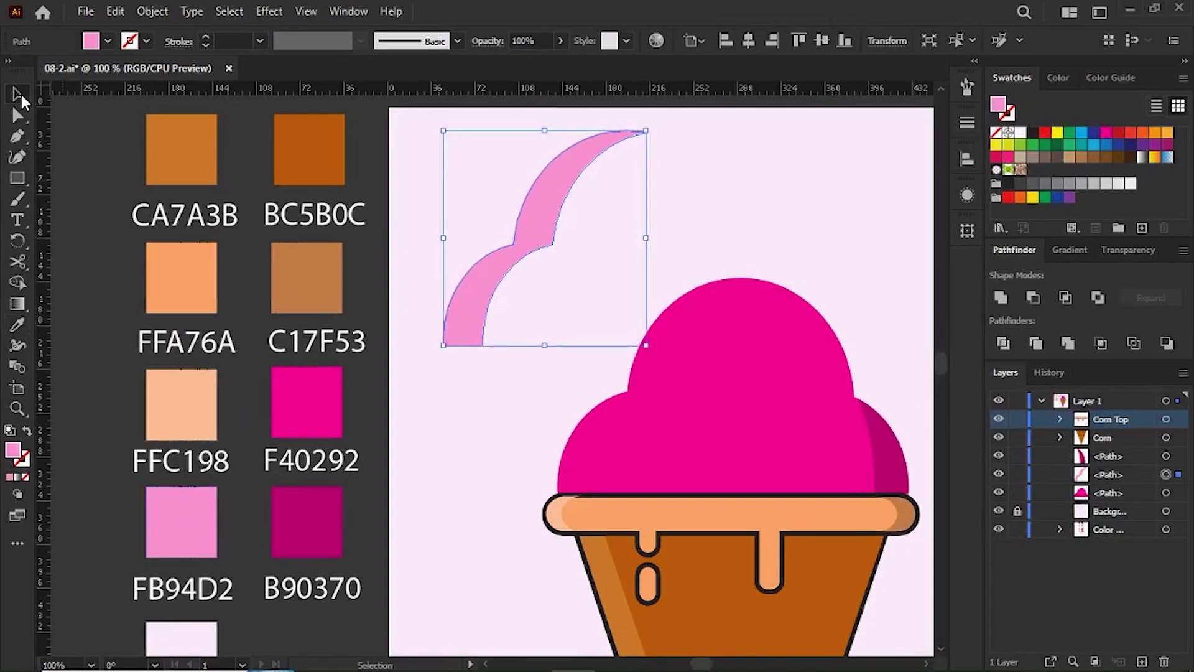
drag(523, 242, 644, 384)
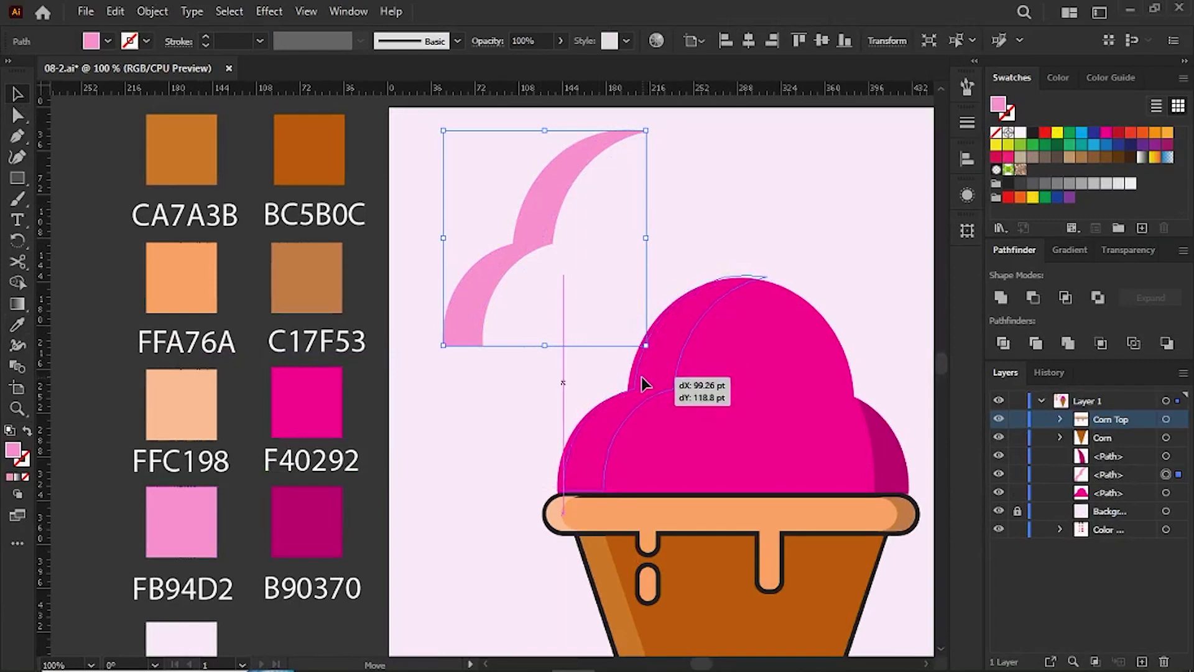
drag(639, 379, 635, 381)
- Check the light-pink shading on the scoop, then fit the whole artboard in view
click(797, 178)
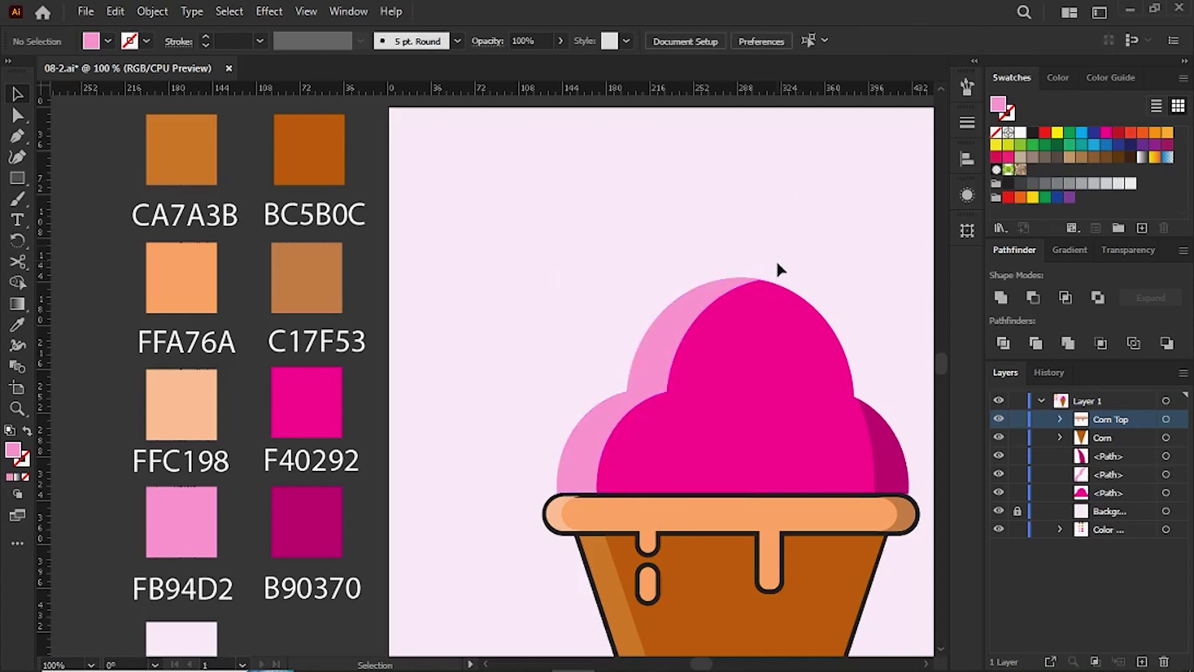
click(657, 329)
click(648, 231)
key(ctrl+0)
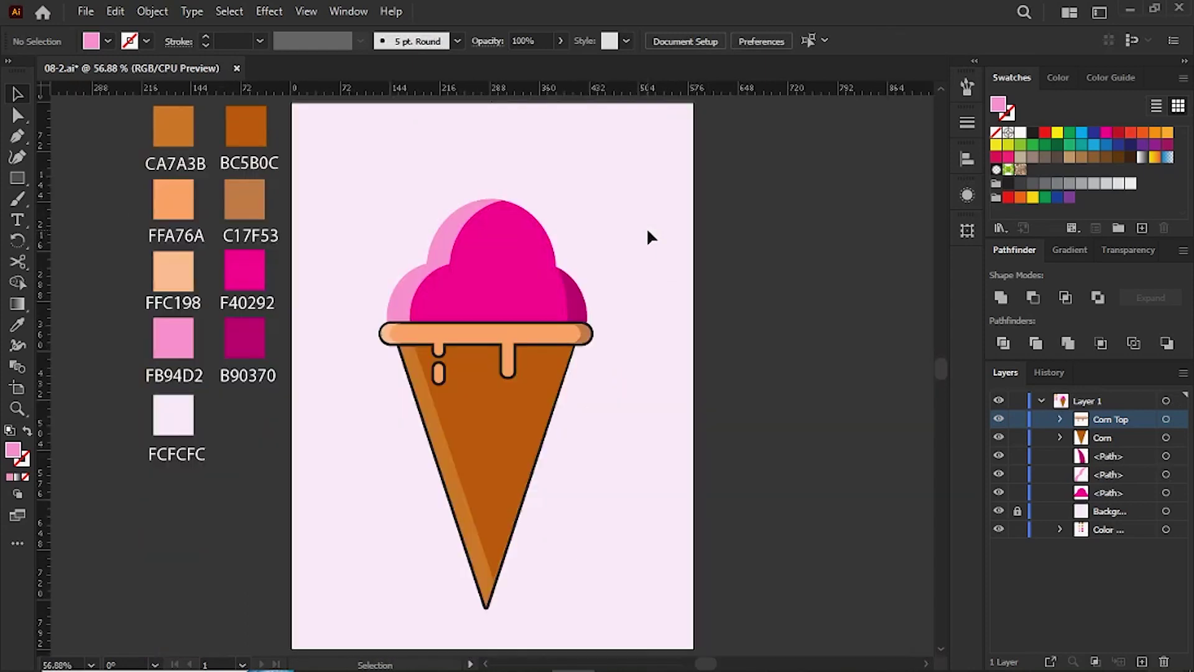
- Scale the whole ice cream artwork down slightly
mouse_move(321, 172)
mouse_down()
mouse_move(684, 585)
mouse_move(655, 573)
mouse_up()
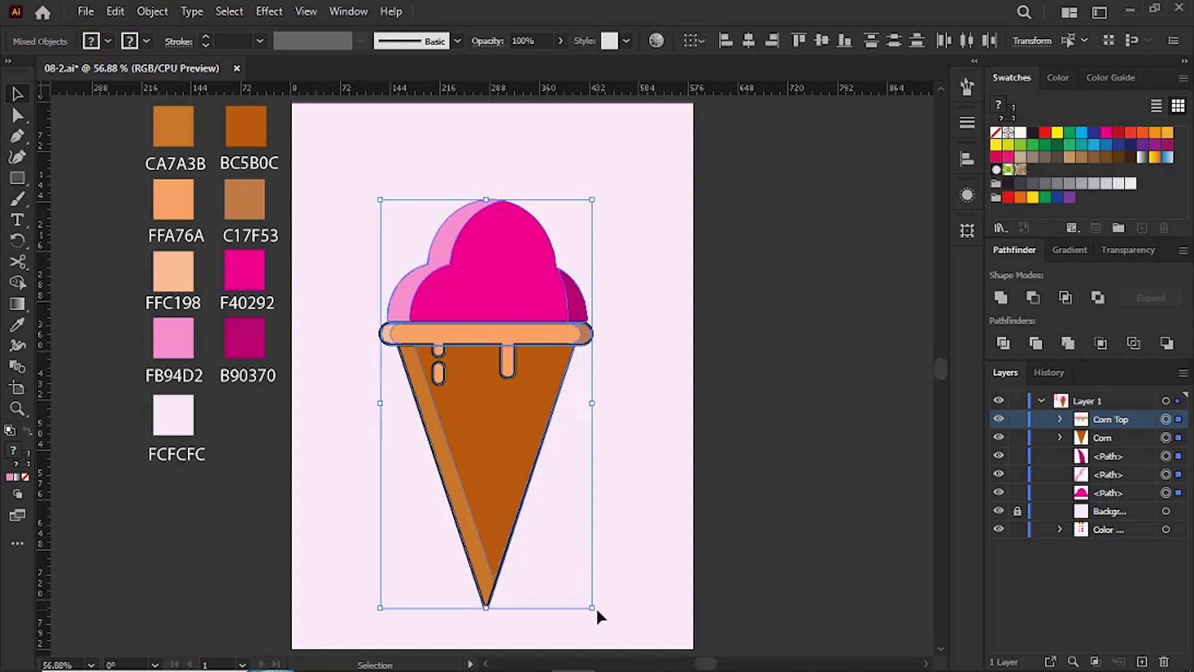
drag(594, 609, 611, 539)
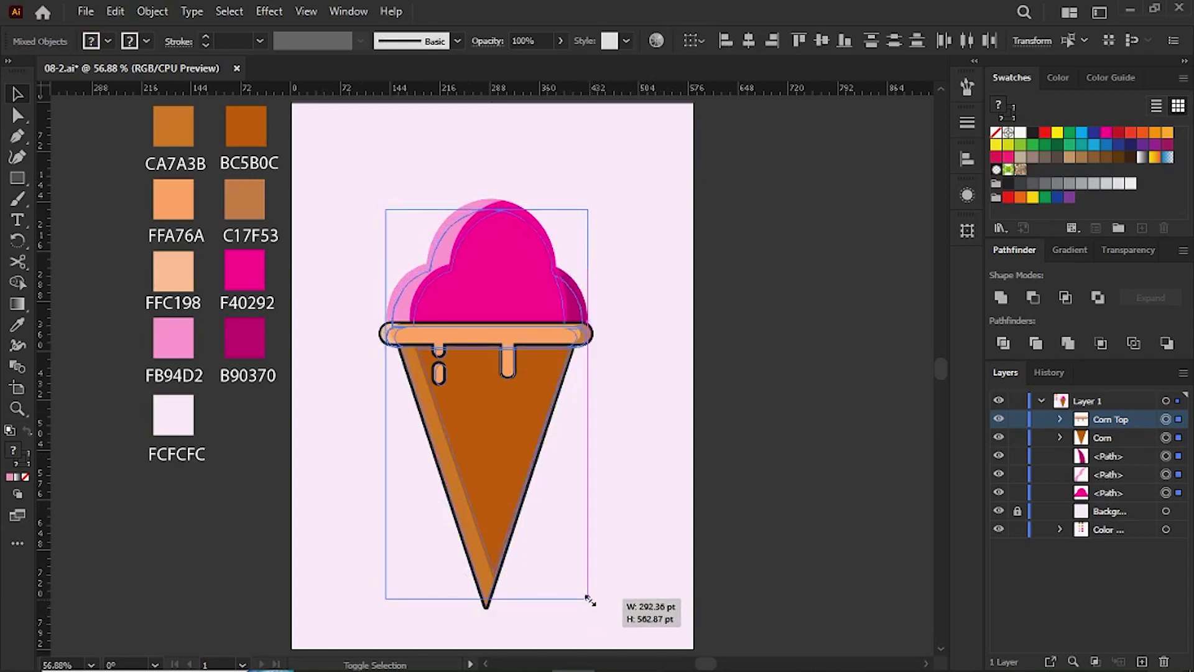
click(611, 544)
- Group the three pink scoop shapes, name the group Icecream, then select all the artwork
drag(376, 177, 606, 290)
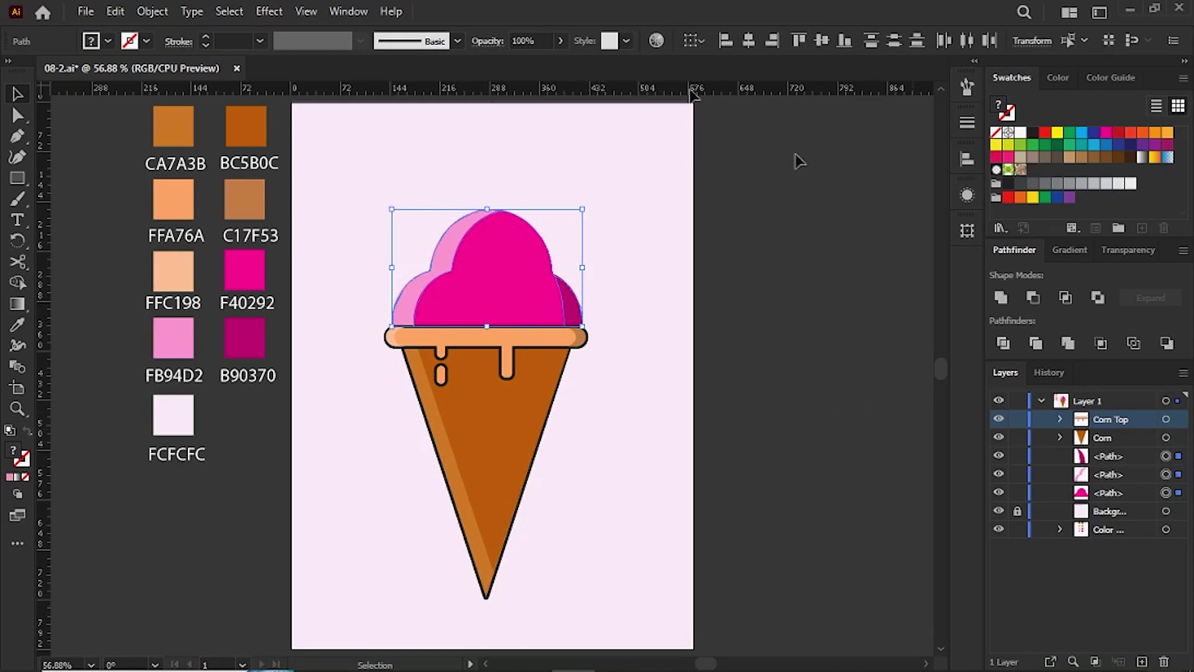
click(171, 13)
click(257, 114)
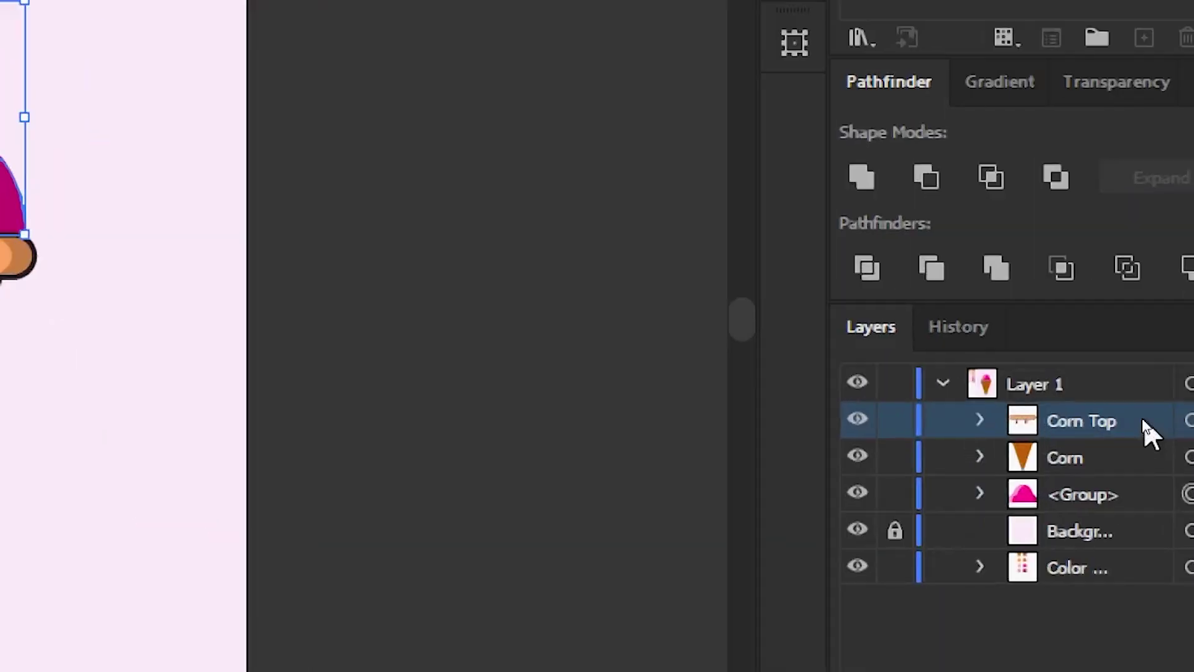
double_click(1038, 494)
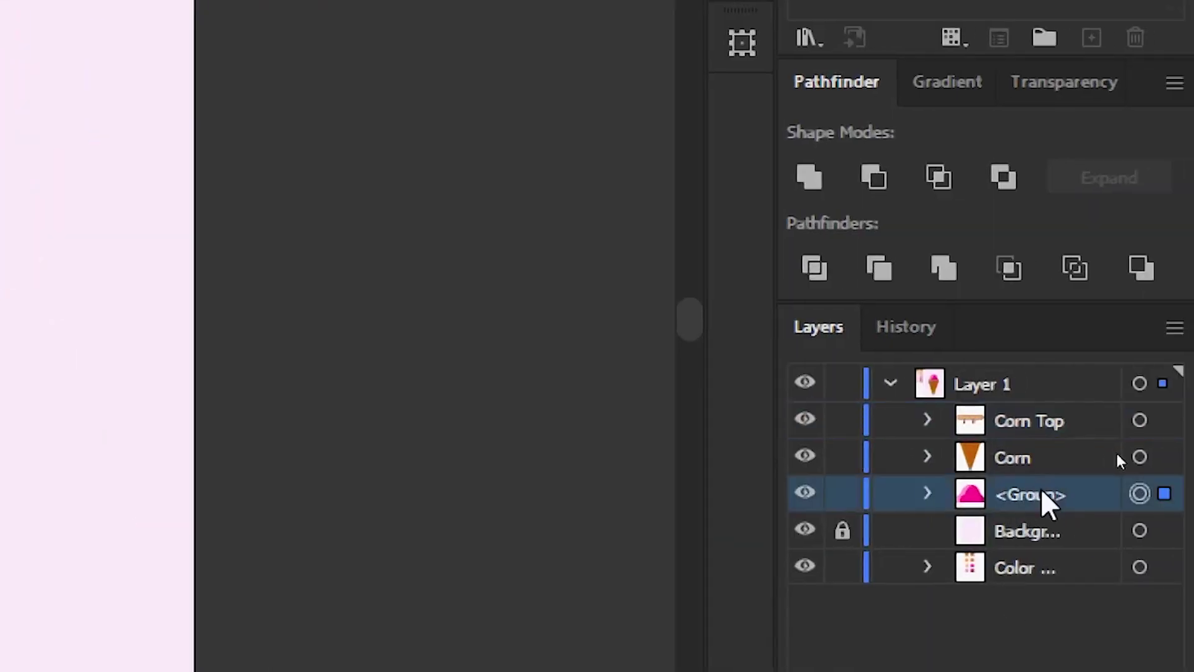
text(Ic)
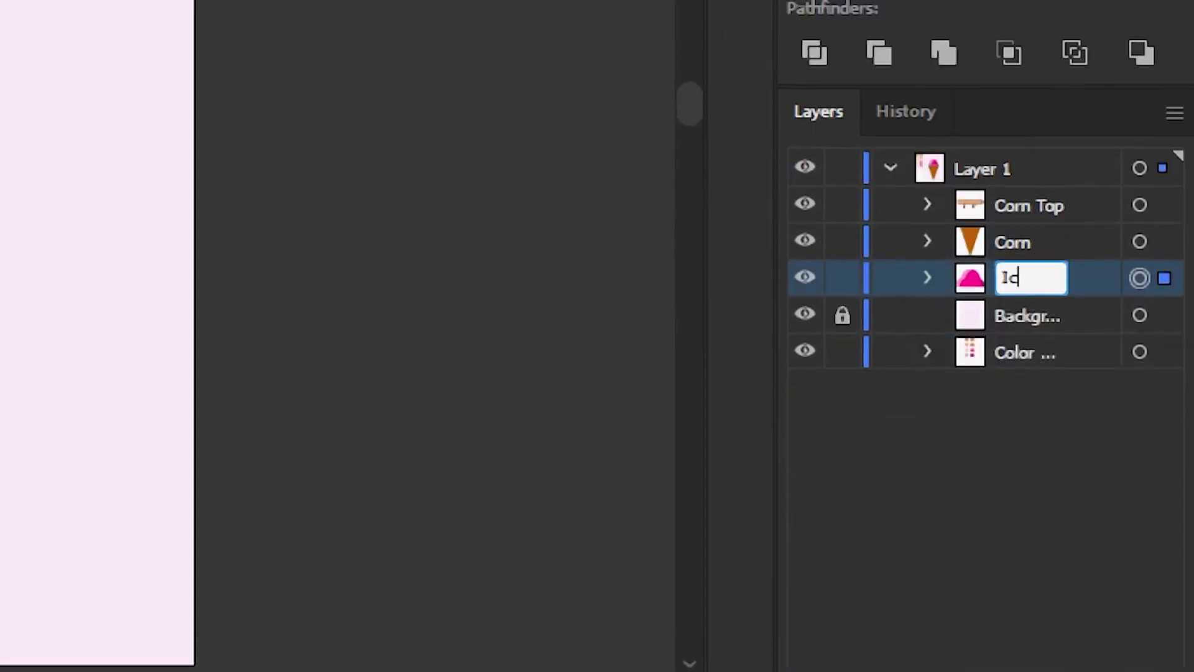
text(ecre)
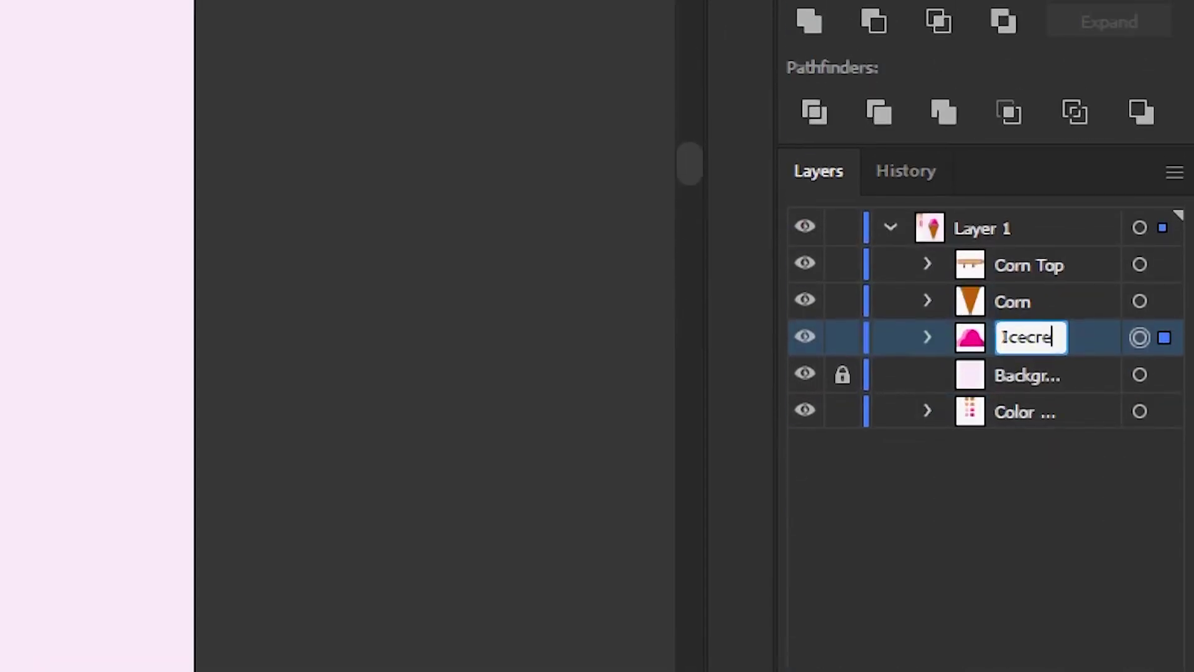
text(am)
key(Return)
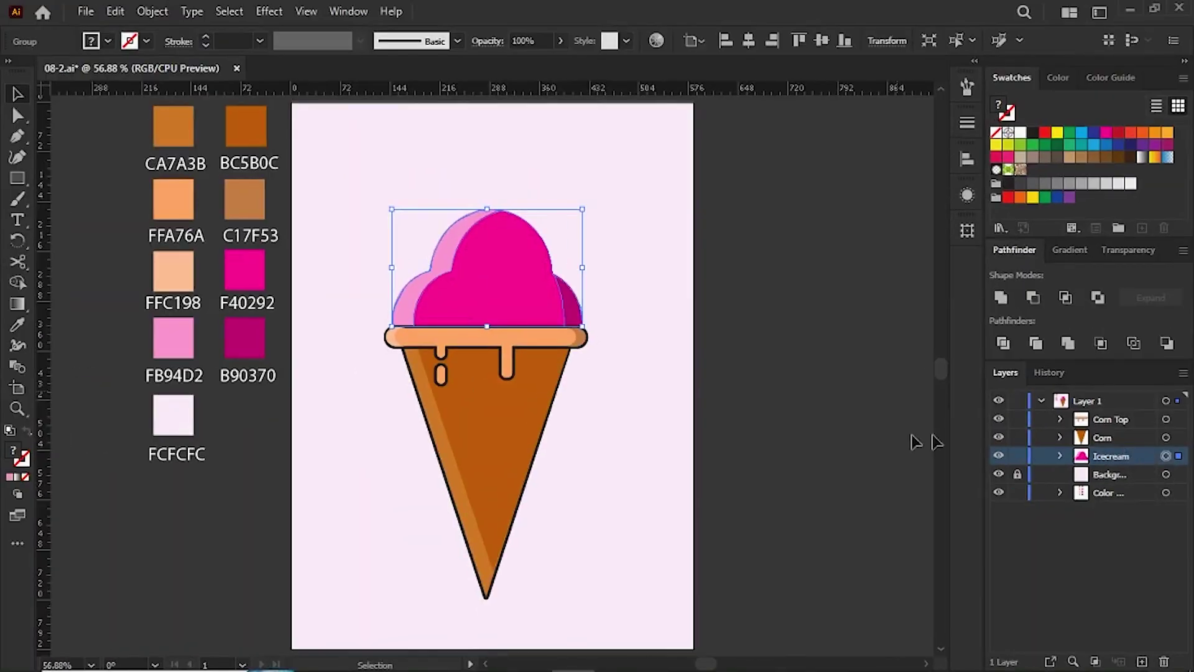
click(367, 268)
drag(368, 210, 616, 581)
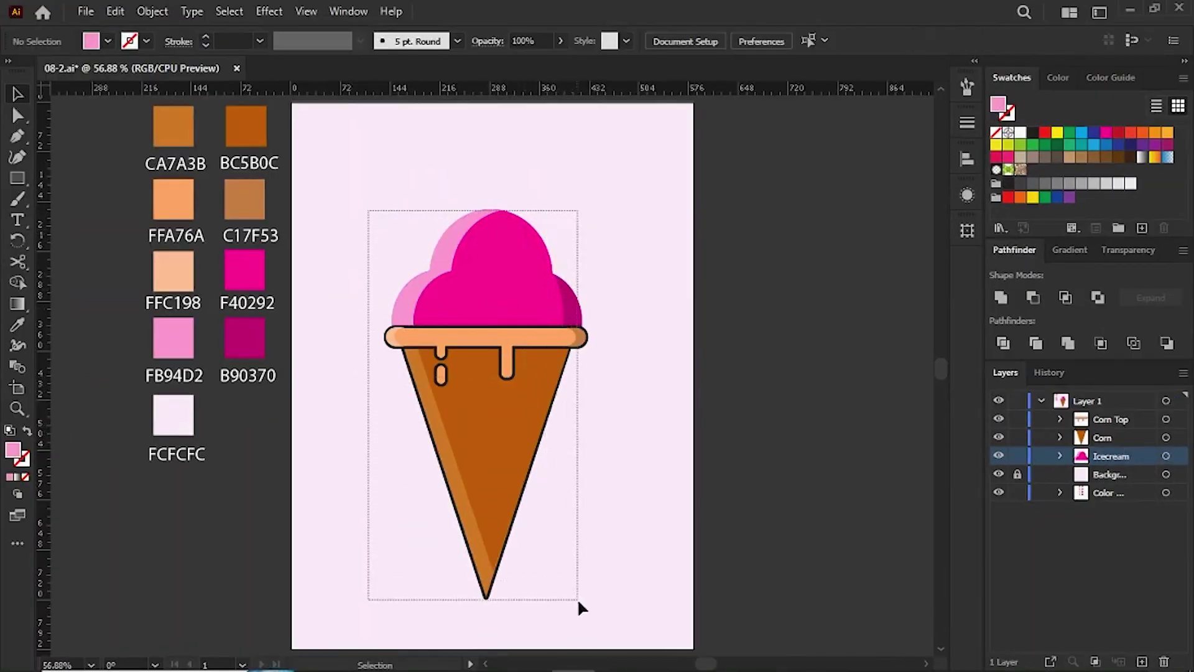
- Group the scoops, cone and cone top into one group named 'Full Ice Cream'
click(151, 11)
click(229, 113)
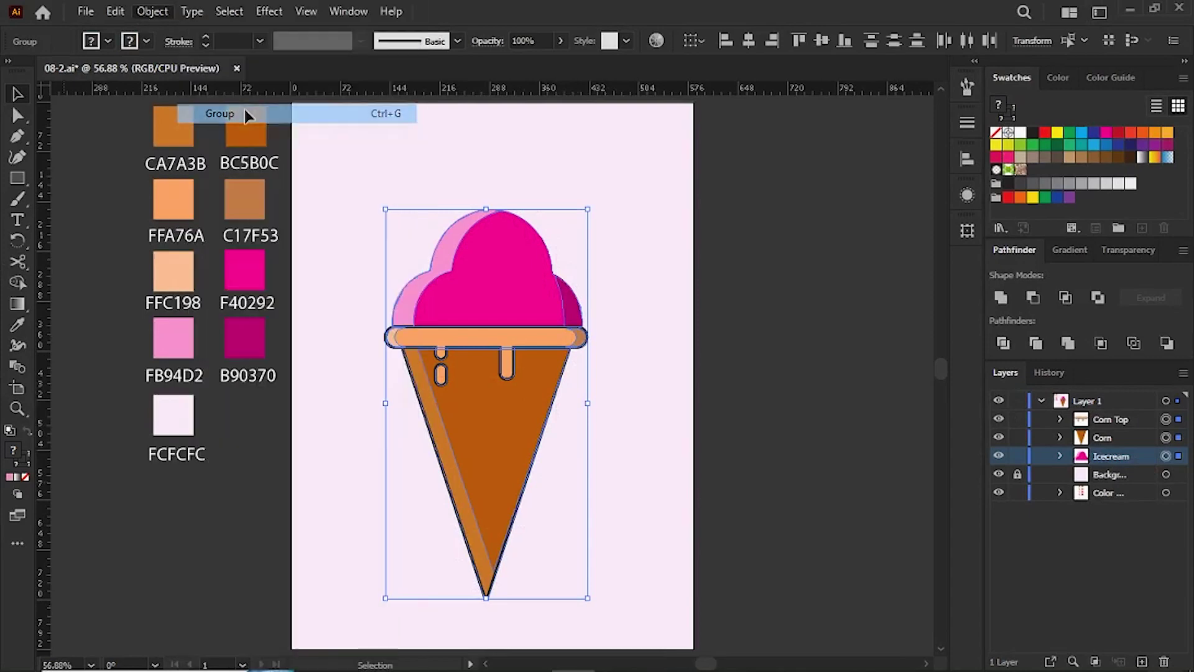
double_click(1113, 418)
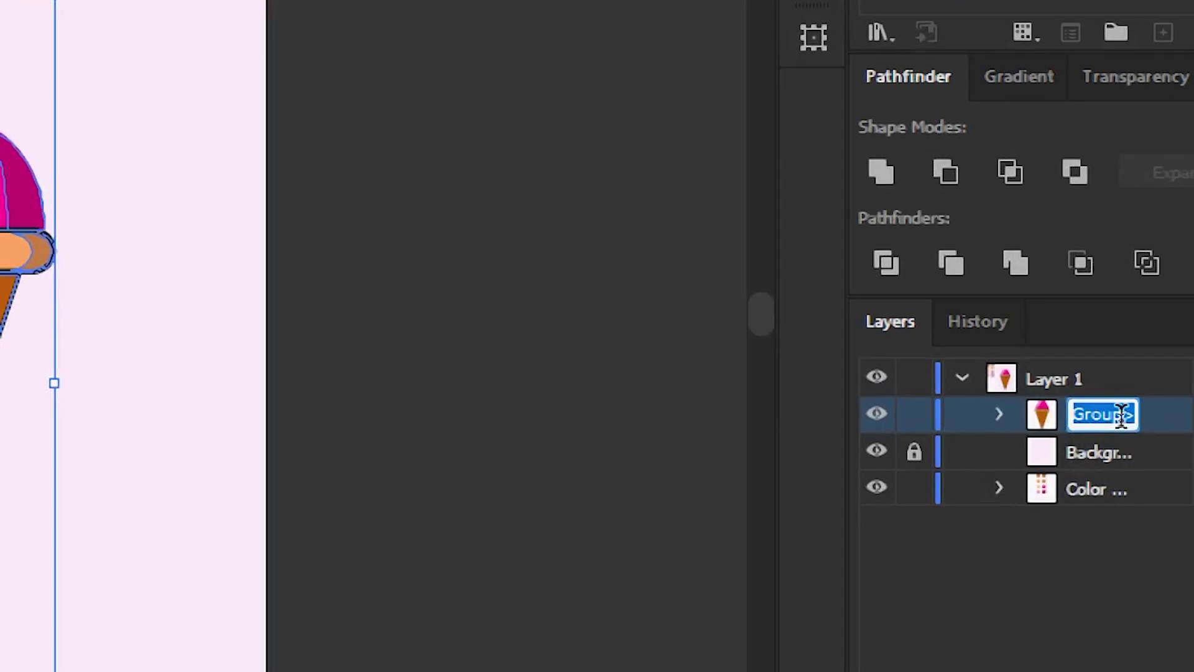
text(Fu)
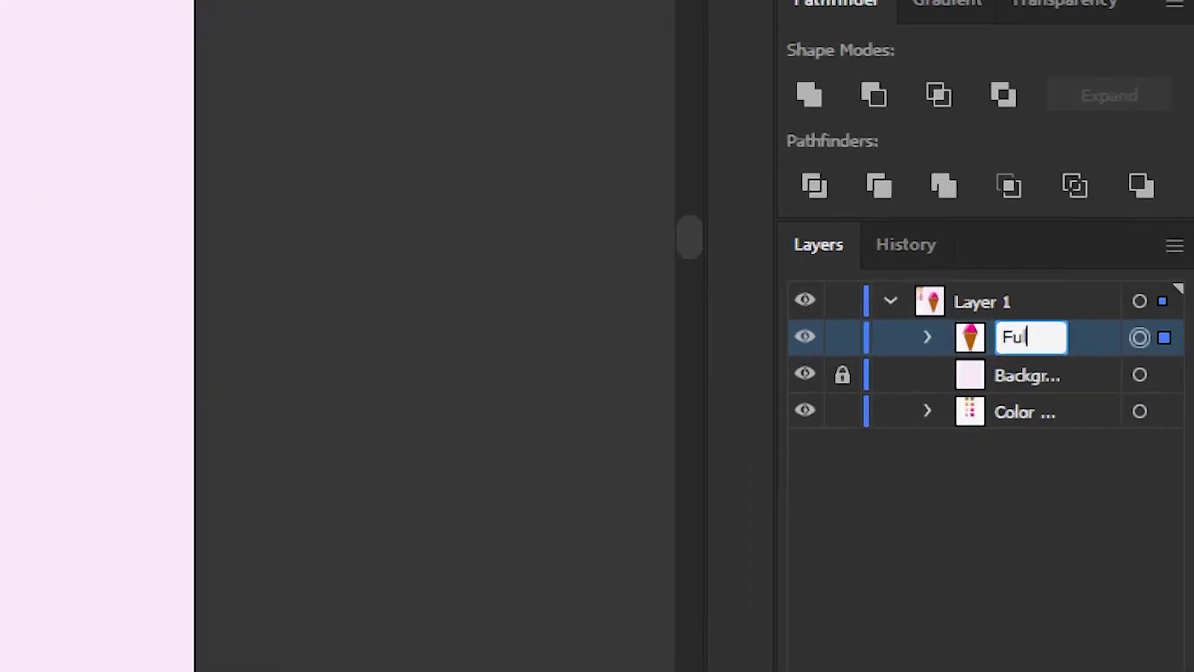
text(Ice)
text( C)
text(re)
text(am)
key(Return)
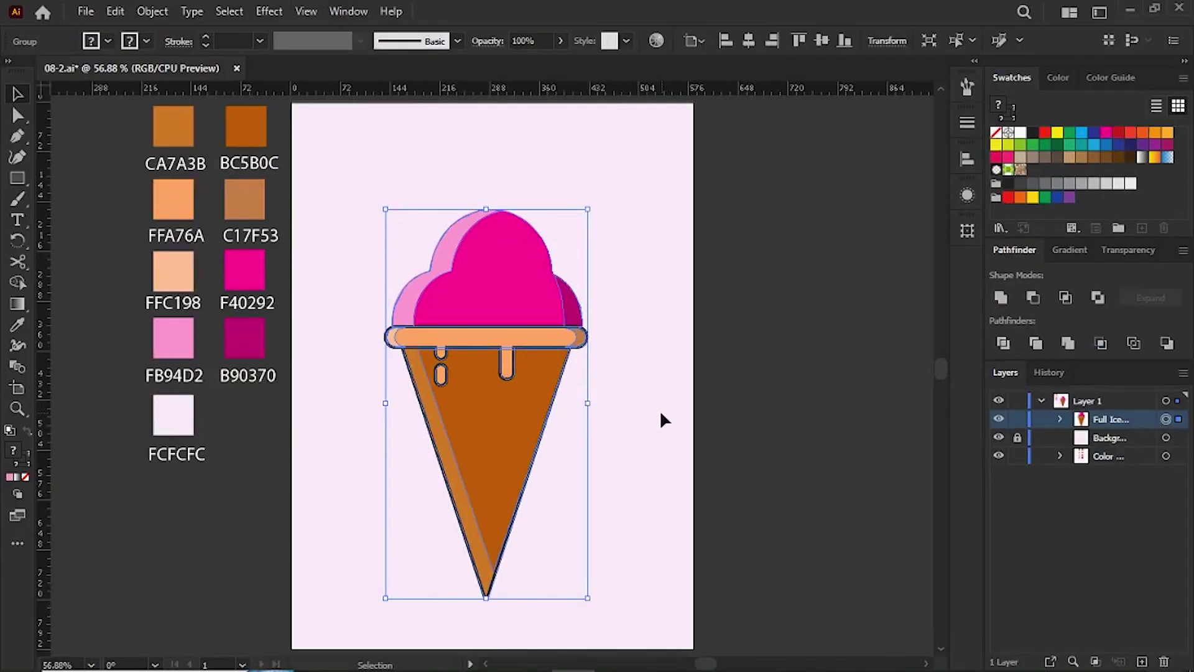
- Shrink the grouped ice cream a little and move it higher on the artboard
click(637, 494)
click(506, 475)
drag(587, 599, 582, 589)
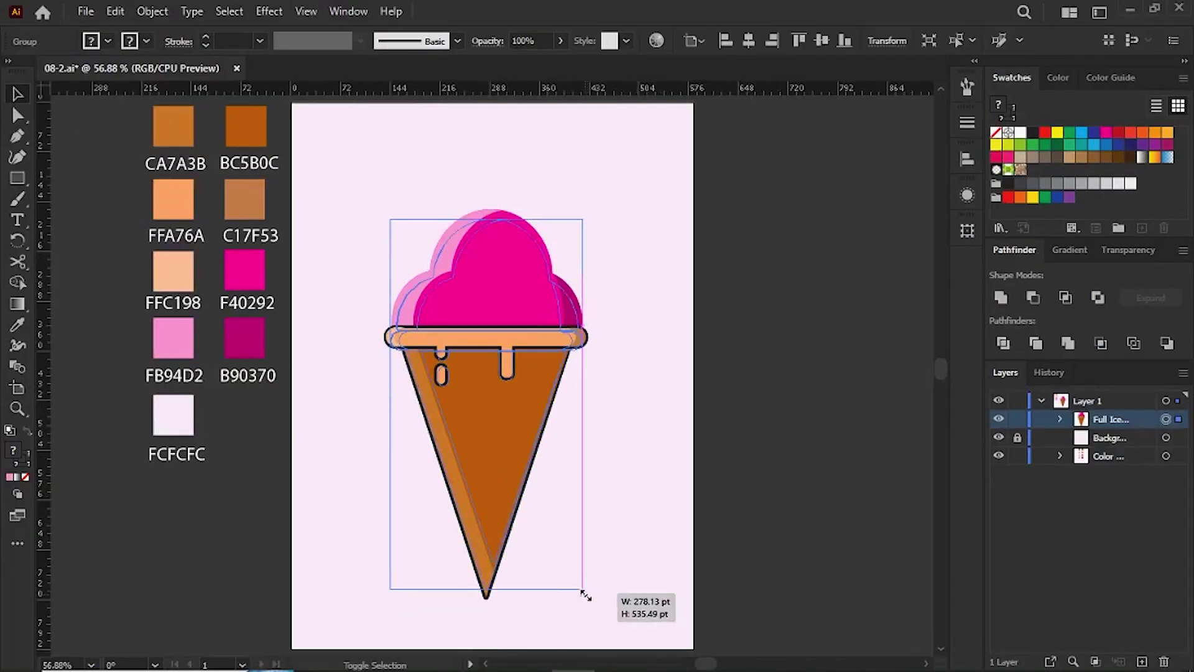
click(647, 529)
drag(514, 447, 520, 408)
click(618, 495)
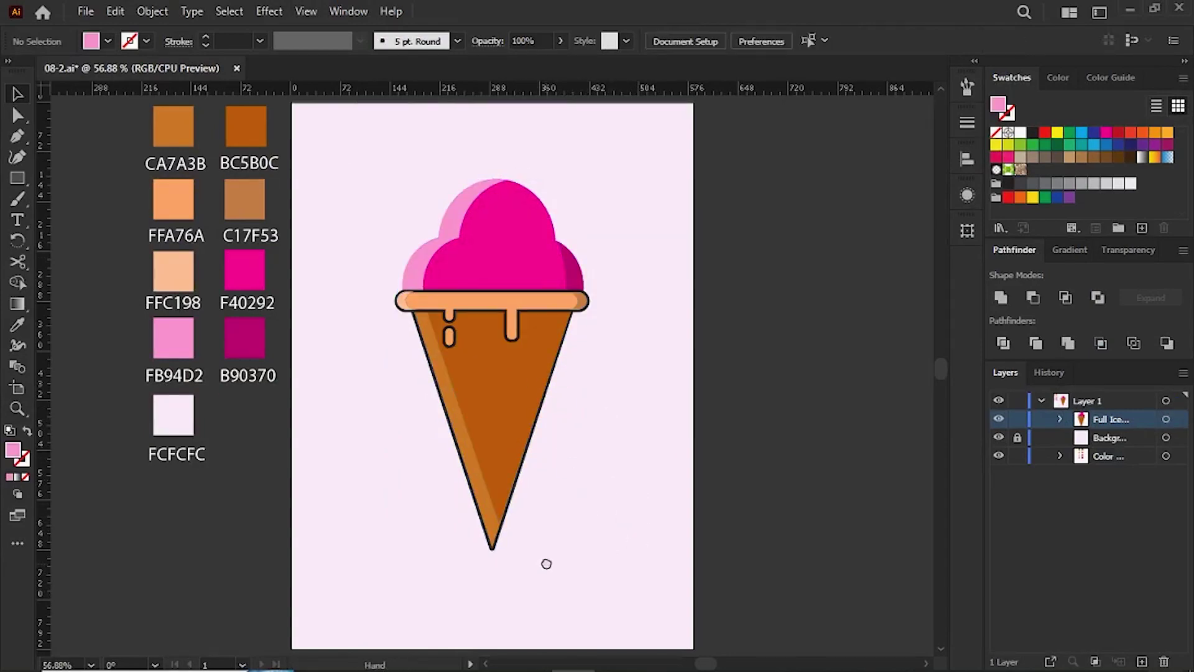
drag(546, 564, 556, 521)
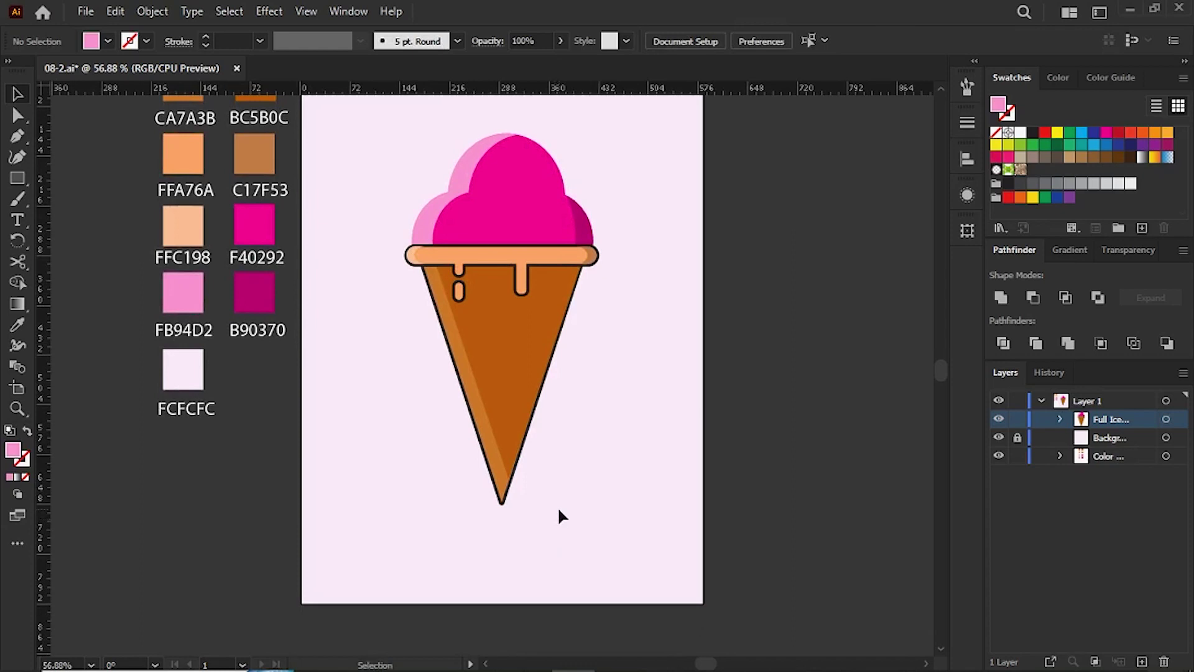
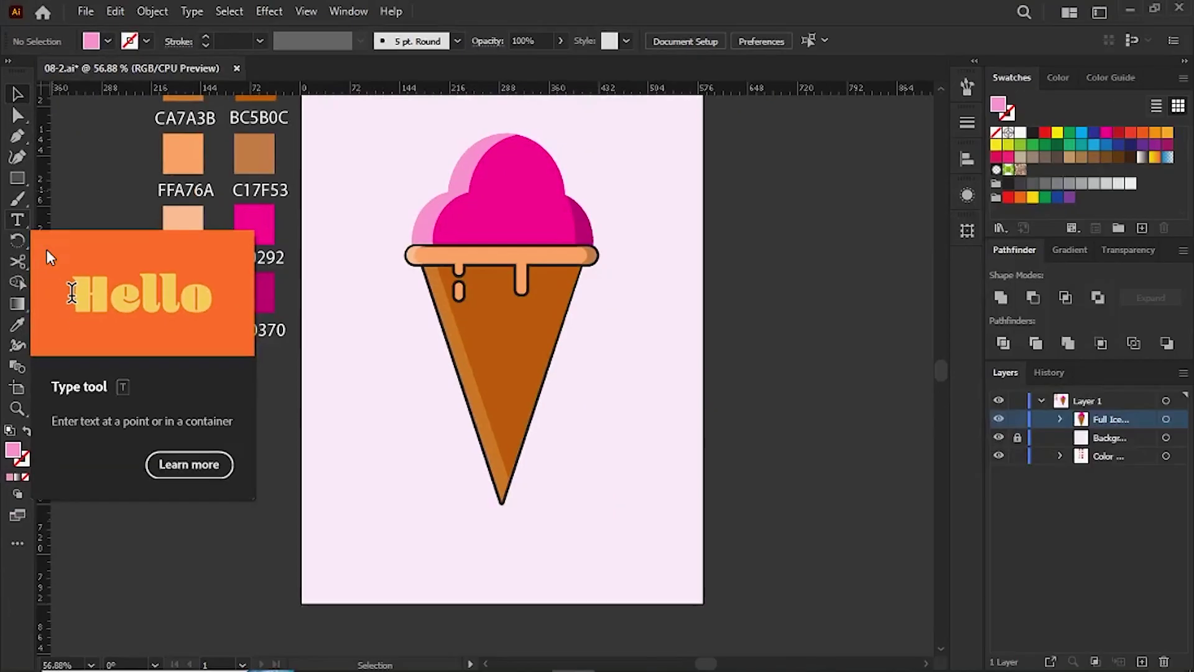
- Draw a text area below the cone and replace its placeholder with ICE CREAM
click(18, 220)
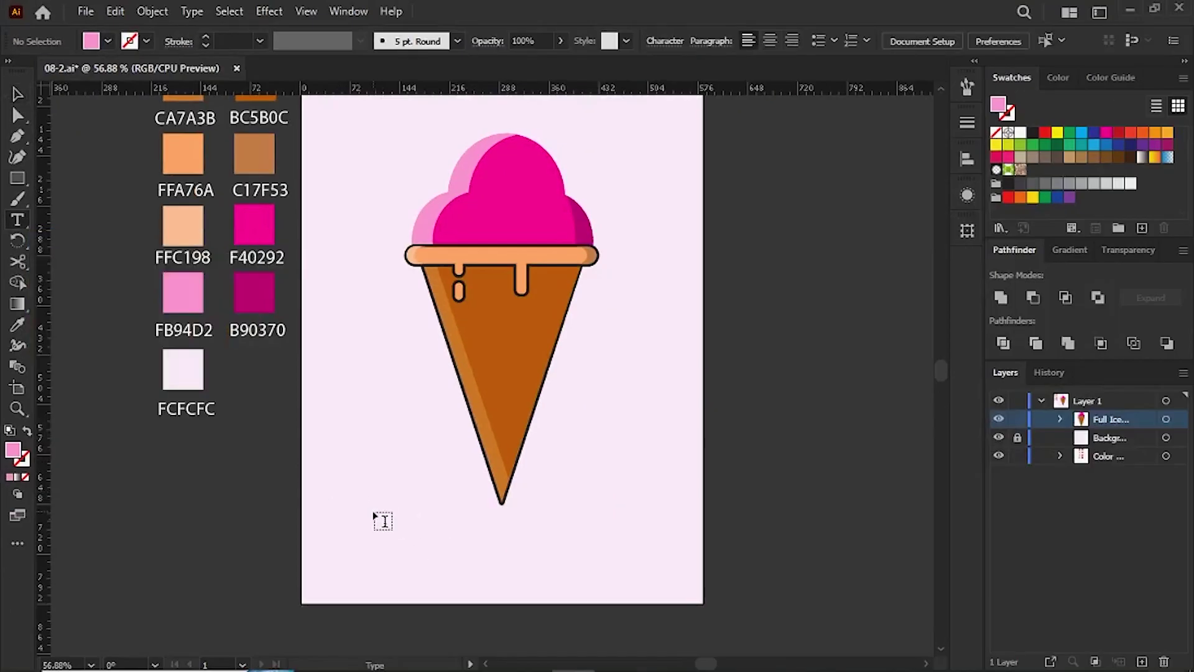
drag(373, 511, 659, 563)
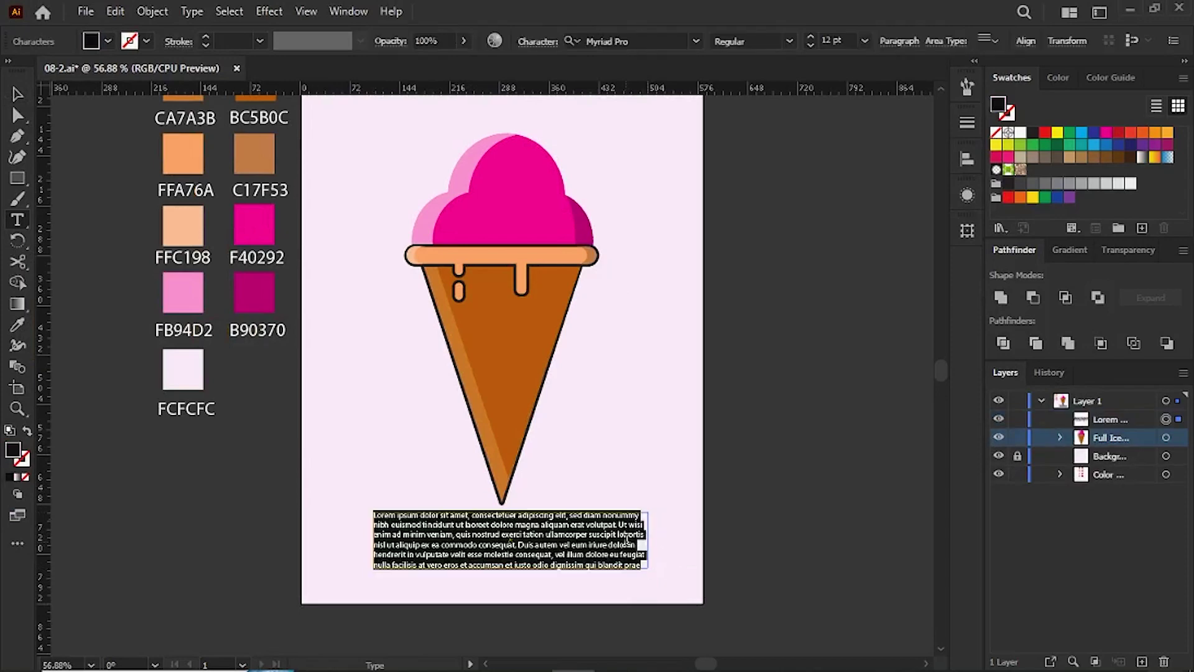
key(BackSpace)
text(ICE CREAM)
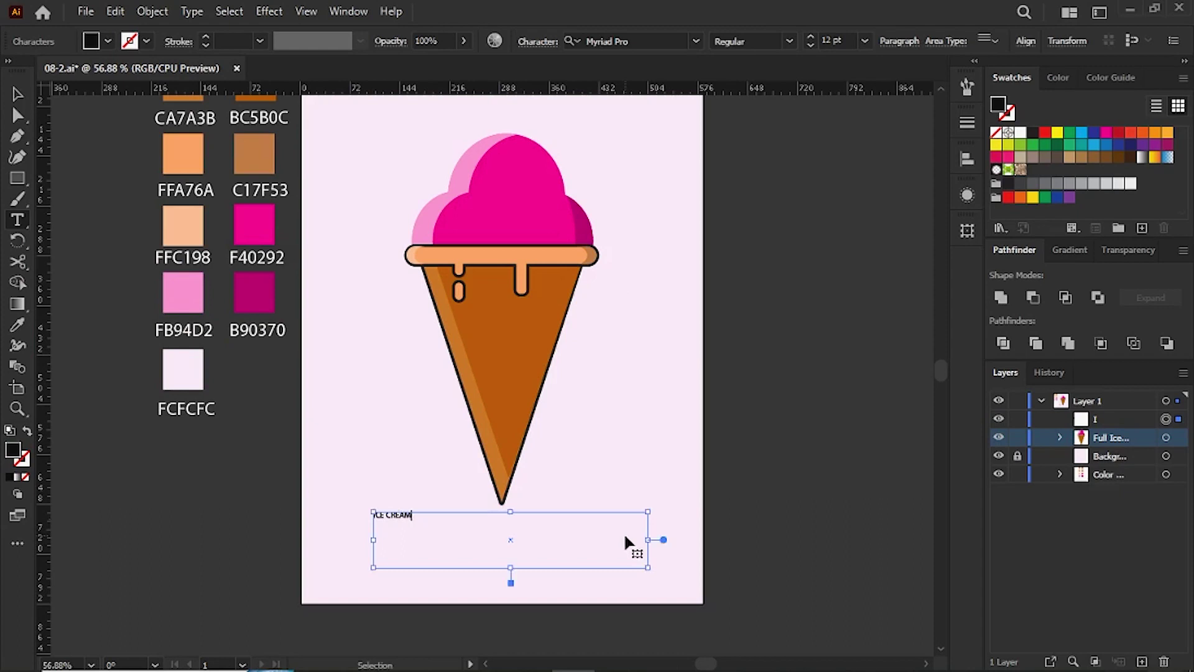
- Enlarge the ICE CREAM text to 46 pt
key(ctrl+a)
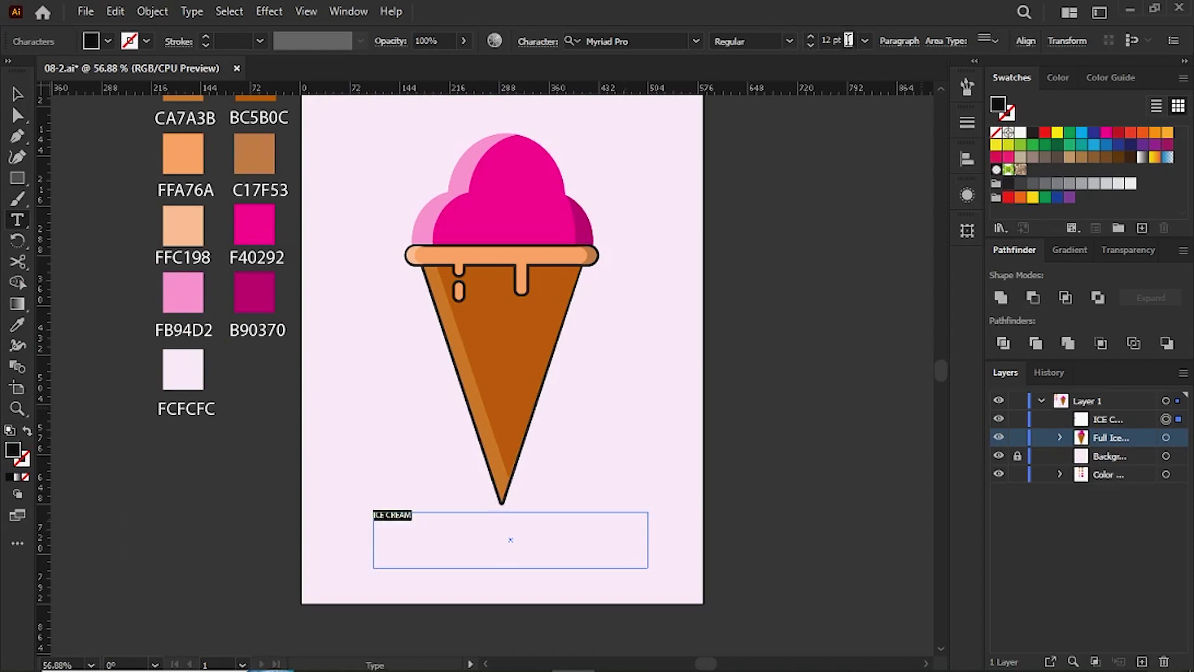
click(832, 41)
key(Up)
key(Up)
key(Up)
key(Up)
key(Up)
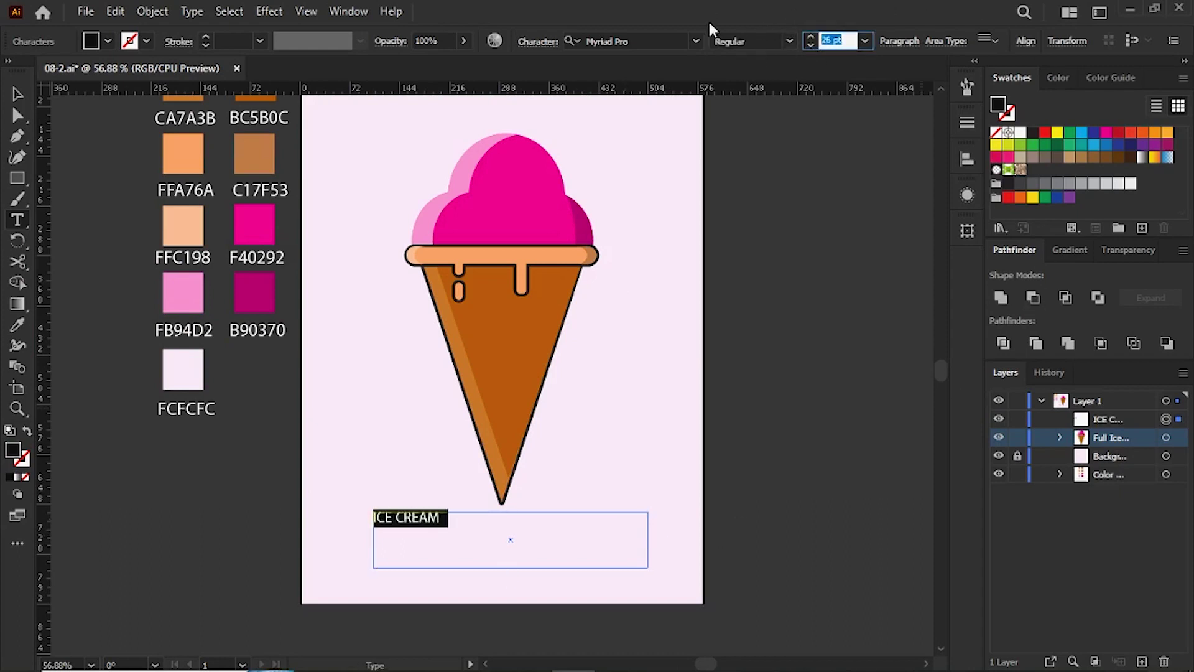
key(Up)
key(Up)
key(Up)
key(Up)
key(Up)
key(Up)
key(Up)
key(Up)
key(Up)
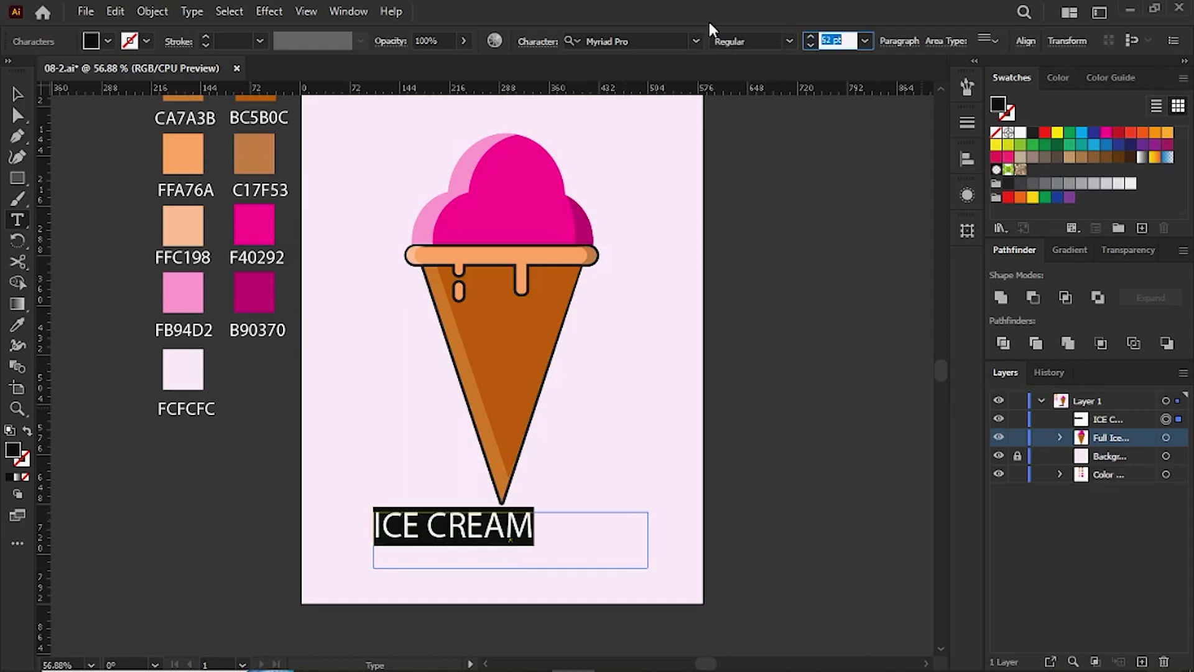
key(Up)
key(Up)
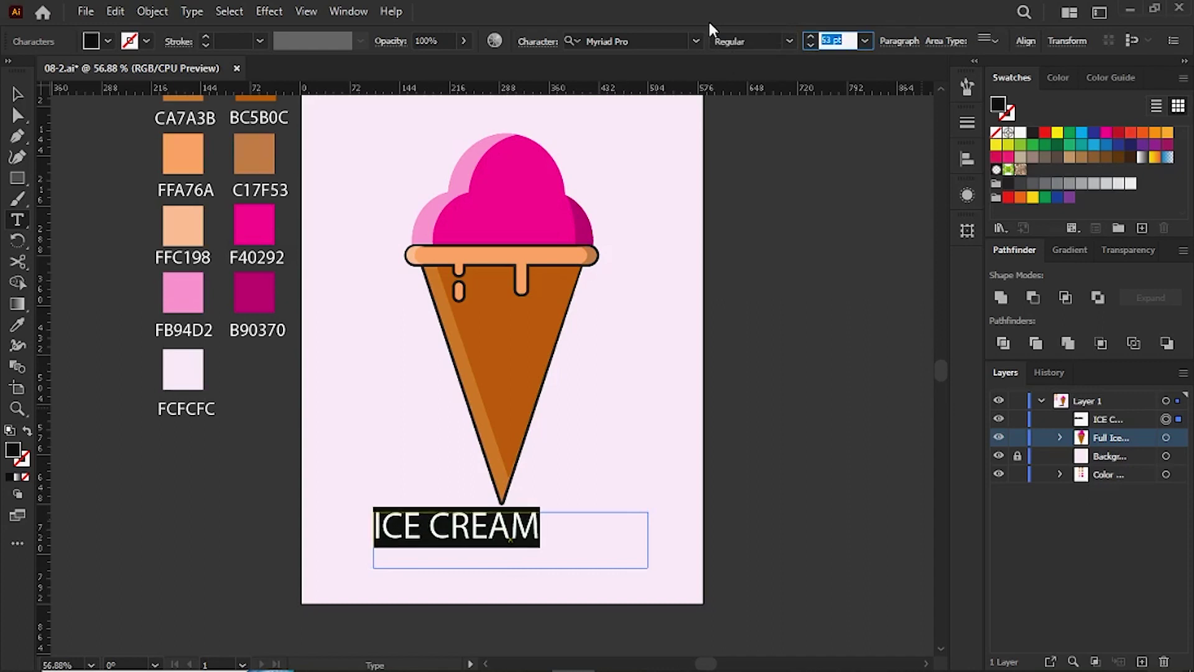
key(Down)
key(Down)
key(Down)
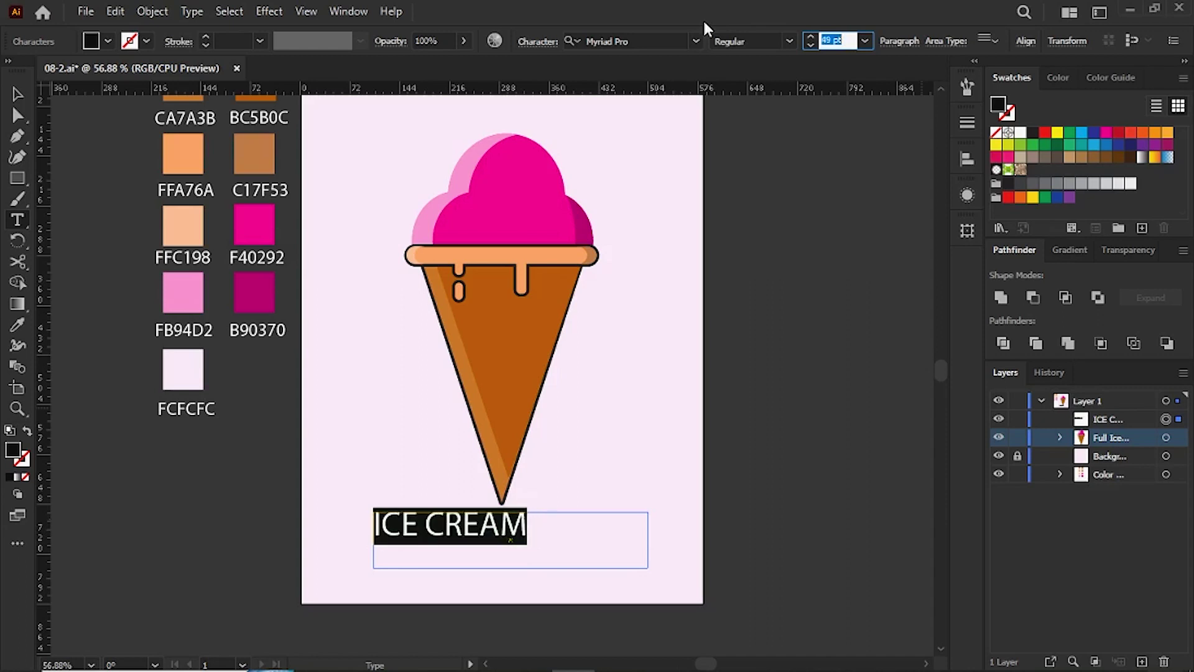
key(Down)
key(Down)
key(Down)
key(Down)
key(Down)
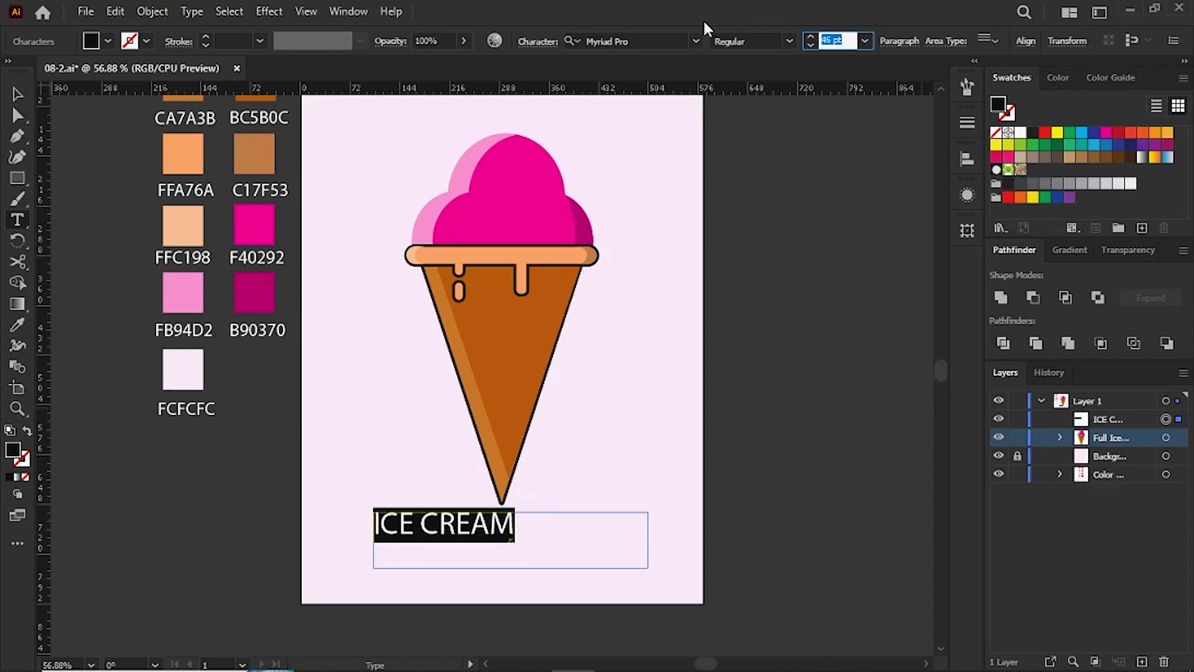
key(Escape)
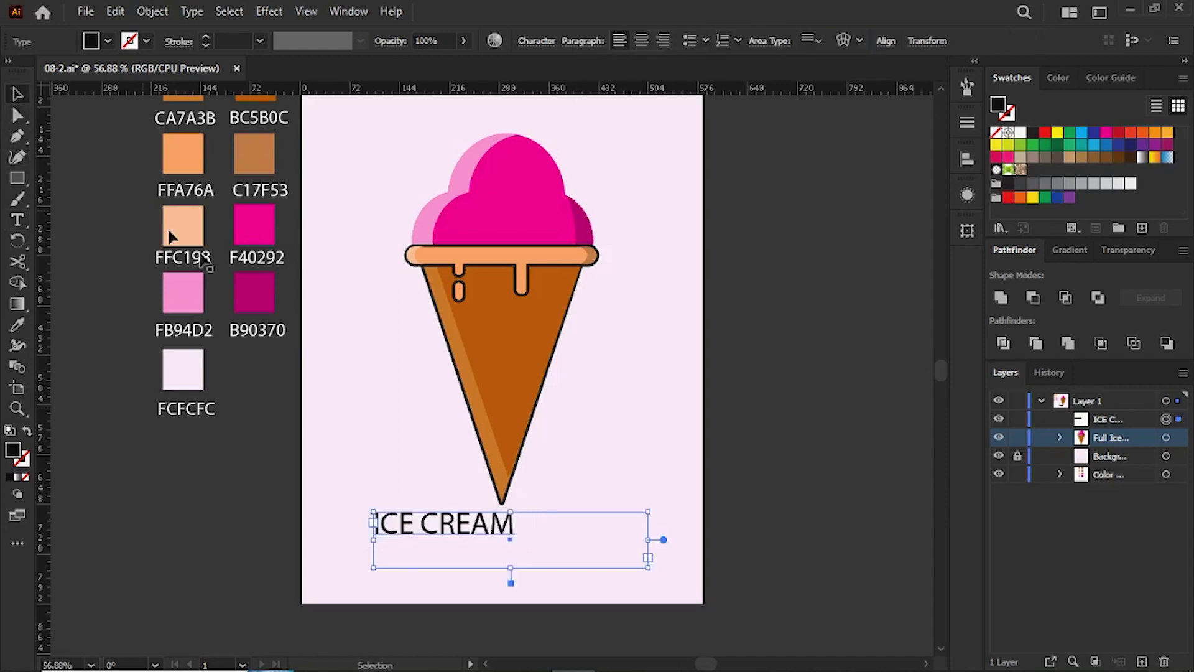
- Center-align the ICE CREAM text and move its frame centred under the cone
drag(507, 543, 509, 543)
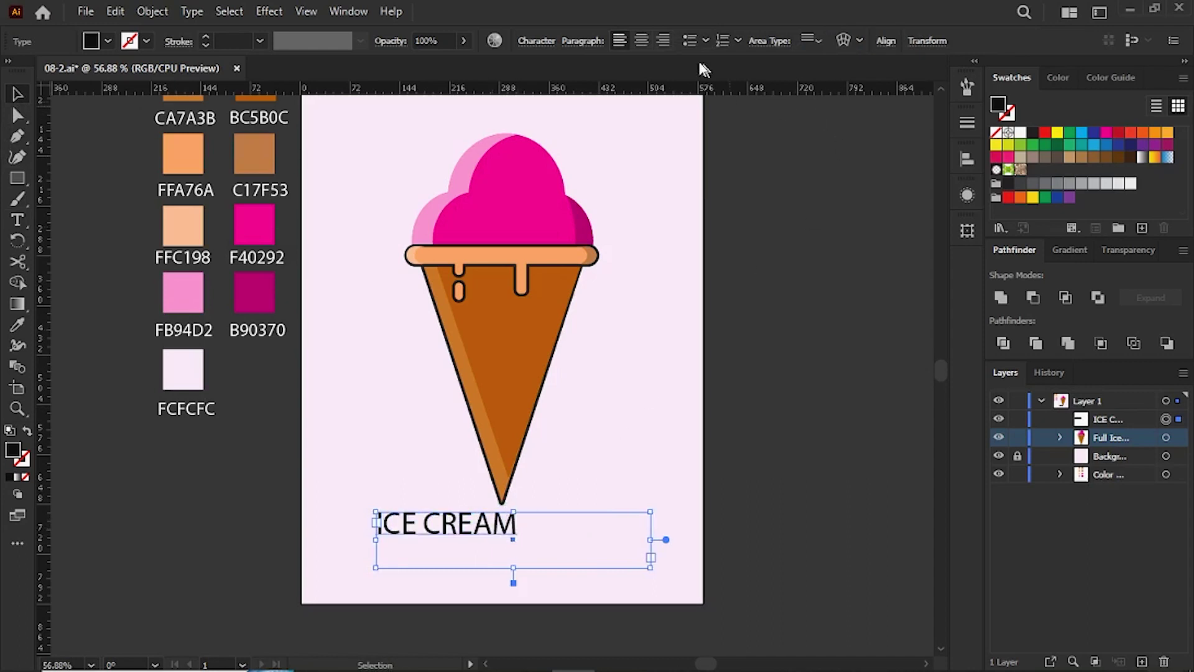
click(641, 41)
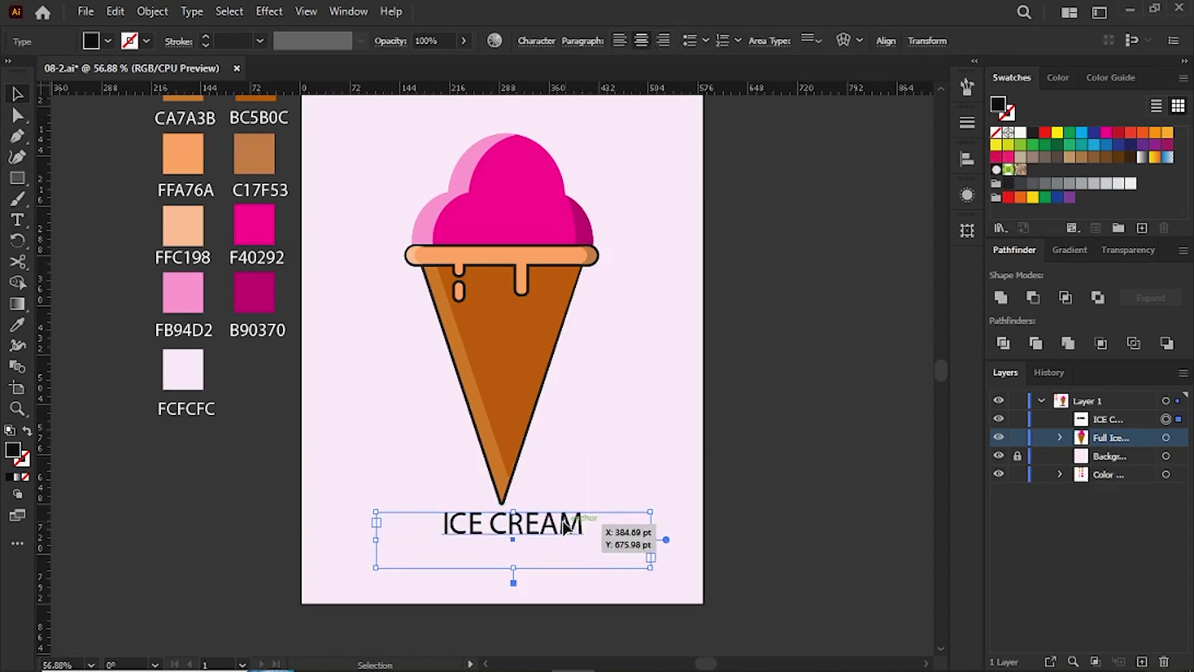
drag(565, 526, 551, 526)
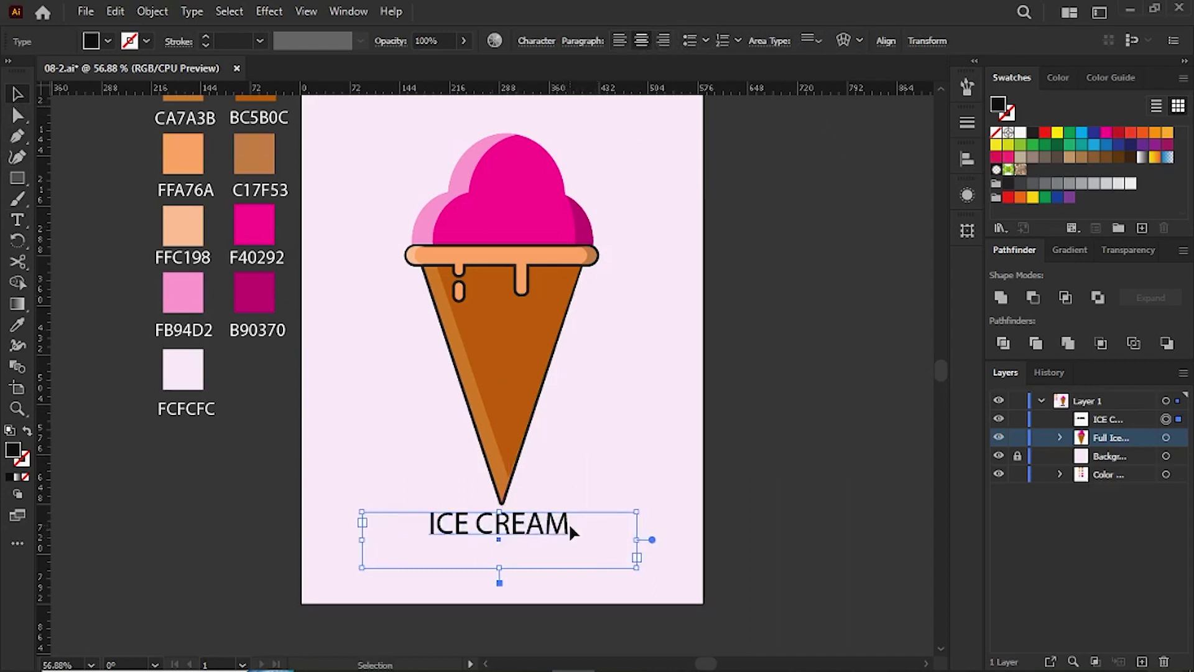
- Drag the title frame's bottom edge up to fit the single line
key(t)
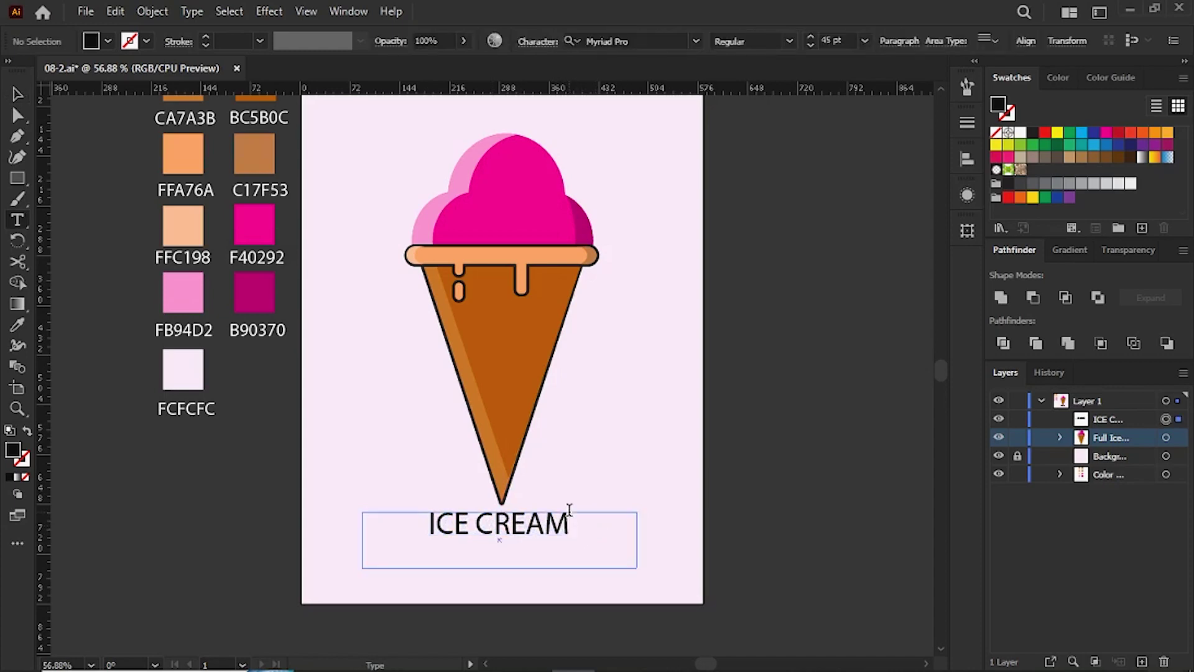
click(16, 95)
click(482, 536)
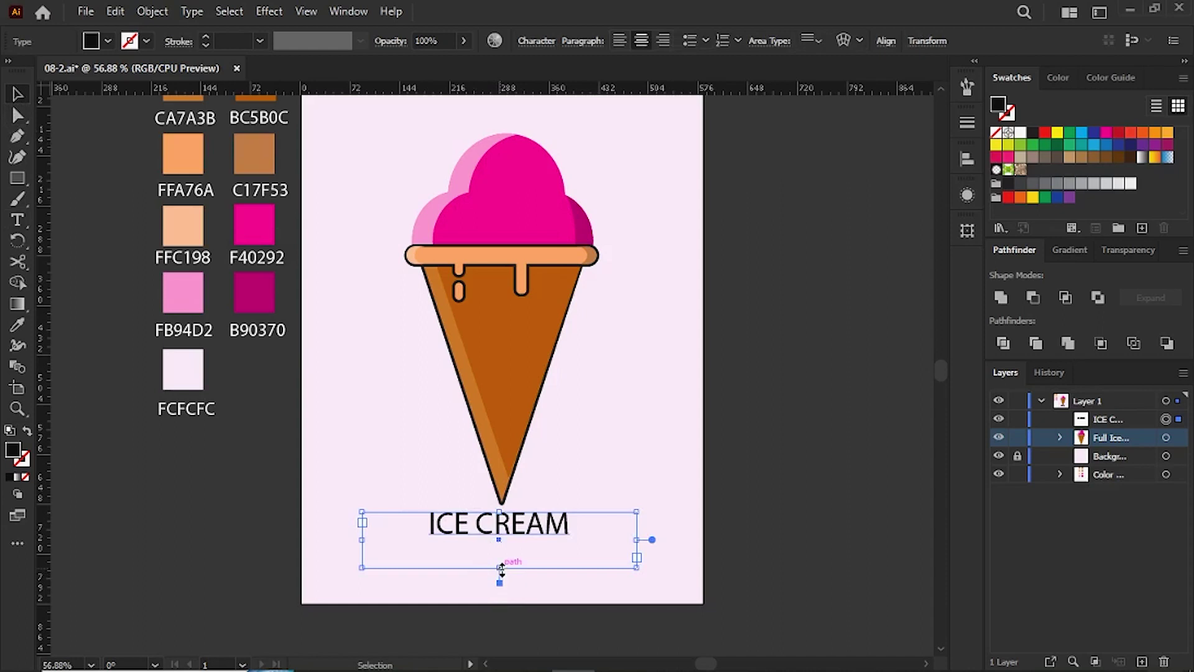
mouse_move(501, 567)
mouse_down()
mouse_move(500, 539)
mouse_move(525, 559)
mouse_move(547, 555)
mouse_move(405, 551)
mouse_up()
- Add a text line below the title reading 'Enjoy the Moment'
click(380, 384)
key(t)
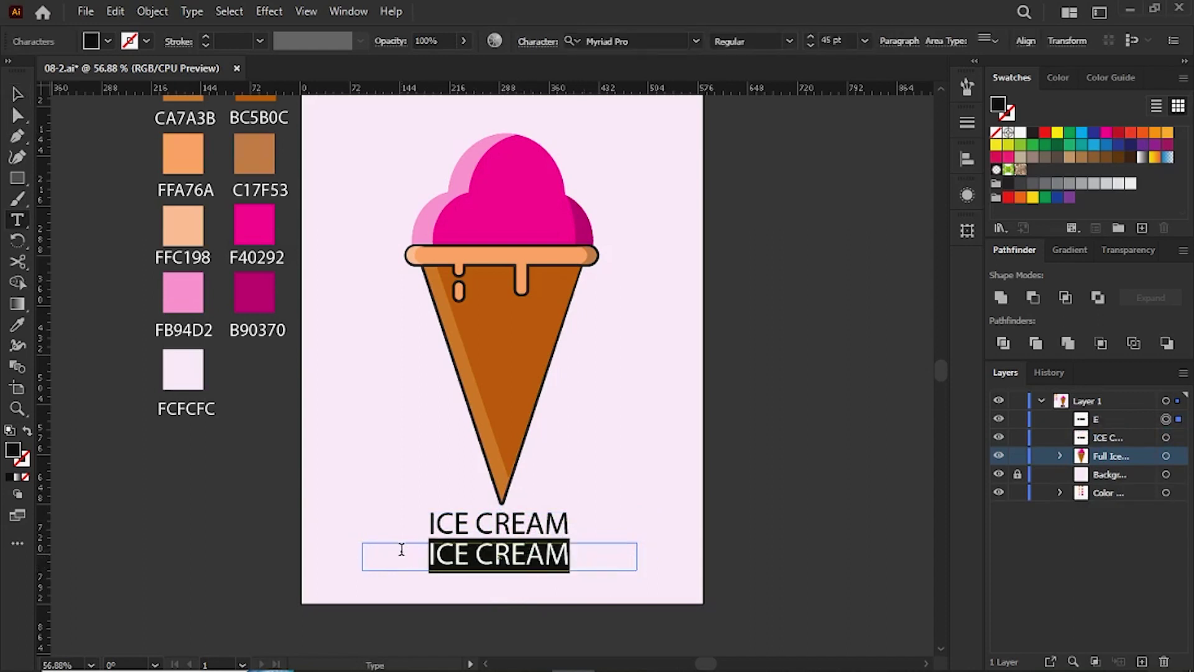
text(Enjoy )
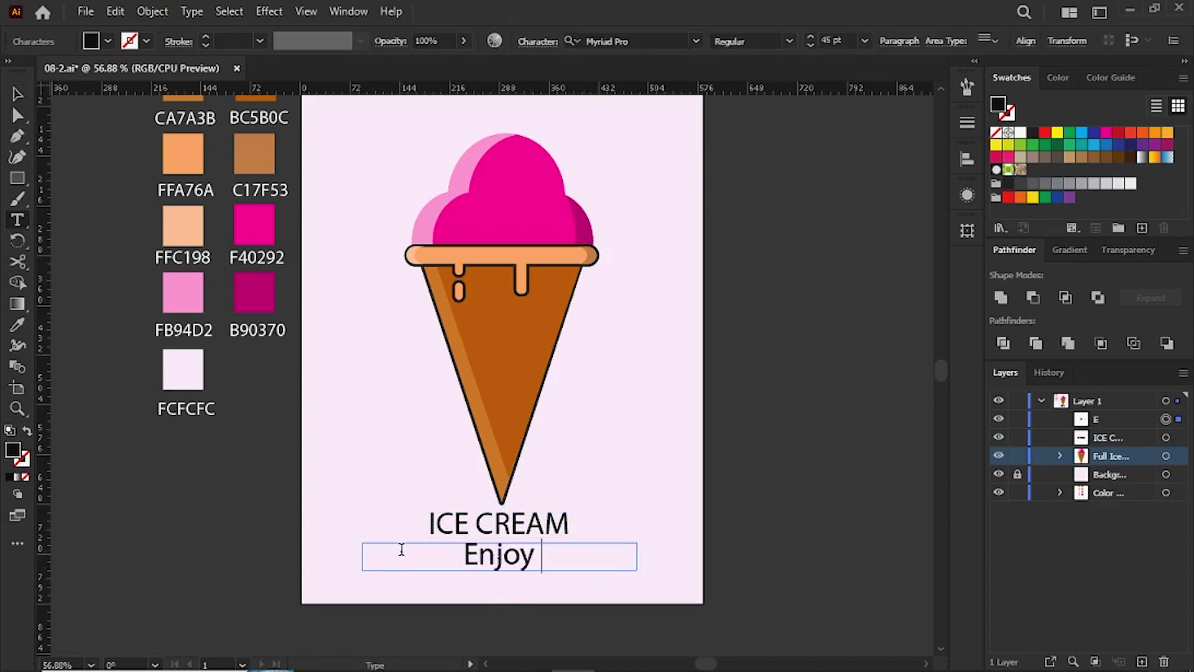
text(the Mom)
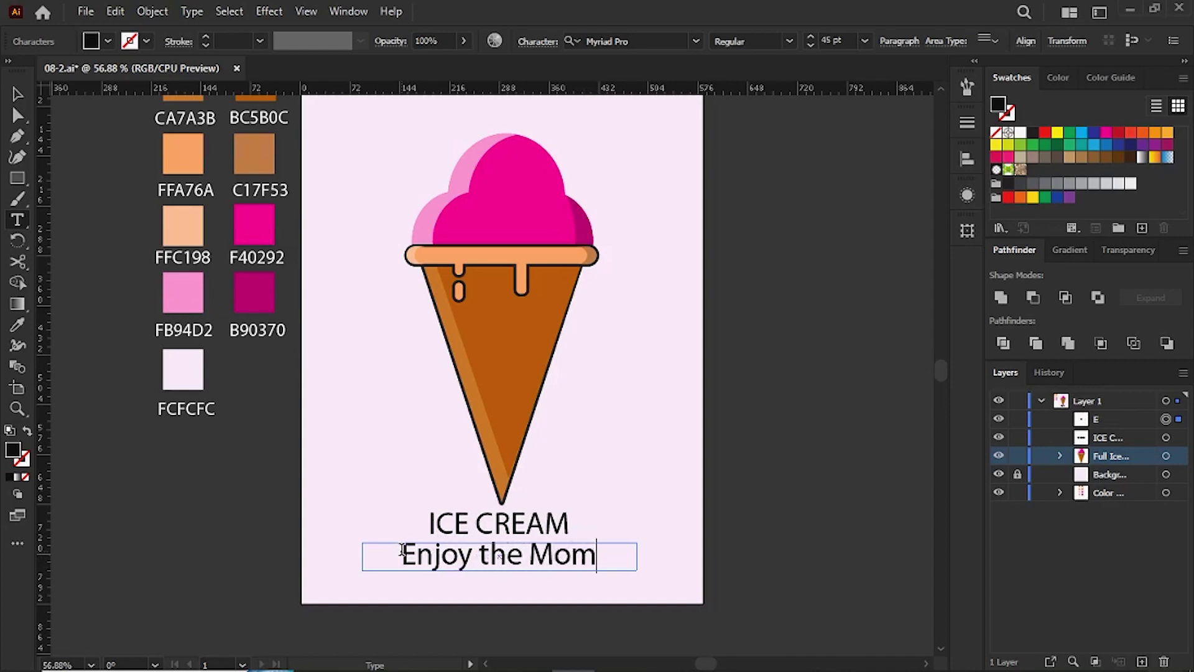
text(ent)
- Shrink the tagline to 22 pt and nudge it just beneath the title
key(ctrl+a)
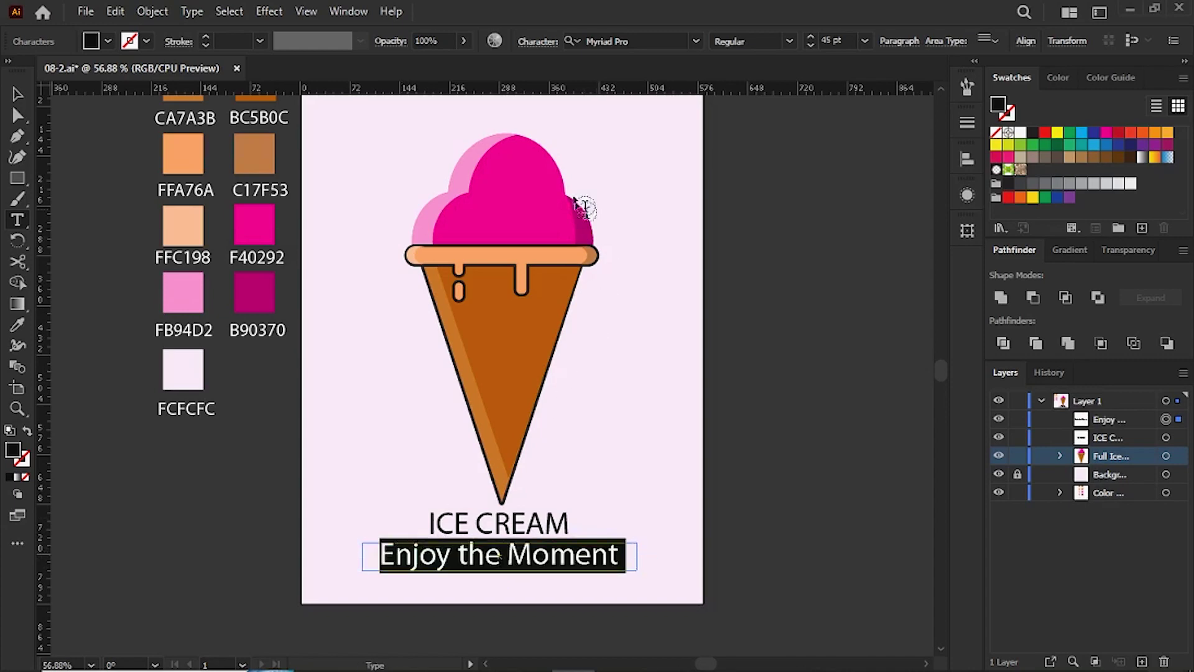
click(831, 41)
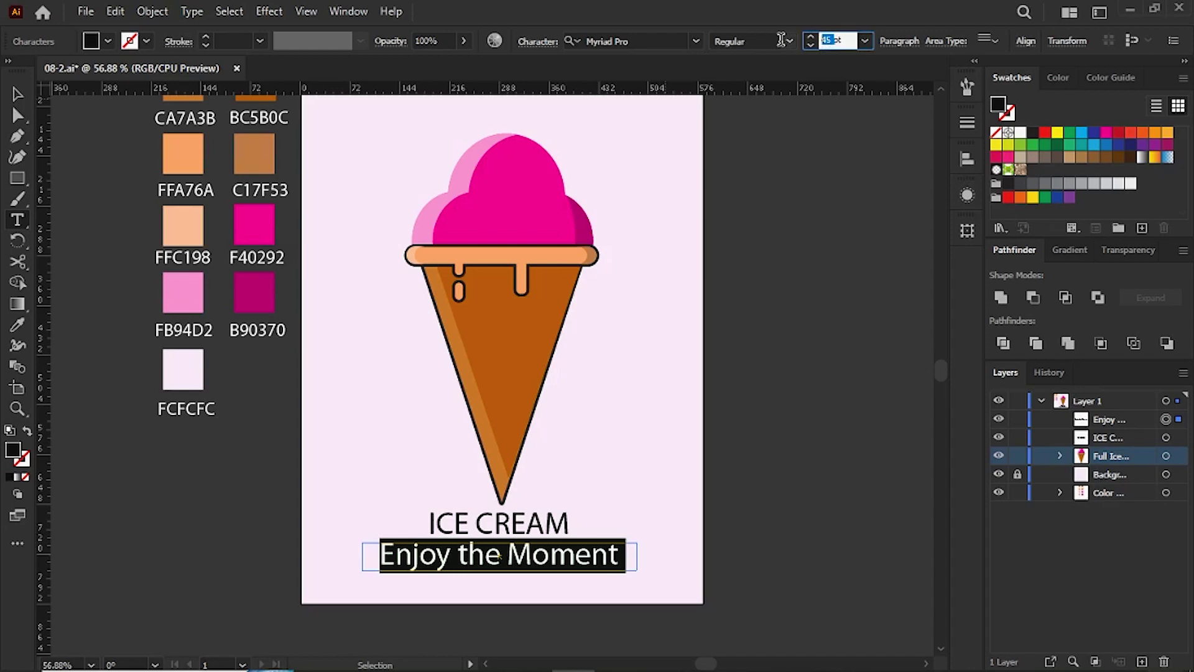
key(Down)
key(Down)
key(Down)
key(Down)
key(Down)
key(Down)
key(Down)
key(Down)
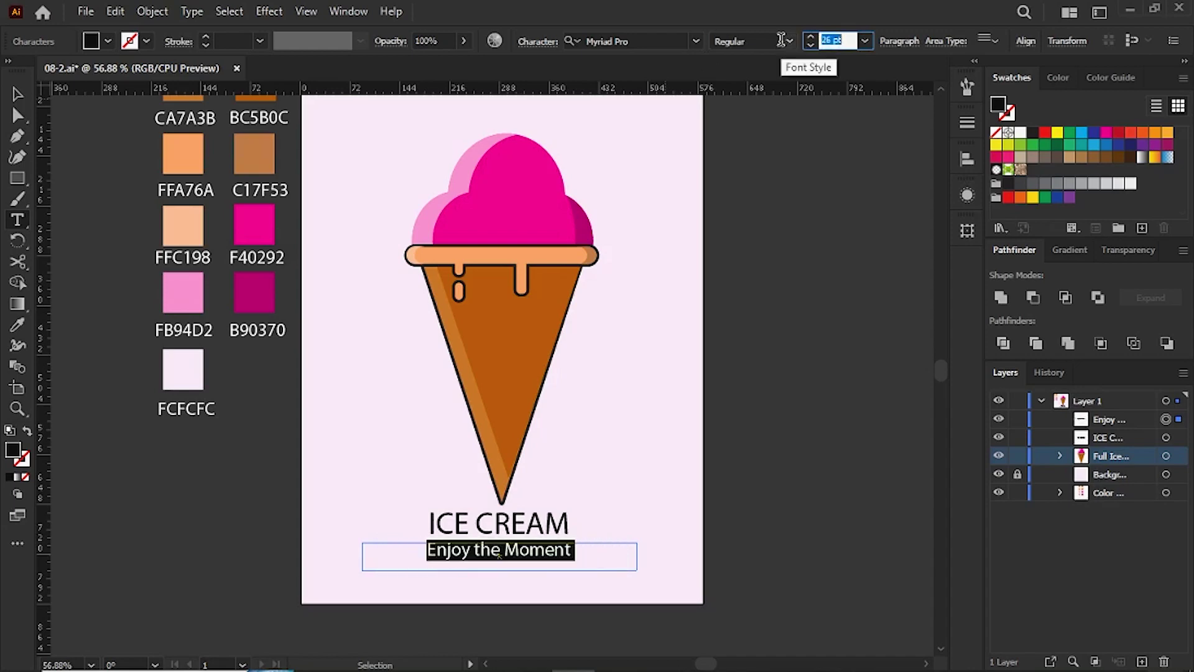
key(Down)
key(Down)
key(Down)
key(Down)
key(Down)
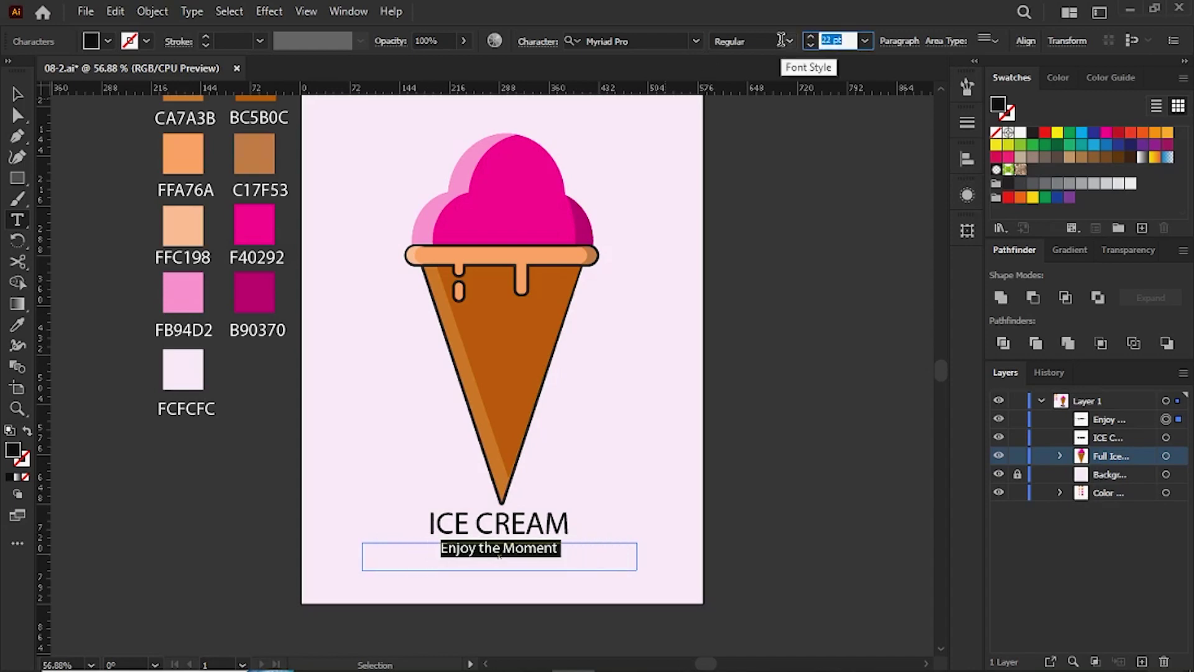
click(20, 95)
click(616, 572)
drag(539, 553, 539, 551)
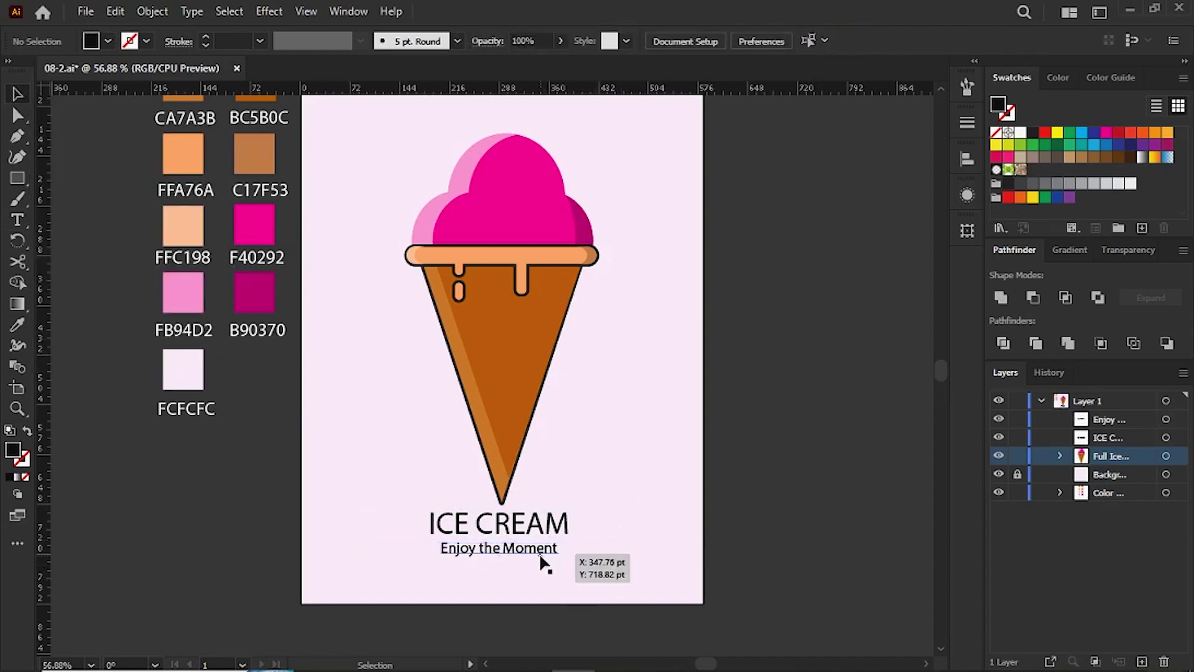
- Color the ICE CREAM title with the CA7A3B orange swatch
click(560, 523)
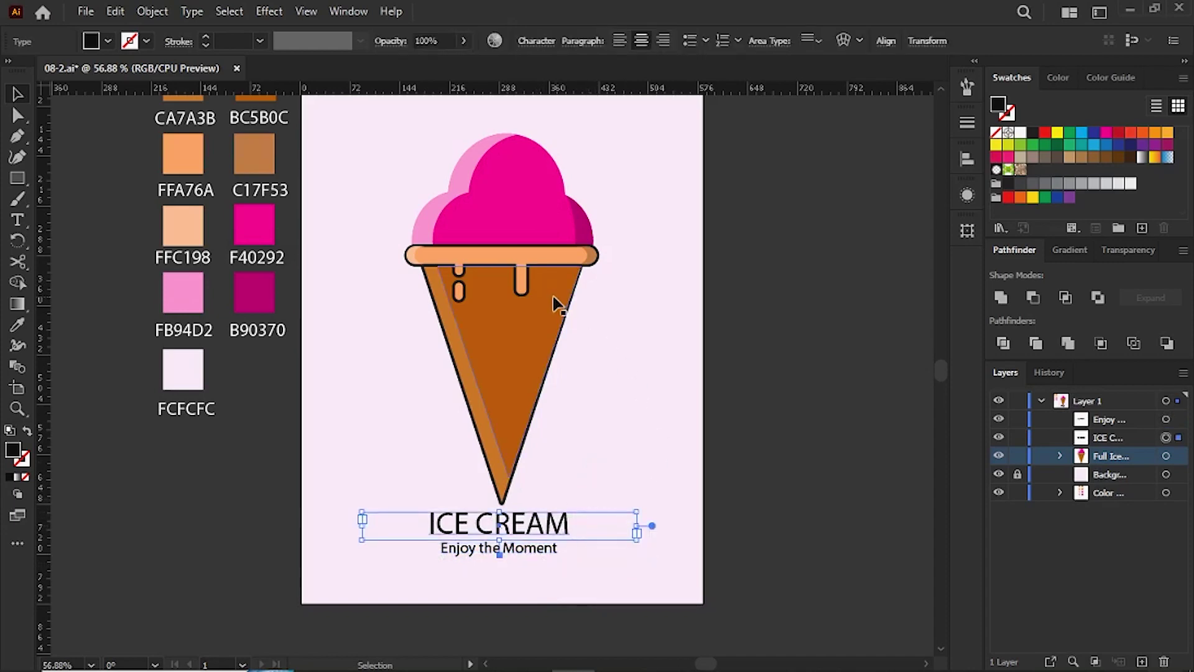
scroll(307, 329, up, 3)
key(i)
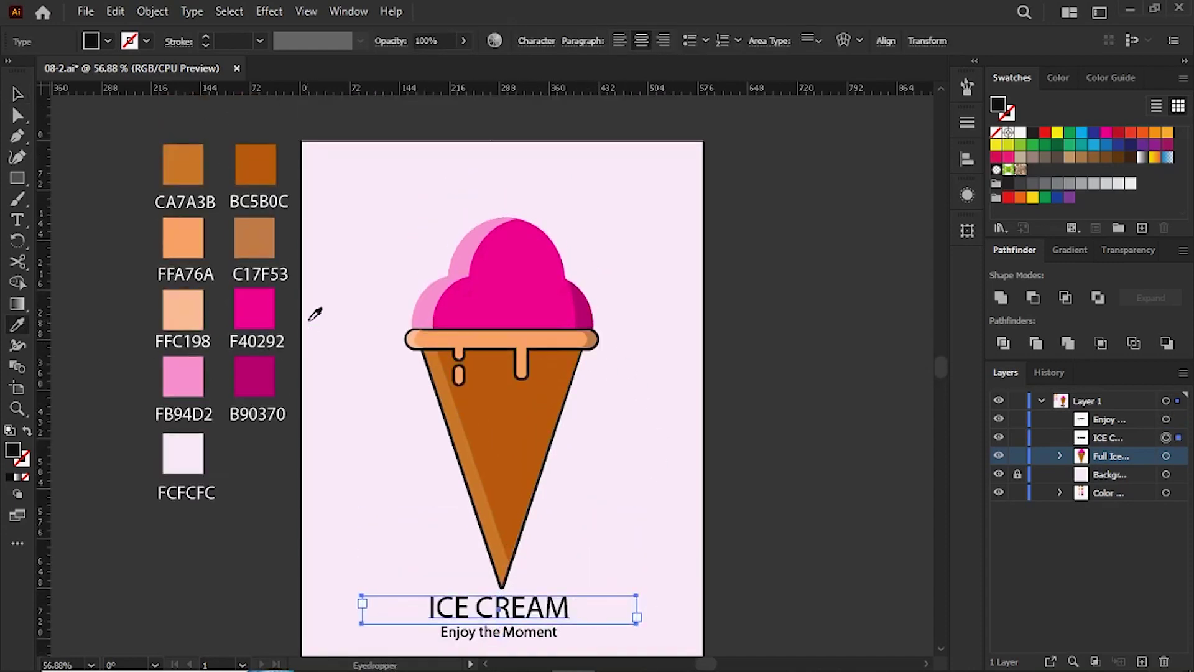
click(193, 168)
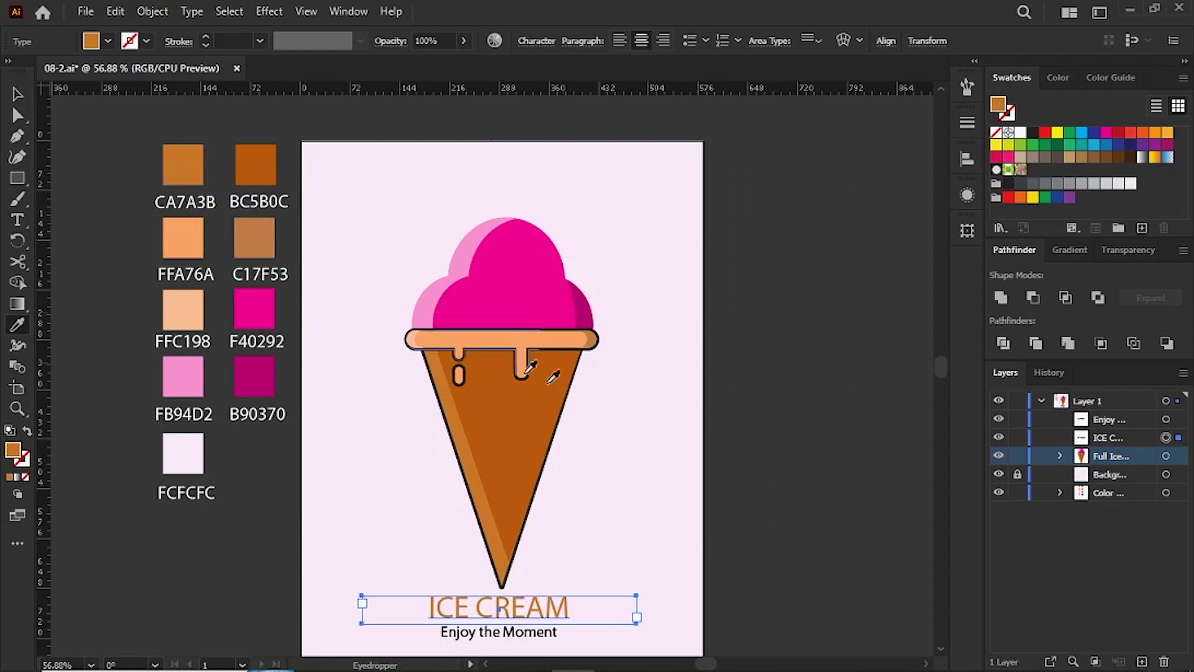
key(v)
click(629, 507)
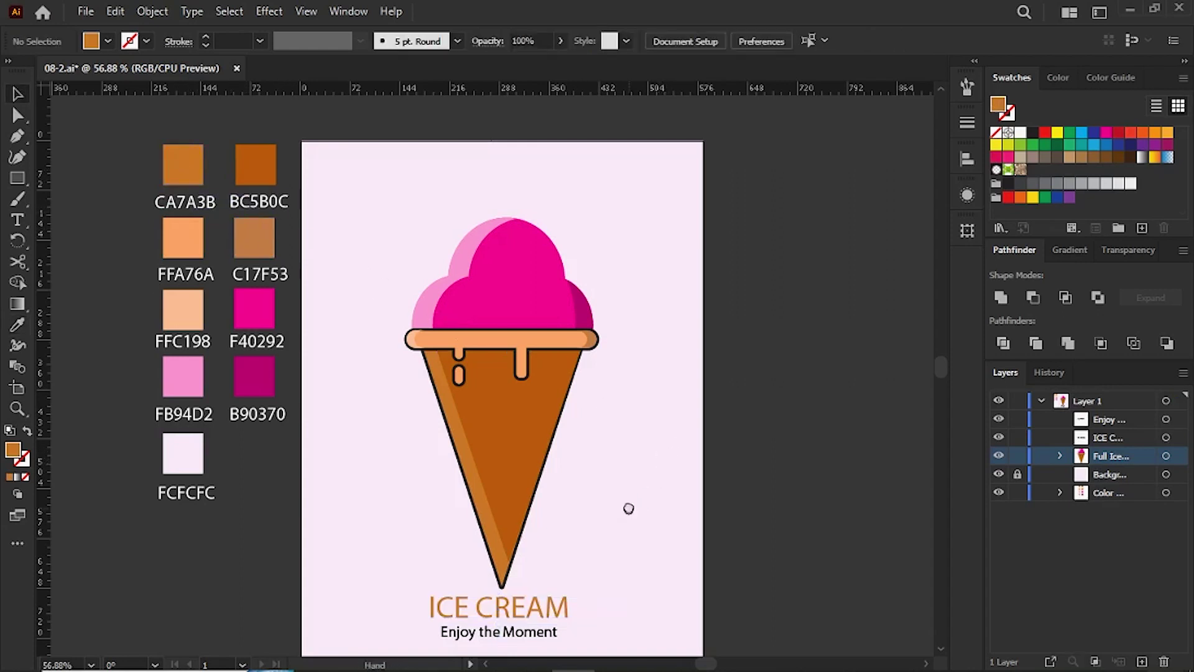
- Color the Enjoy the Moment tagline with the same CA7A3B orange
scroll(626, 447, down, 2)
click(555, 578)
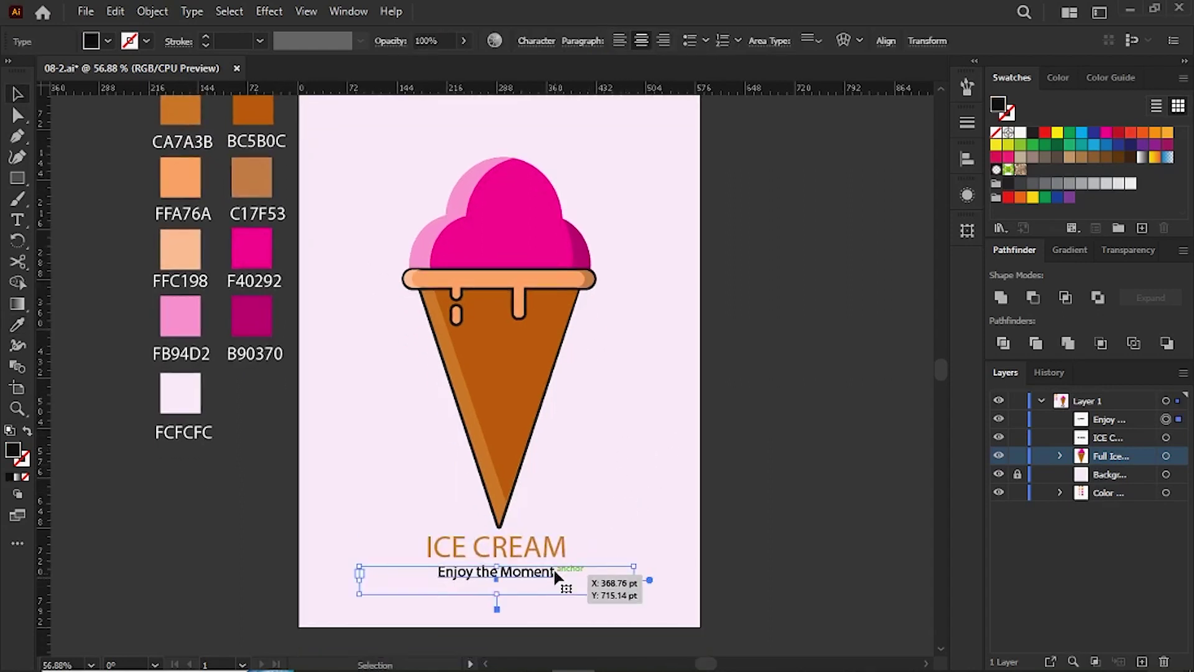
key(i)
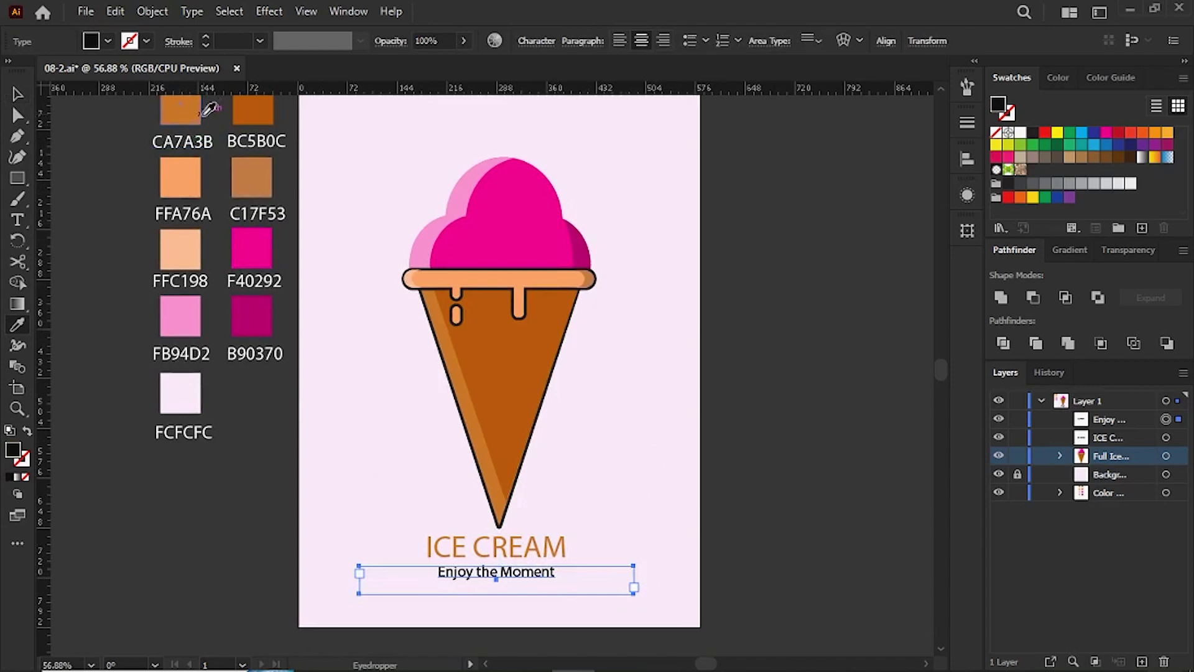
click(181, 114)
key(v)
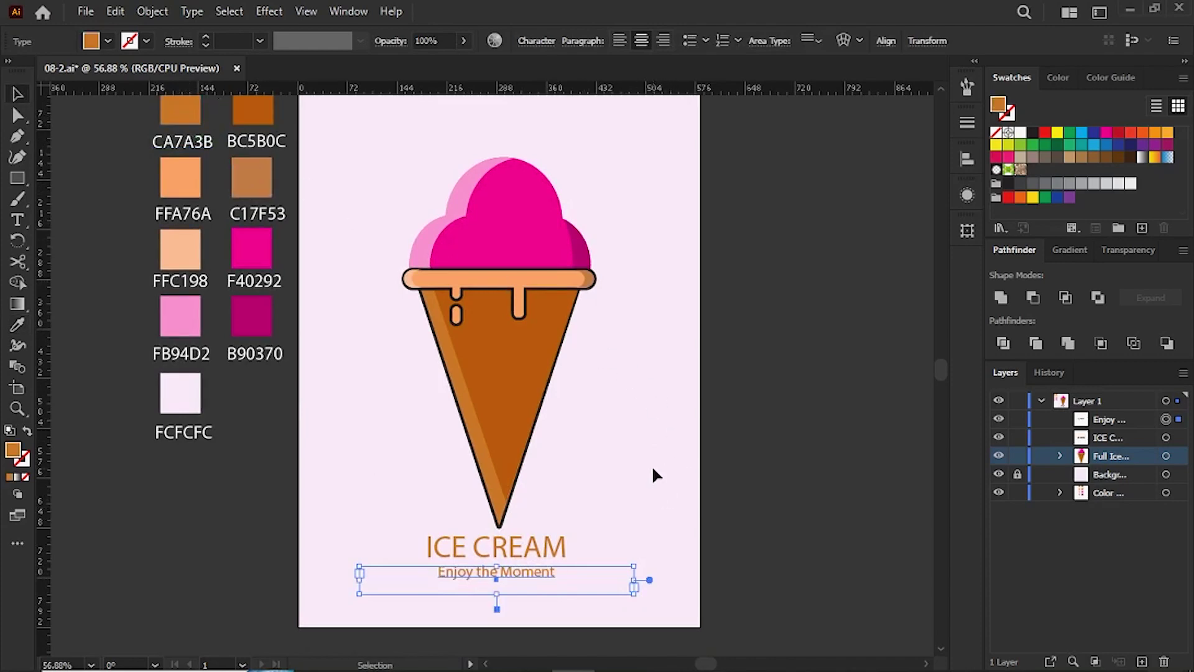
click(652, 465)
drag(641, 449, 641, 472)
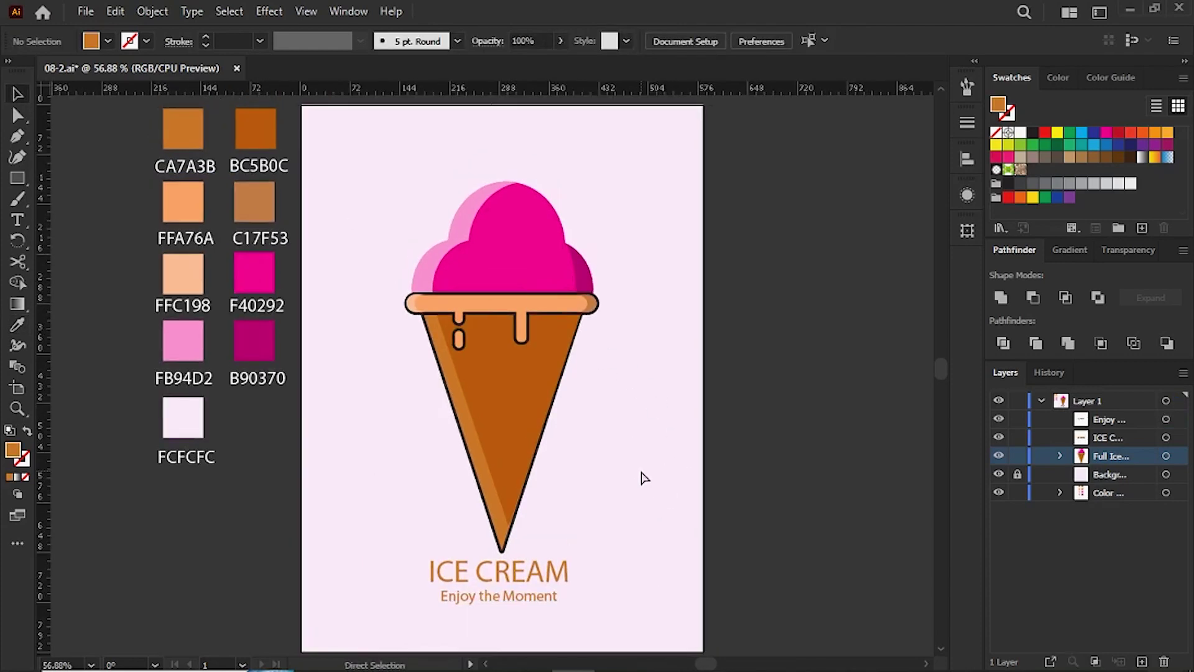
- Scale the ice cream cone group down slightly and move it up
key(ctrl+minus)
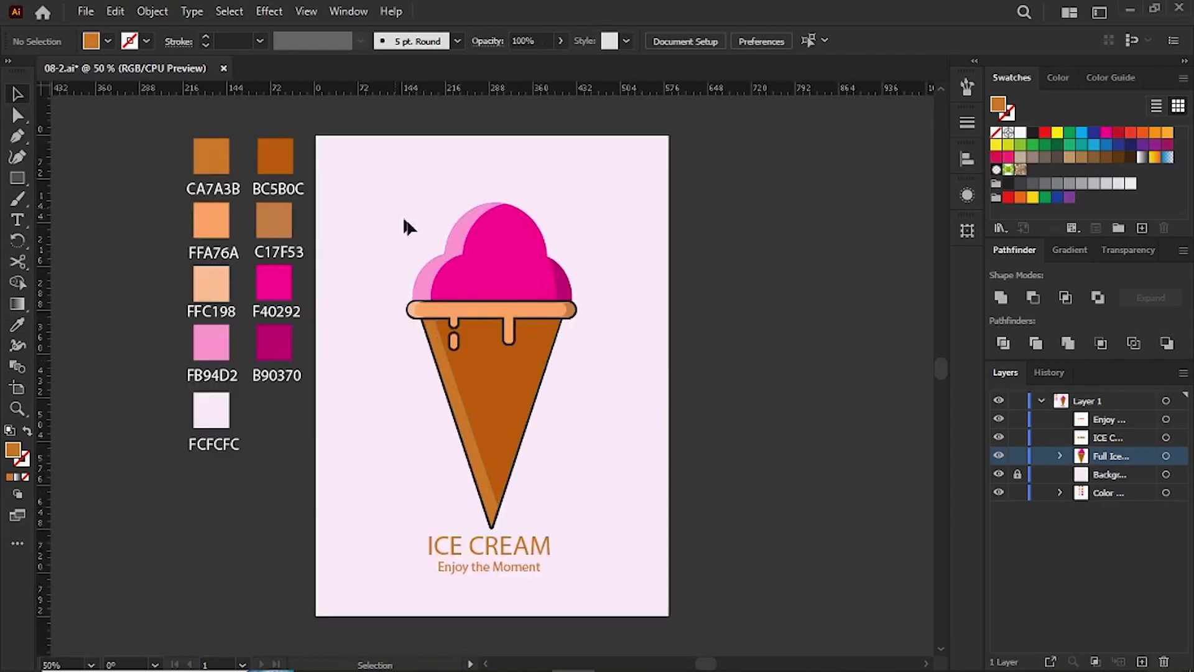
drag(405, 221, 644, 470)
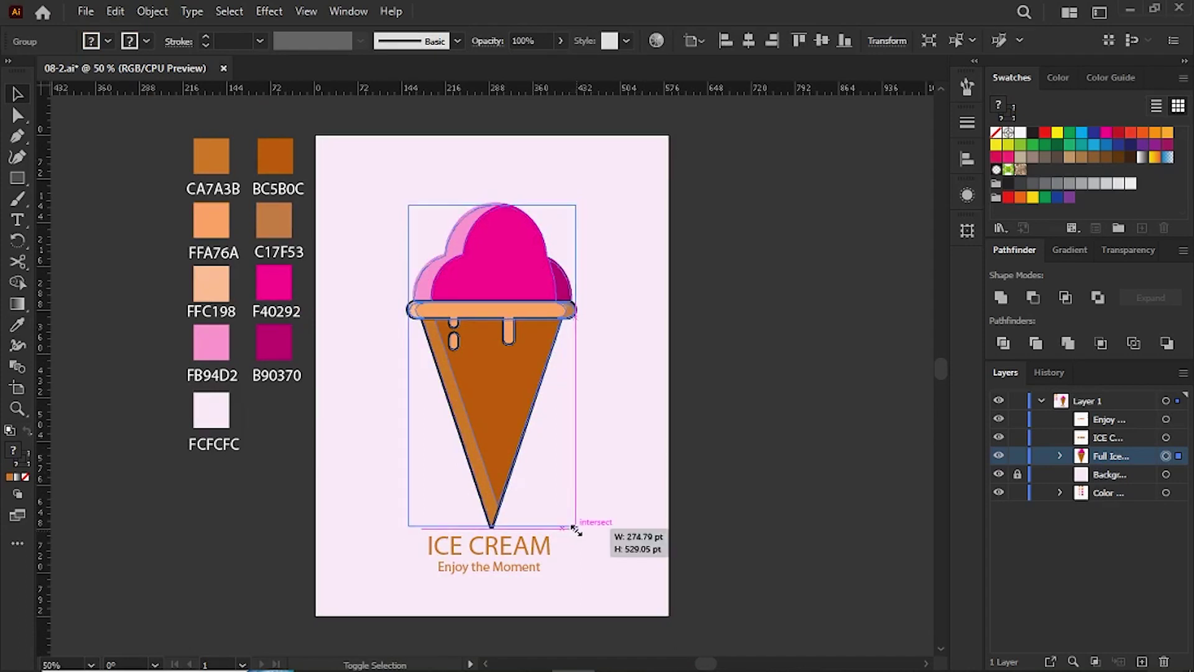
drag(573, 531, 571, 520)
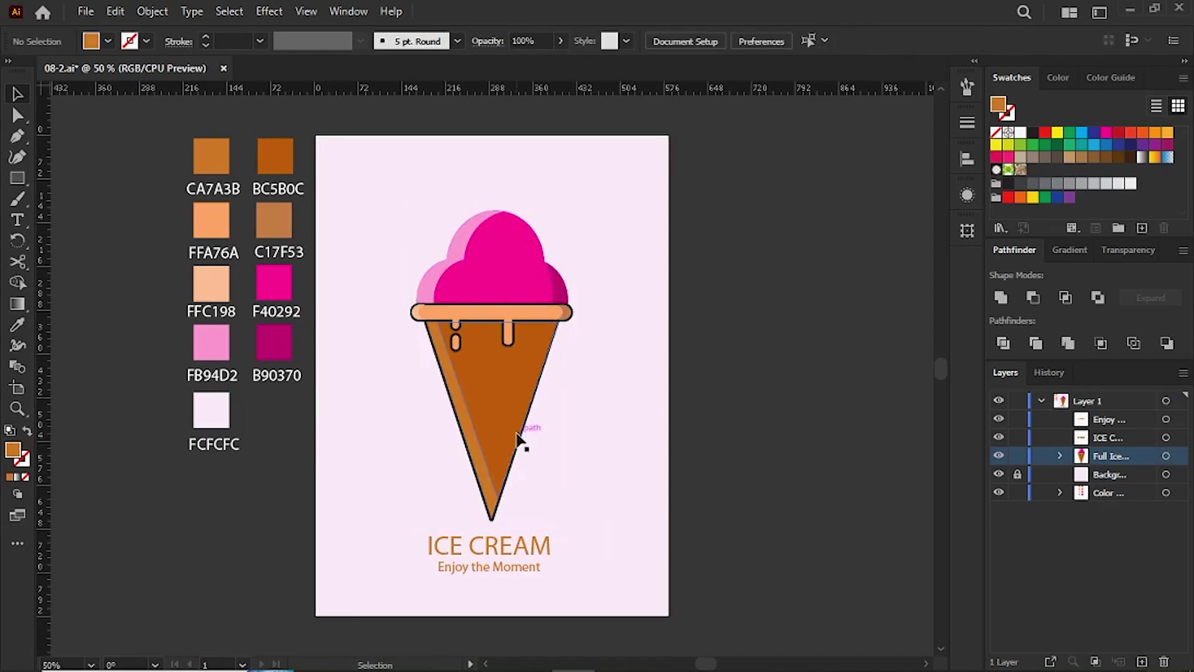
drag(522, 439, 520, 432)
click(606, 438)
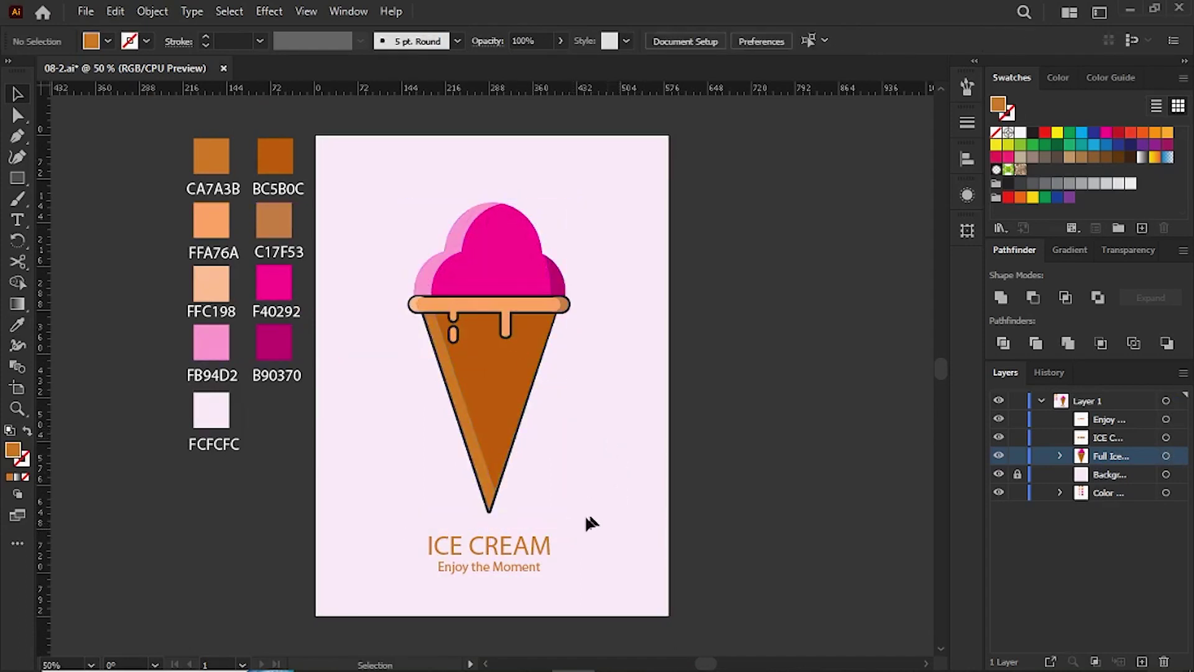
- Move the ICE CREAM title and tagline together a little higher beneath the cone
mouse_move(507, 551)
mouse_down()
mouse_move(506, 540)
mouse_move(510, 562)
mouse_up()
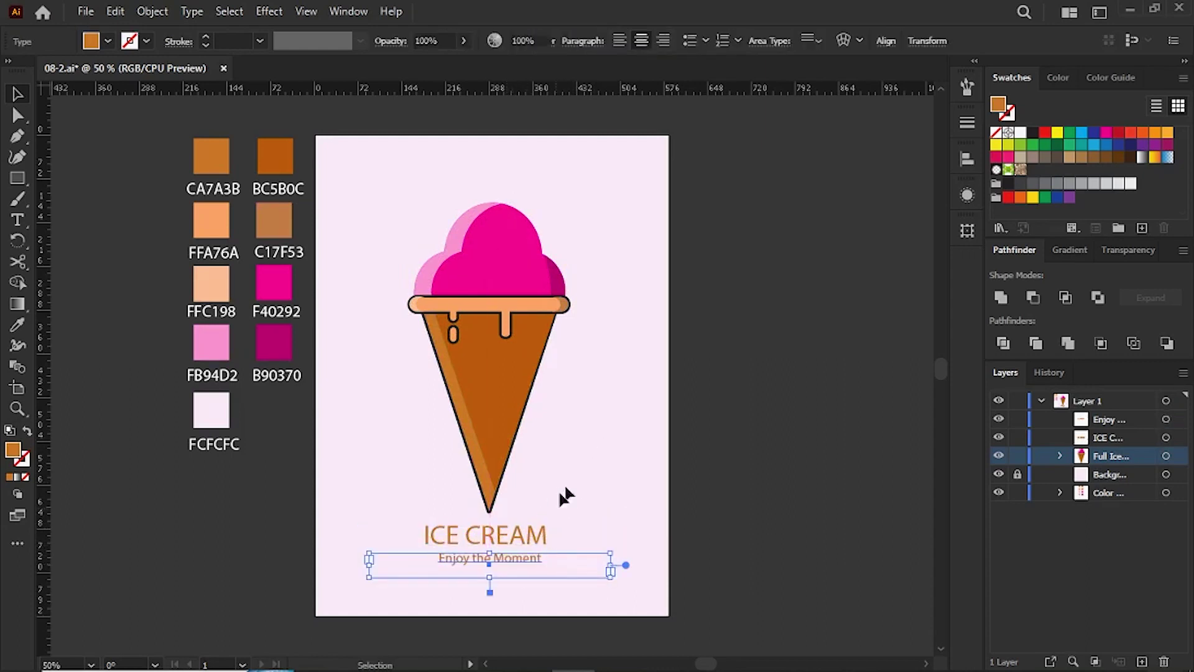
click(506, 568)
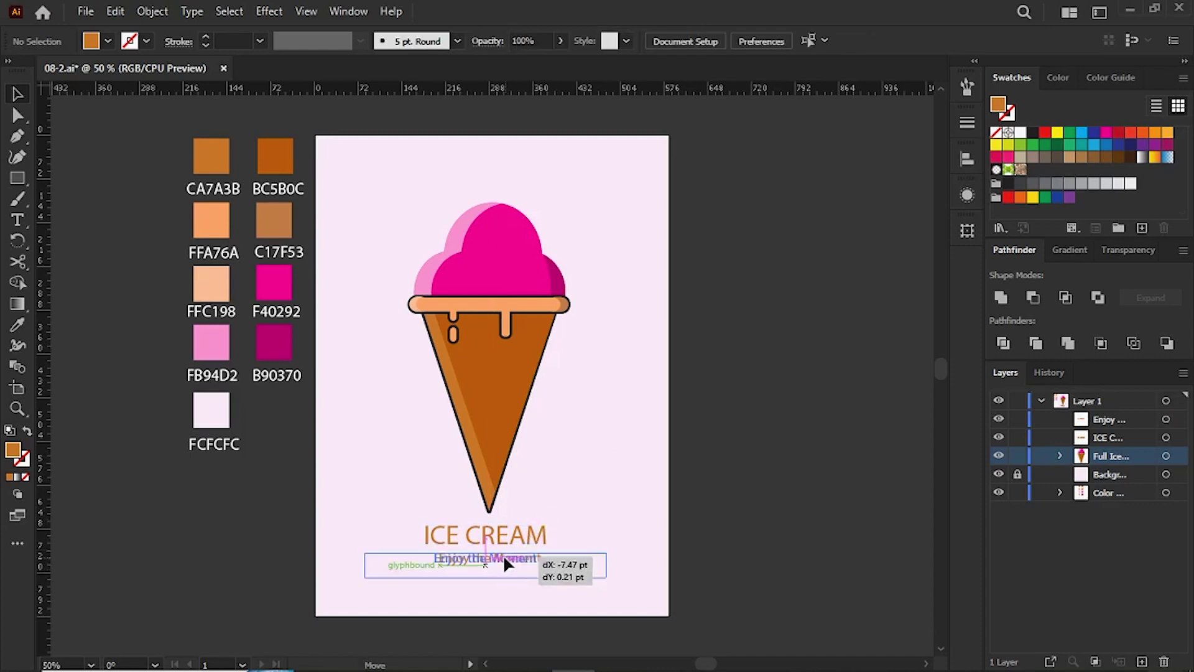
click(503, 556)
click(539, 619)
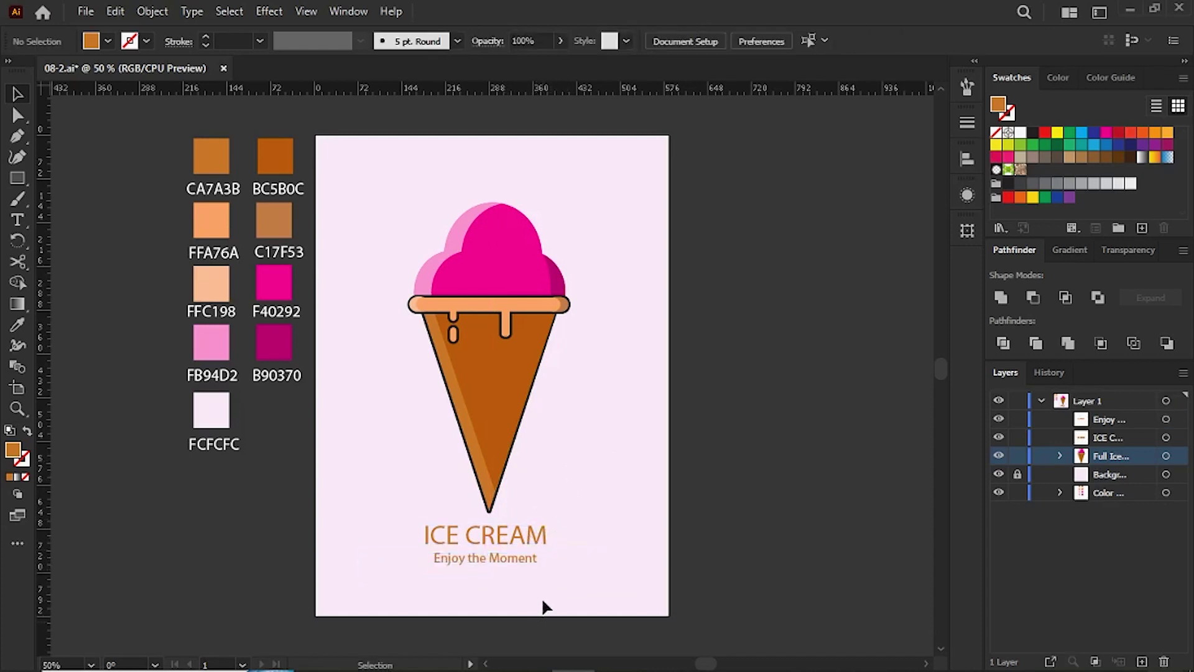
drag(540, 583, 450, 516)
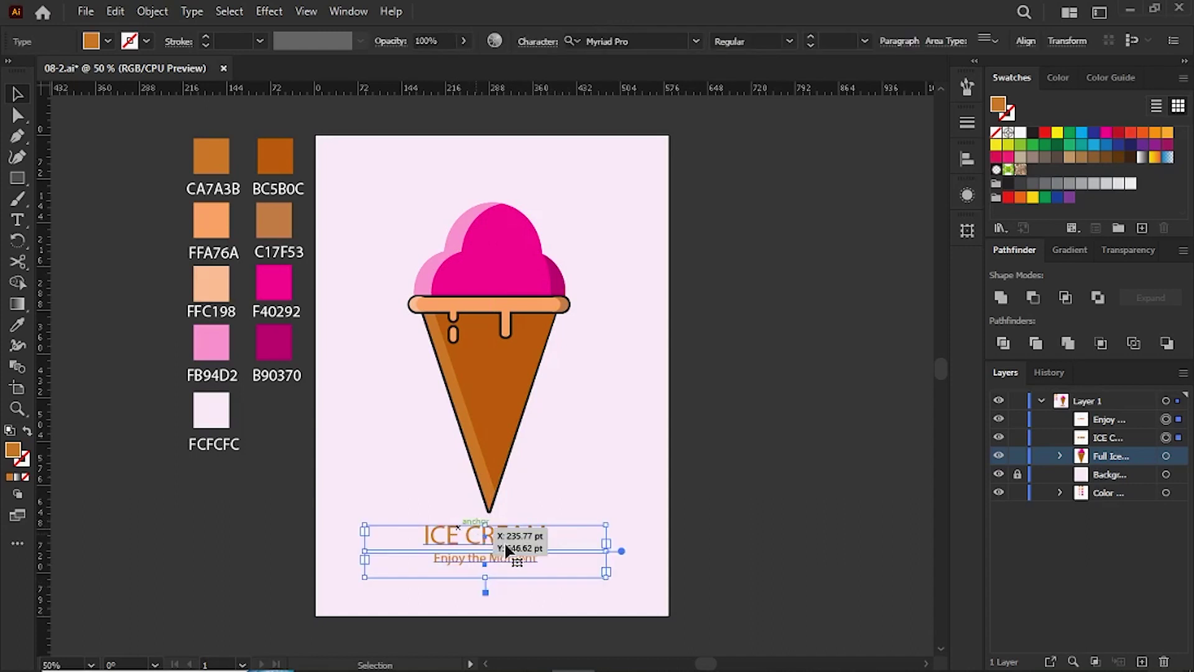
drag(508, 544, 512, 549)
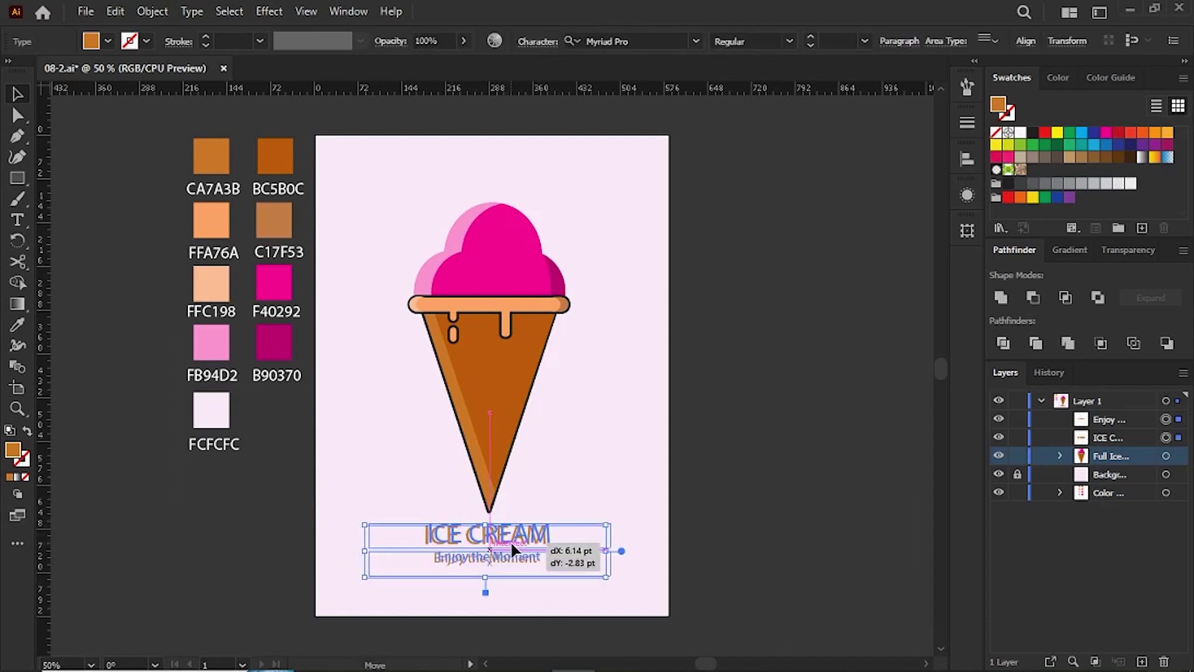
click(568, 464)
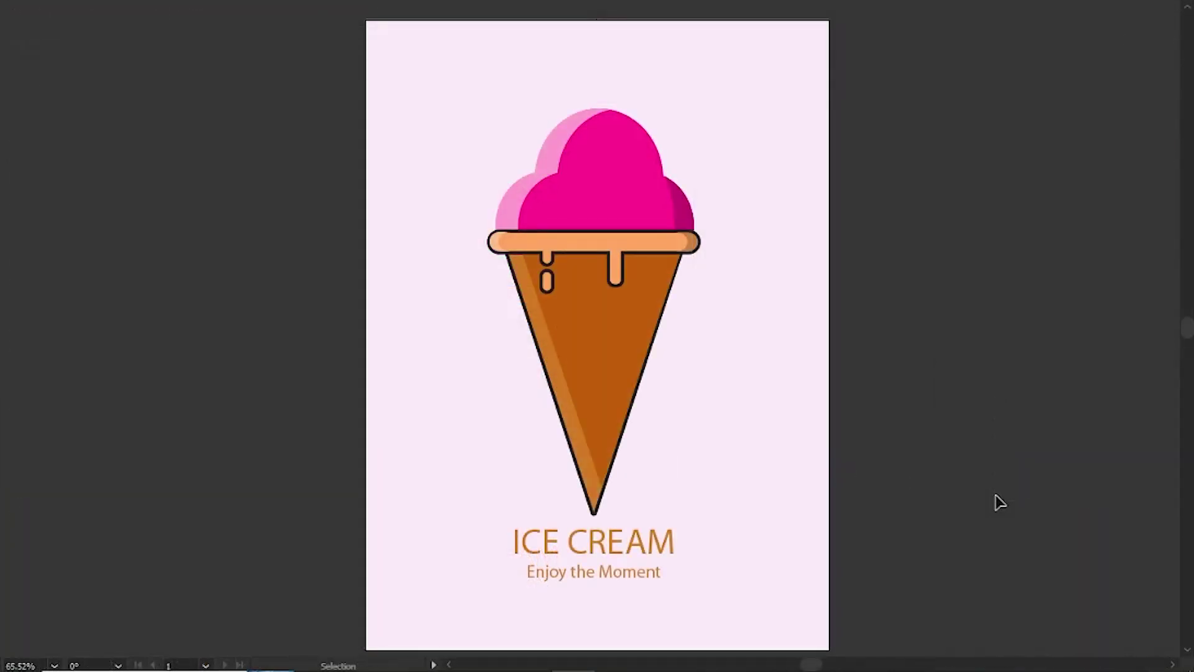
- Switch to full-screen view and zoom out to preview the whole poster
key(a)
key(ctrl+minus)
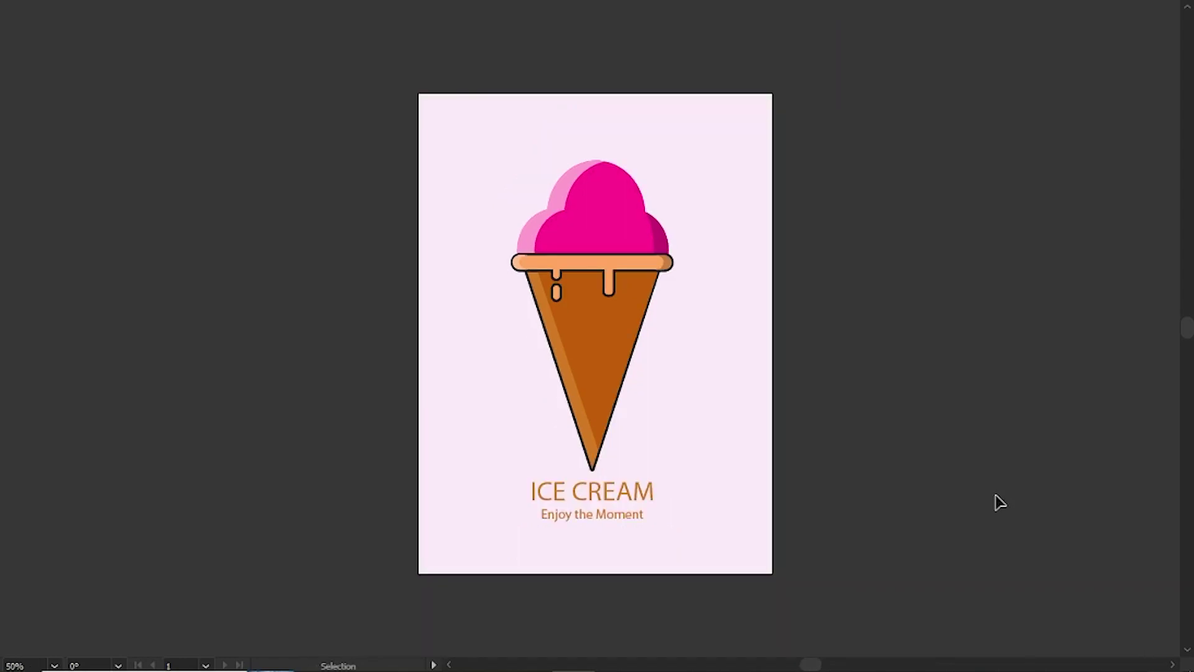